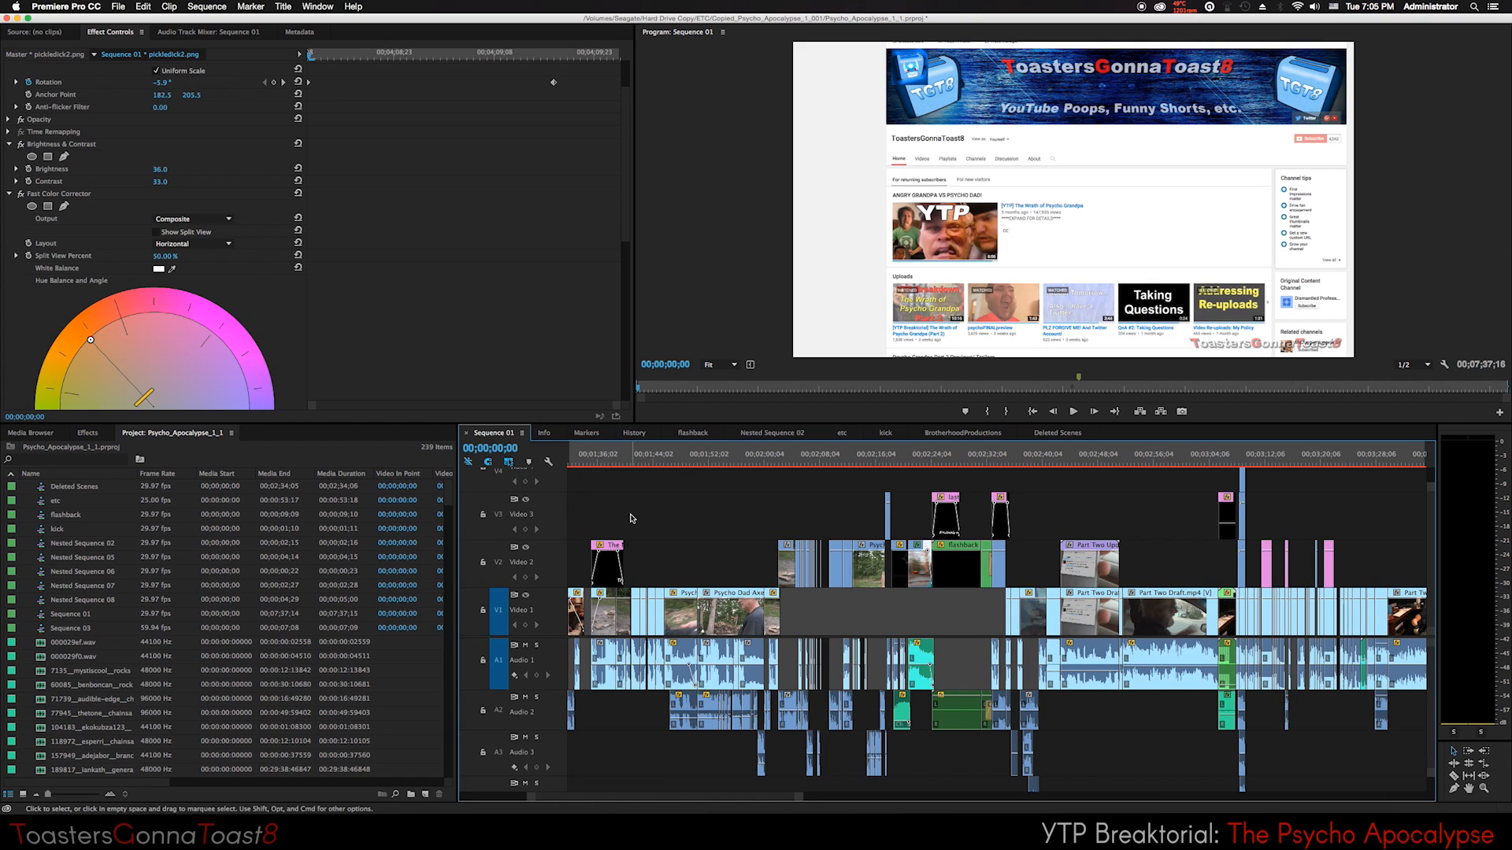
{"action": "key", "text": "grave"}
{"action": "left_click_drag", "start_coordinate": [520, 797], "coordinate": [649, 811]}
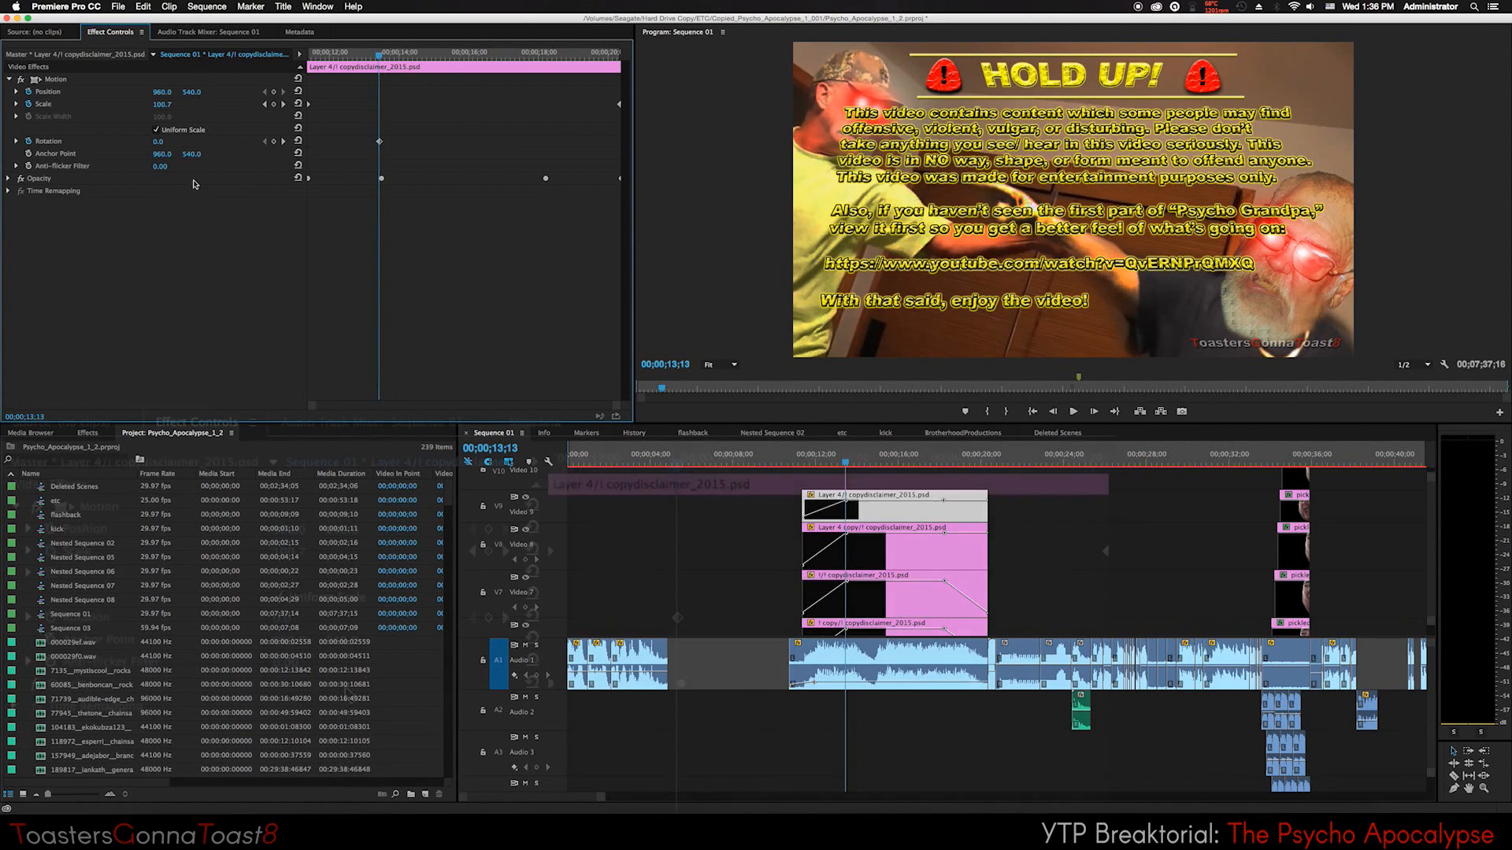
Animate the disclaimer layer's Position from off-screen left at 00;00;11;11 to 960, 540 at 00;00;13;13, and preview the motion.
{"action": "left_click", "coordinate": [489, 529]}
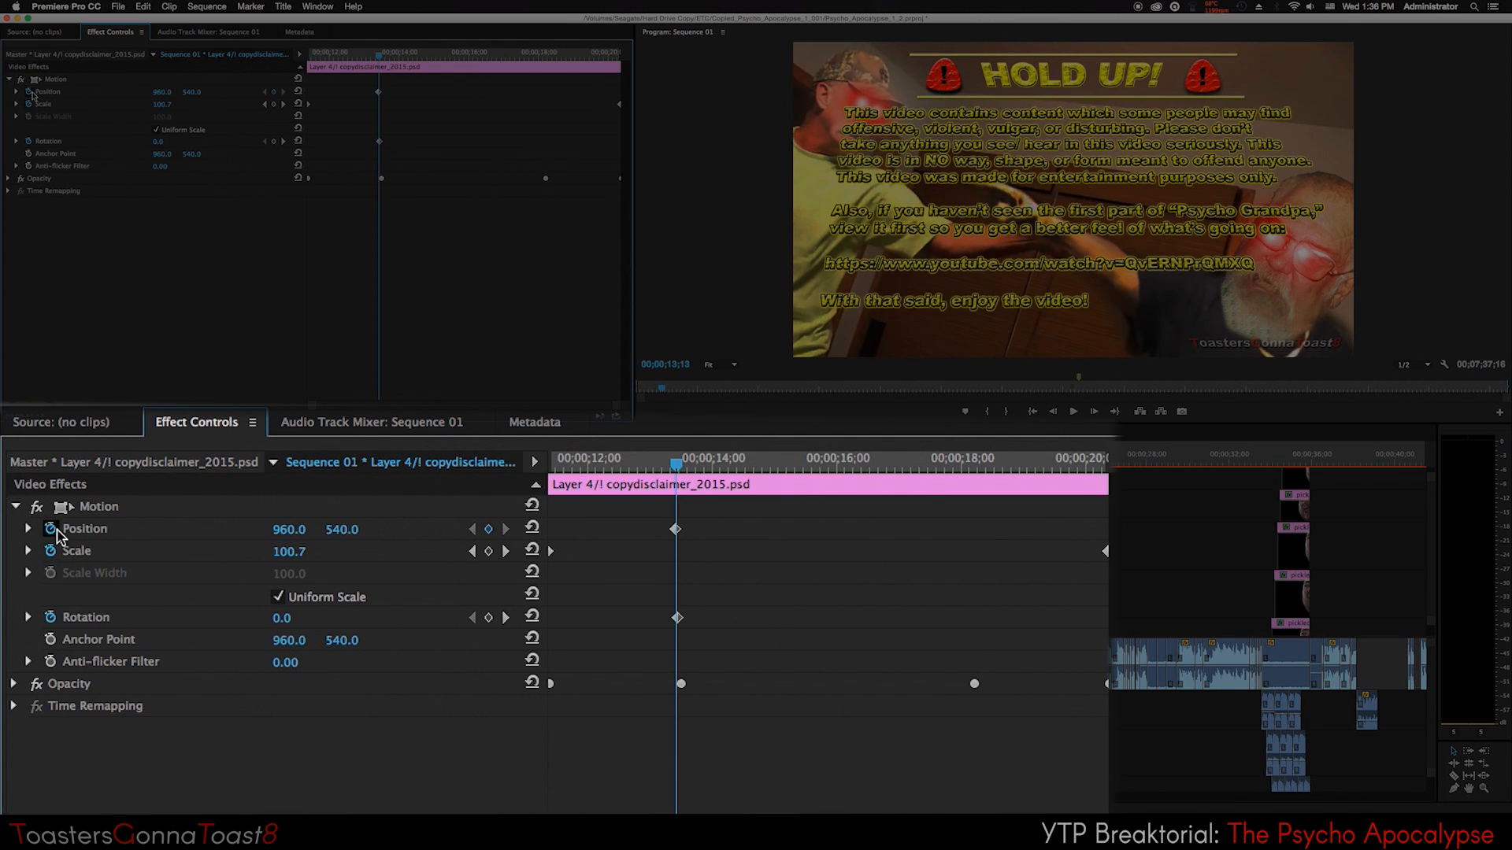
{"action": "left_click_drag", "start_coordinate": [674, 464], "coordinate": [540, 481]}
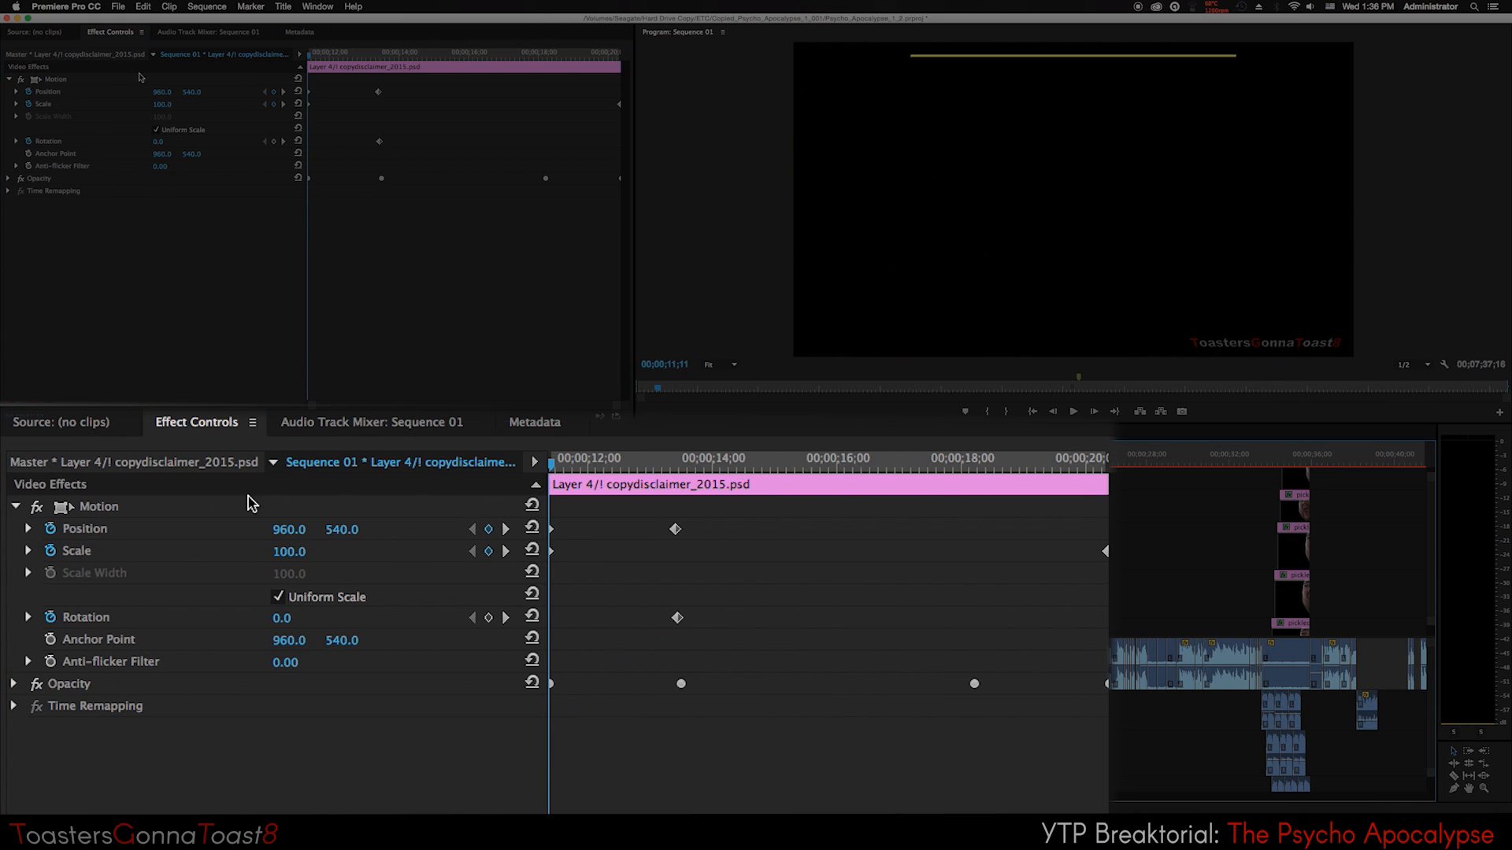
{"action": "left_click_drag", "start_coordinate": [305, 534], "coordinate": [24, 534]}
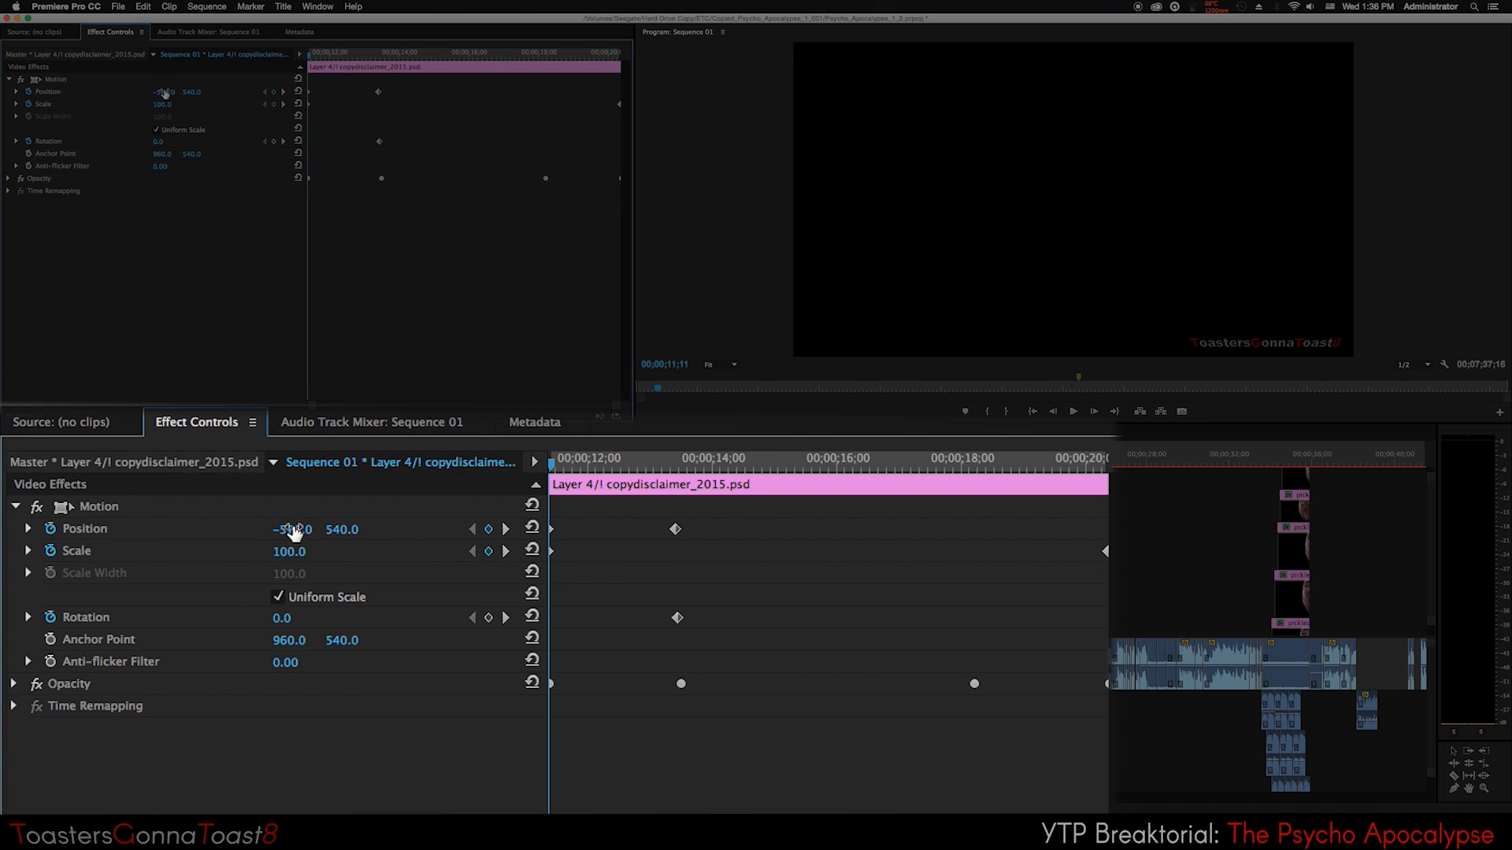
{"action": "key", "text": "space"}
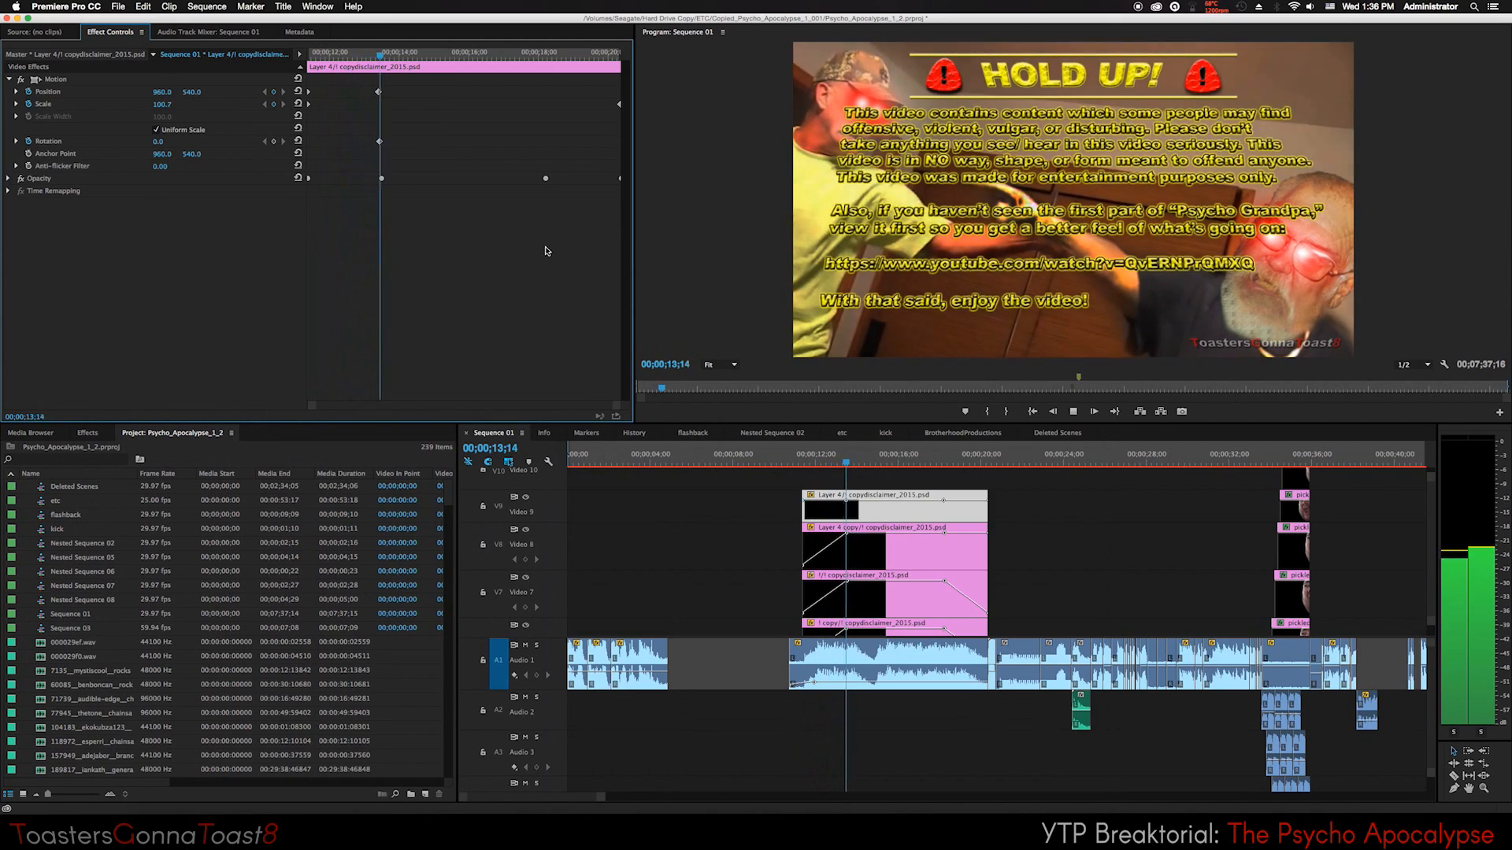
{"action": "key", "text": "space"}
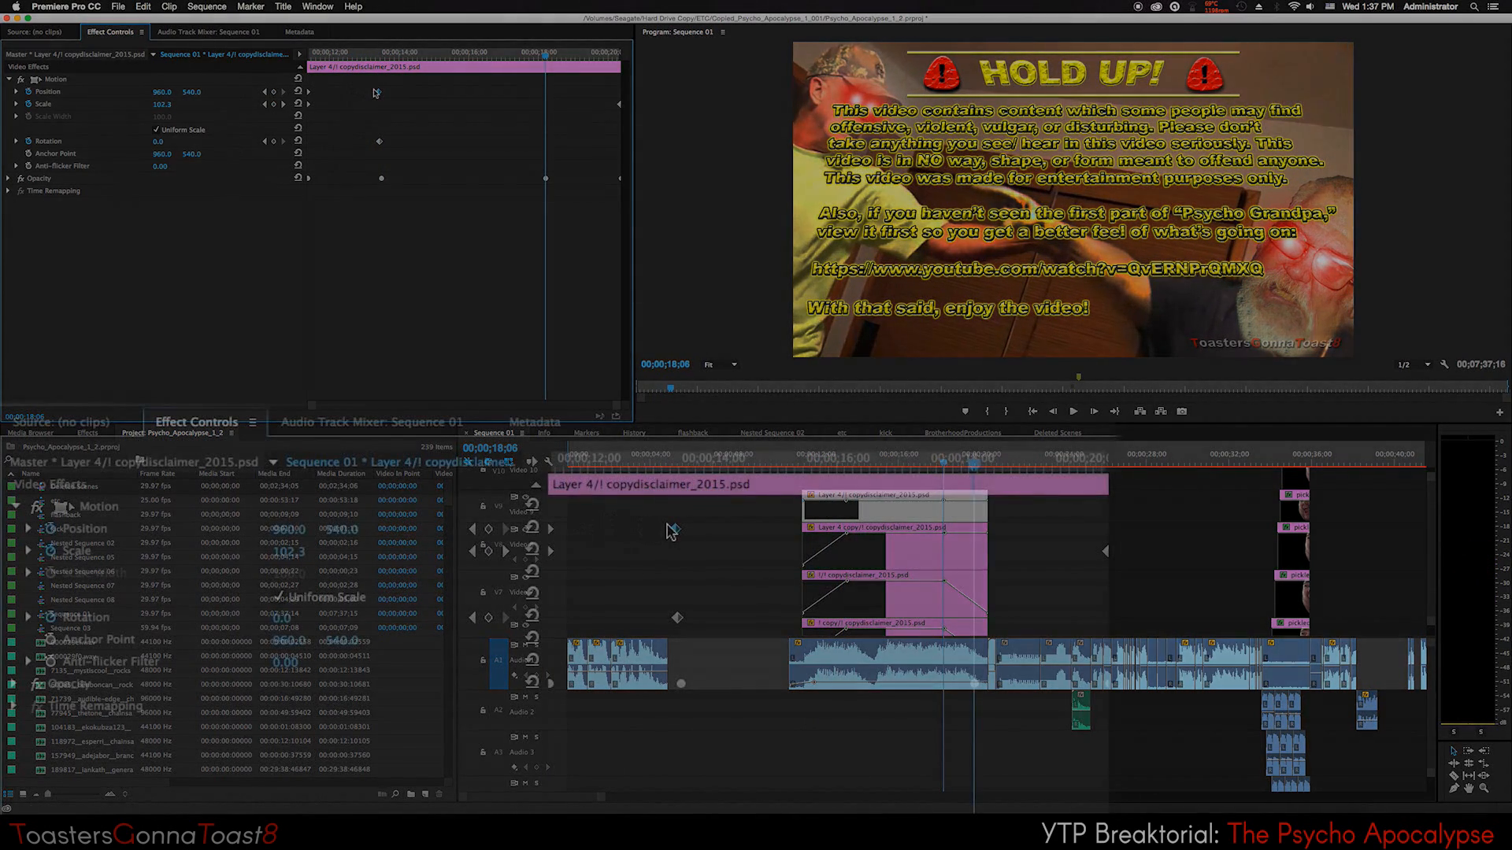
Duplicate the 960, 540 Position keyframe to 00;00;18;06 and the off-screen starting keyframe to the clip's end, and preview the result.
{"action": "left_click_drag", "start_coordinate": [379, 94], "coordinate": [541, 96]}
{"action": "left_click_drag", "start_coordinate": [967, 541], "coordinate": [974, 542]}
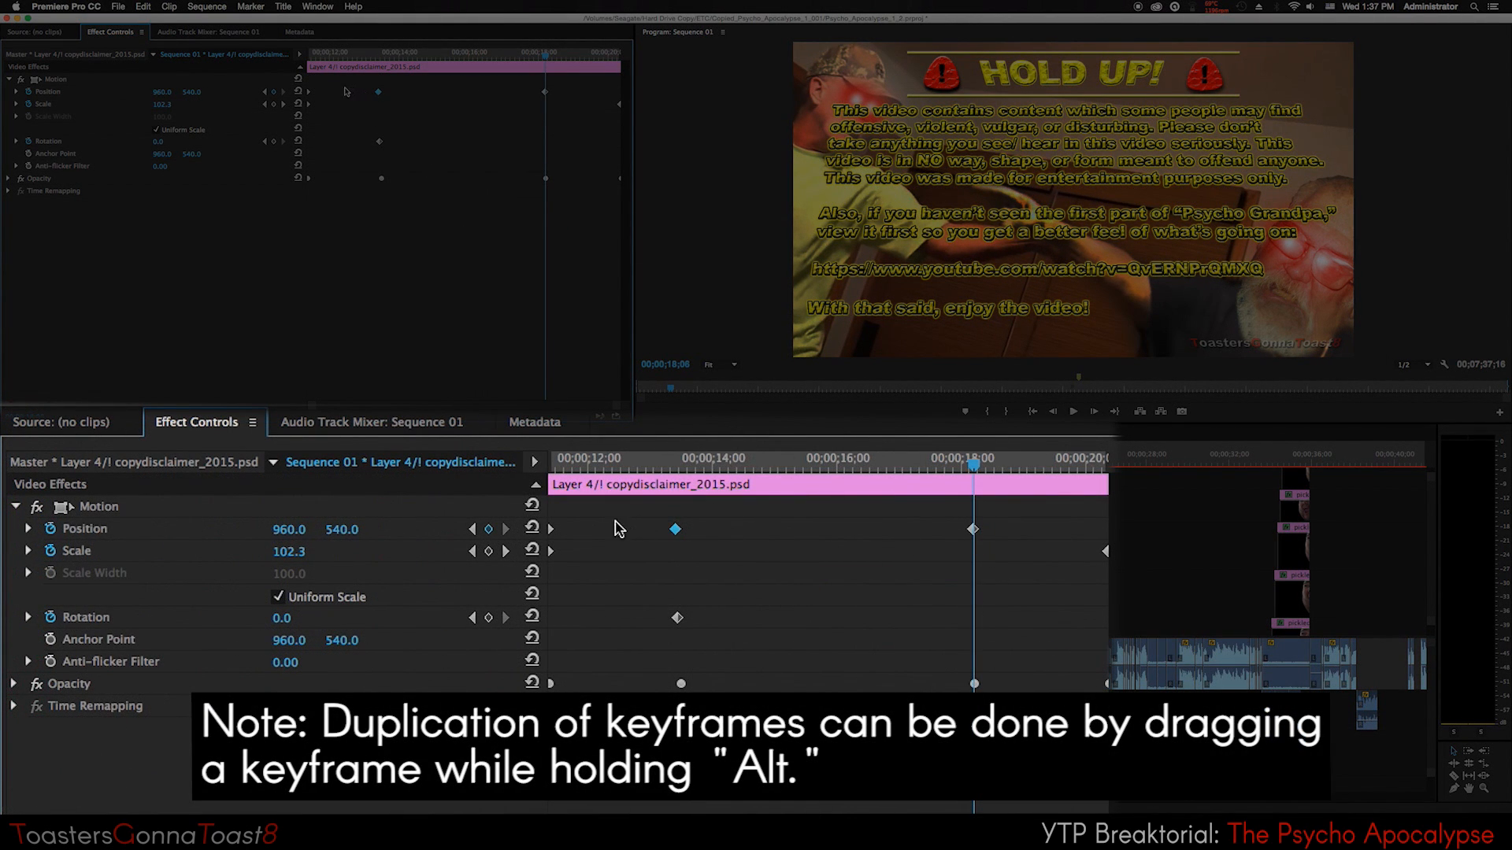
{"action": "left_click", "coordinate": [554, 538]}
{"action": "left_click_drag", "start_coordinate": [554, 537], "coordinate": [1110, 546]}
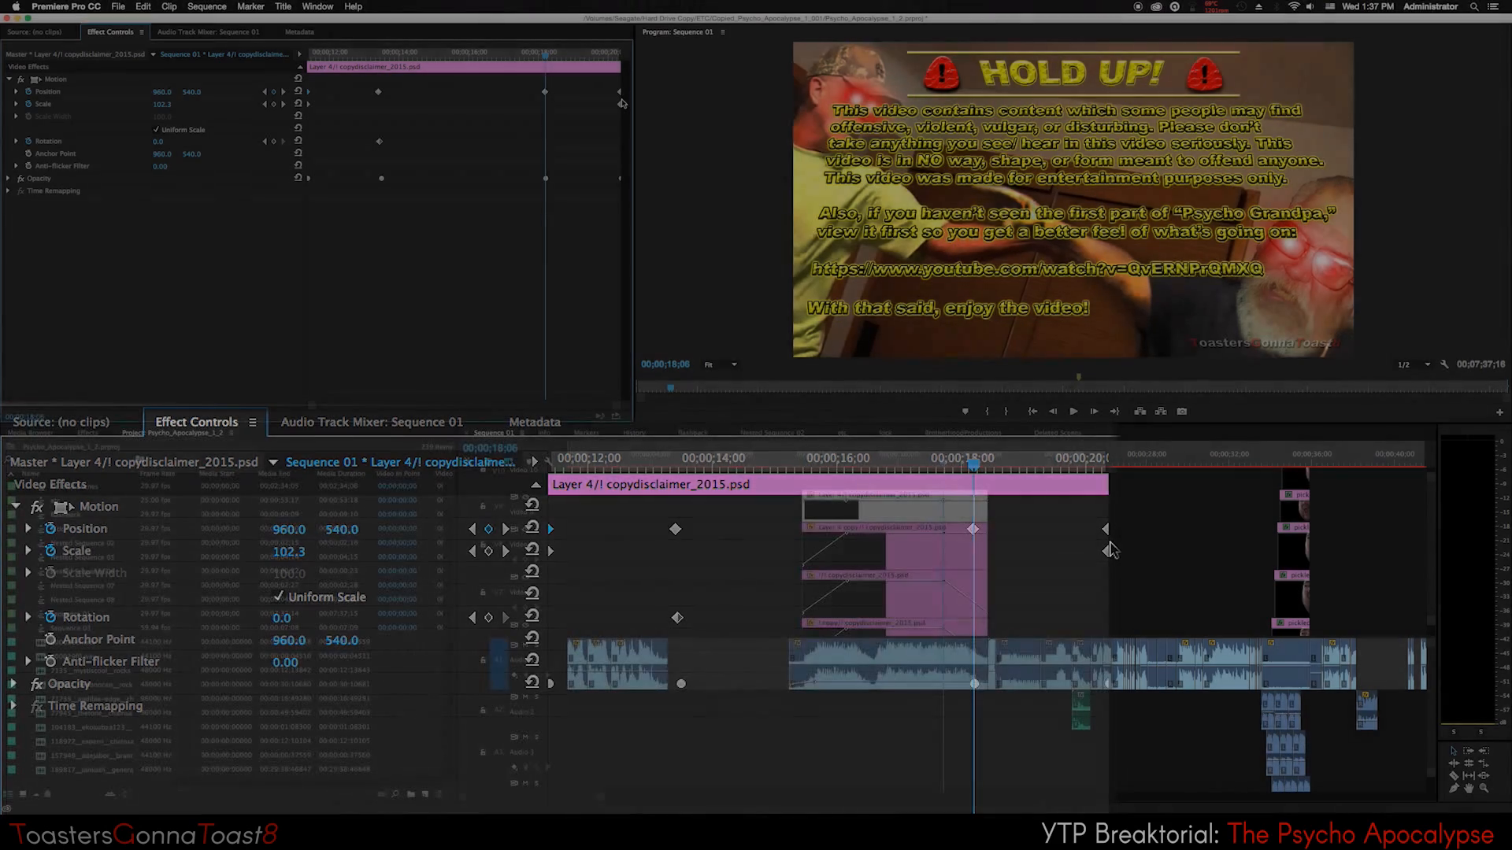
{"action": "key", "text": "space"}
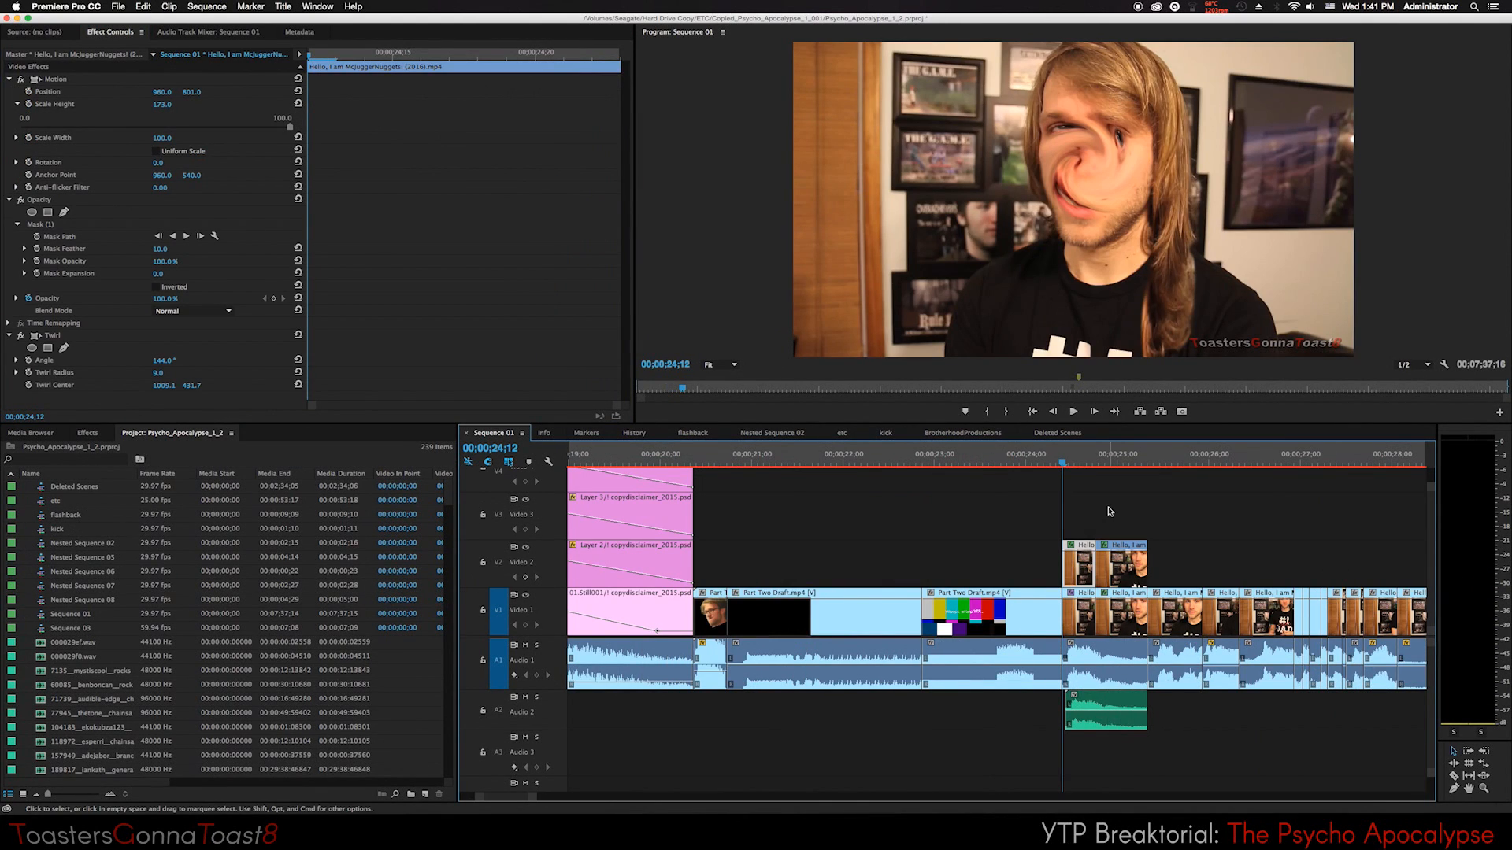
Try a Scale Height of 161 on the masked hair clip in Video 2 and undo the change.
{"action": "left_click", "coordinate": [1087, 610]}
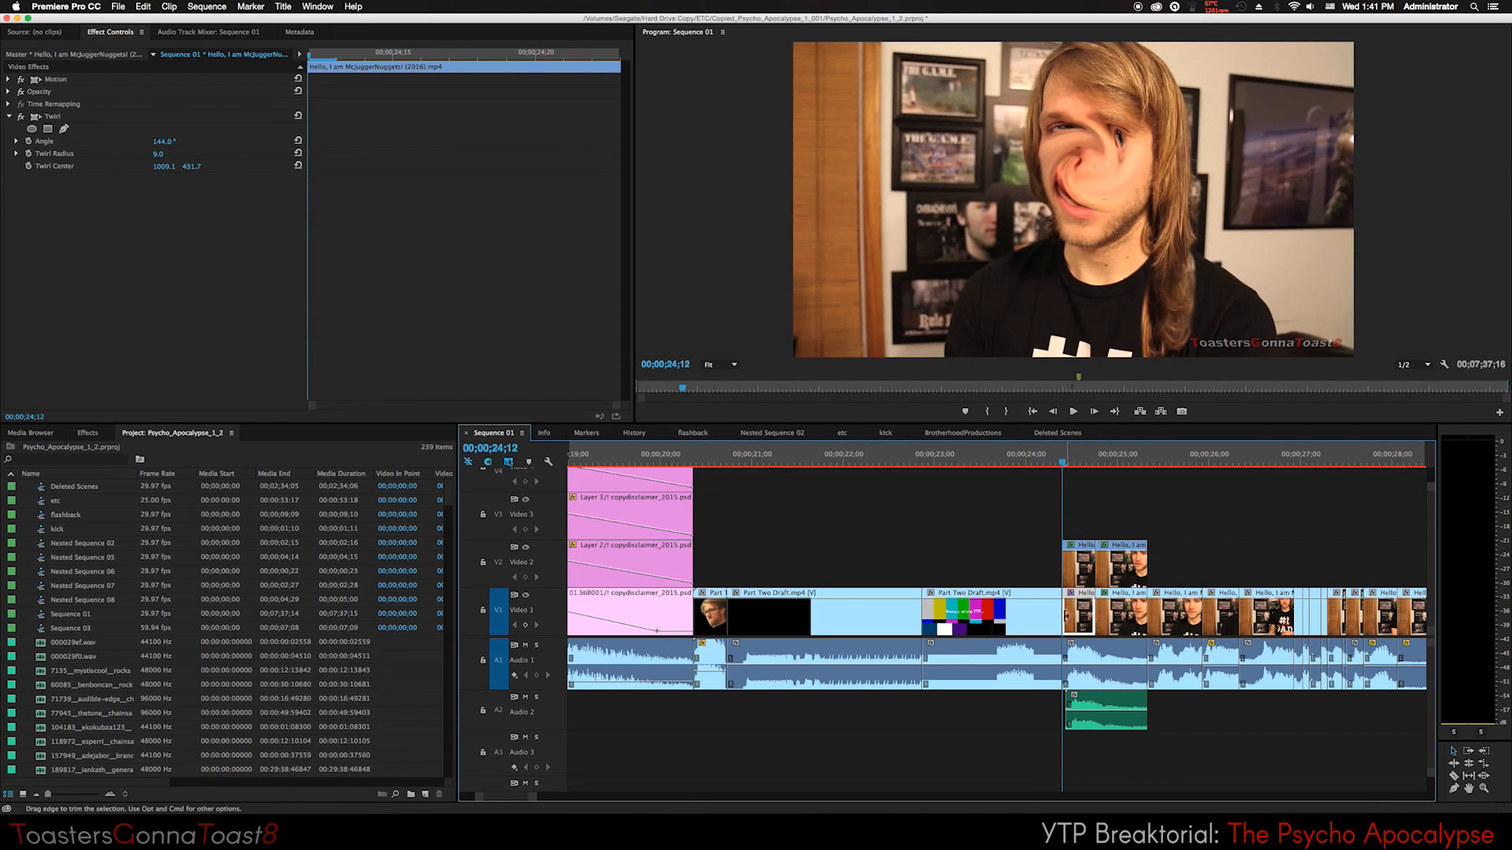
{"action": "left_click", "coordinate": [1075, 567]}
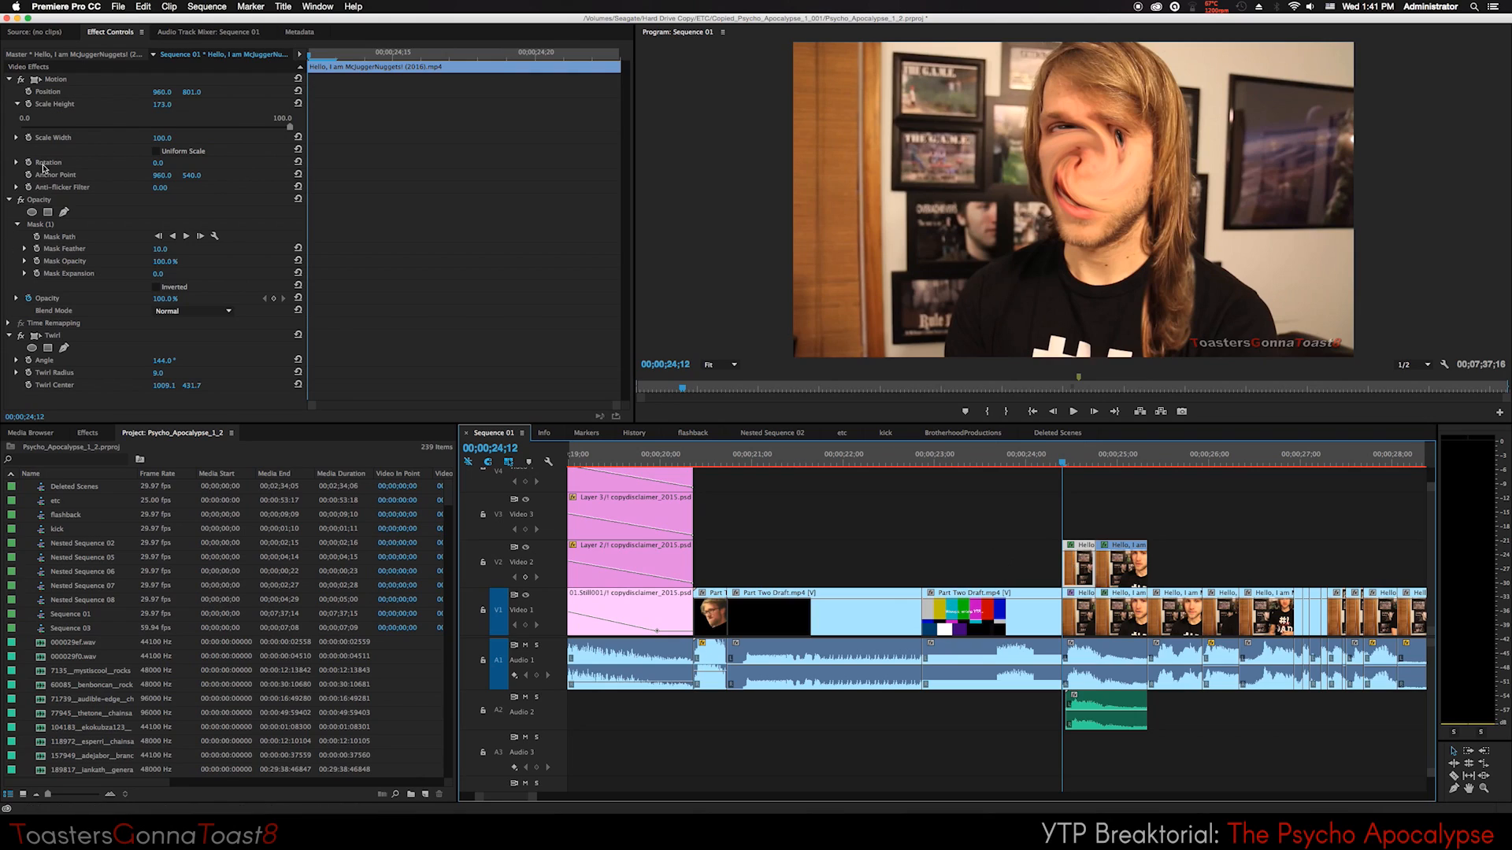
{"action": "left_click", "coordinate": [49, 226]}
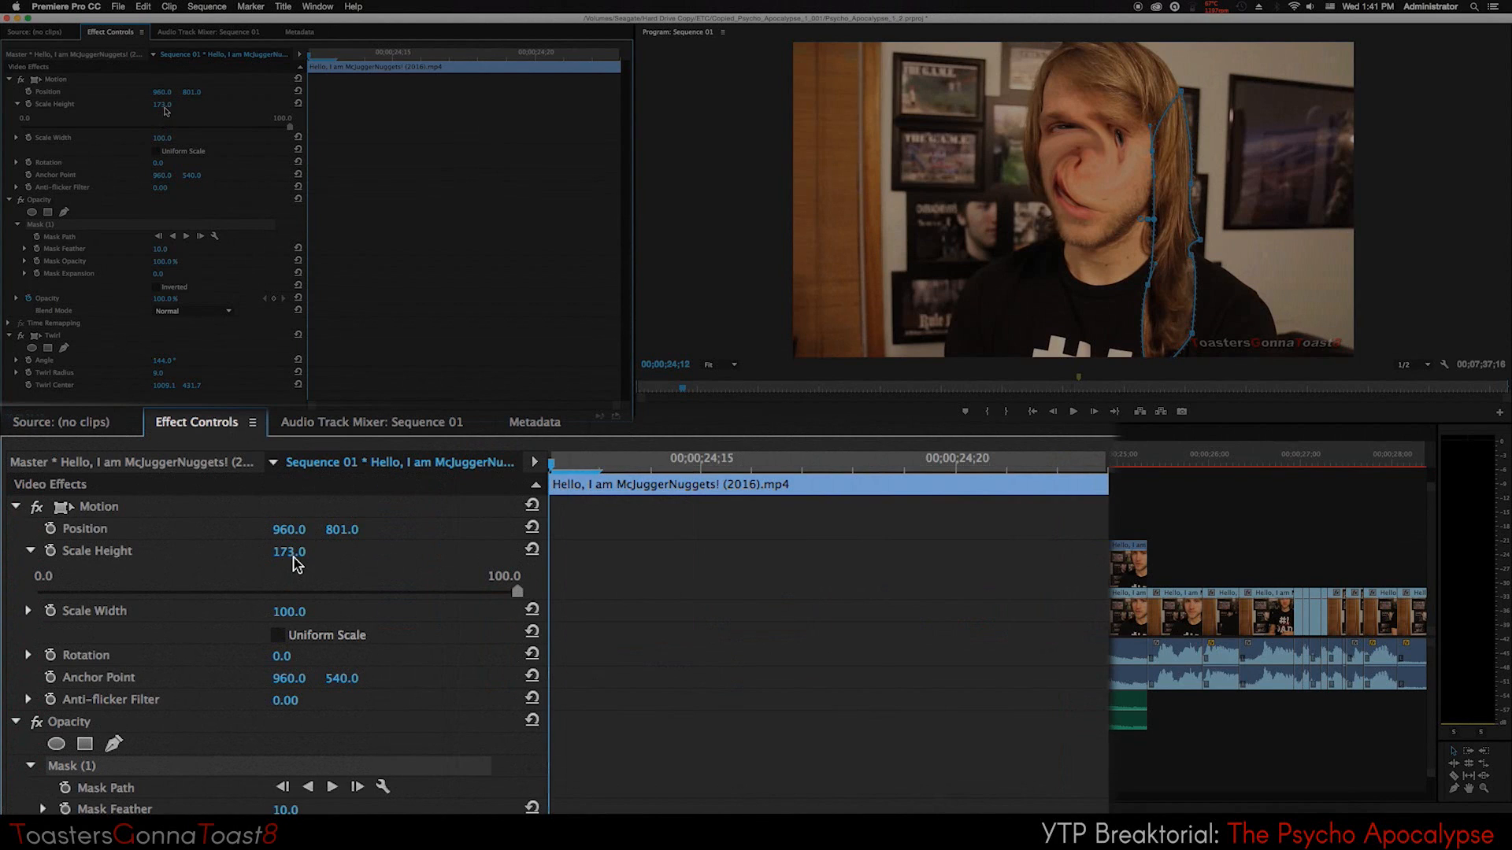
{"action": "mouse_move", "coordinate": [163, 105]}
{"action": "left_mouse_down"}
{"action": "mouse_move", "coordinate": [130, 105]}
{"action": "mouse_move", "coordinate": [172, 105]}
{"action": "left_mouse_up"}
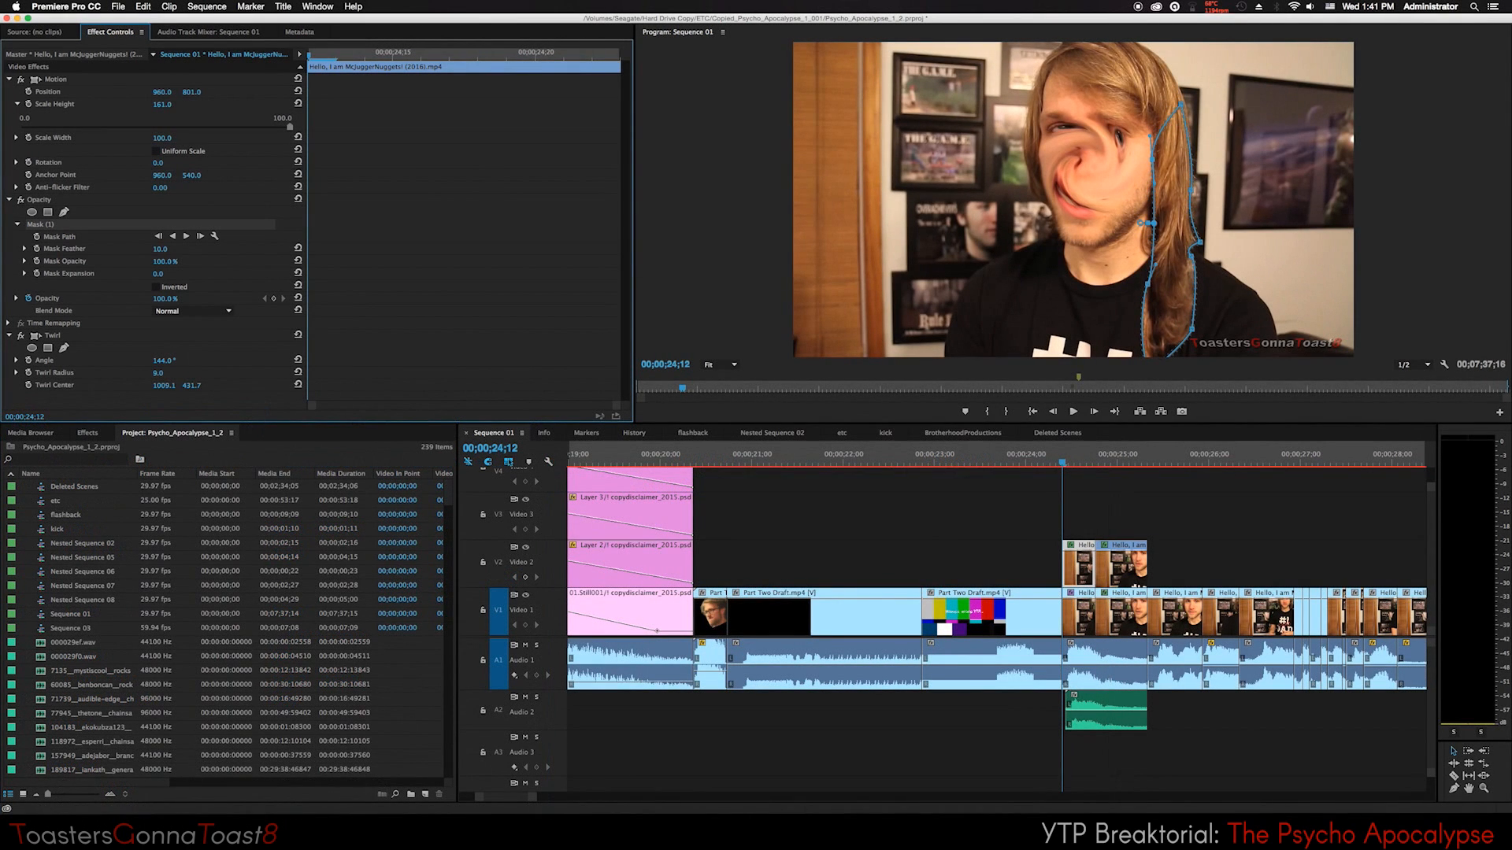
{"action": "key", "text": "super+z"}
{"action": "left_click", "coordinate": [1180, 444]}
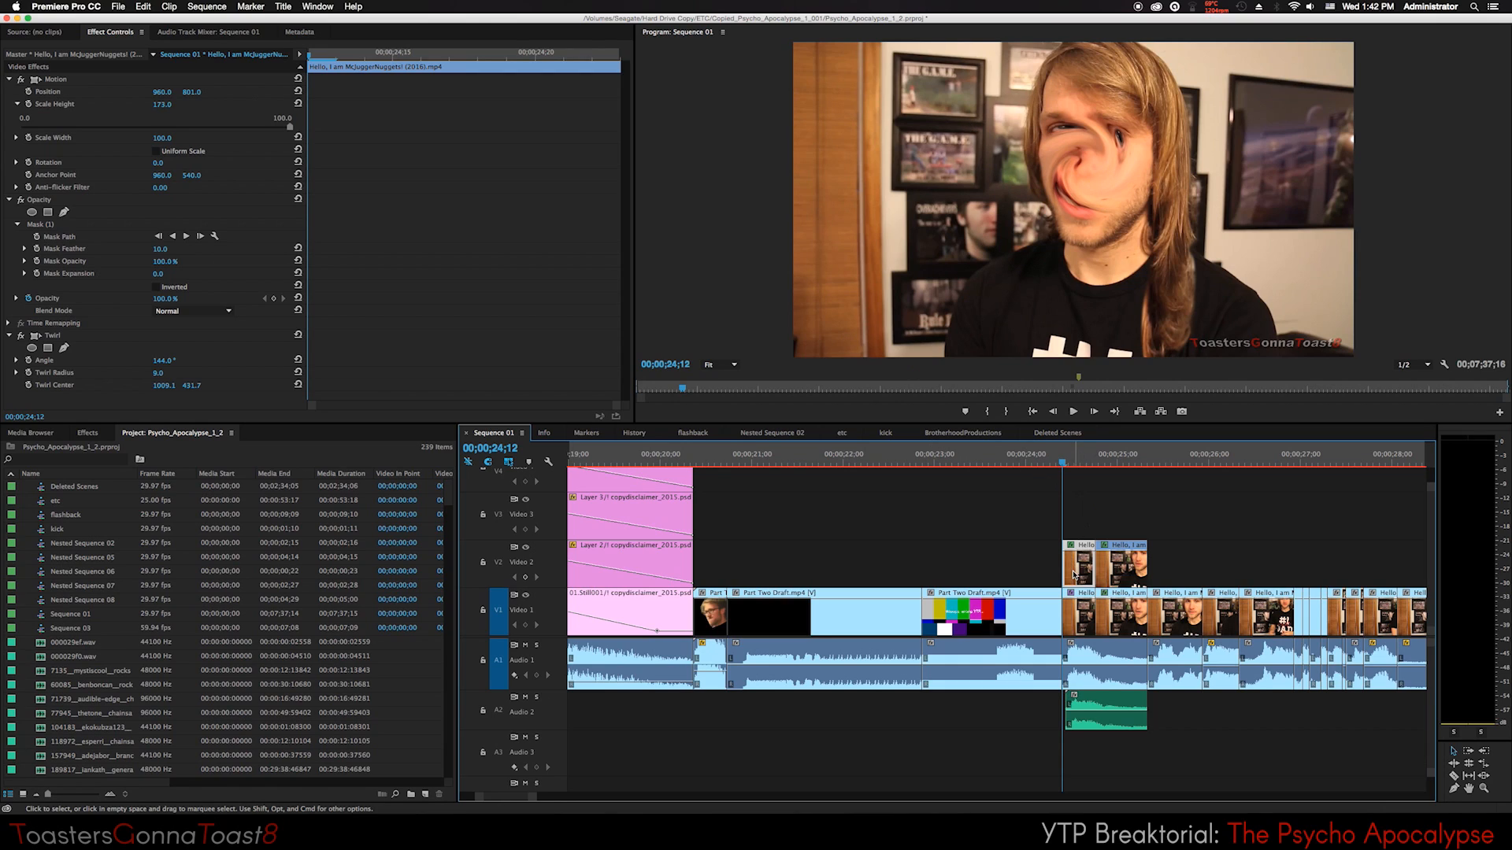
Compare the Video 1 clip at 00;00;24;12 with its Twirl effect switched off and on.
{"action": "left_click", "coordinate": [1082, 618]}
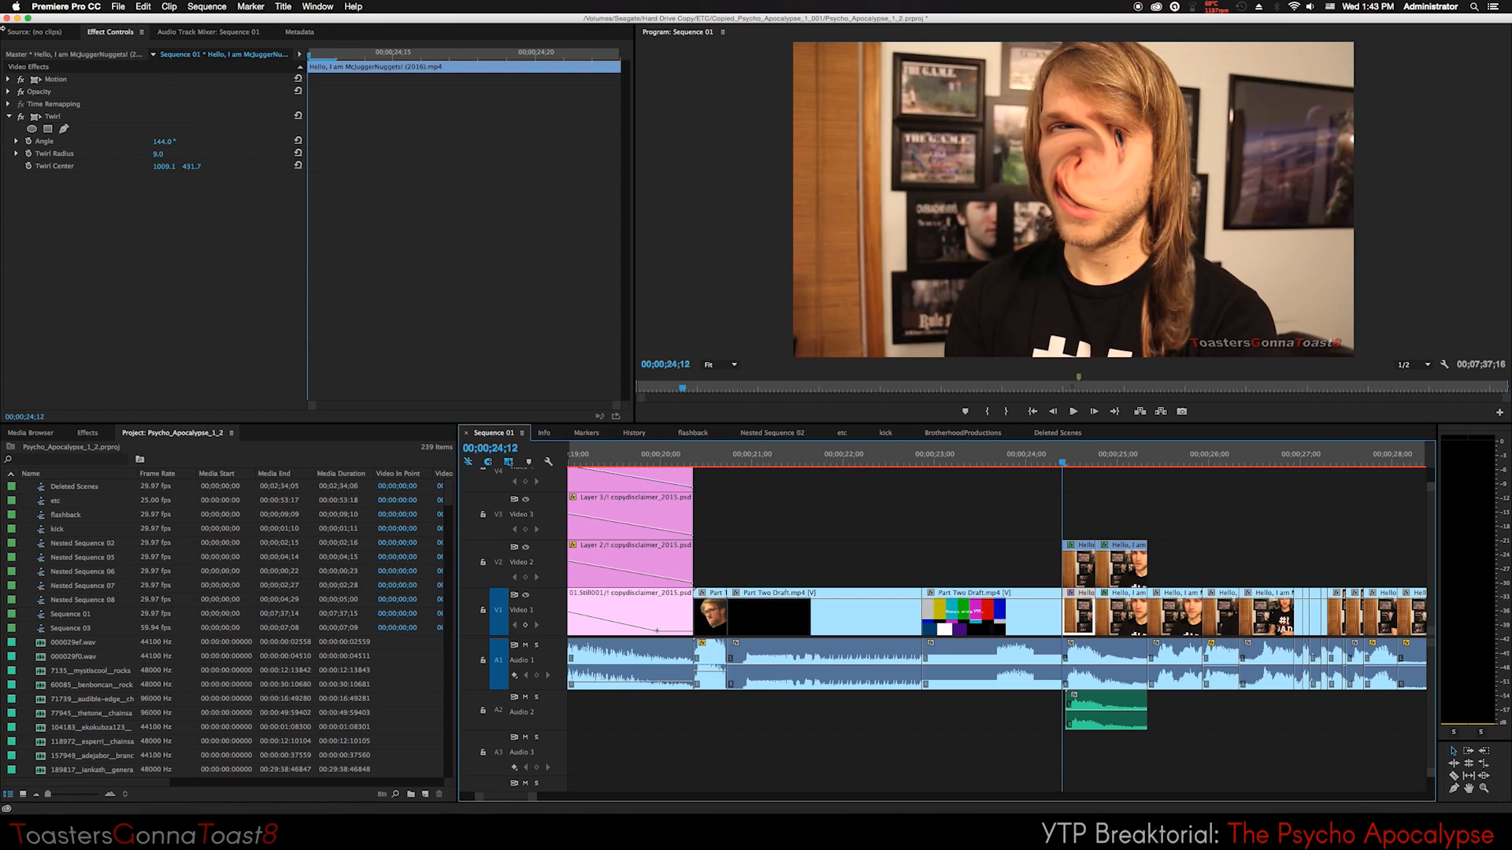
{"action": "left_click", "coordinate": [21, 117]}
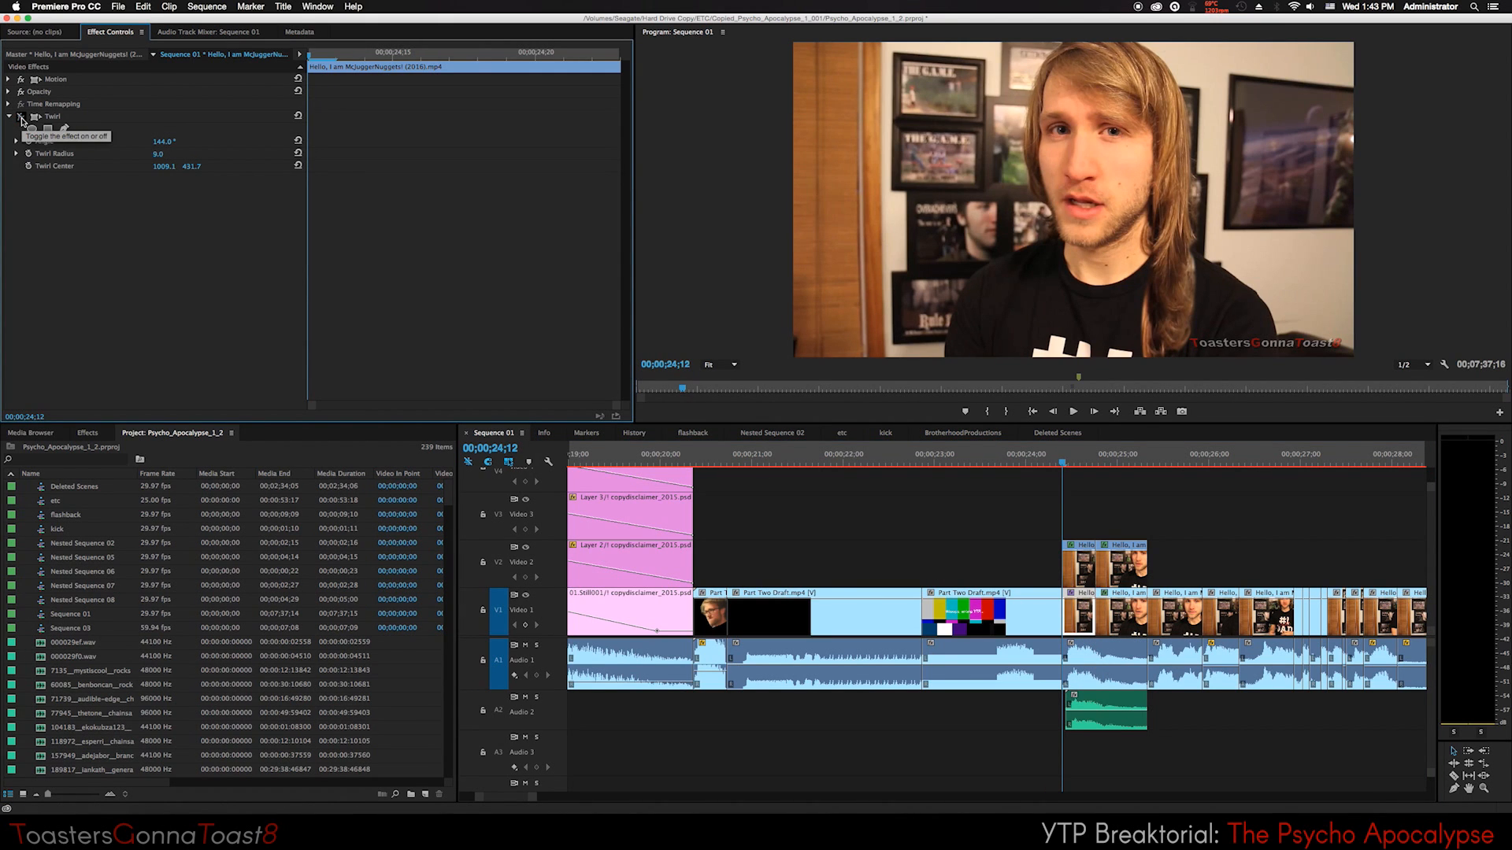
{"action": "left_click", "coordinate": [22, 117]}
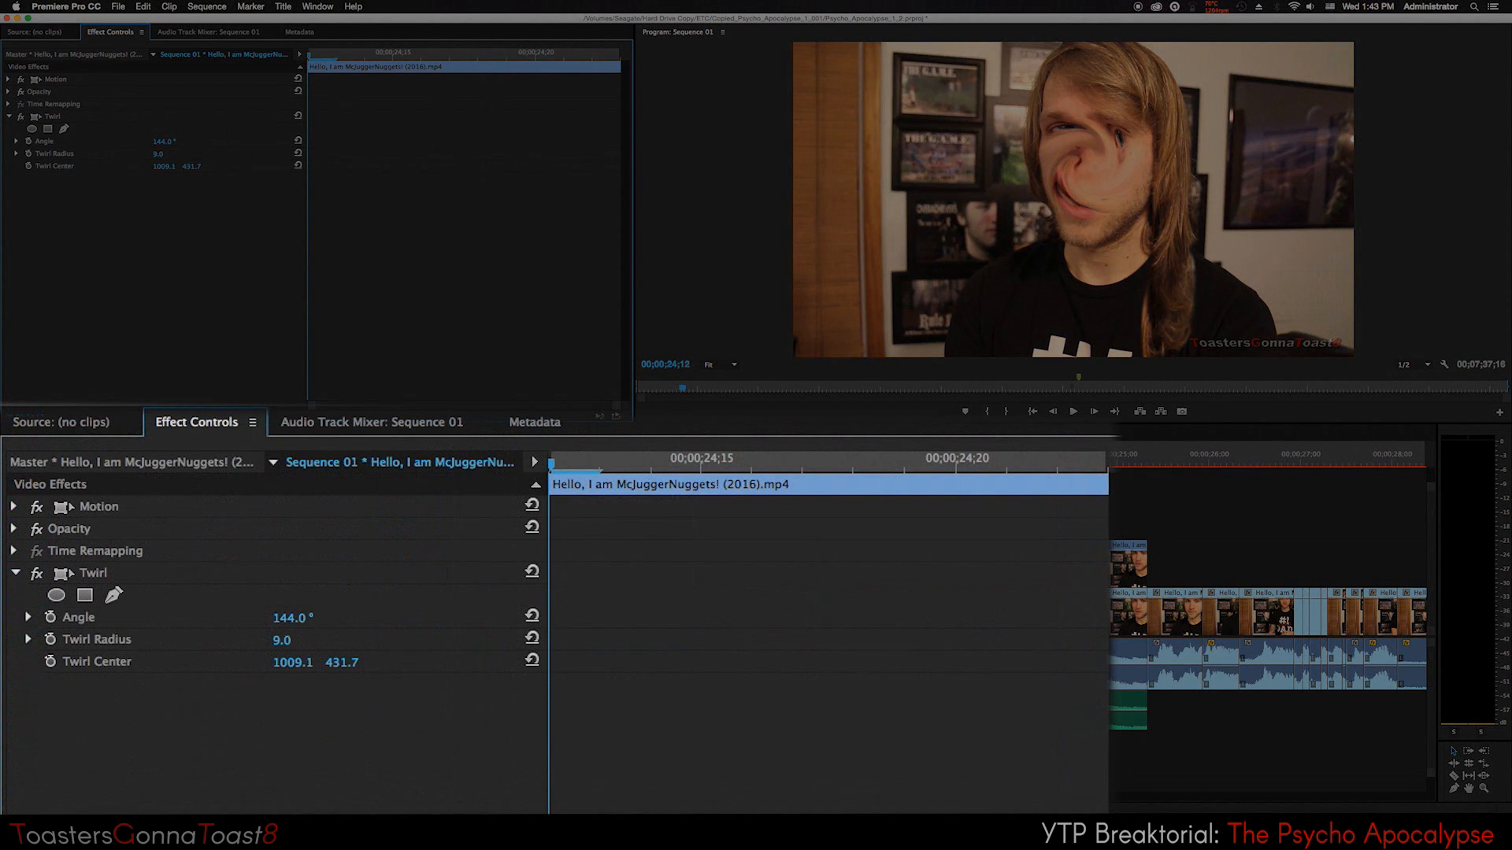
Vary the Twirl angle on the man's face, trying values such as -234° and 187°.
{"action": "left_click_drag", "start_coordinate": [163, 141], "coordinate": [51, 142]}
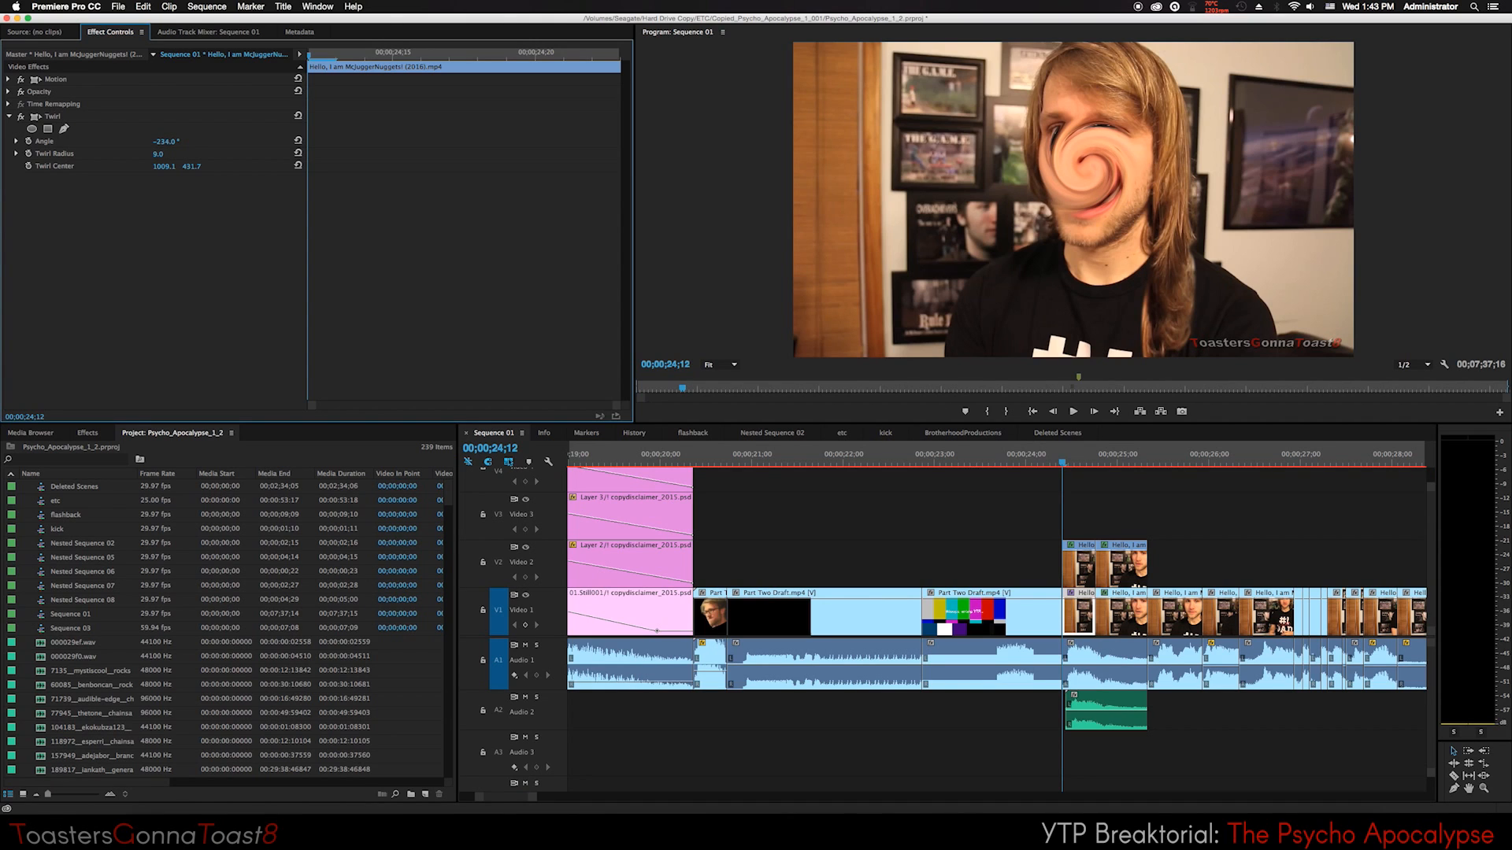
{"action": "left_click_drag", "start_coordinate": [165, 140], "coordinate": [260, 141]}
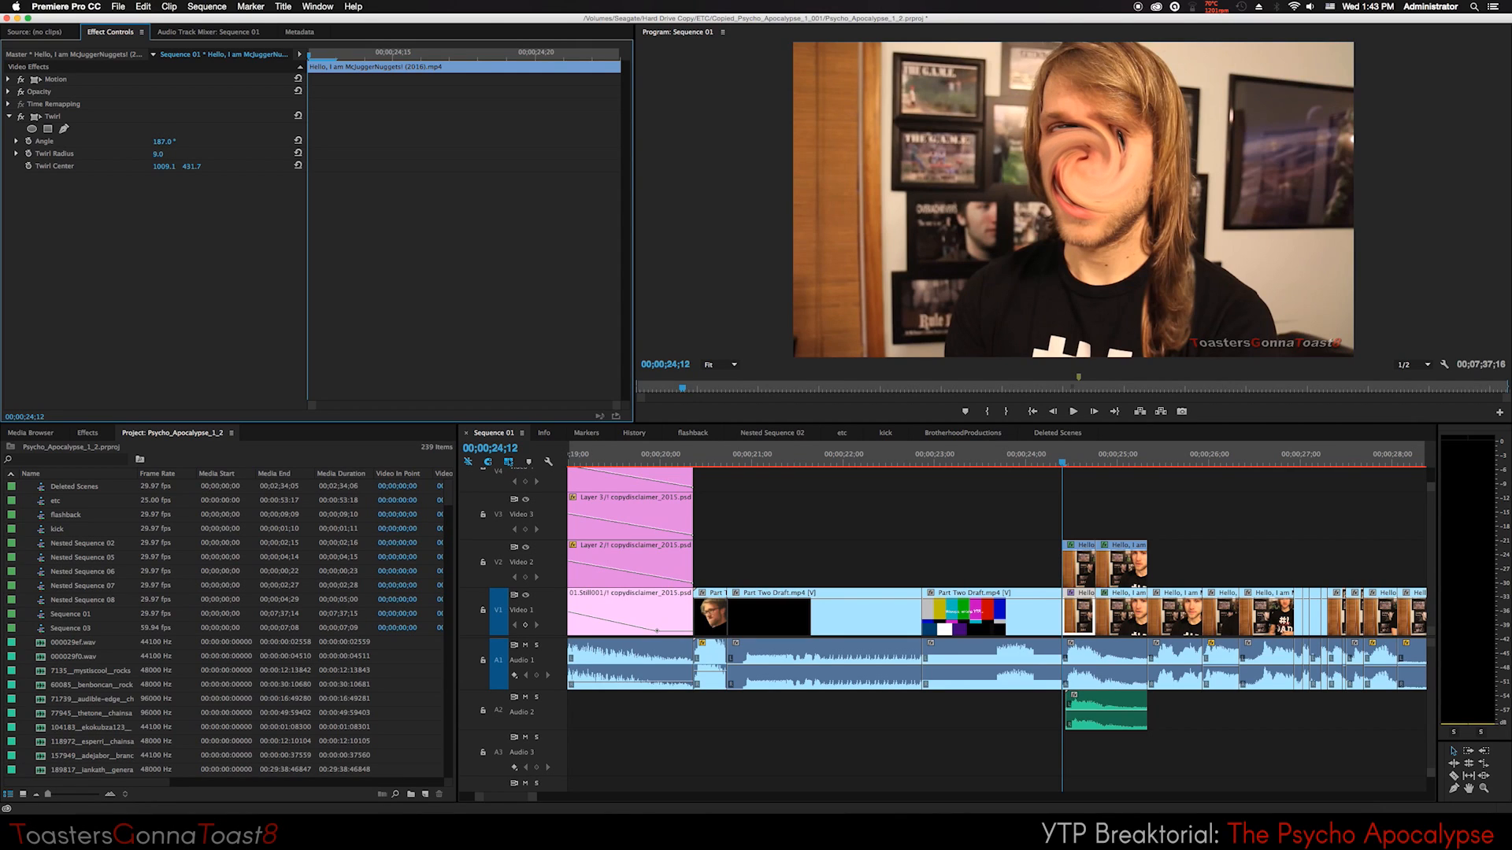
{"action": "left_click_drag", "start_coordinate": [163, 141], "coordinate": [95, 141]}
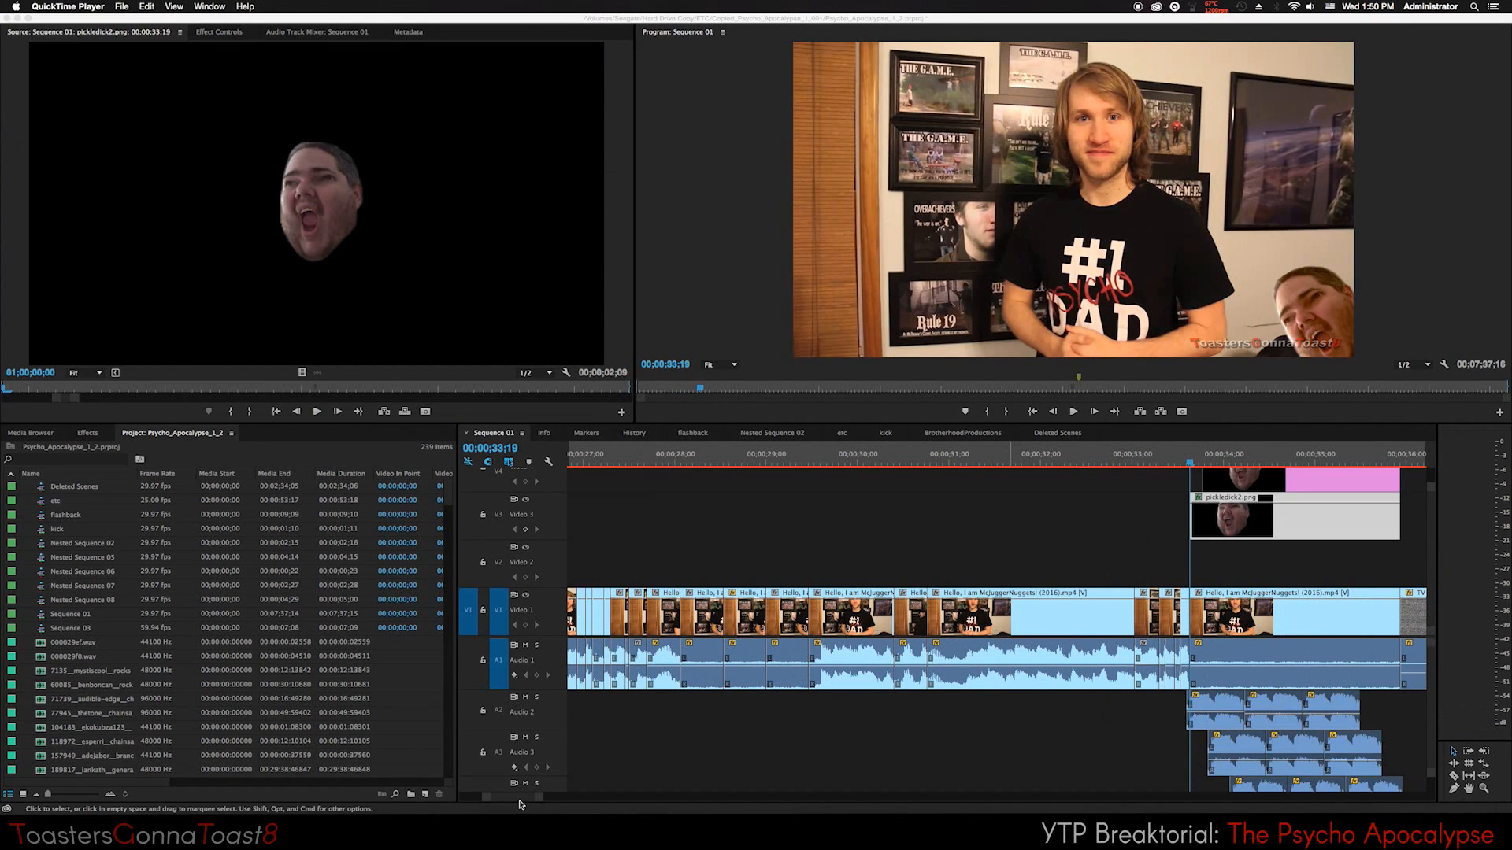
Examine the staggered pickledick2.png clips around 00;00;34 across the video tracks, along with their layered audio clips.
{"action": "left_click", "coordinate": [520, 804]}
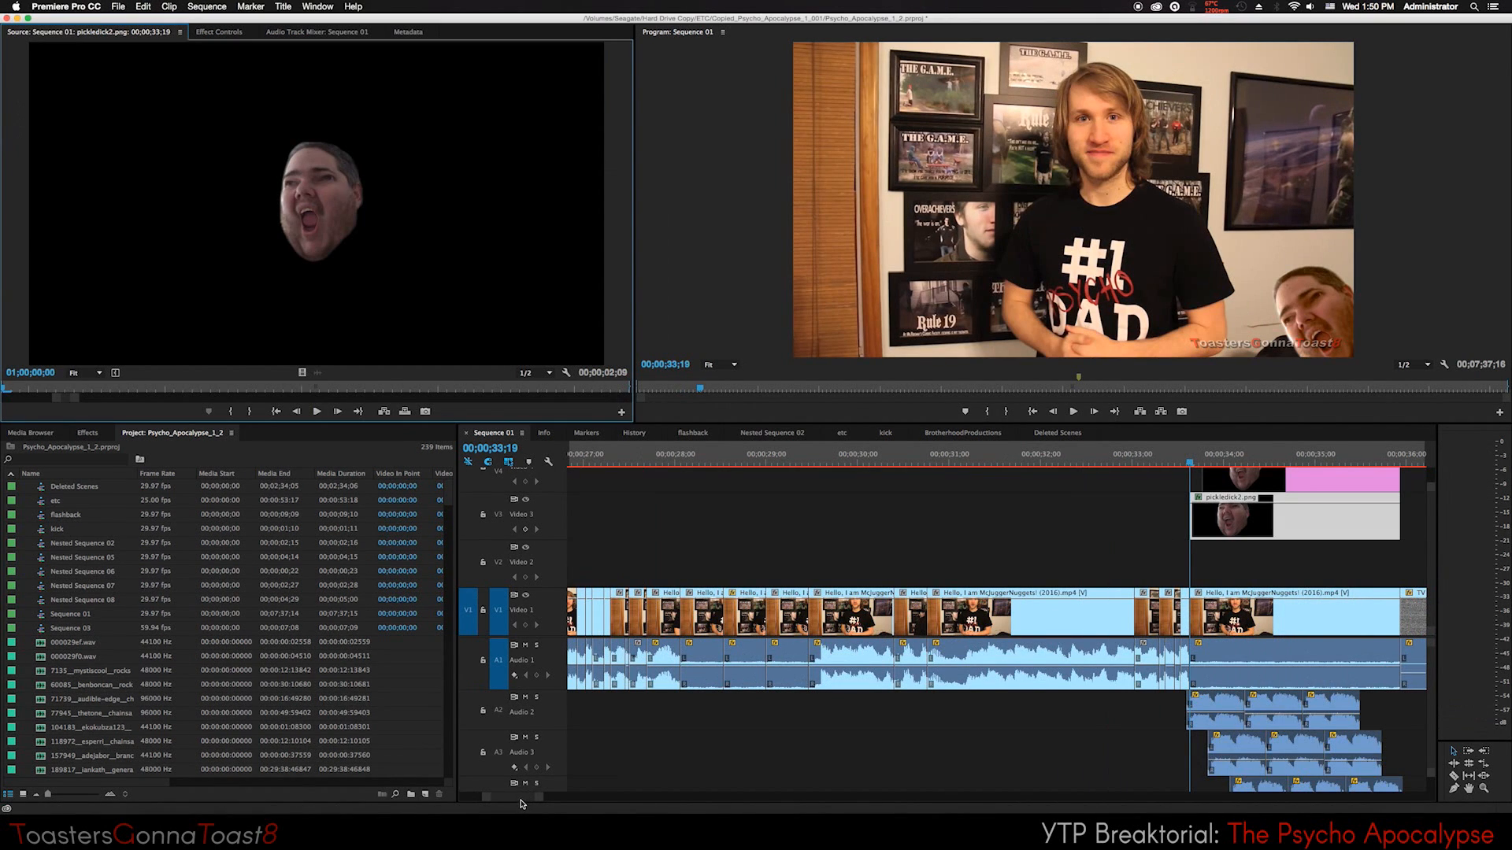
{"action": "left_click_drag", "start_coordinate": [520, 802], "coordinate": [525, 804]}
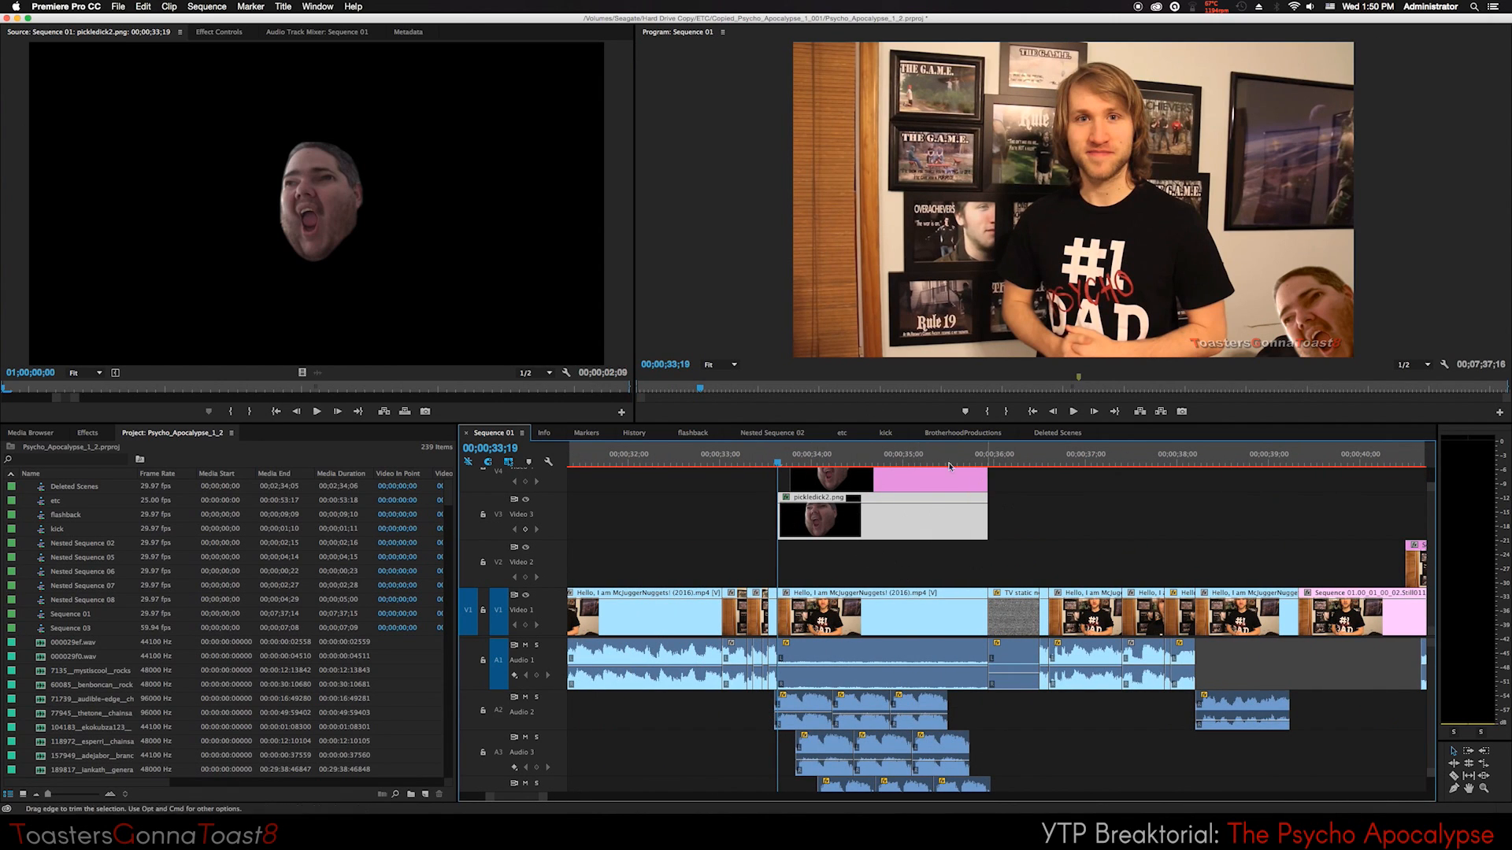
{"action": "left_click", "coordinate": [790, 463]}
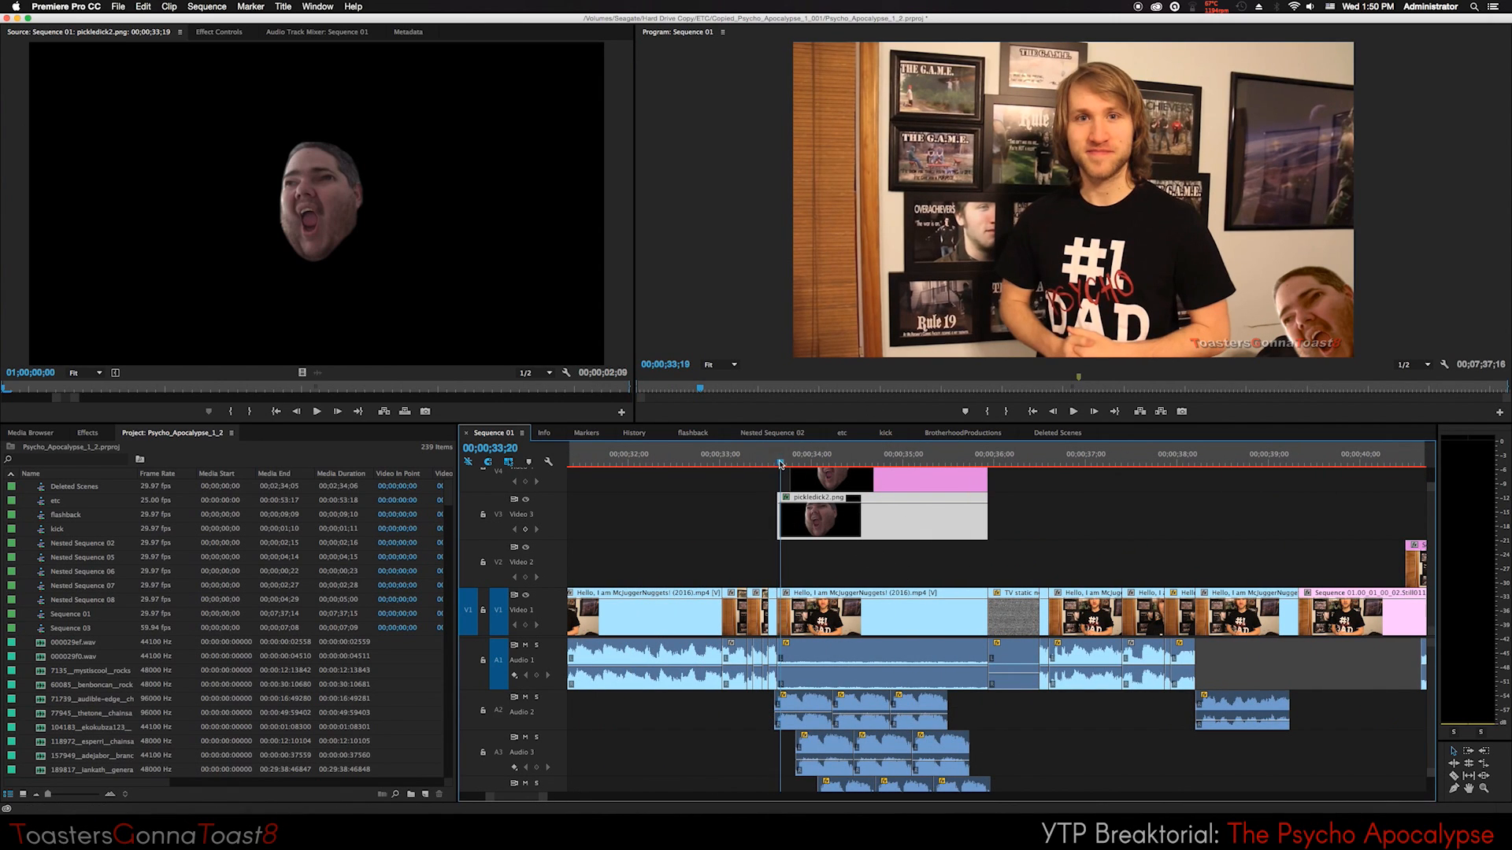
{"action": "left_click_drag", "start_coordinate": [790, 463], "coordinate": [863, 476]}
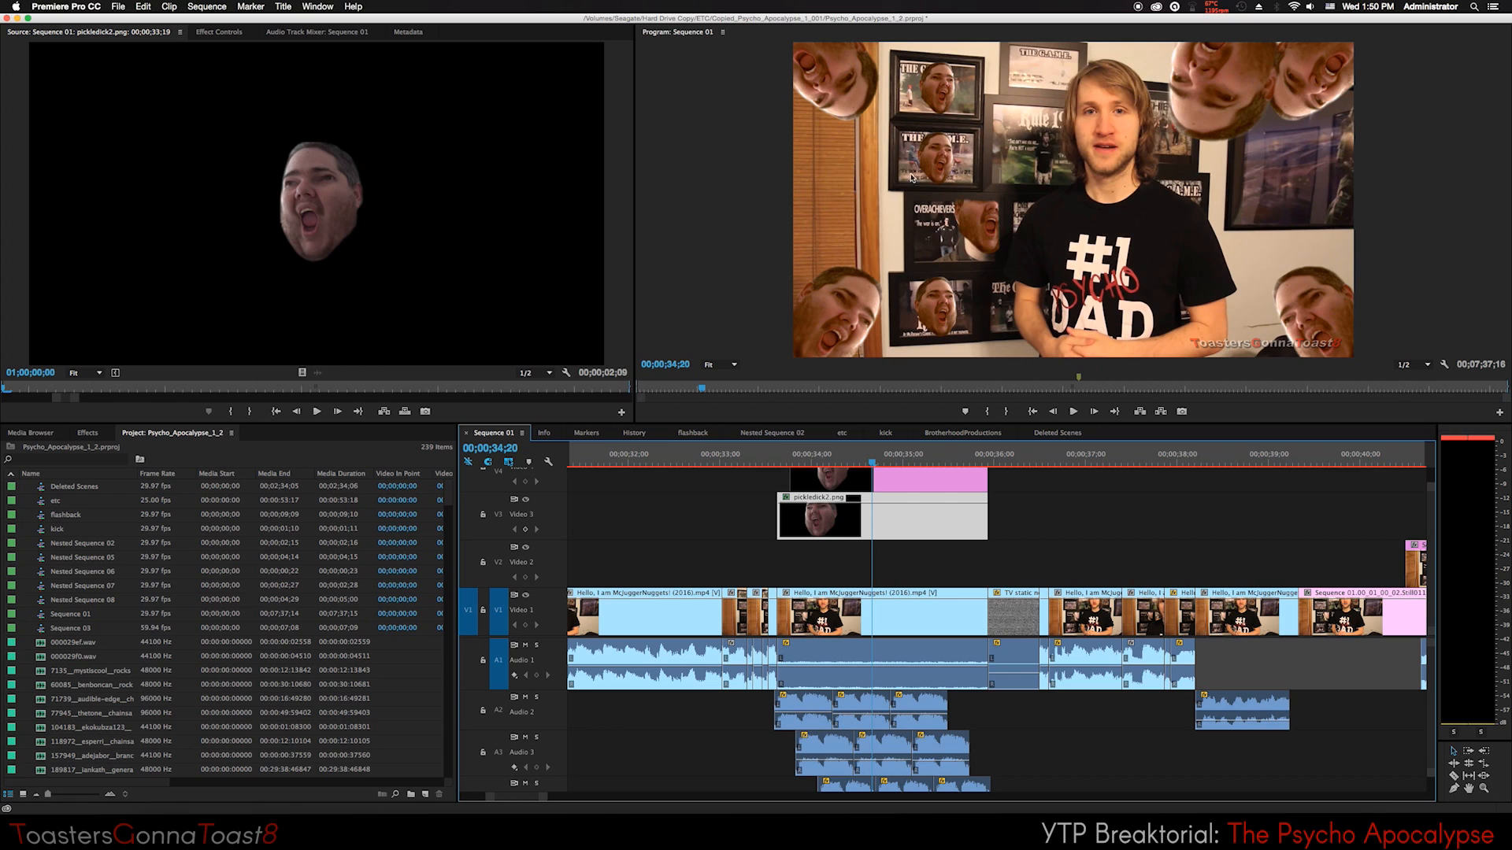
{"action": "left_click", "coordinate": [898, 460]}
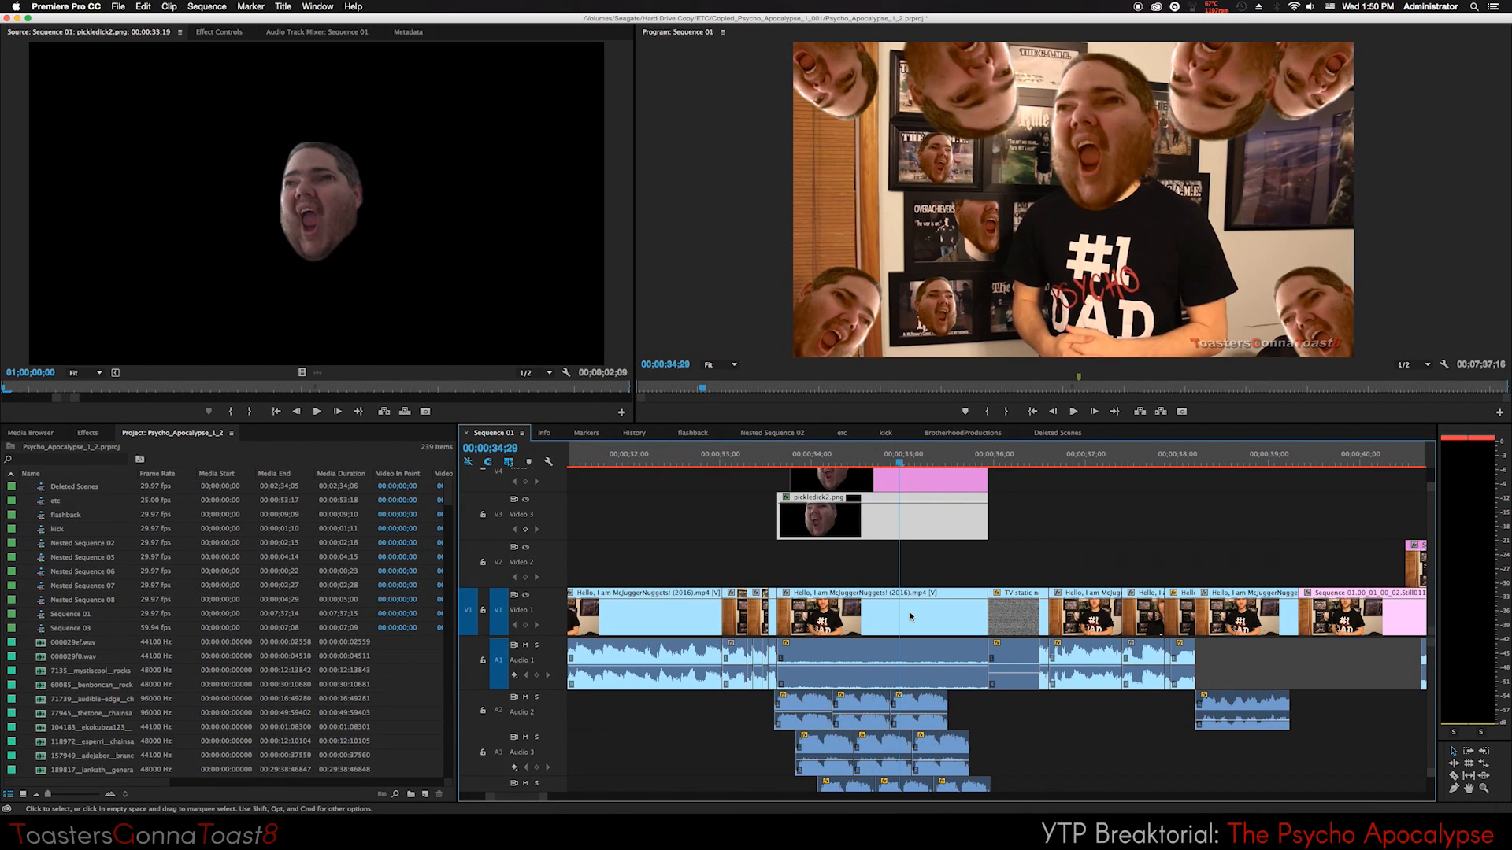
{"action": "key", "text": "grave"}
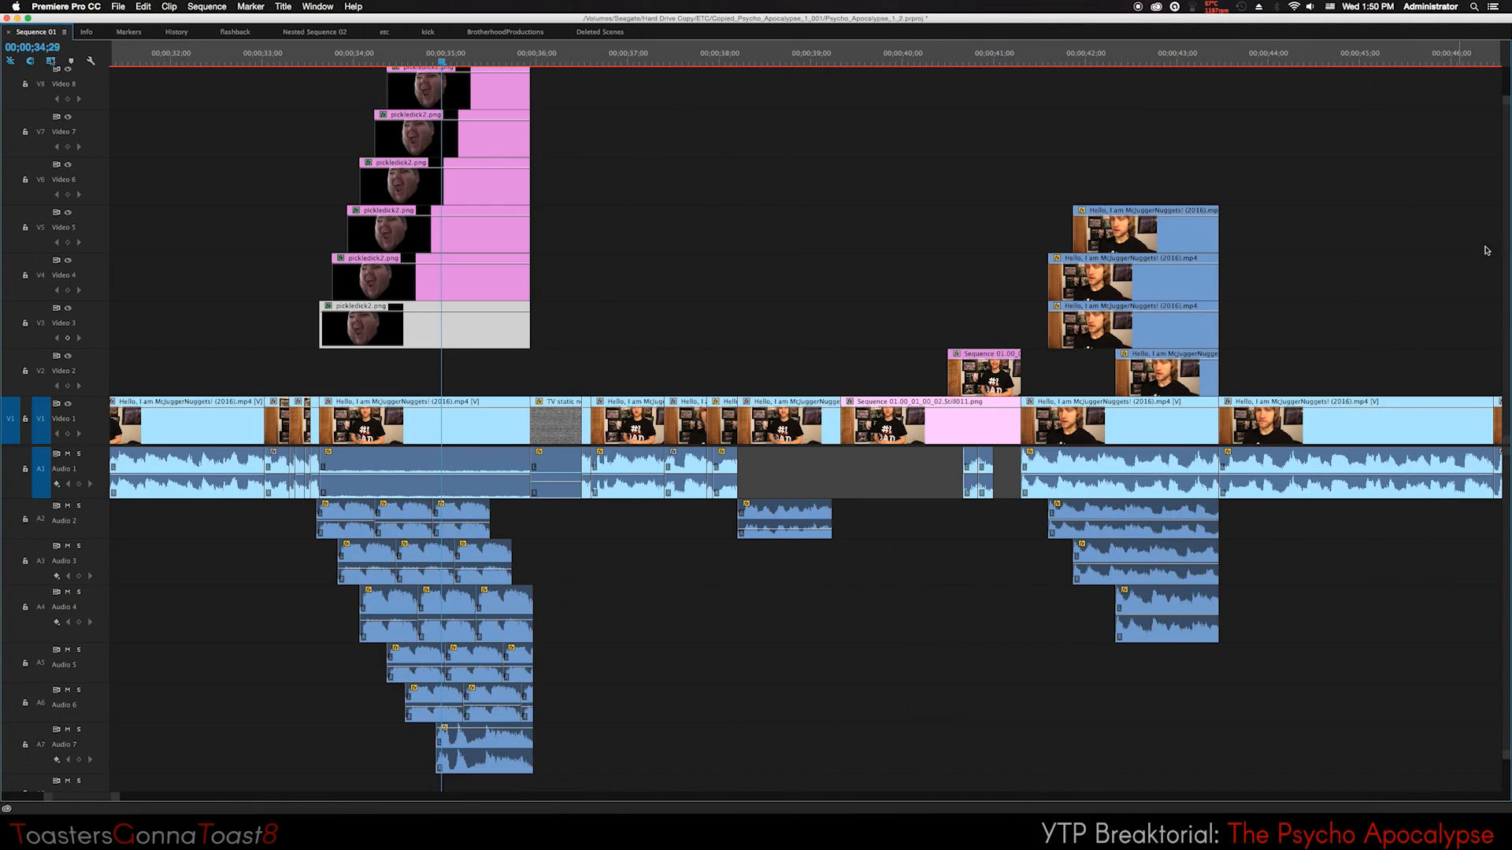
{"action": "scroll", "coordinate": [1505, 307], "scroll_direction": "up", "scroll_amount": 5}
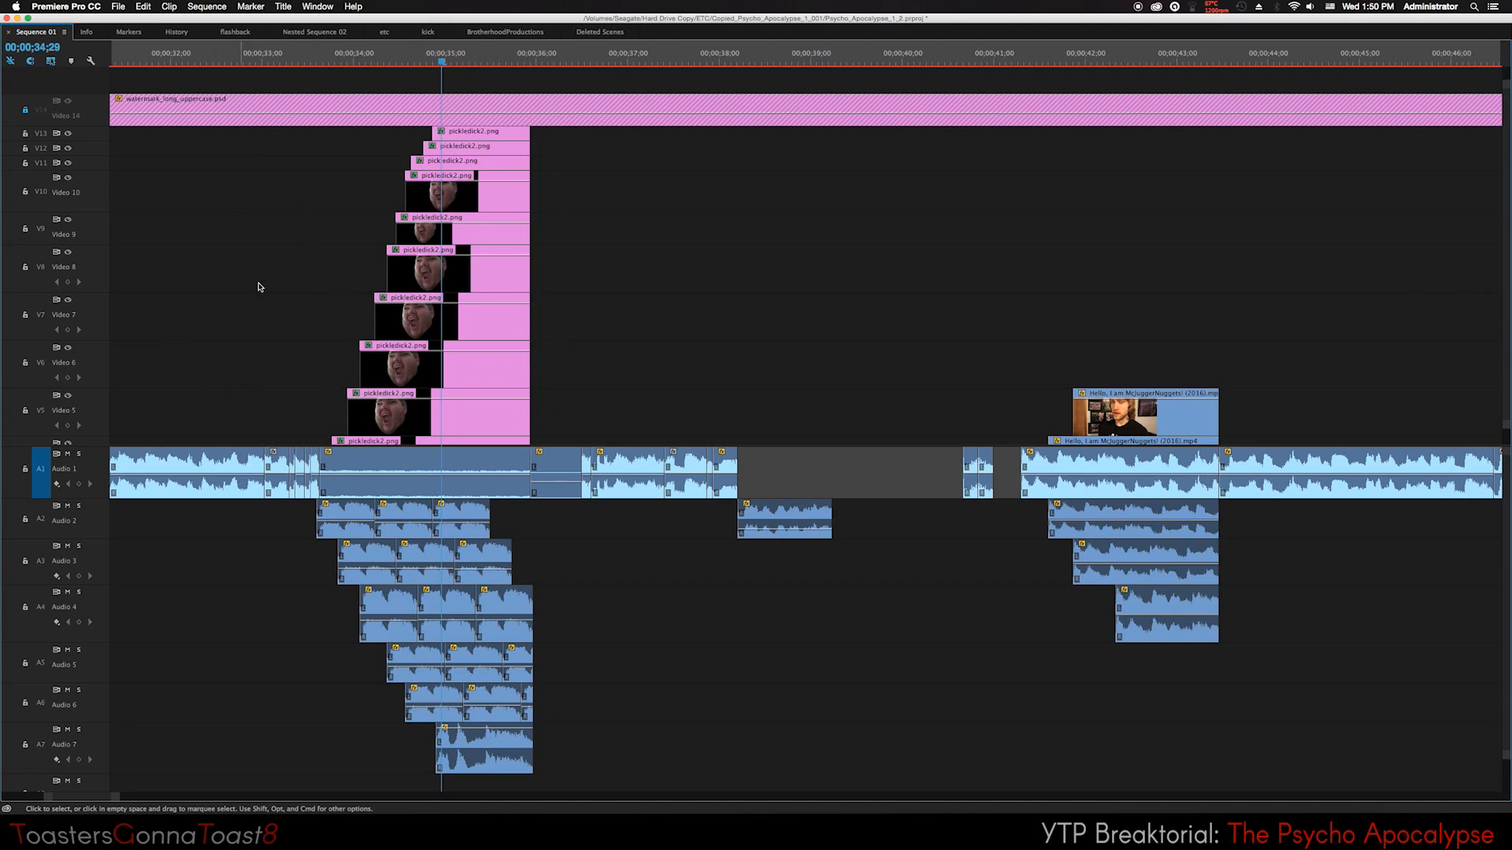
{"action": "key", "text": "grave"}
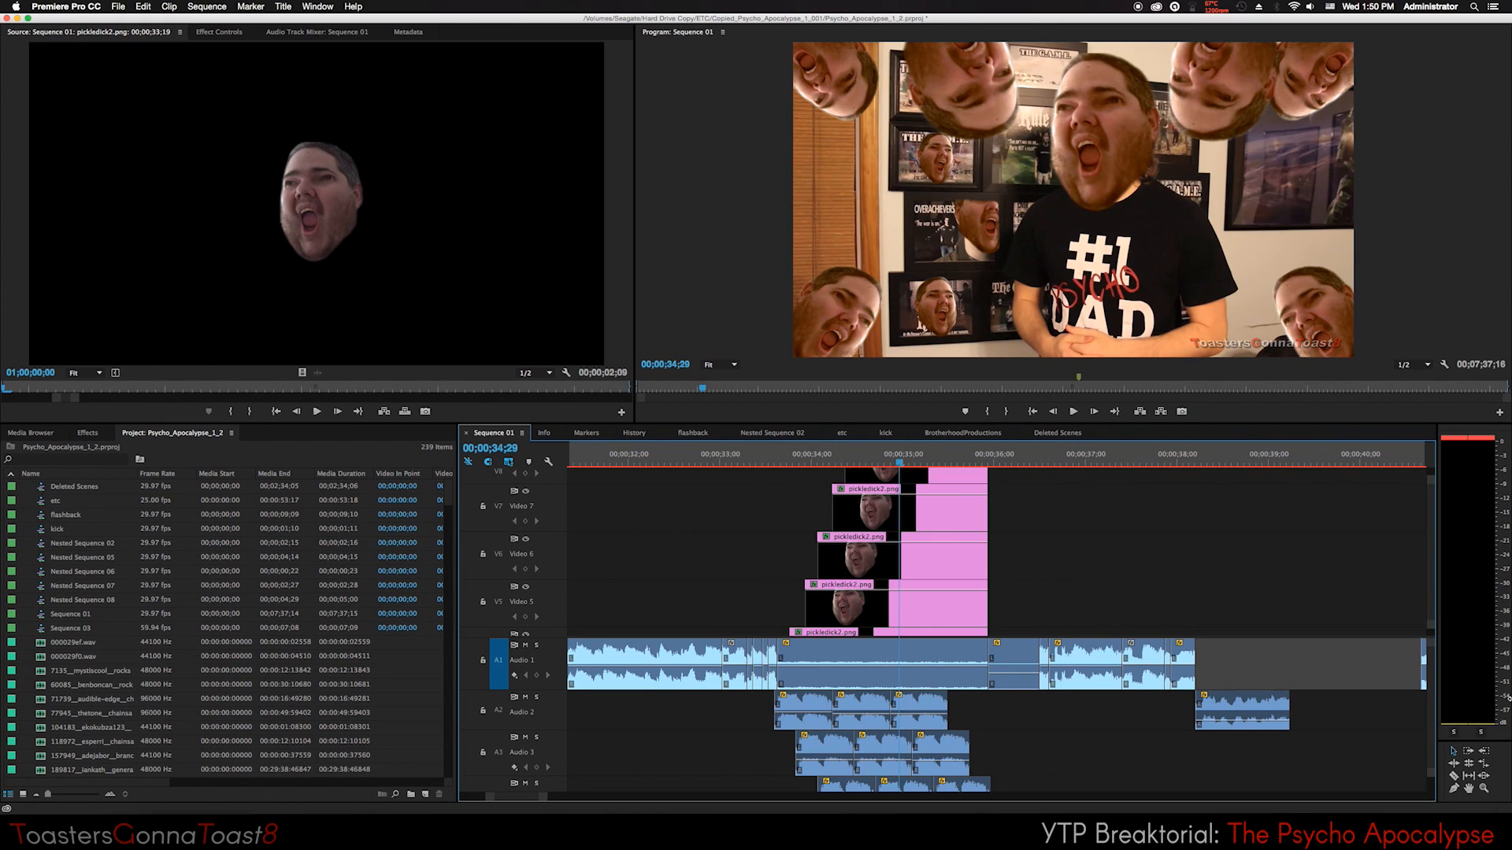
{"action": "scroll", "coordinate": [977, 756], "scroll_direction": "down", "scroll_amount": 3}
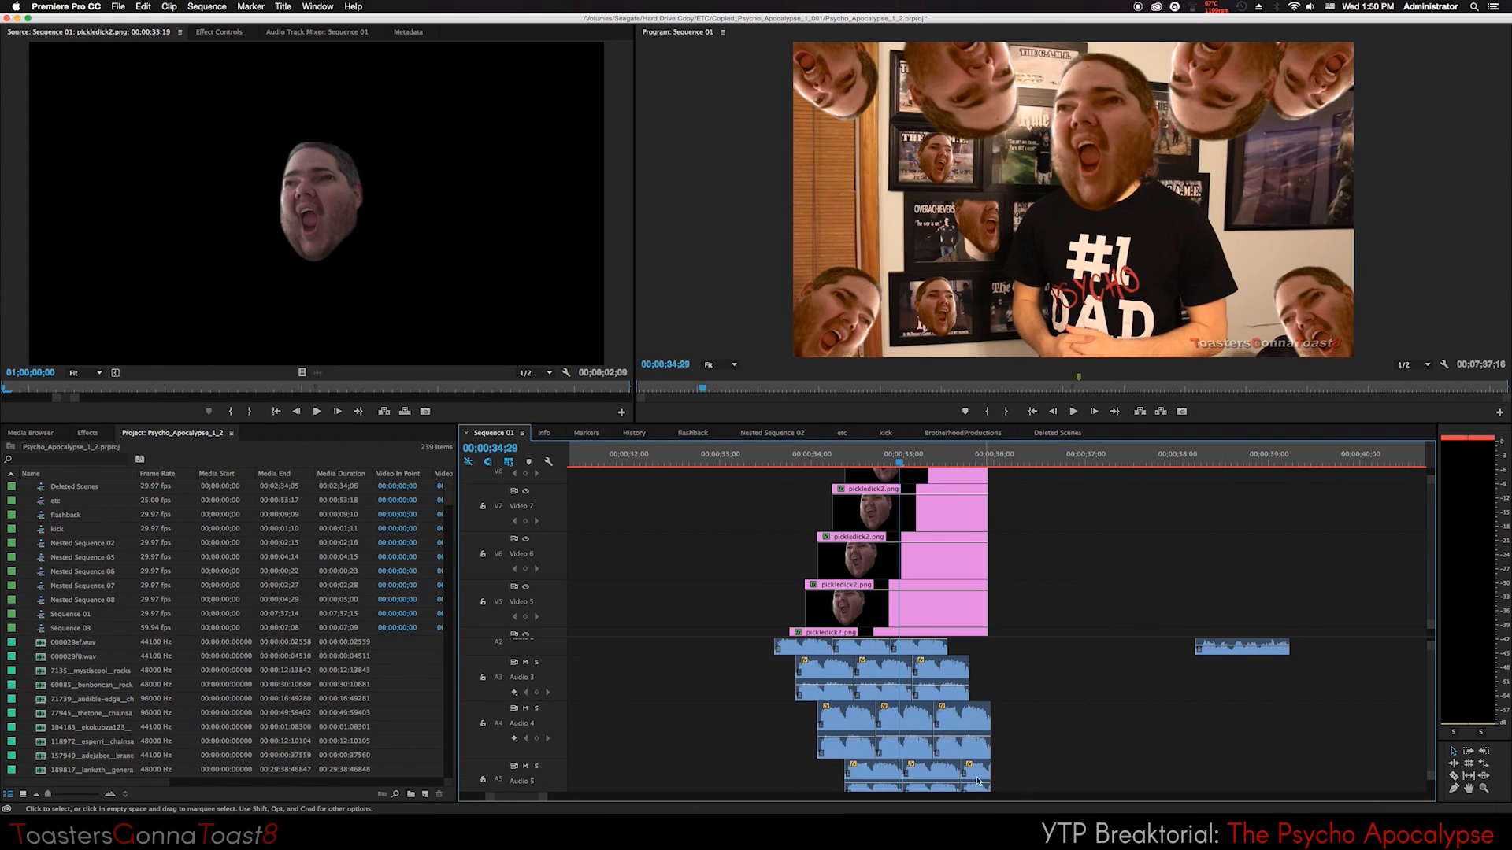
{"action": "double_click", "coordinate": [876, 665]}
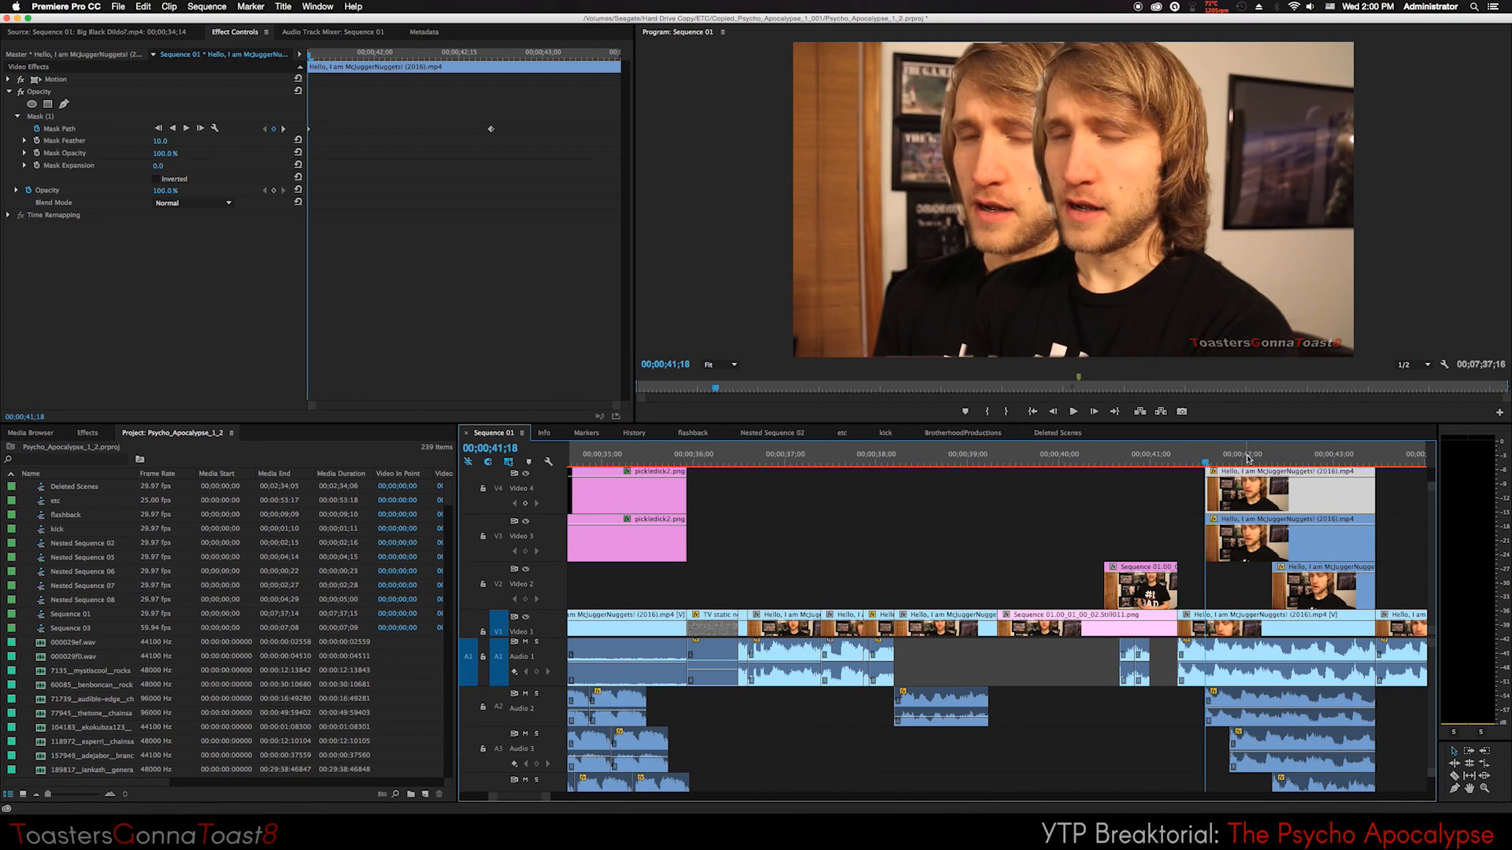
At the top duplicate clip's 00;00;42;21 Mask Path keyframe, pull the Mask (1) neck point outward, scrub the playhead, and move the point back to the neck.
{"action": "left_click", "coordinate": [56, 121]}
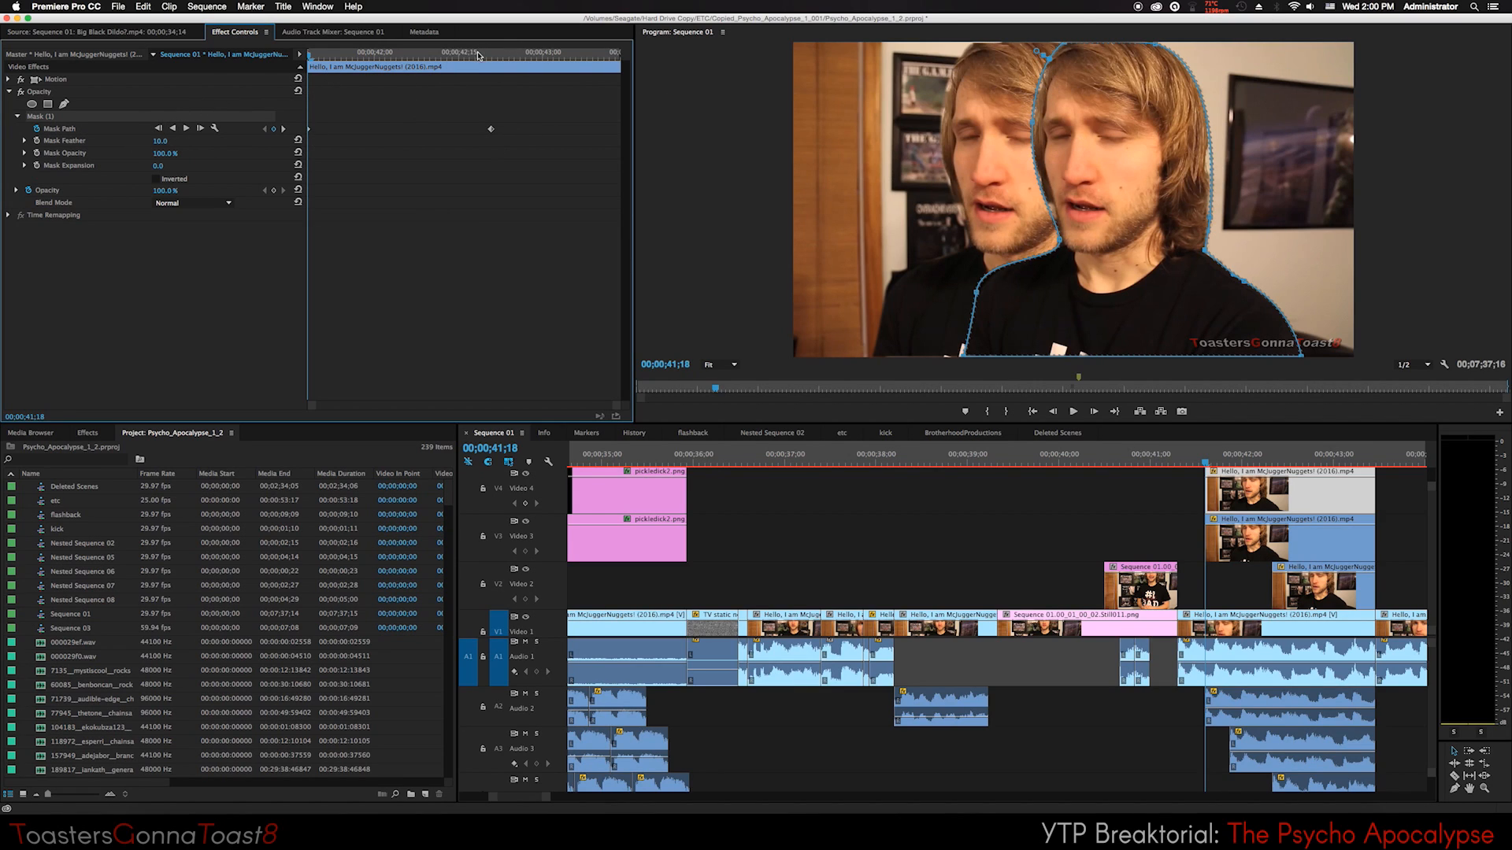
{"action": "left_click_drag", "start_coordinate": [478, 55], "coordinate": [492, 55]}
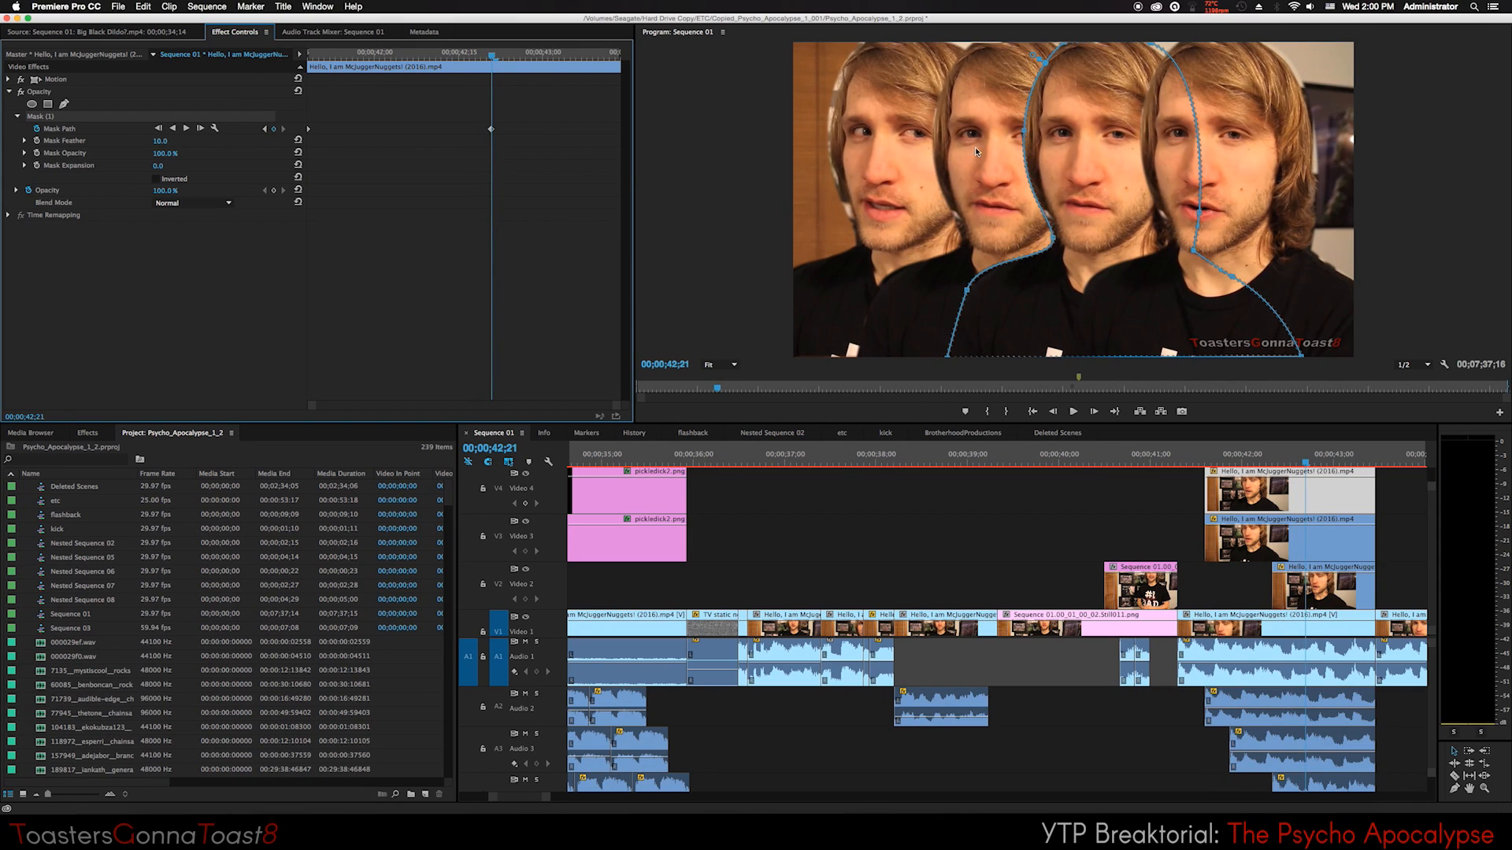
{"action": "left_click", "coordinate": [1055, 240]}
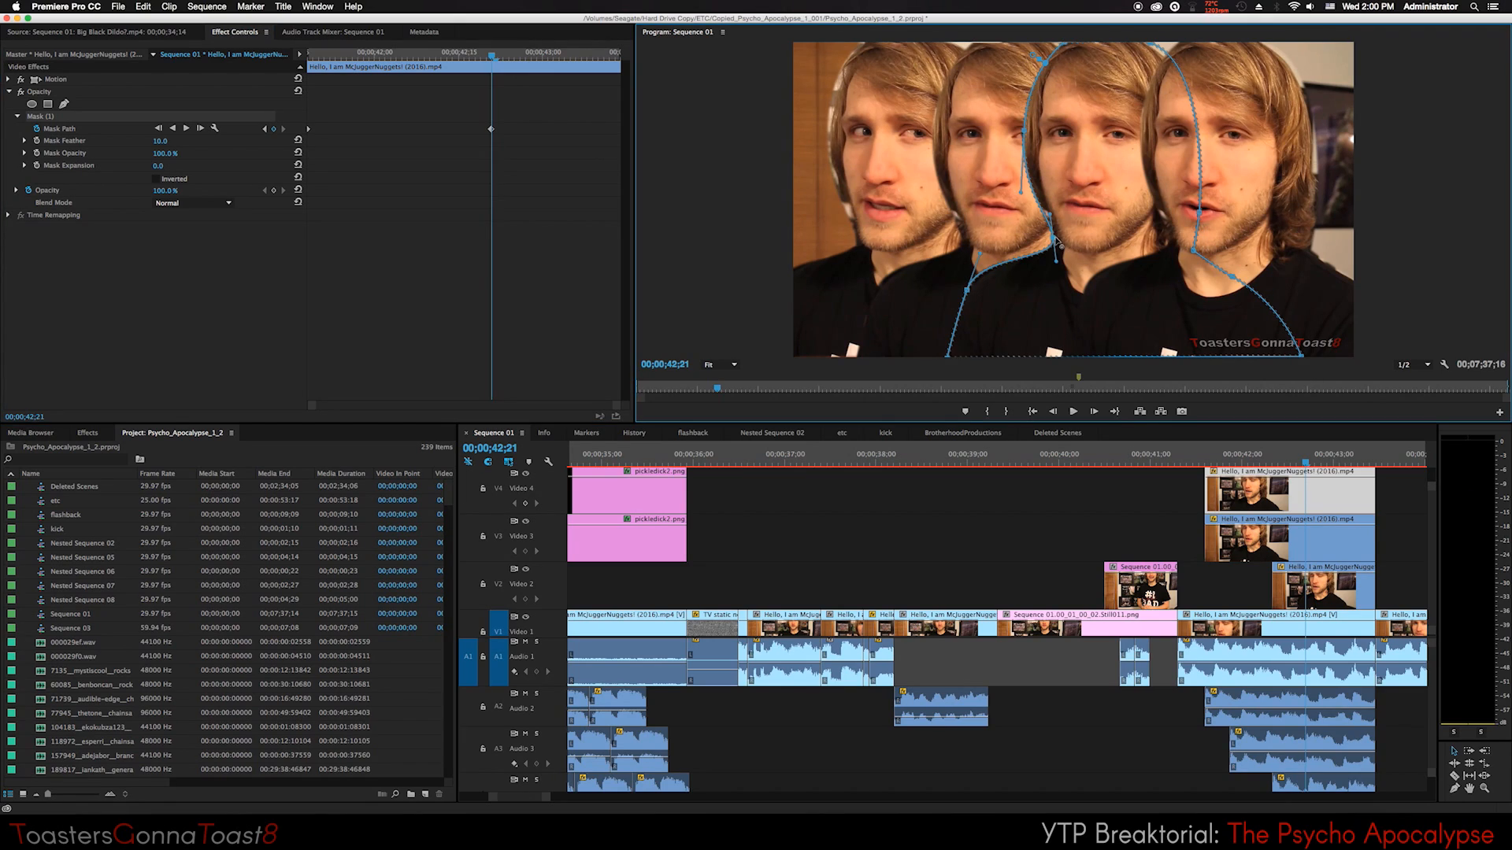
{"action": "left_click_drag", "start_coordinate": [1060, 245], "coordinate": [983, 219]}
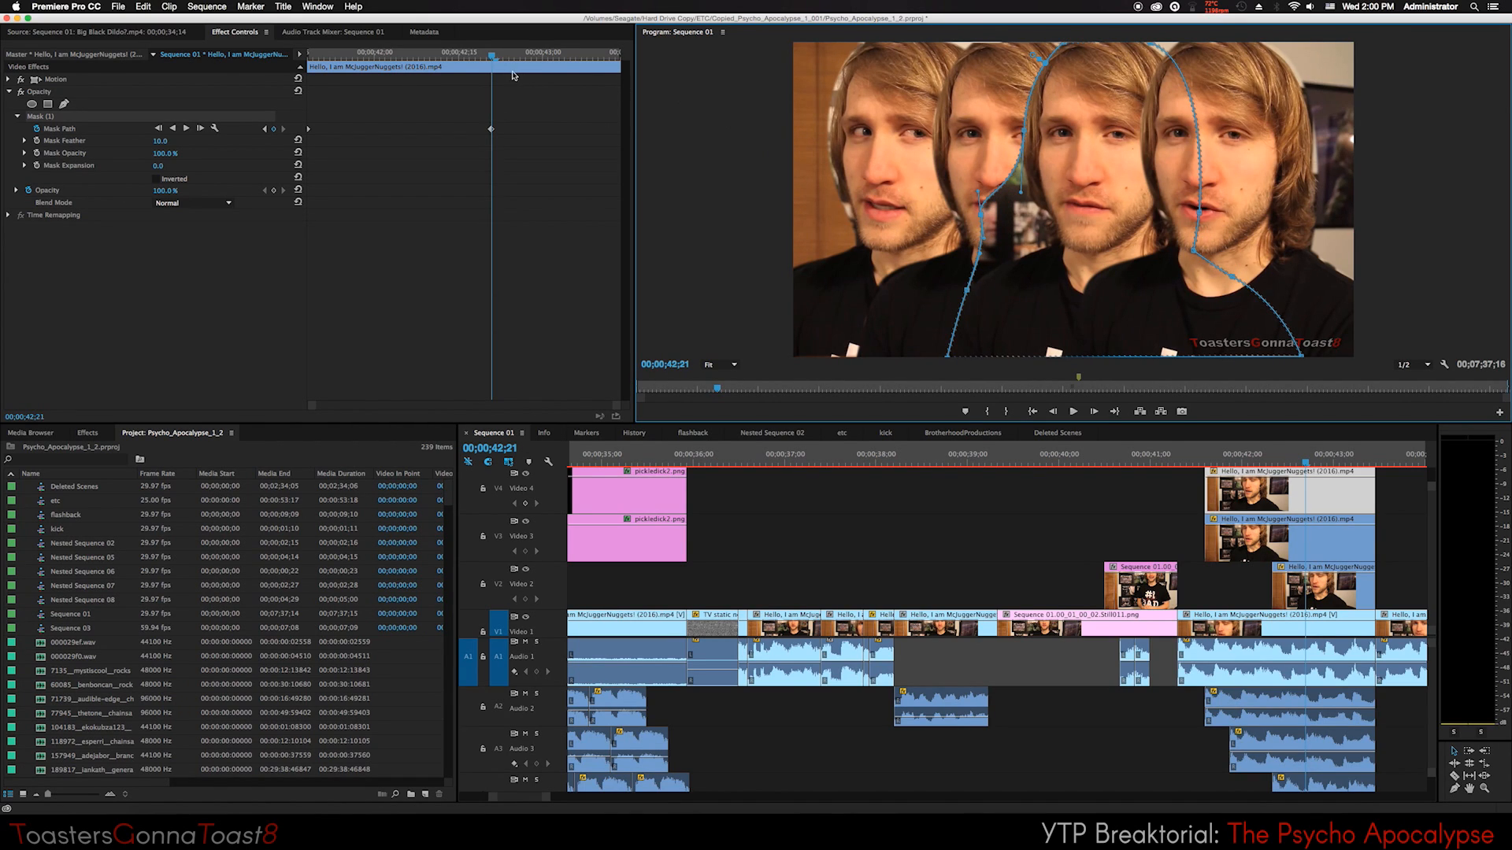
{"action": "left_click_drag", "start_coordinate": [492, 57], "coordinate": [480, 88]}
{"action": "left_click_drag", "start_coordinate": [989, 211], "coordinate": [1050, 256]}
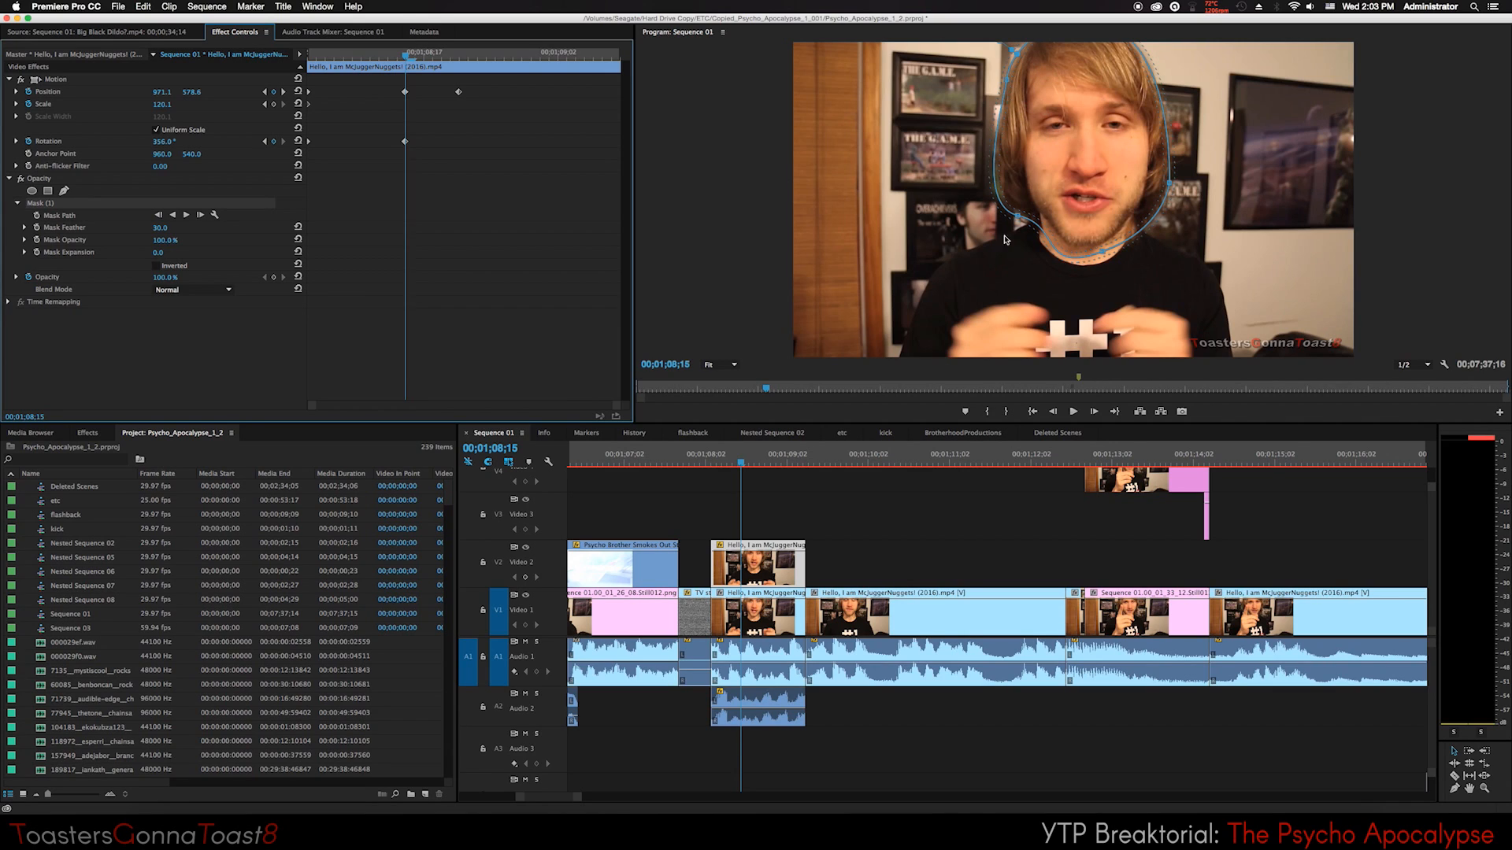
At 00;01;08;15, set the masked head clip's vertical Position to 17.6 and Rotation to 1x173°, then adjust its horizontal Position.
{"action": "mouse_move", "coordinate": [191, 92]}
{"action": "left_mouse_down"}
{"action": "mouse_move", "coordinate": [129, 92]}
{"action": "mouse_move", "coordinate": [181, 85]}
{"action": "left_mouse_up"}
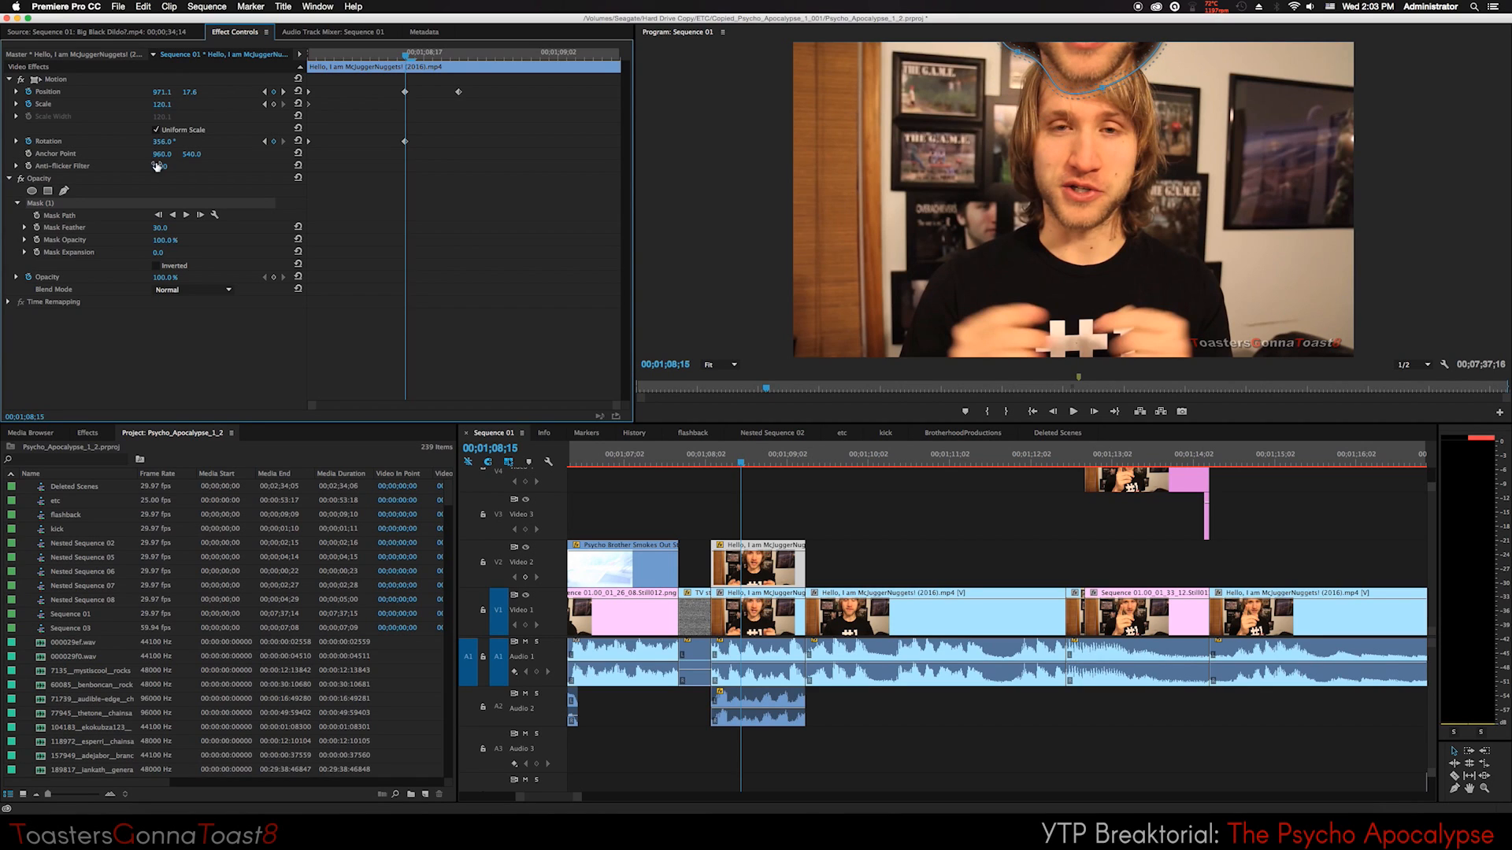
{"action": "left_click_drag", "start_coordinate": [165, 145], "coordinate": [304, 145]}
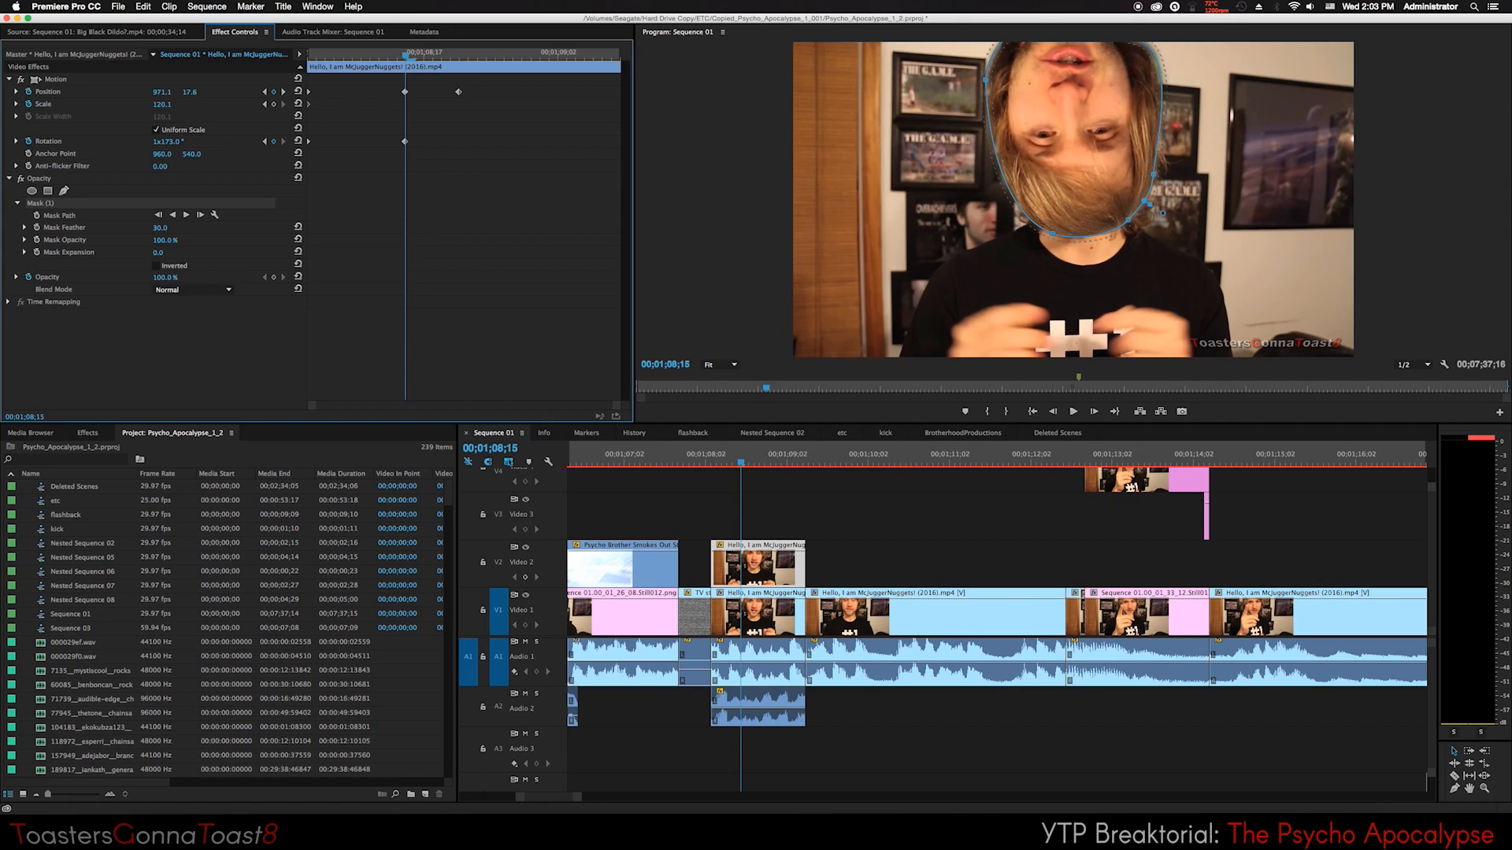
{"action": "left_click_drag", "start_coordinate": [190, 92], "coordinate": [239, 92]}
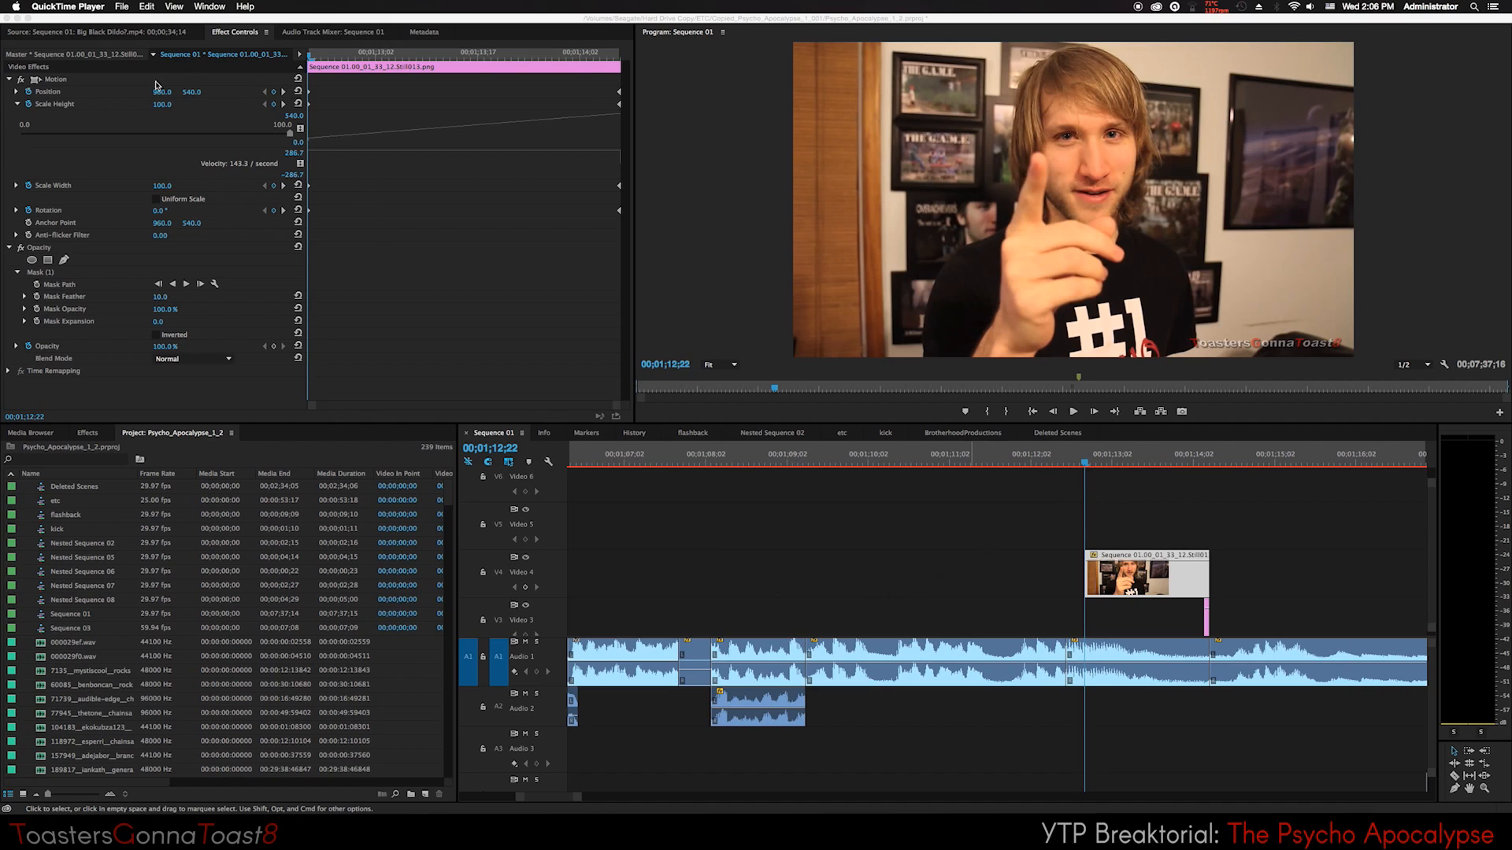
At 00;01;14;07, set the masked Video 4 still's Scale Height to 579.4 to stretch the pointing finger, and check its motion.
{"action": "left_click", "coordinate": [585, 84]}
{"action": "left_click_drag", "start_coordinate": [614, 56], "coordinate": [617, 60]}
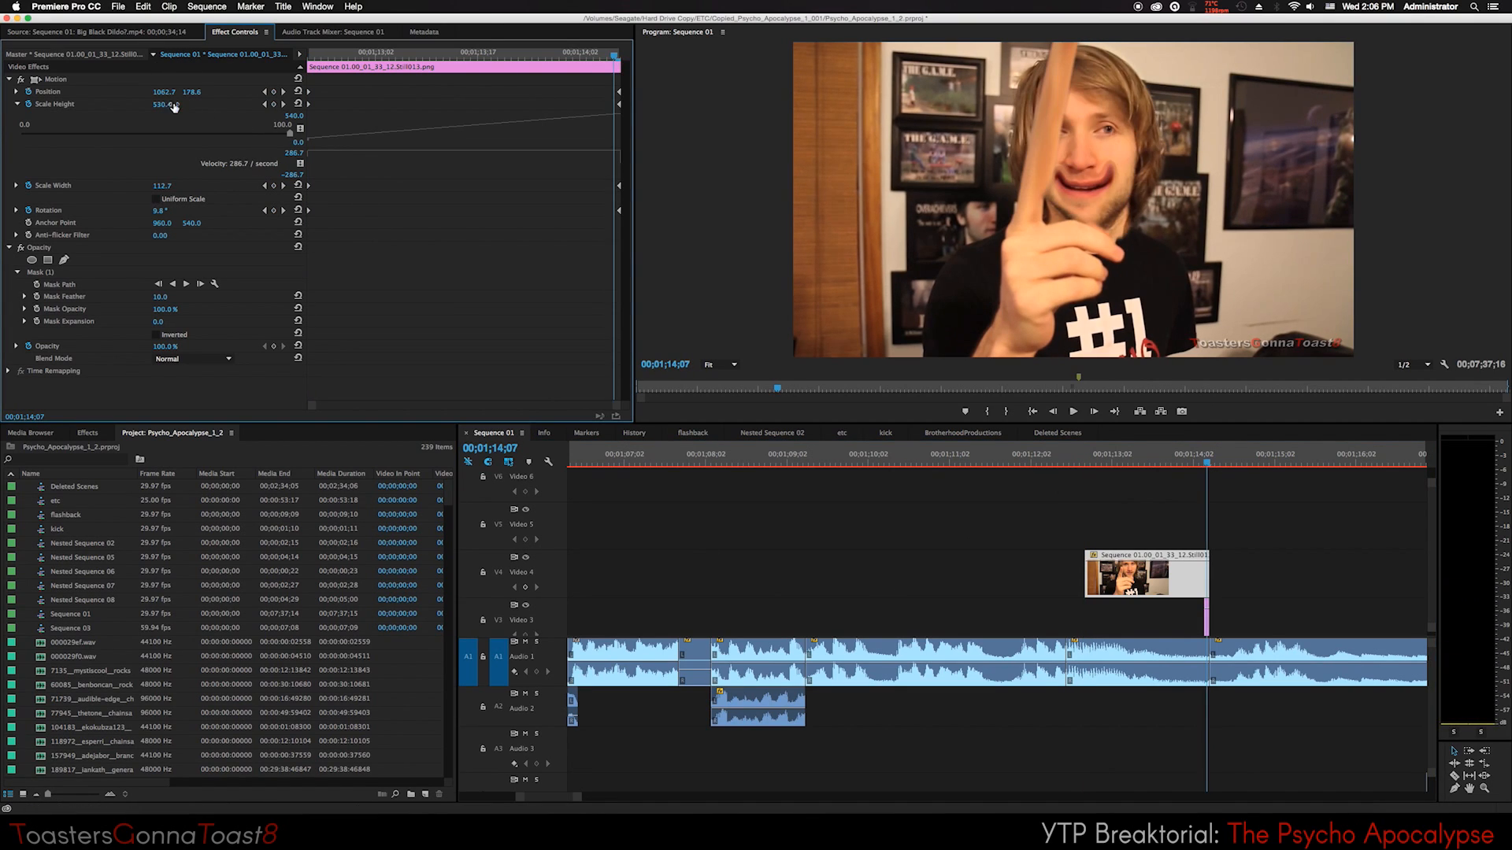
{"action": "mouse_move", "coordinate": [162, 104]}
{"action": "left_mouse_down"}
{"action": "mouse_move", "coordinate": [87, 104]}
{"action": "mouse_move", "coordinate": [160, 104]}
{"action": "left_mouse_up"}
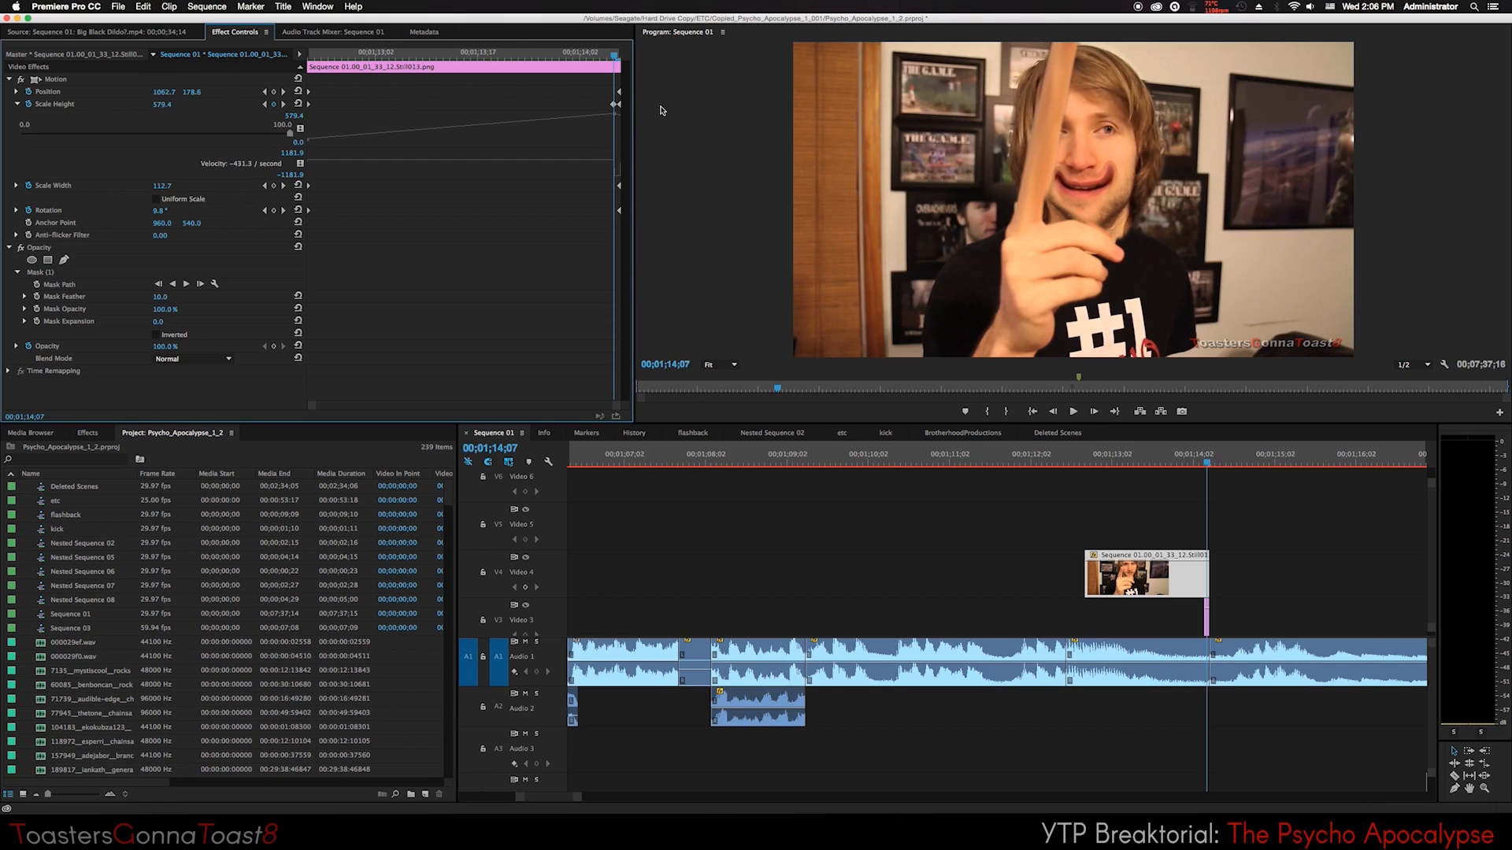
{"action": "left_click_drag", "start_coordinate": [615, 56], "coordinate": [613, 63]}
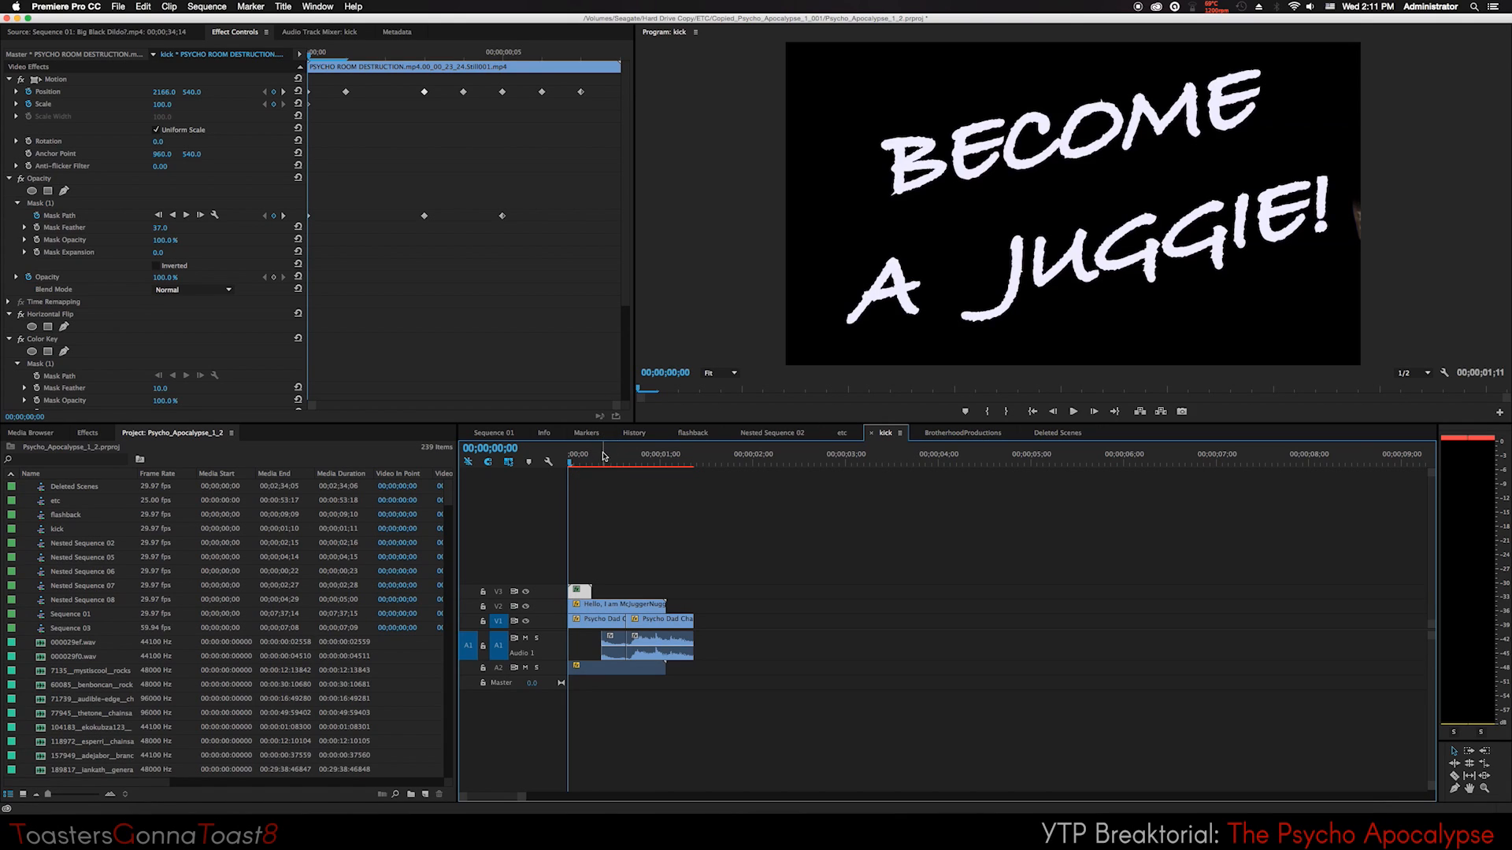
Examine the kick sequence's opening position and mask animation, and the tracked Subscribe graphics around 00;01;17 to 00;01;20 in Sequence 01.
{"action": "left_click", "coordinate": [580, 465]}
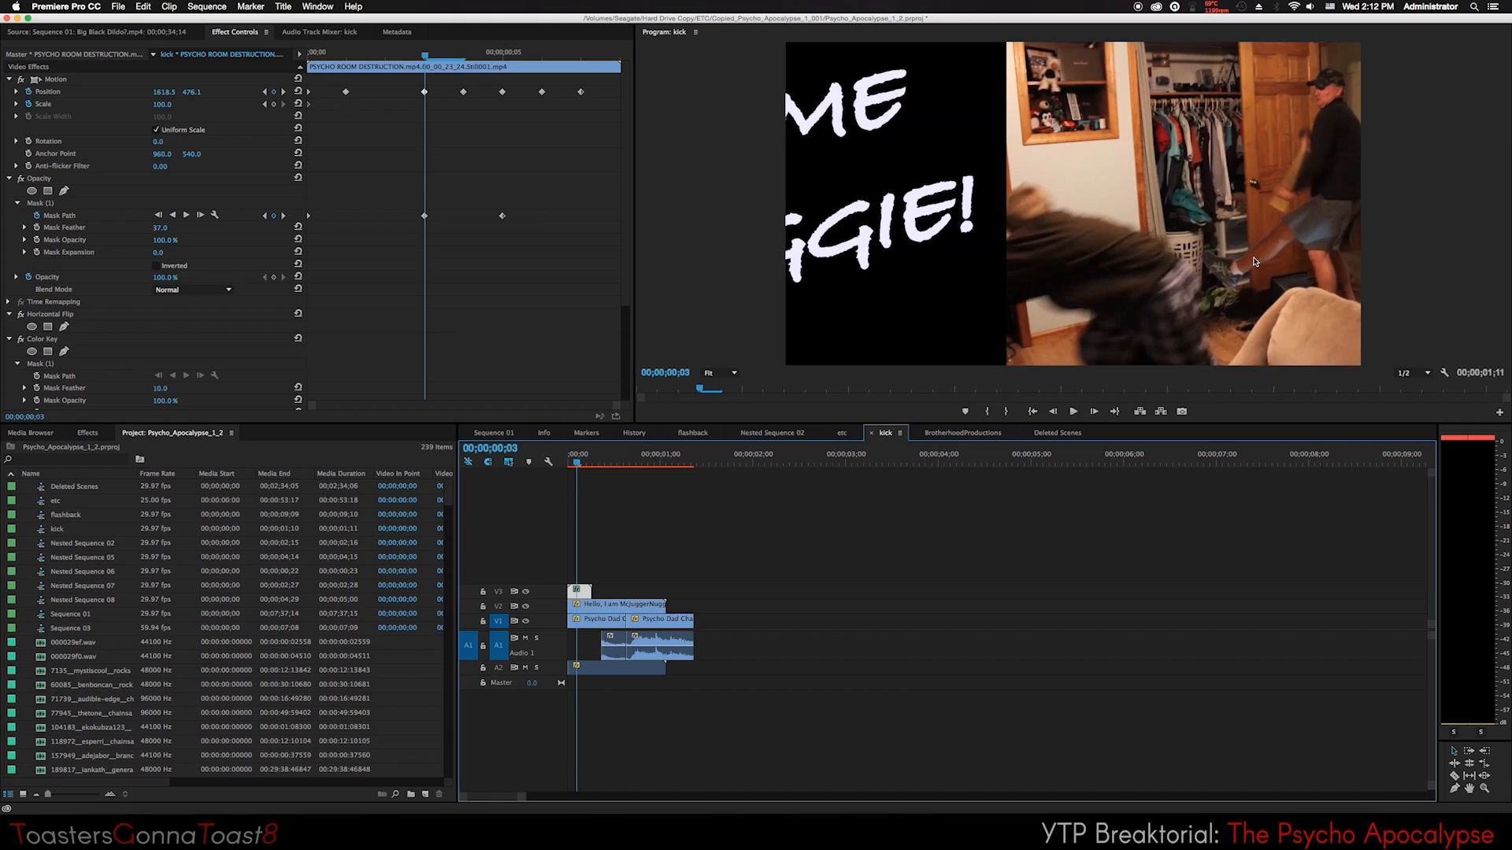
{"action": "mouse_move", "coordinate": [576, 463]}
{"action": "left_mouse_down"}
{"action": "mouse_move", "coordinate": [588, 466]}
{"action": "mouse_move", "coordinate": [555, 488]}
{"action": "mouse_move", "coordinate": [582, 488]}
{"action": "left_mouse_up"}
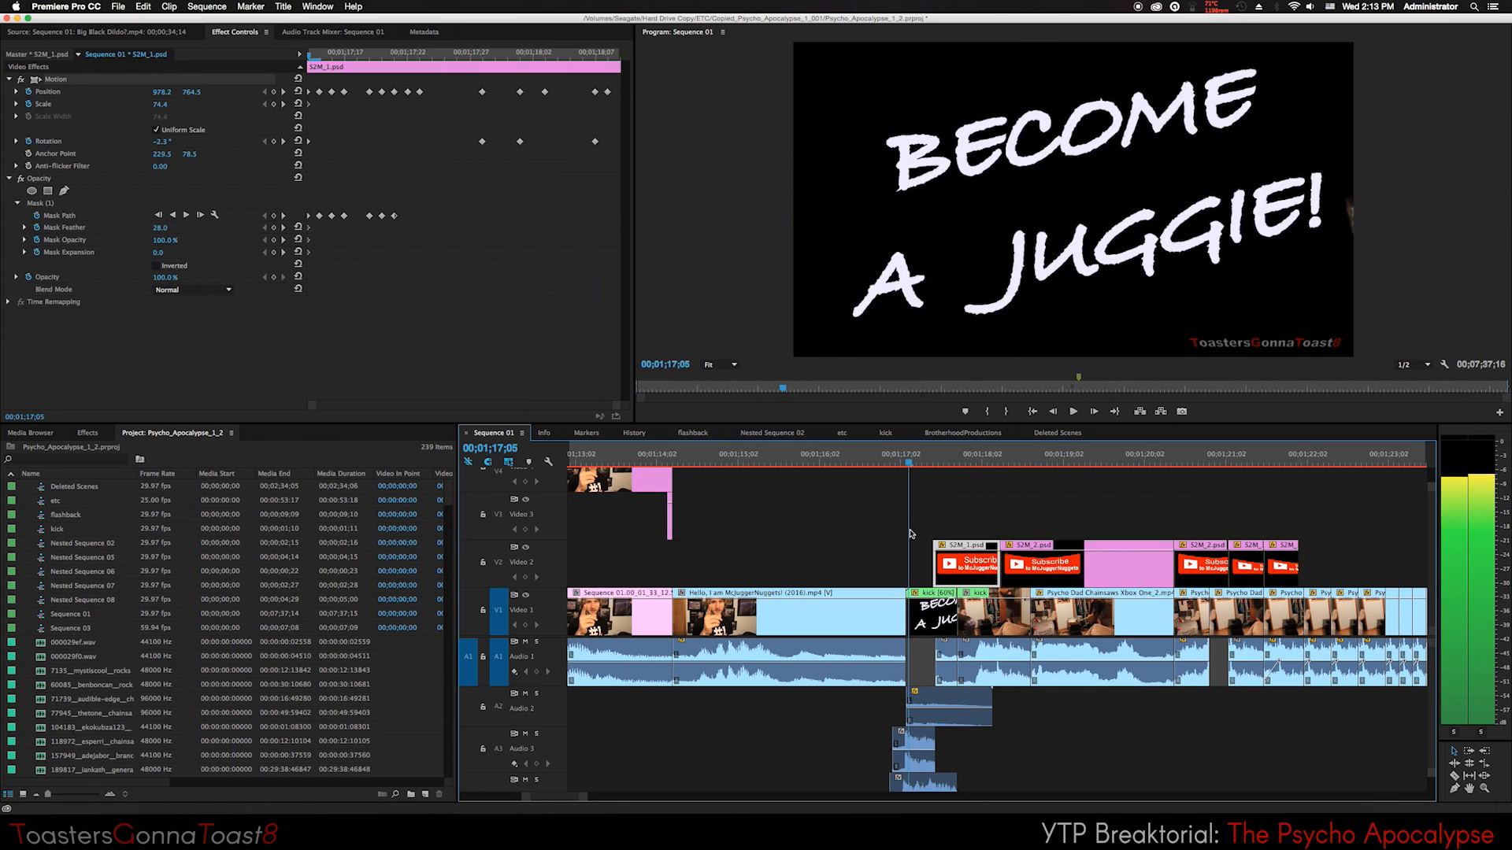
{"action": "left_click_drag", "start_coordinate": [910, 534], "coordinate": [987, 517]}
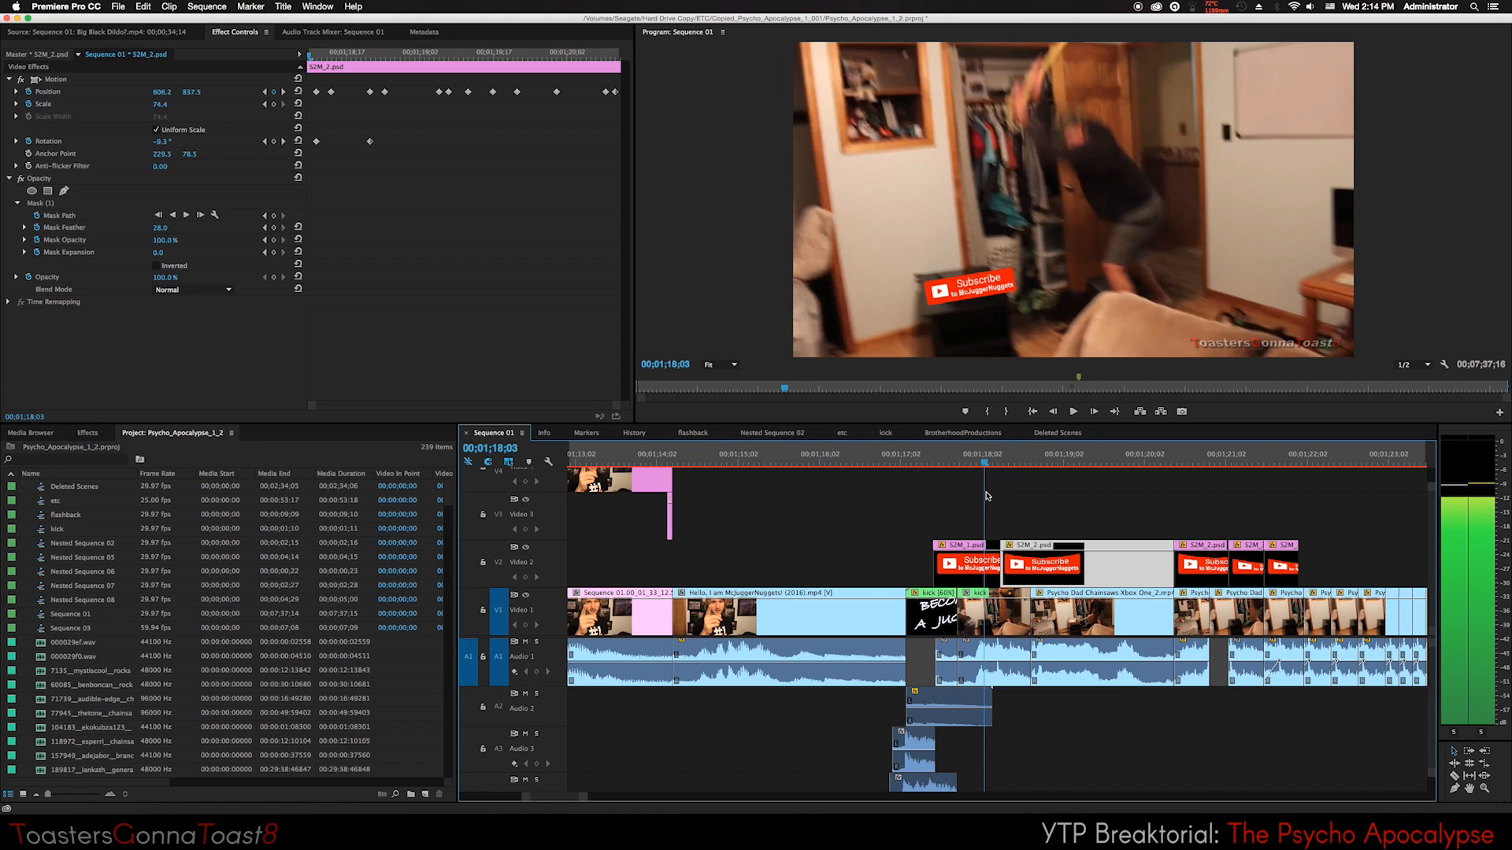
{"action": "left_click_drag", "start_coordinate": [987, 496], "coordinate": [1039, 502]}
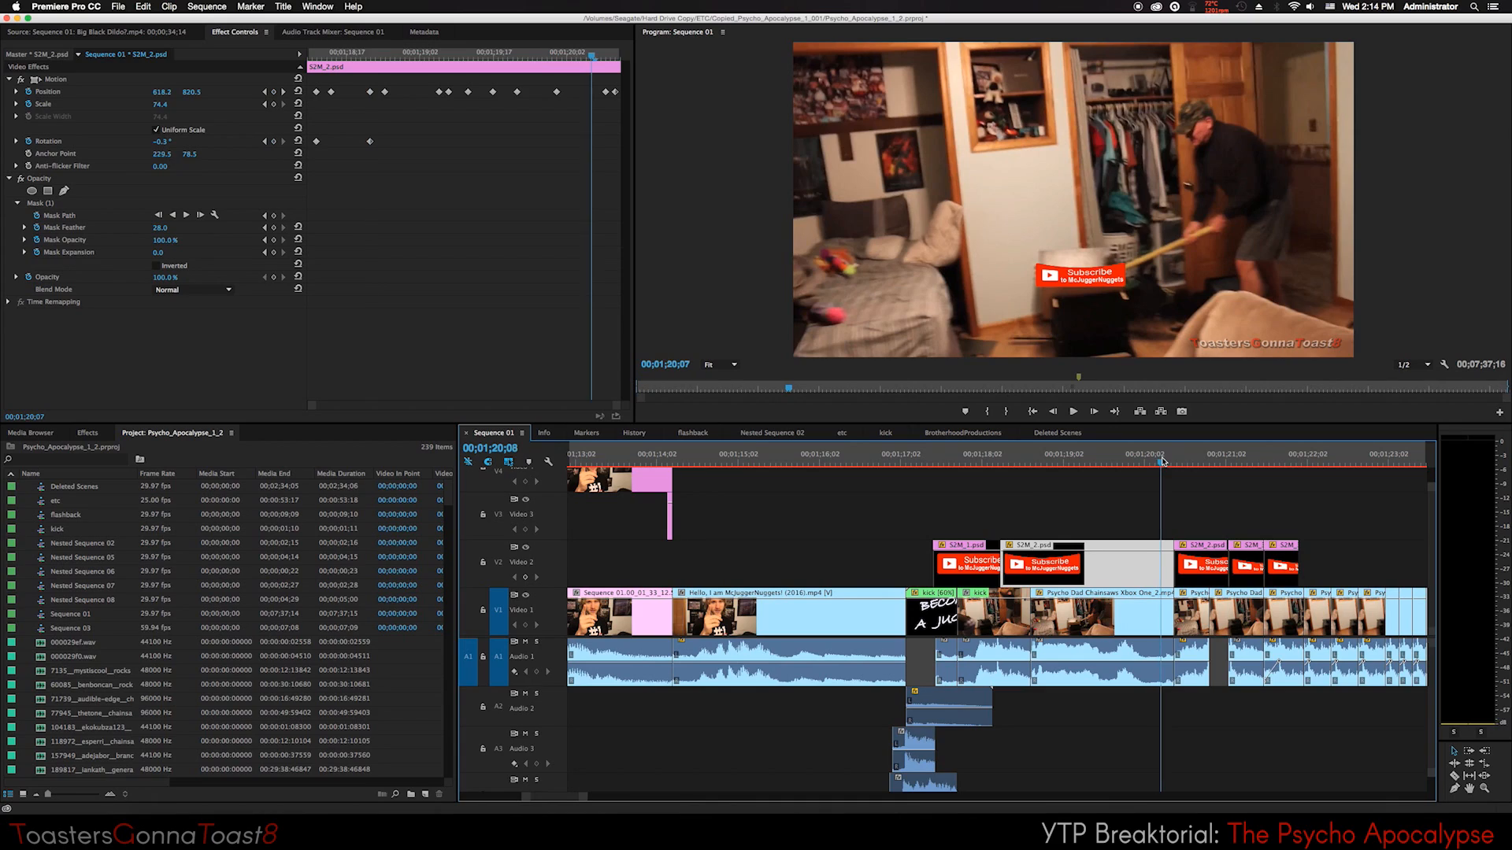
{"action": "left_click", "coordinate": [944, 50]}
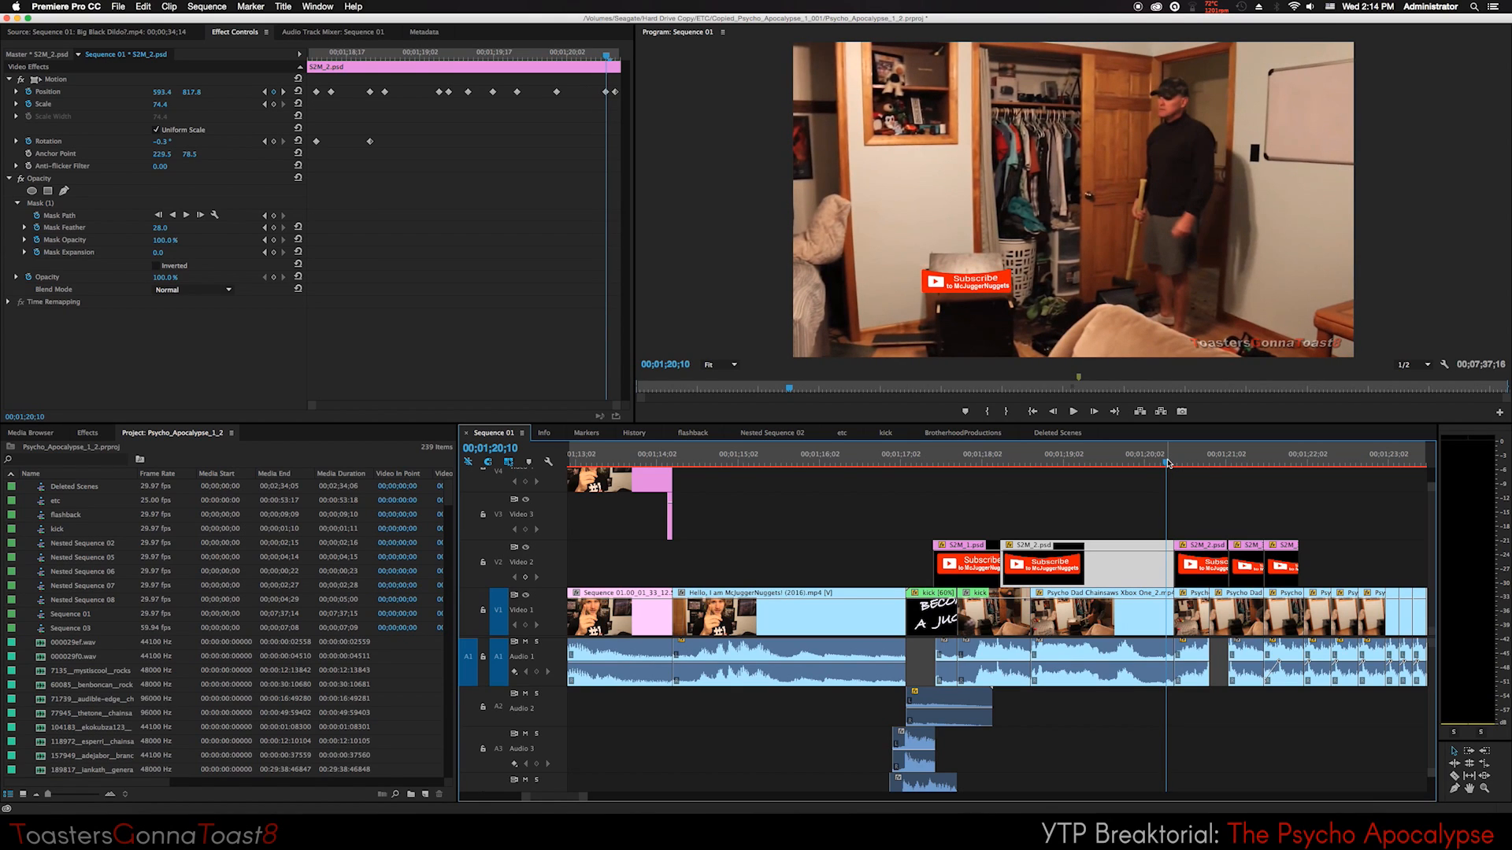
{"action": "left_click_drag", "start_coordinate": [1063, 464], "coordinate": [1027, 467]}
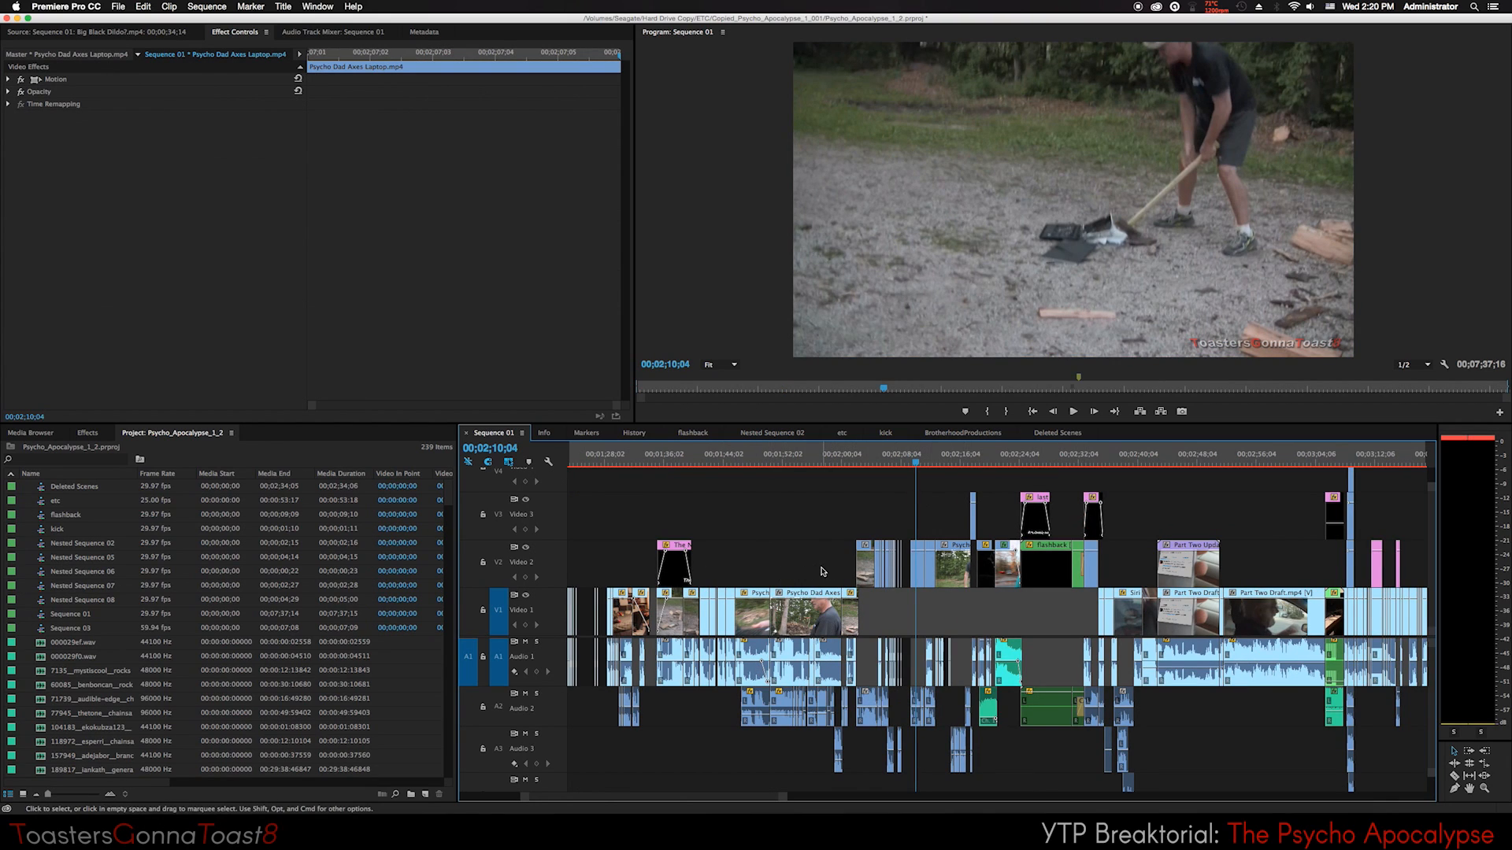
Play the rapidly repeated Psycho Dad Axes Laptop.mp4 clips from about 00;02;06;21 on Video 2.
{"action": "scroll", "coordinate": [878, 574], "scroll_direction": "up", "scroll_amount": 1}
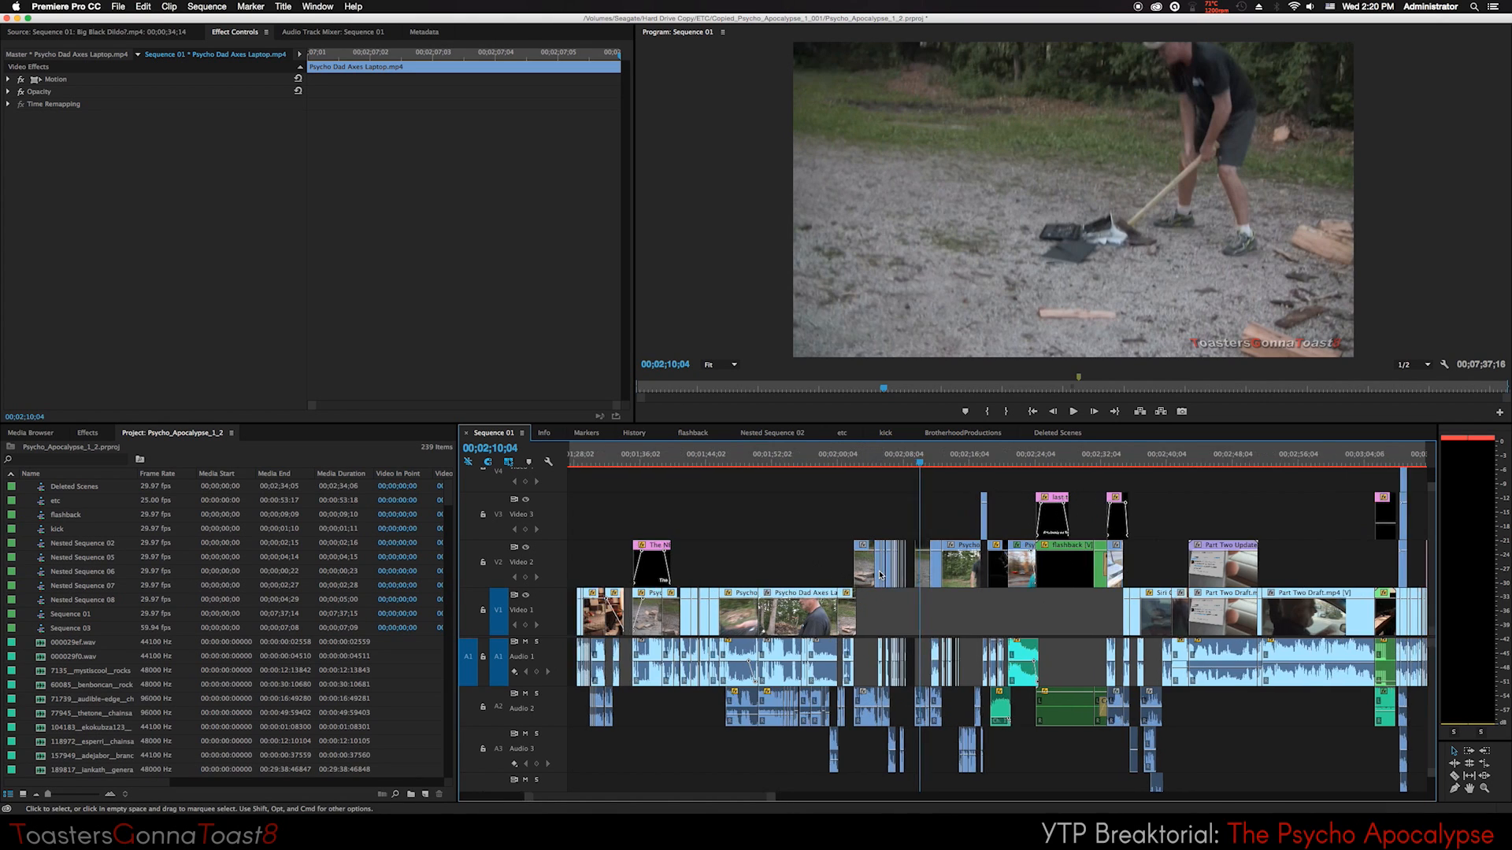
{"action": "scroll", "coordinate": [879, 574], "scroll_direction": "up", "scroll_amount": 5}
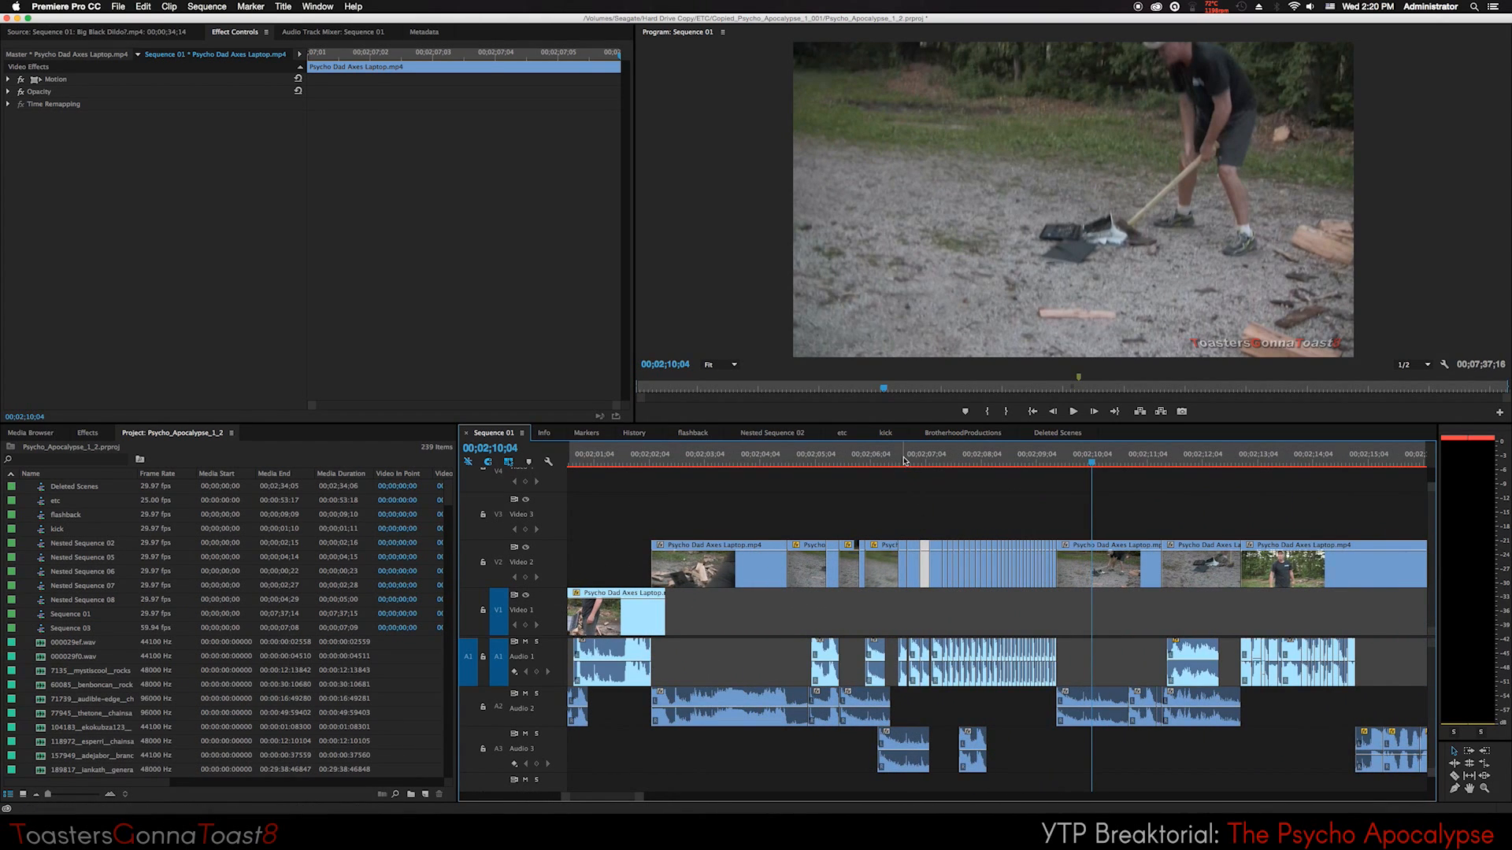
{"action": "left_click", "coordinate": [903, 462]}
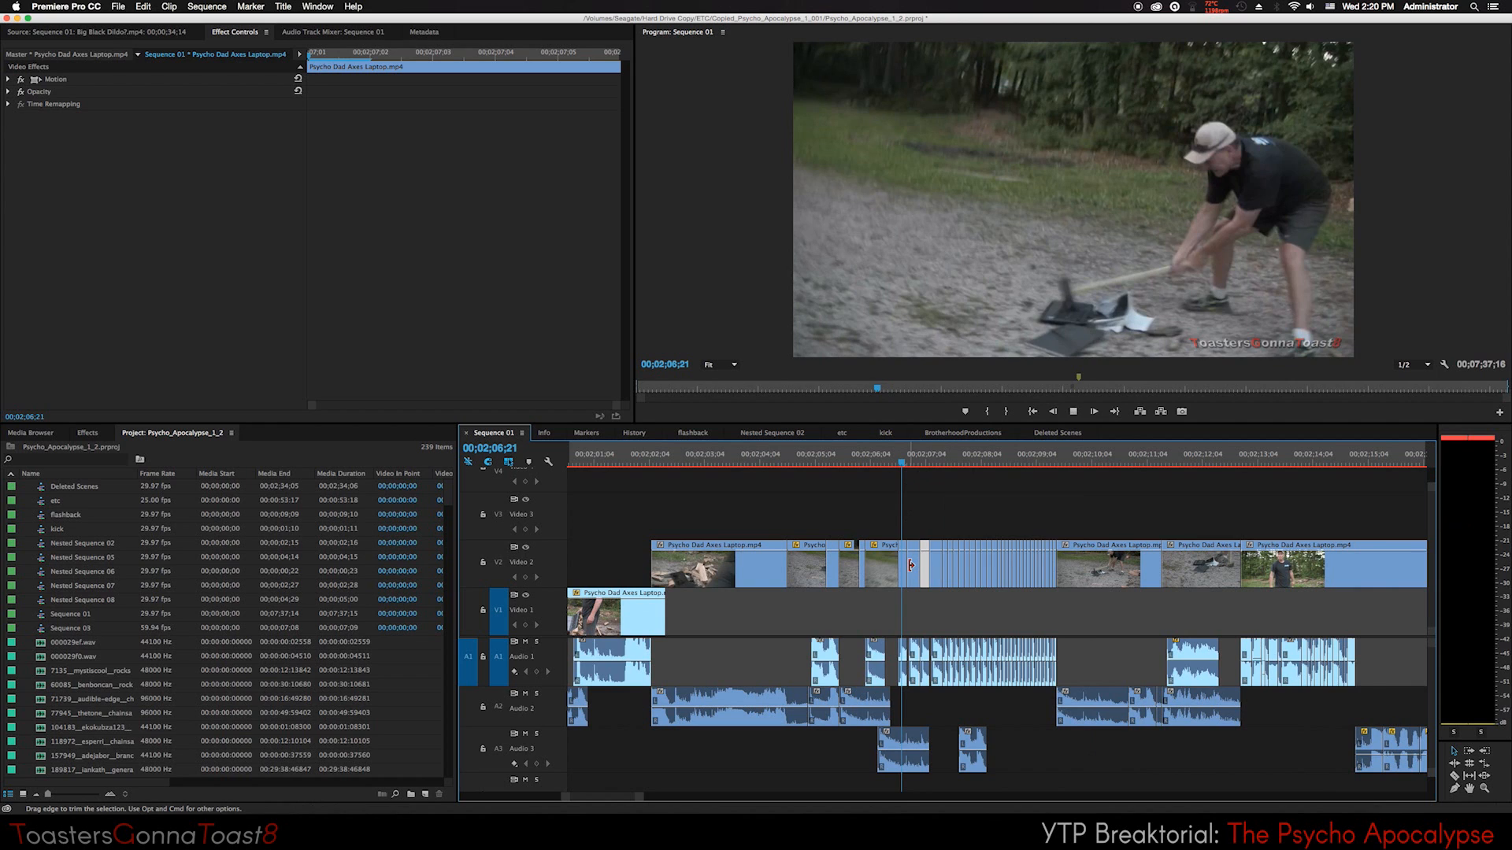
{"action": "key", "text": "space"}
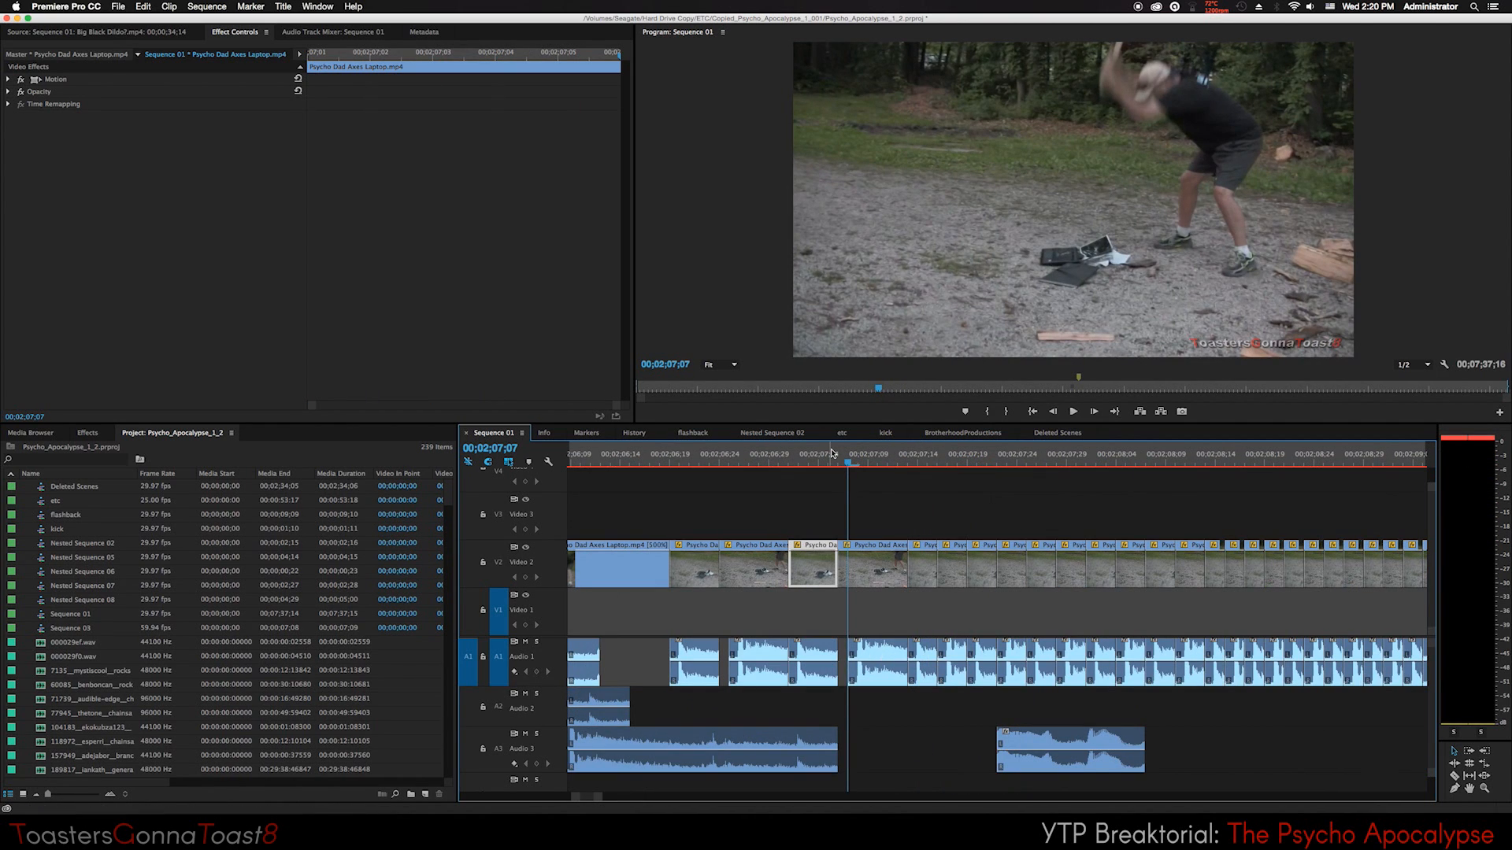
Inspect the Speed/Duration settings of a short Psycho Dad Axes Laptop clip just after 00;02;07;07, closing them without changes.
{"action": "right_click", "coordinate": [941, 563]}
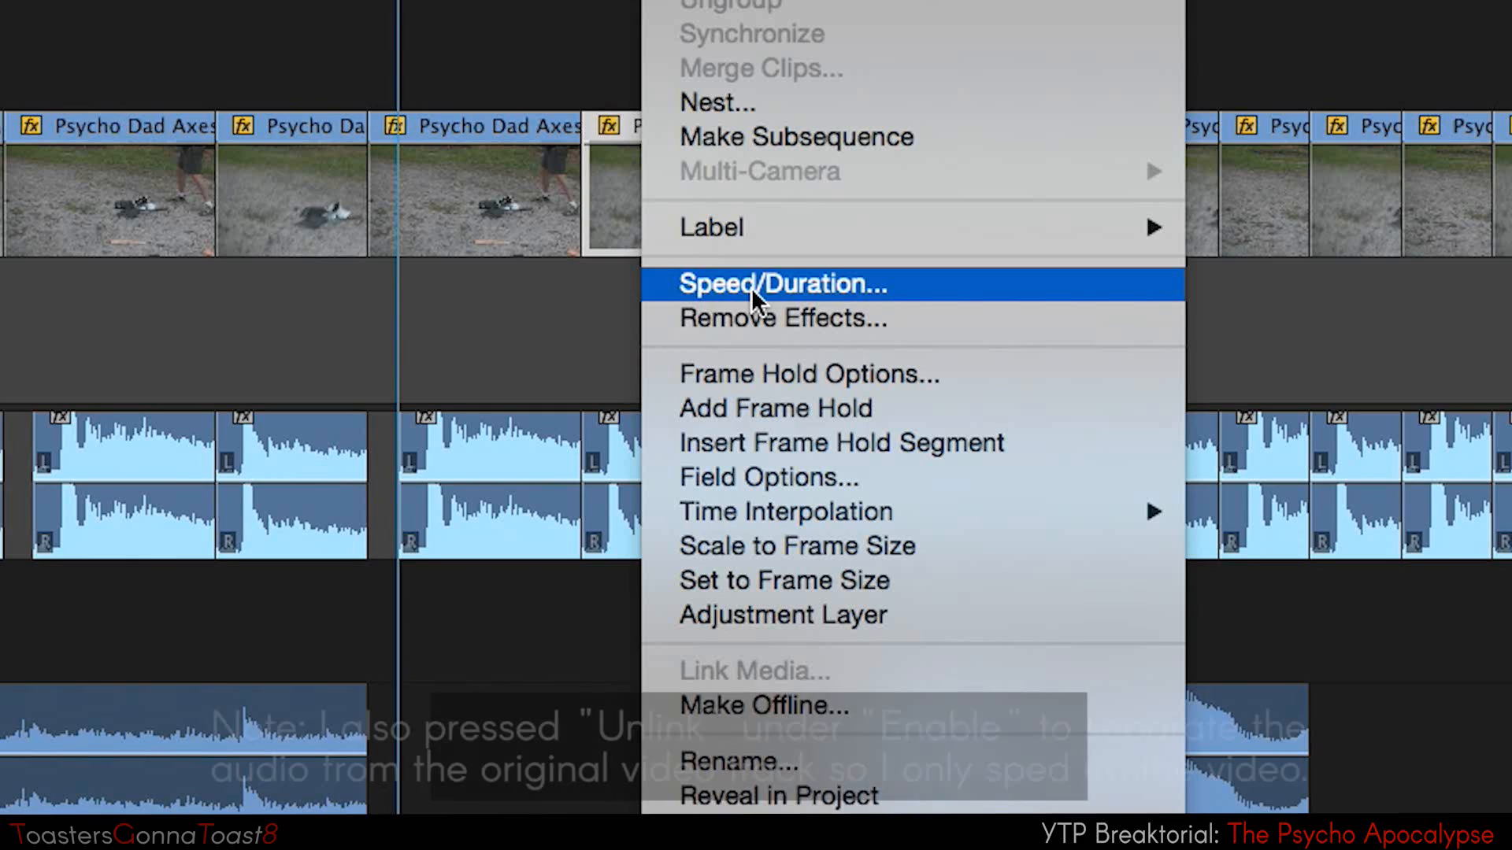
{"action": "left_click", "coordinate": [1138, 704]}
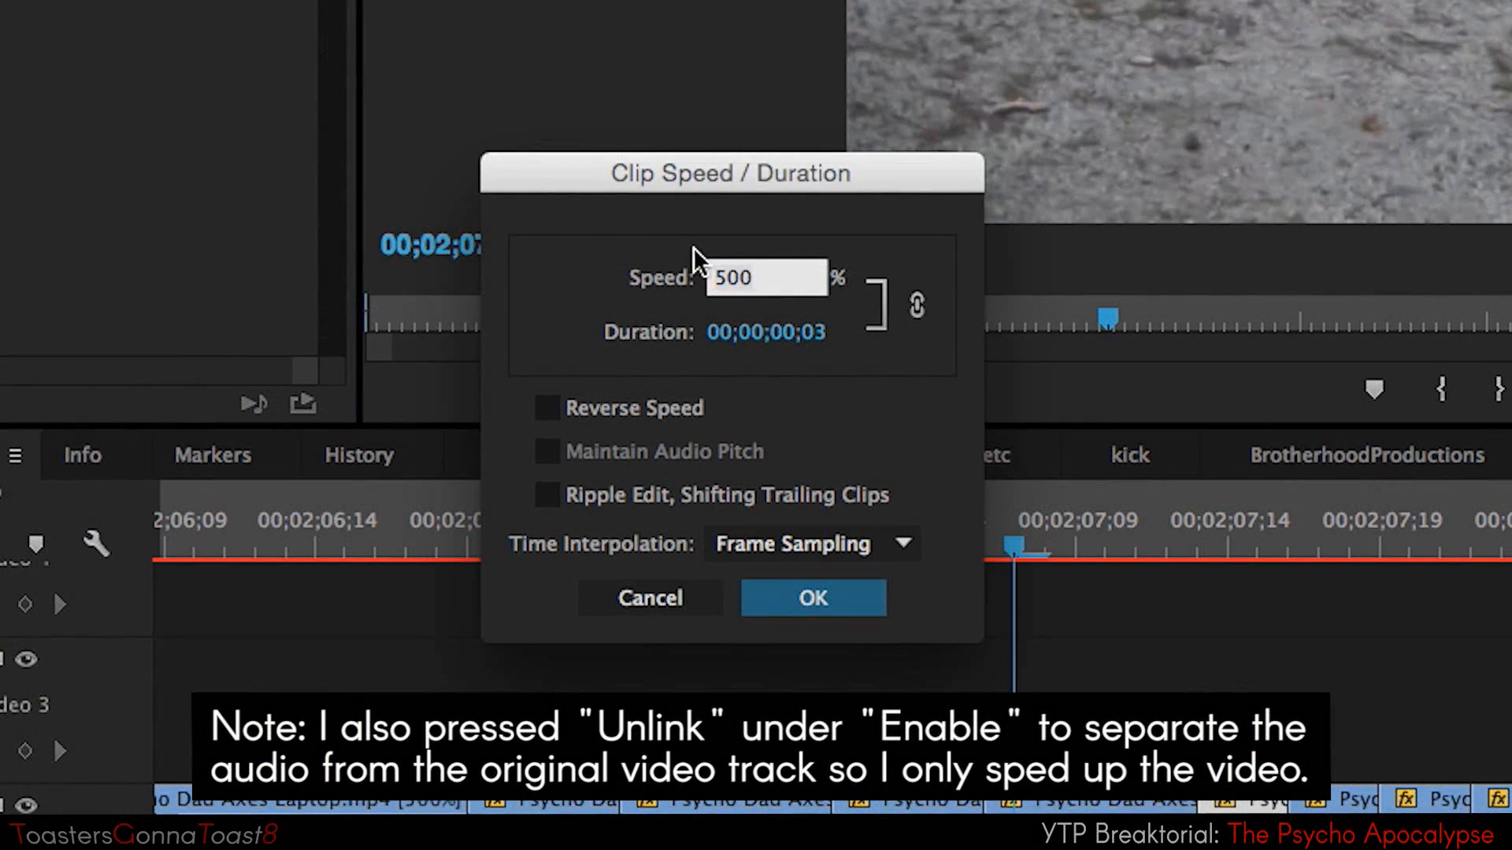
{"action": "left_click_drag", "start_coordinate": [770, 282], "coordinate": [697, 282]}
{"action": "left_click", "coordinate": [696, 597]}
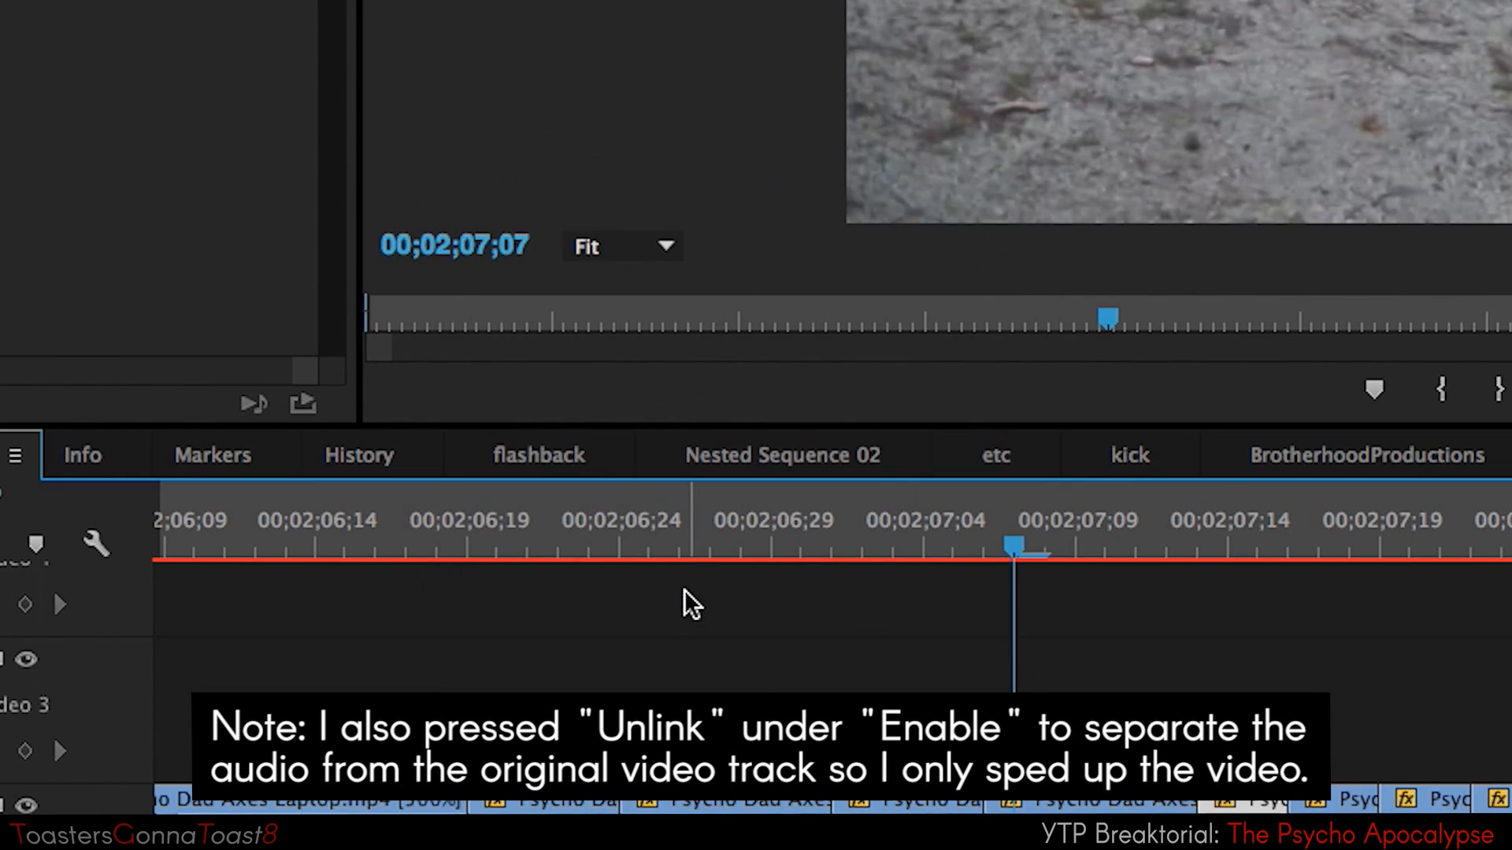
{"action": "left_click", "coordinate": [886, 657]}
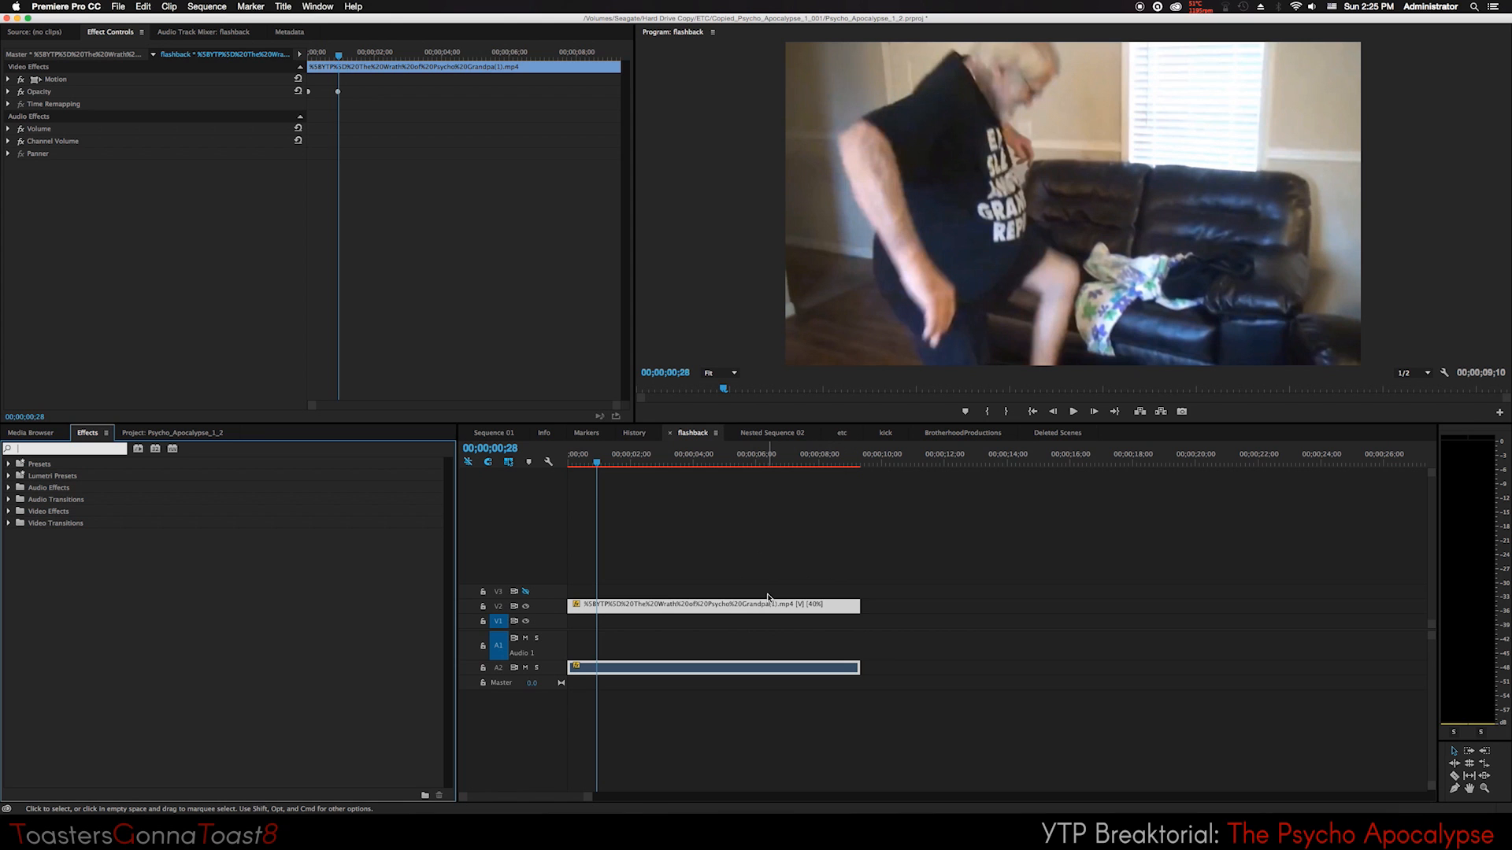
Find the Black & White video effect and apply it to the Psycho Grandpa clip on V2 of the flashback sequence.
{"action": "type", "text": "black &"}
{"action": "left_click_drag", "start_coordinate": [52, 535], "coordinate": [70, 536]}
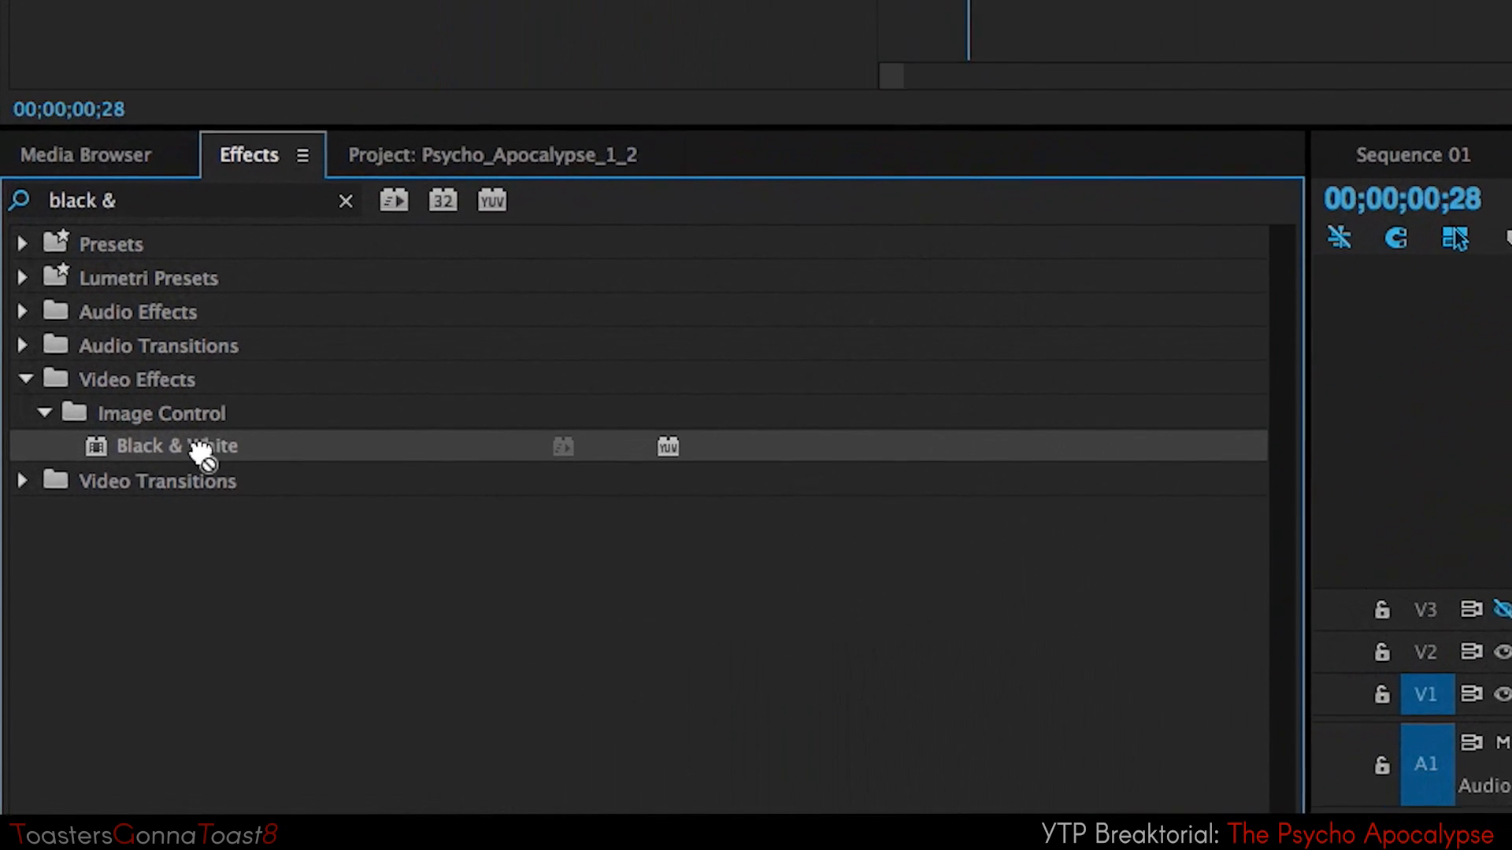
{"action": "left_click_drag", "start_coordinate": [201, 453], "coordinate": [1511, 652]}
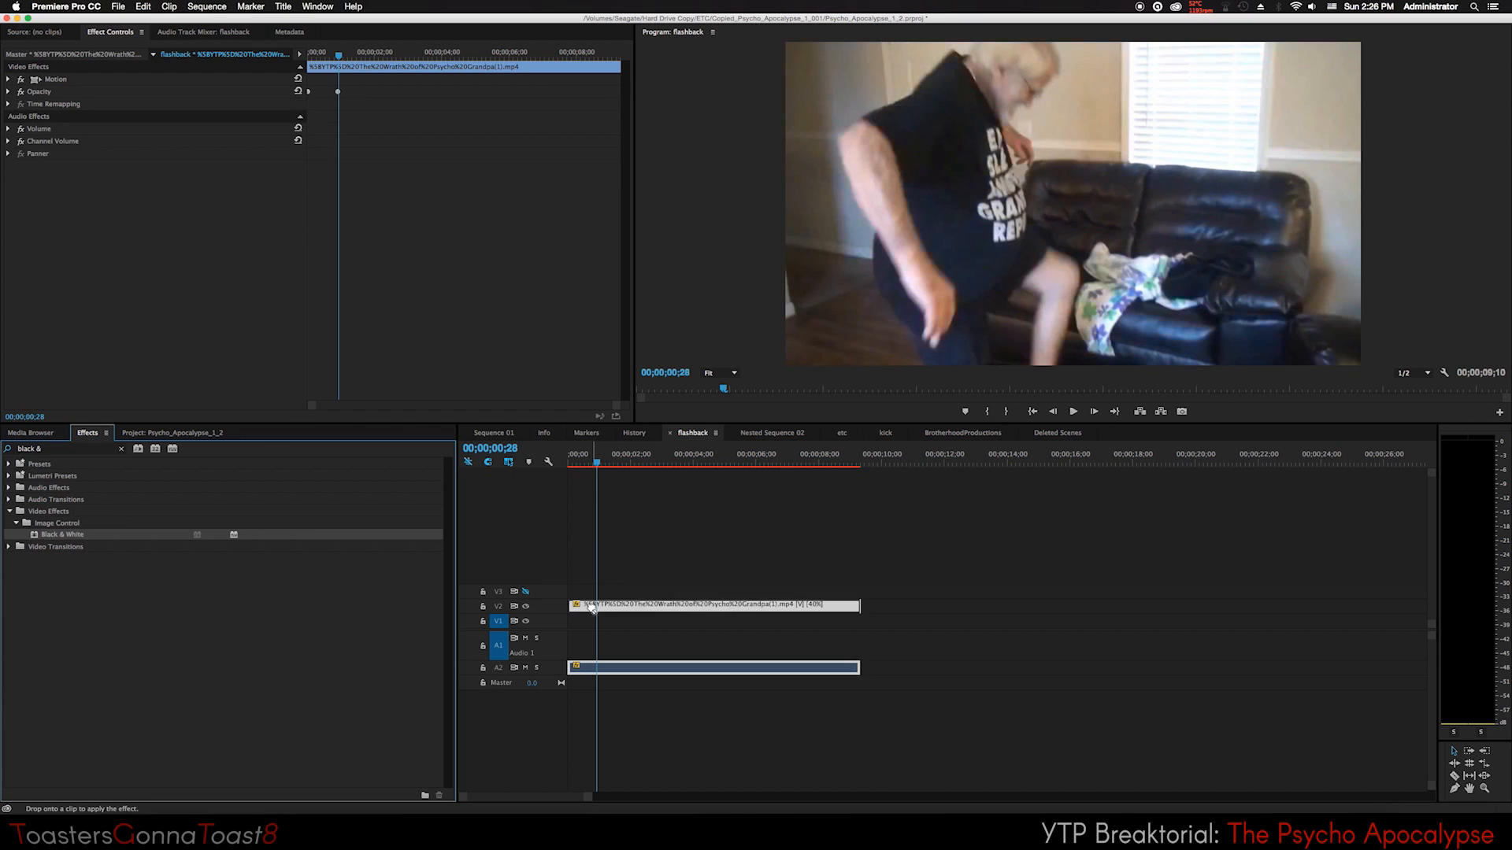
{"action": "left_click_drag", "start_coordinate": [592, 607], "coordinate": [593, 607]}
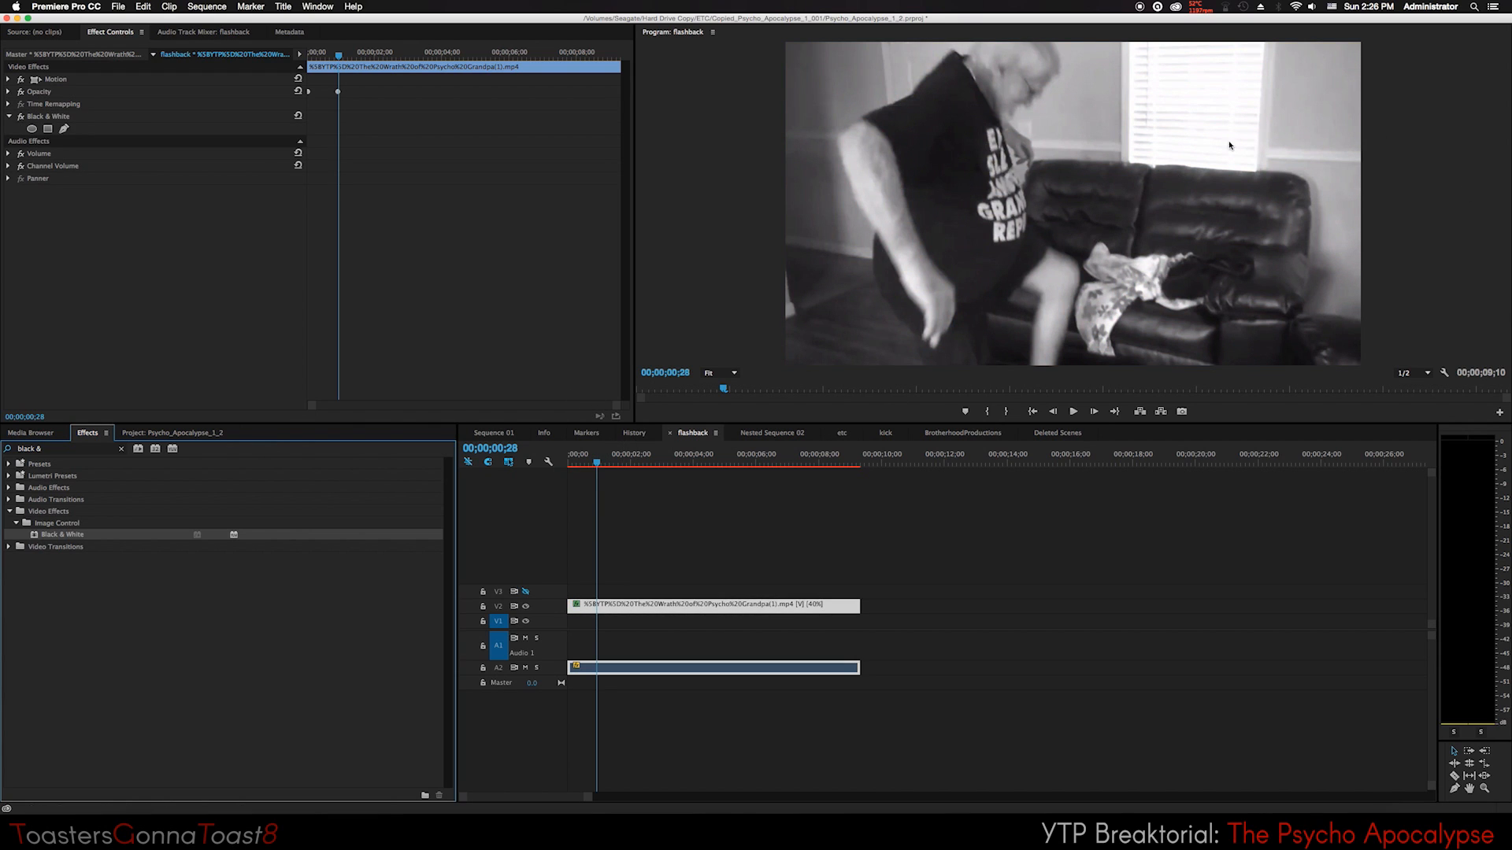
Create a white (FFFFFF) color matte in the project, named Color Matte.
{"action": "left_click", "coordinate": [147, 433]}
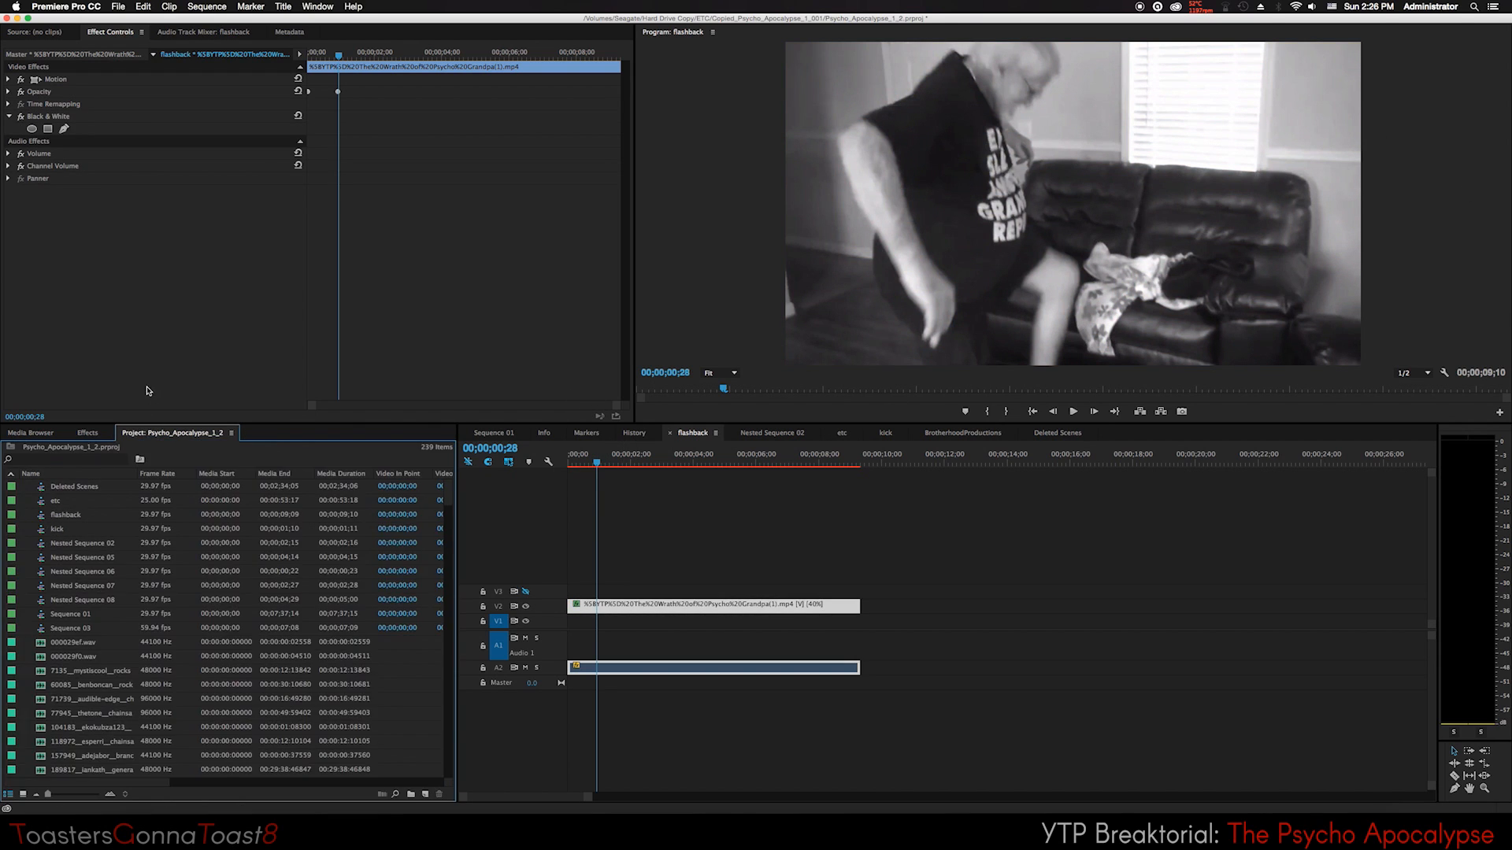
{"action": "left_click", "coordinate": [120, 11]}
{"action": "mouse_move", "coordinate": [138, 20]}
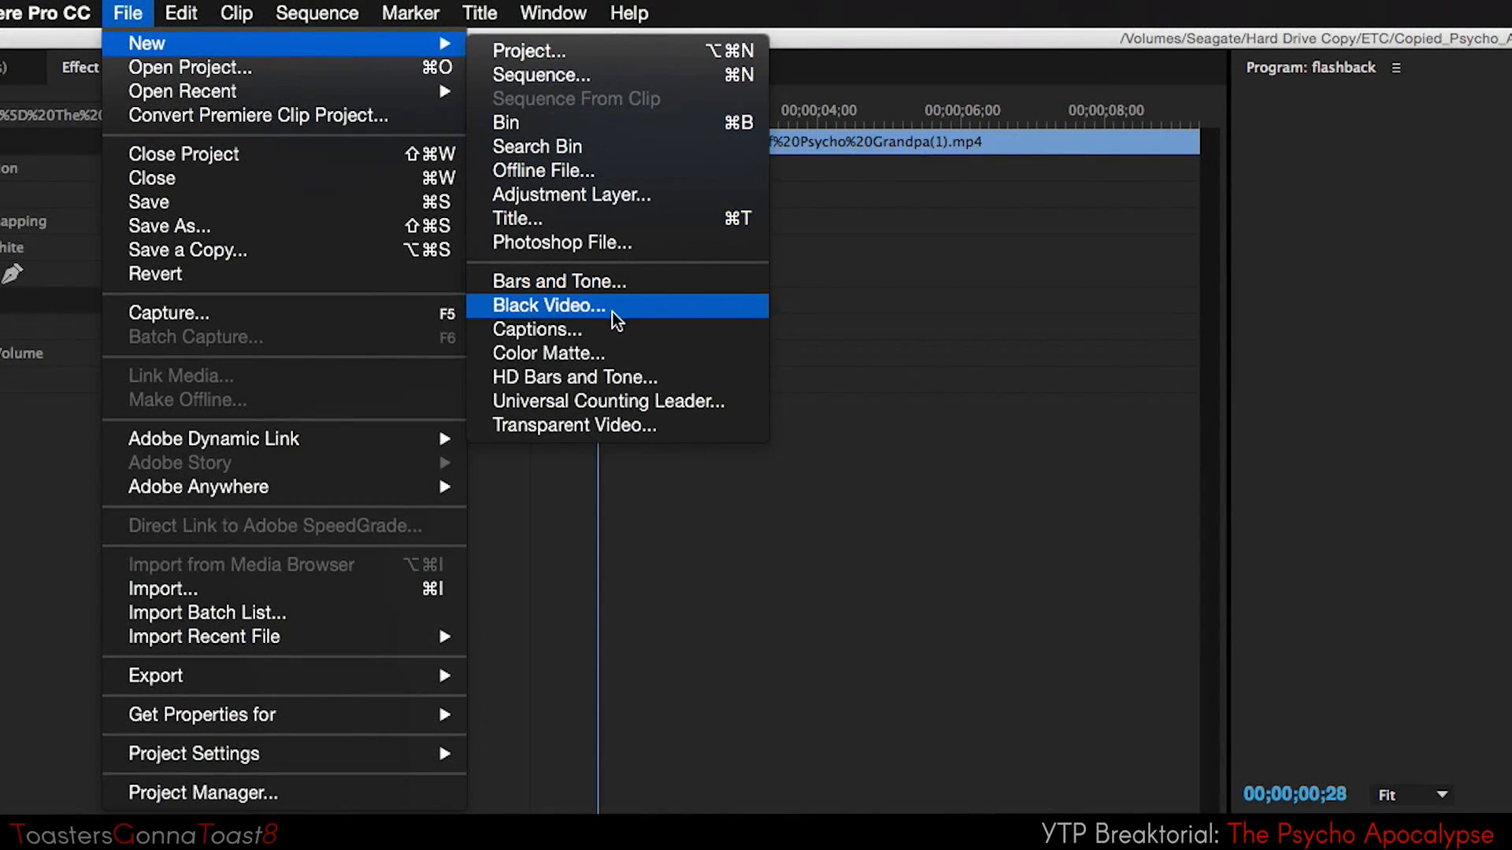
{"action": "left_click", "coordinate": [581, 354]}
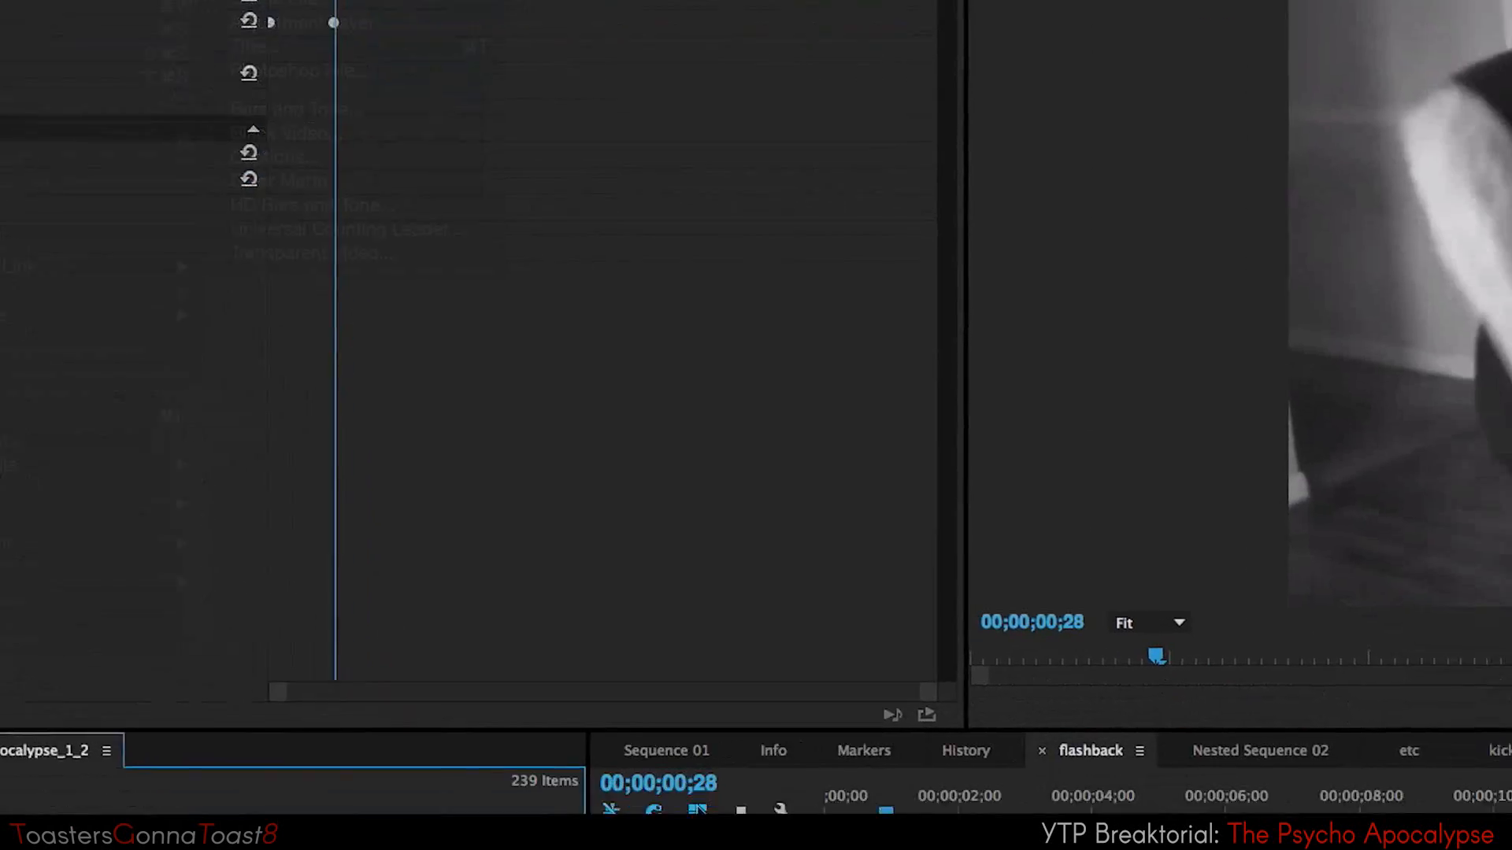
{"action": "left_click", "coordinate": [904, 508]}
{"action": "left_click_drag", "start_coordinate": [523, 517], "coordinate": [431, 587]}
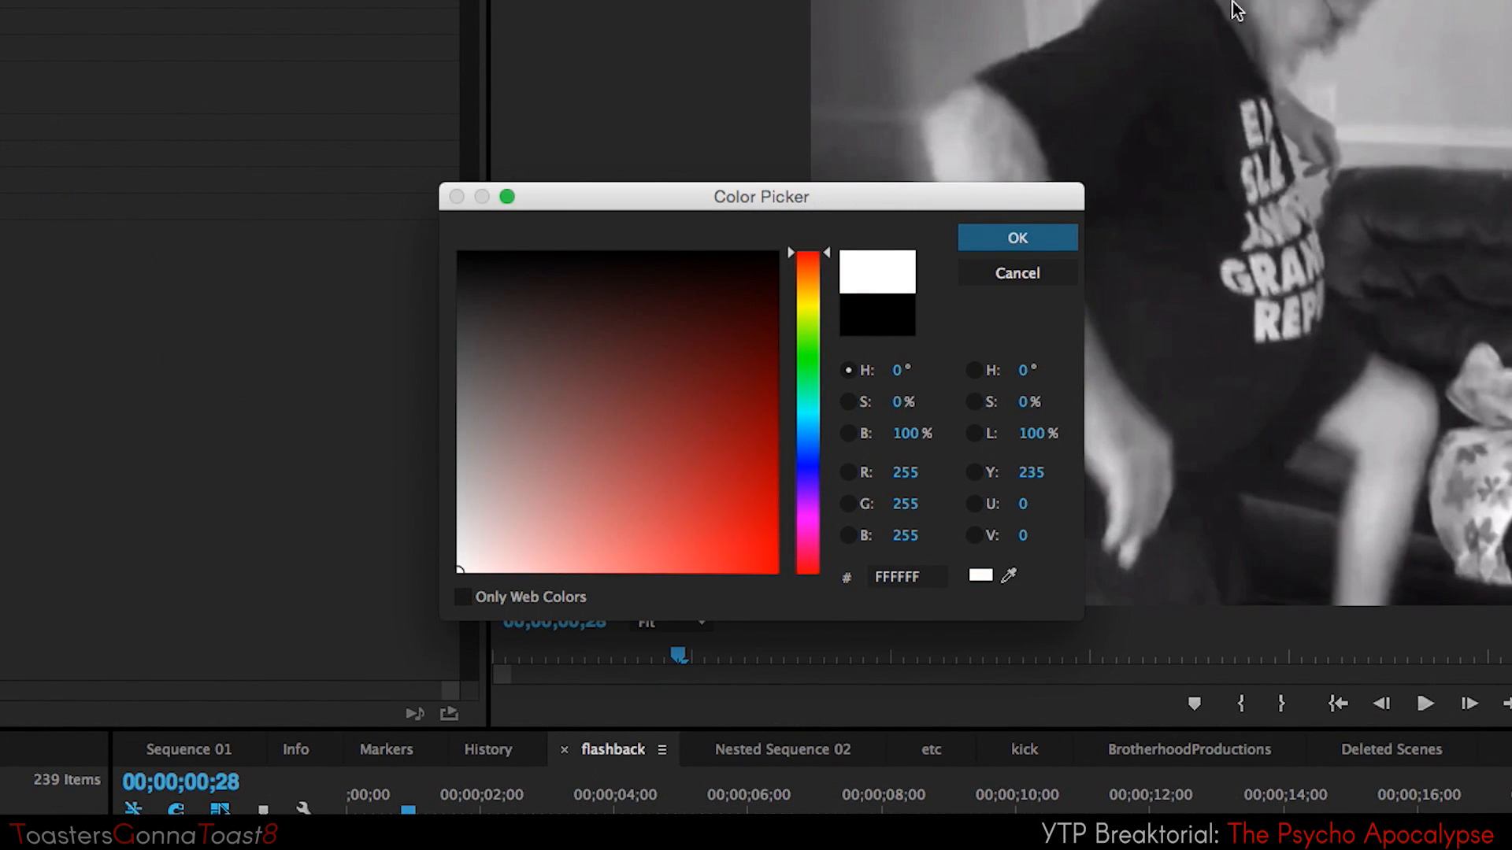
{"action": "left_click", "coordinate": [1036, 238]}
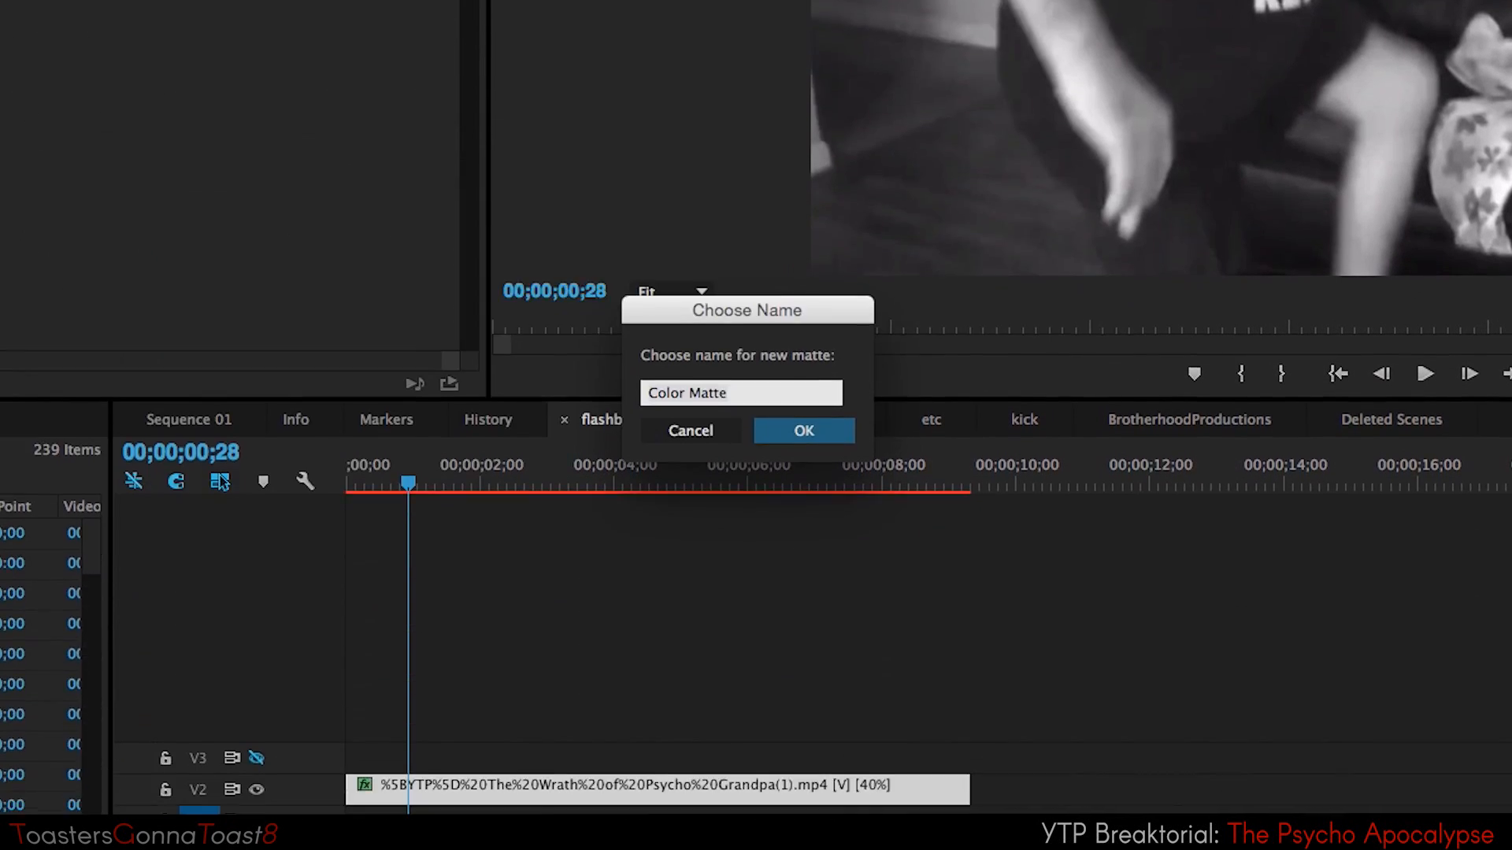
{"action": "left_click", "coordinate": [803, 428]}
Place the white matte on V3 at the start of the flashback sequence and extend it to the end of the V2 clip.
{"action": "left_click_drag", "start_coordinate": [83, 770], "coordinate": [564, 591]}
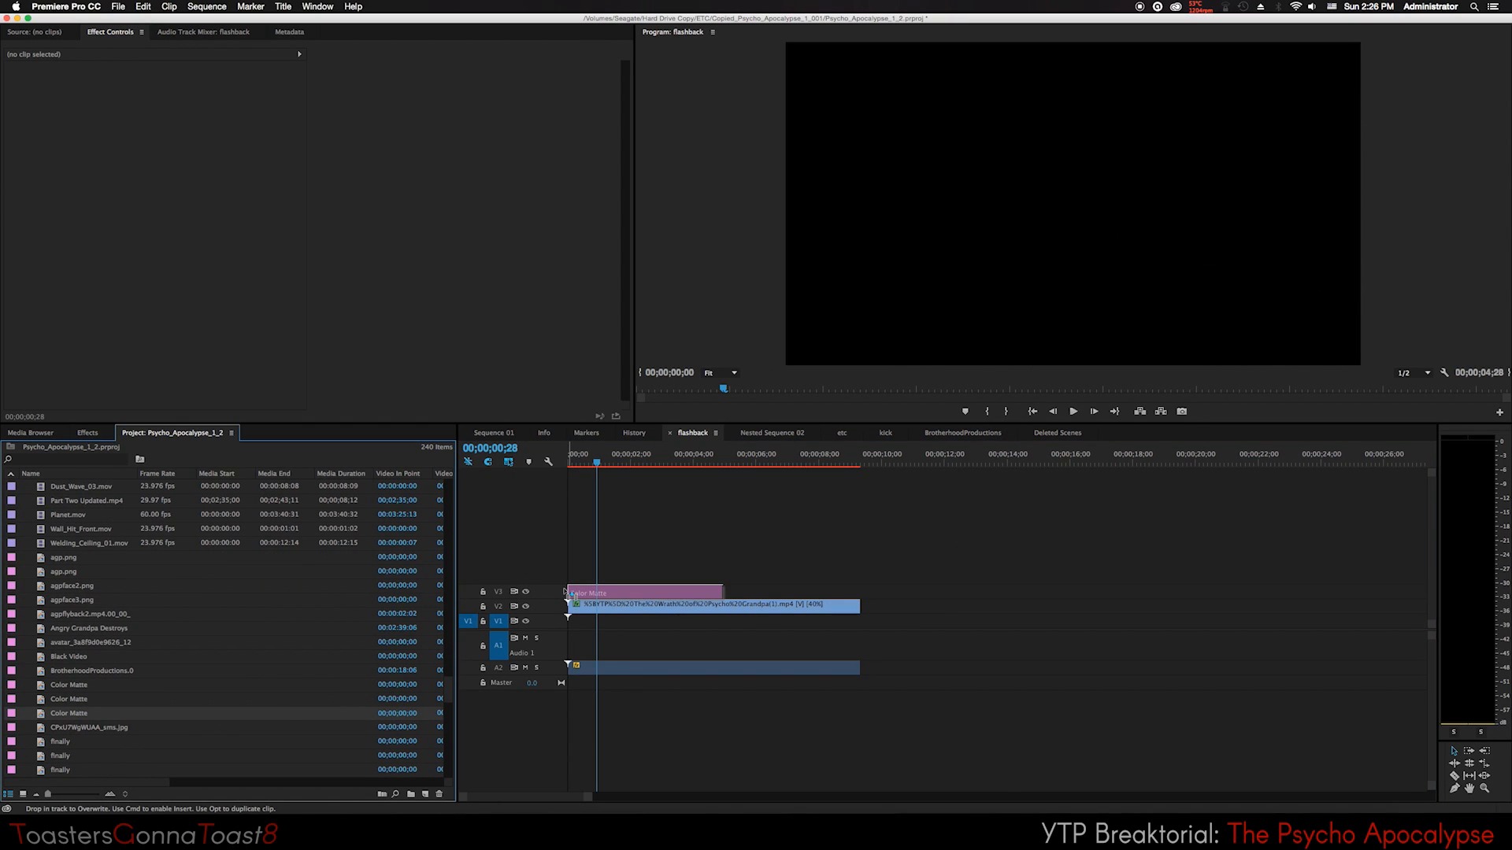
{"action": "left_click_drag", "start_coordinate": [722, 591], "coordinate": [860, 596]}
Add an elliptical opacity mask to the white matte, stretch it wide across the middle of the frame, and invert it.
{"action": "left_click", "coordinate": [31, 103]}
{"action": "left_click_drag", "start_coordinate": [1003, 204], "coordinate": [841, 206]}
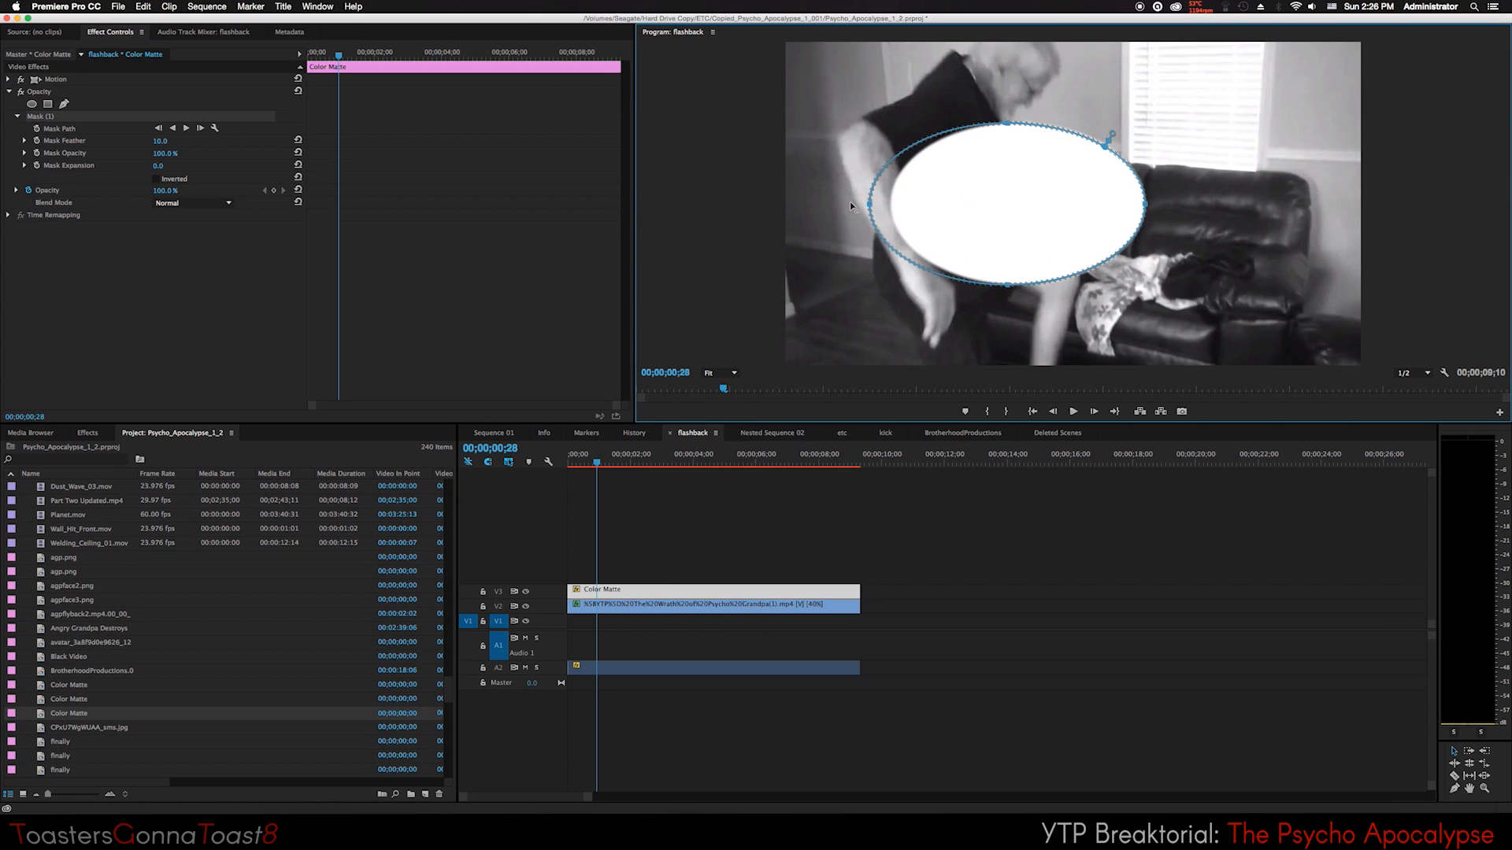
{"action": "left_click_drag", "start_coordinate": [1148, 207], "coordinate": [1291, 211]}
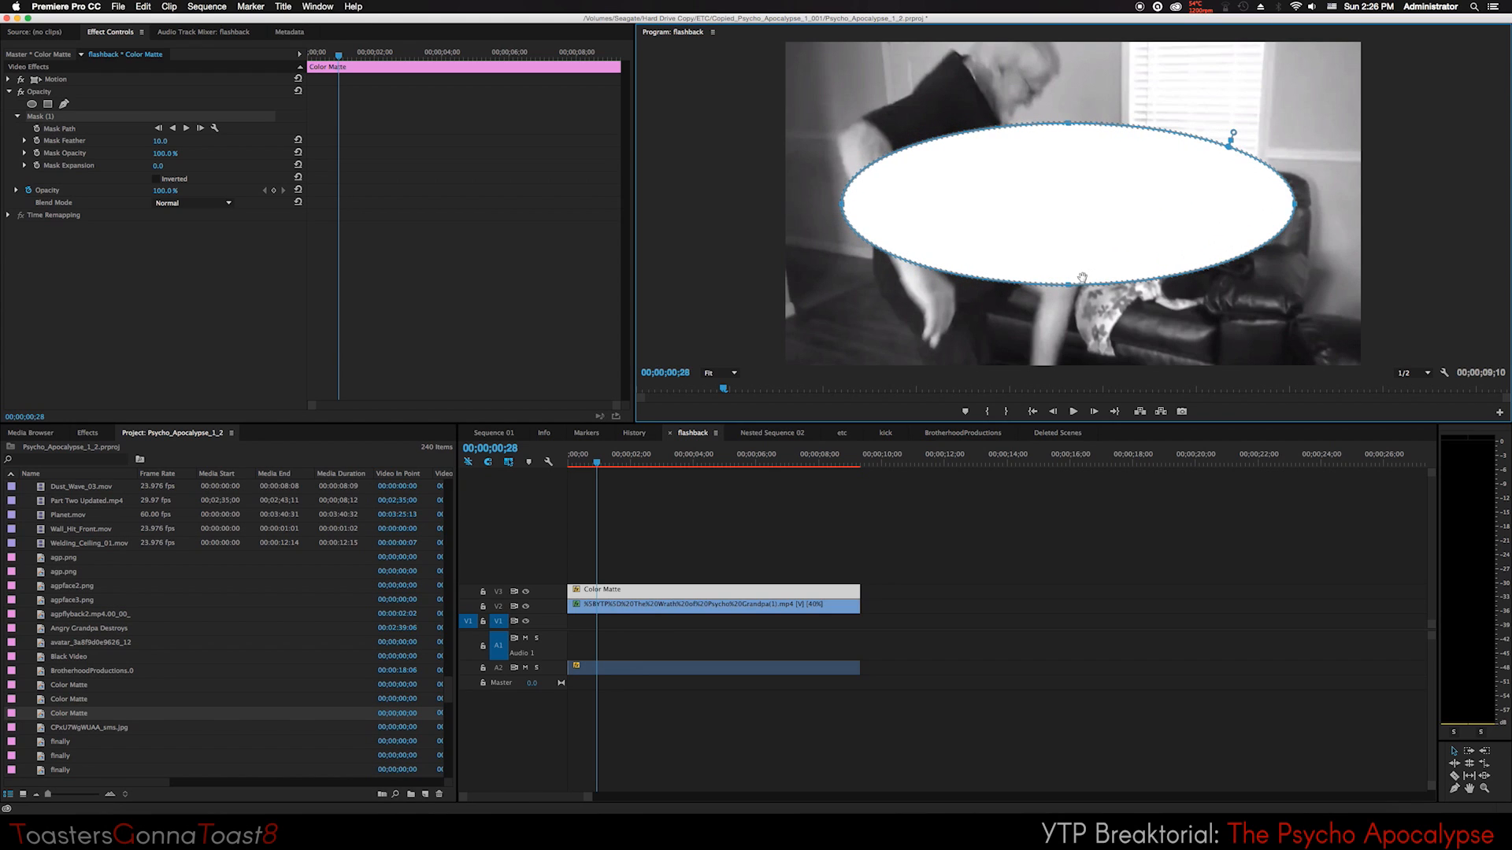
{"action": "left_click_drag", "start_coordinate": [1070, 285], "coordinate": [1069, 297]}
{"action": "left_click_drag", "start_coordinate": [1068, 124], "coordinate": [1077, 97]}
{"action": "left_click", "coordinate": [155, 185]}
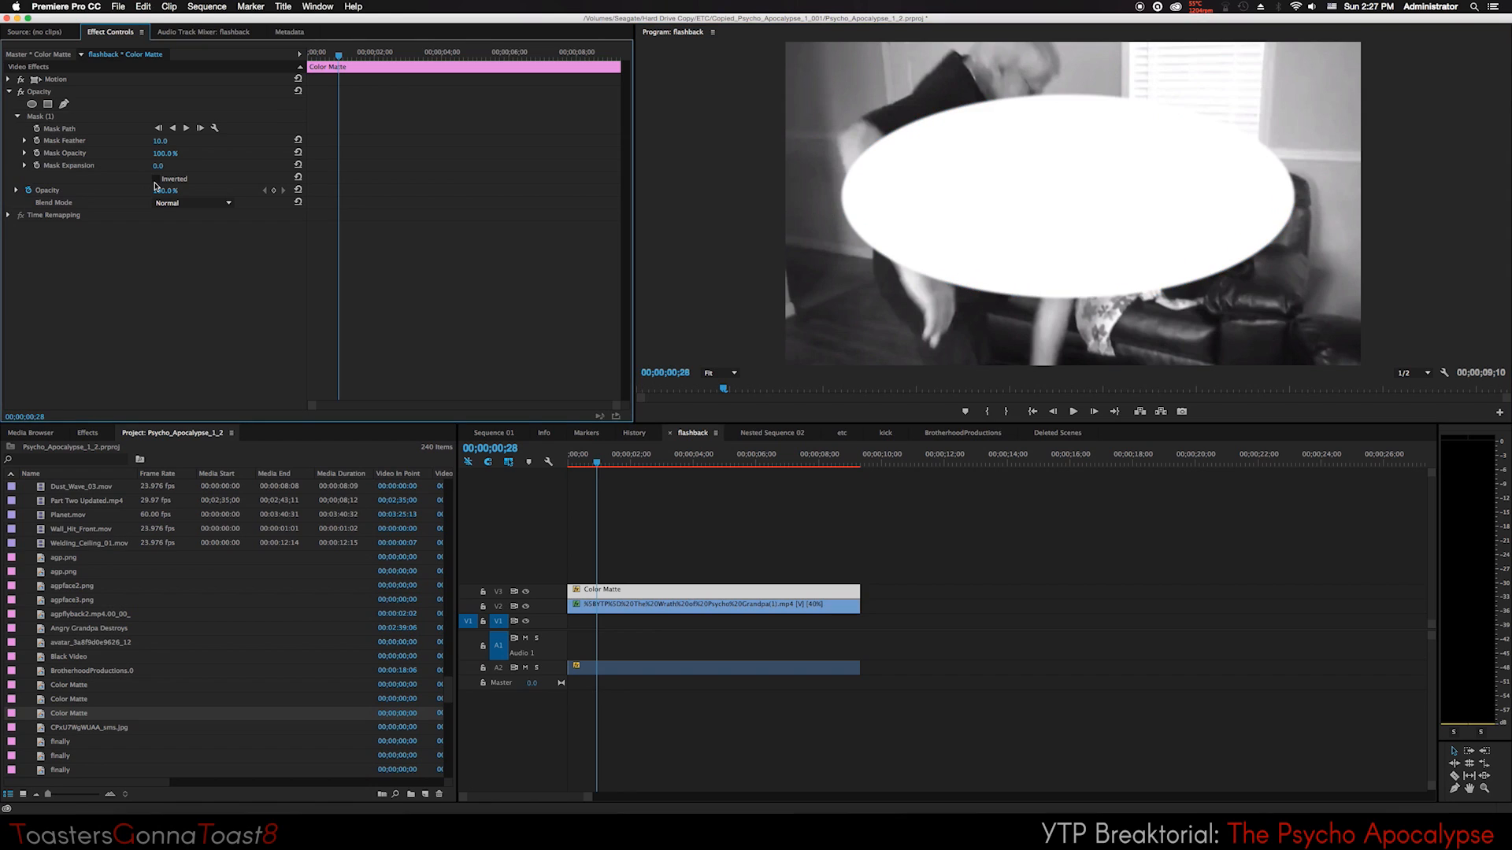
{"action": "left_click", "coordinate": [157, 181]}
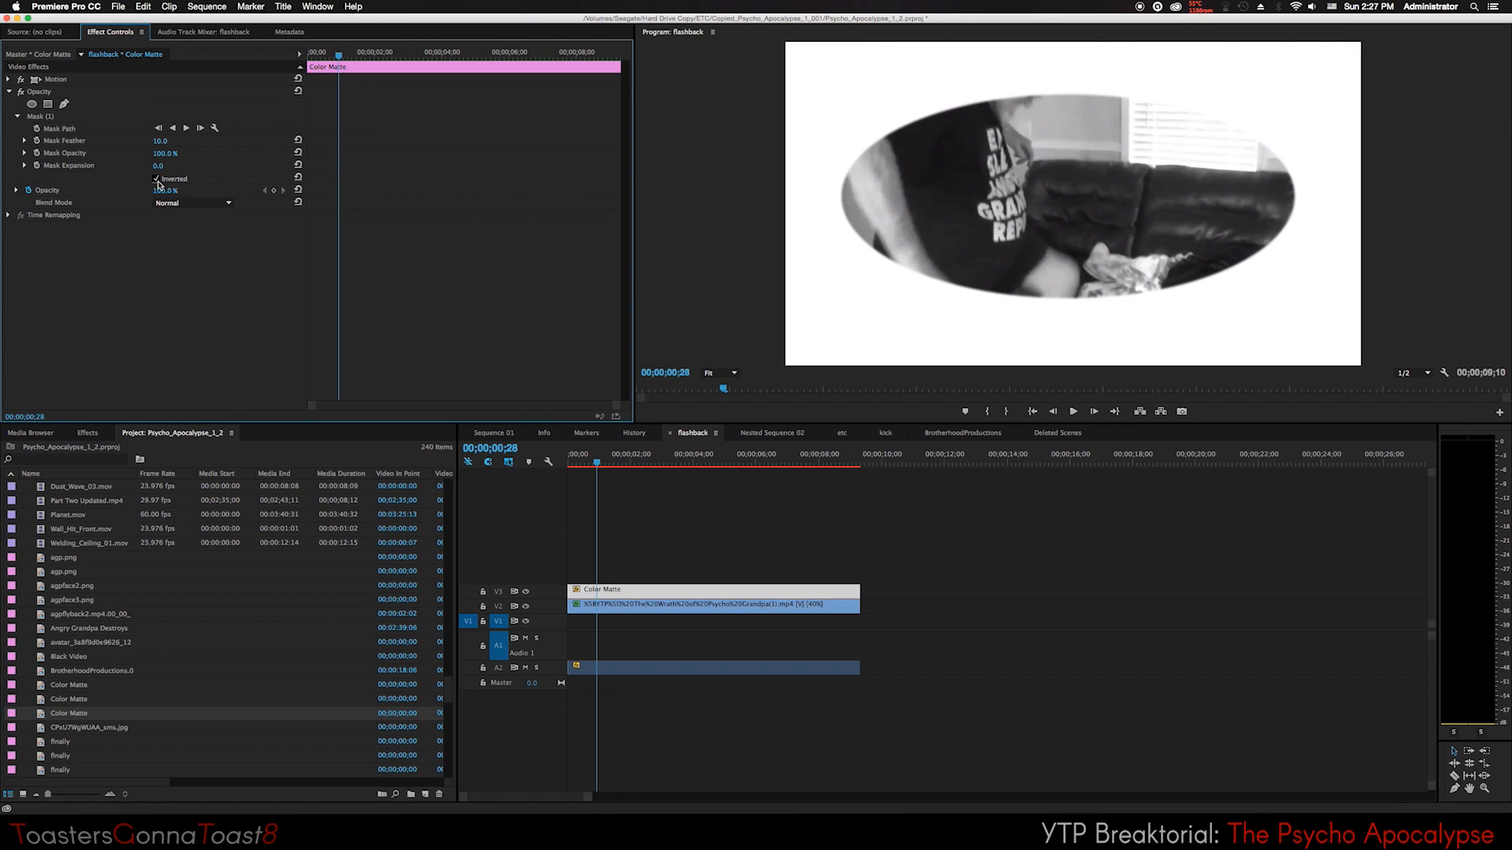
Raise the matte's Mask Feather strongly for a soft white vignette, and reduce the matte's Opacity at 00;00;00;28.
{"action": "left_click_drag", "start_coordinate": [161, 141], "coordinate": [460, 141]}
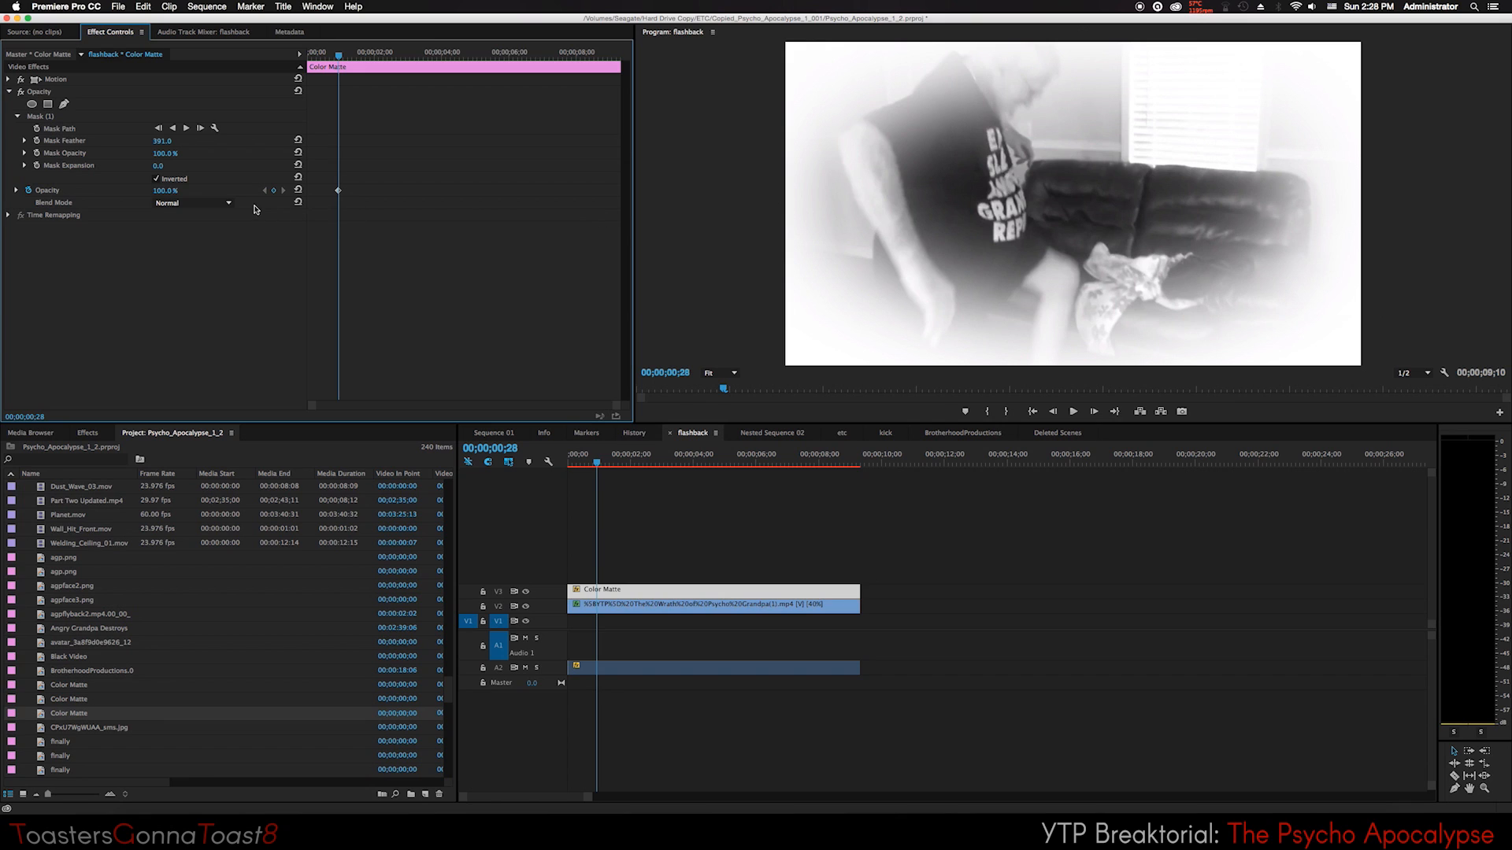
{"action": "left_click_drag", "start_coordinate": [170, 191], "coordinate": [128, 192]}
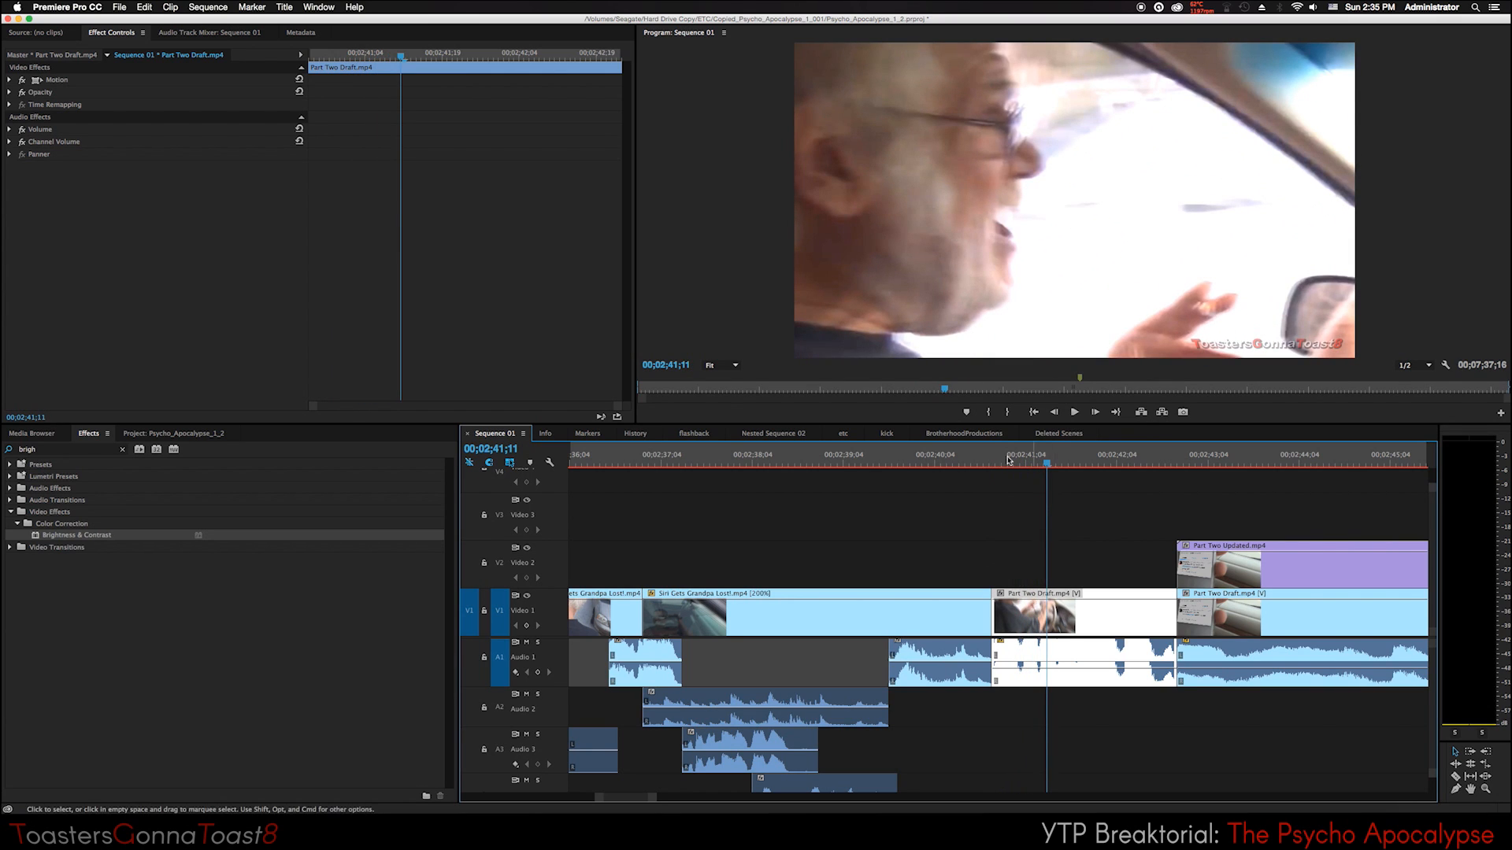
Keyframe Position and Scale on the Siri Gets Grandpa Lost!.mp4 clip in Deleted Scenes at 00;02;37;18, and zoom it to Scale 181 with a shifted Position at 00;02;38;26.
{"action": "left_click", "coordinate": [990, 465]}
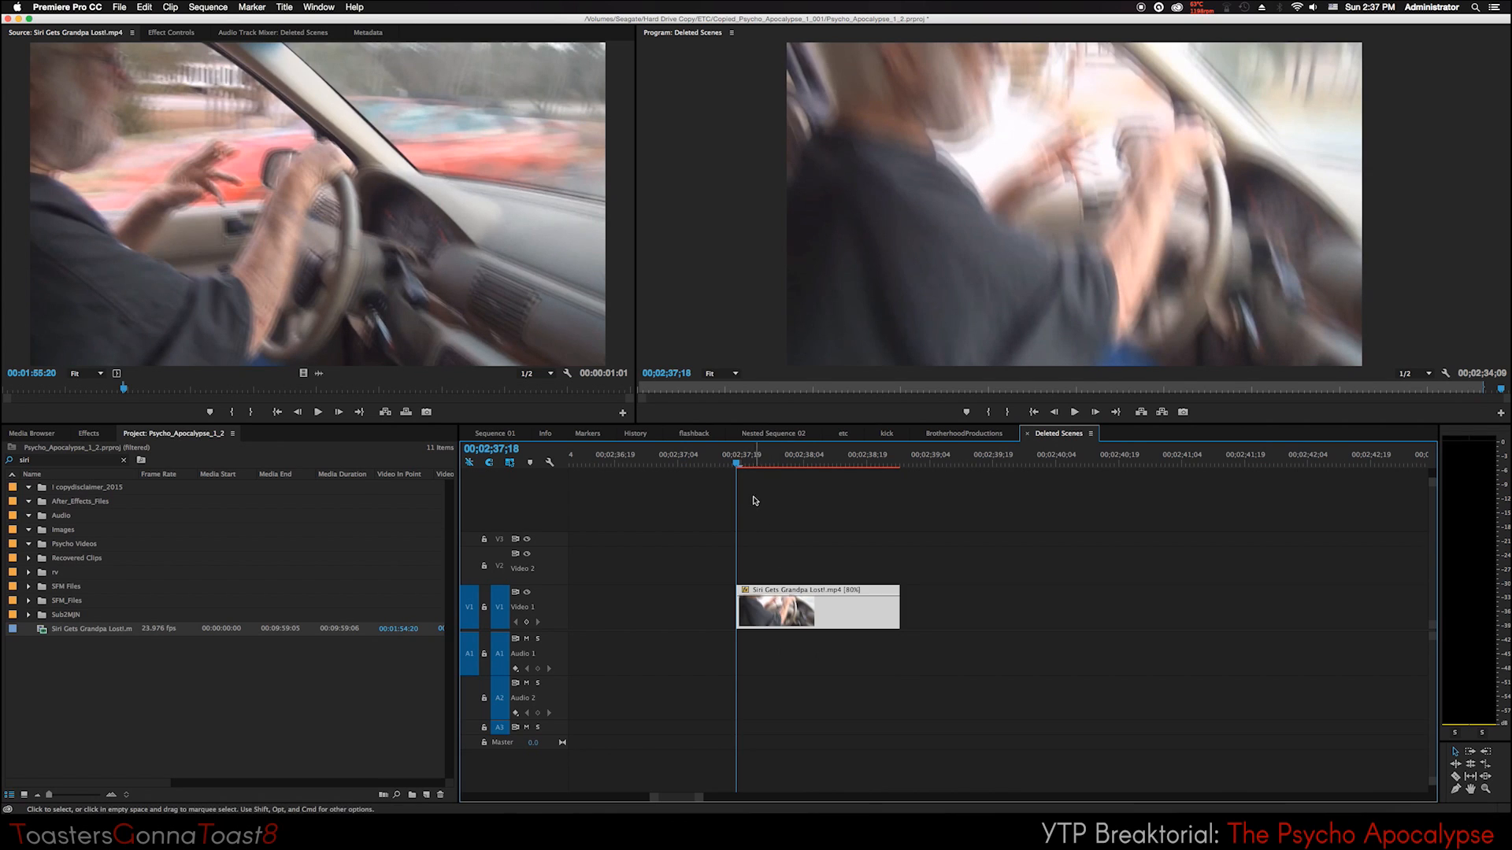
{"action": "left_click", "coordinate": [156, 33]}
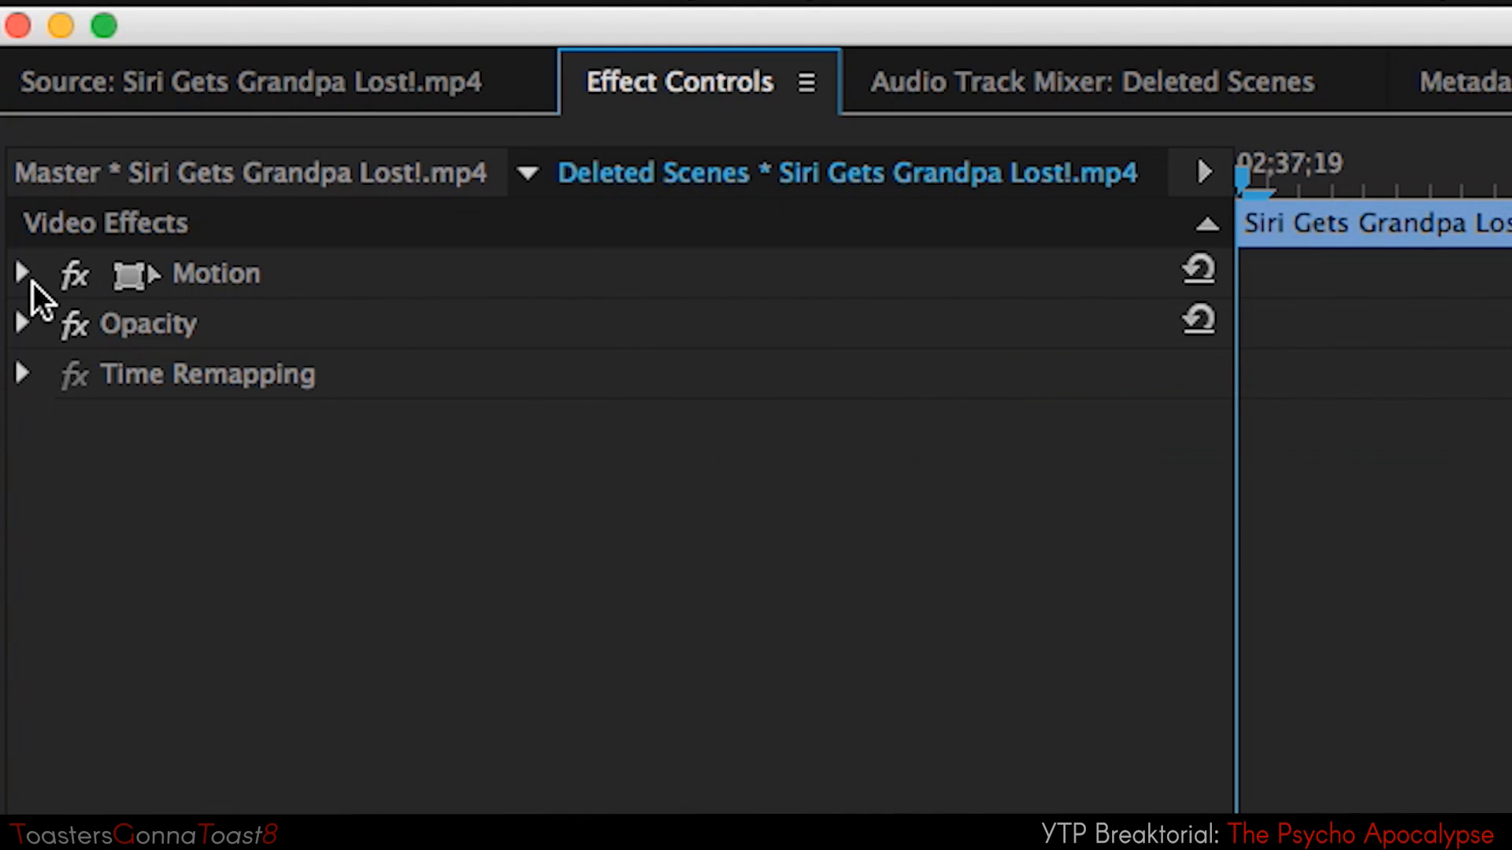
{"action": "left_click", "coordinate": [22, 274]}
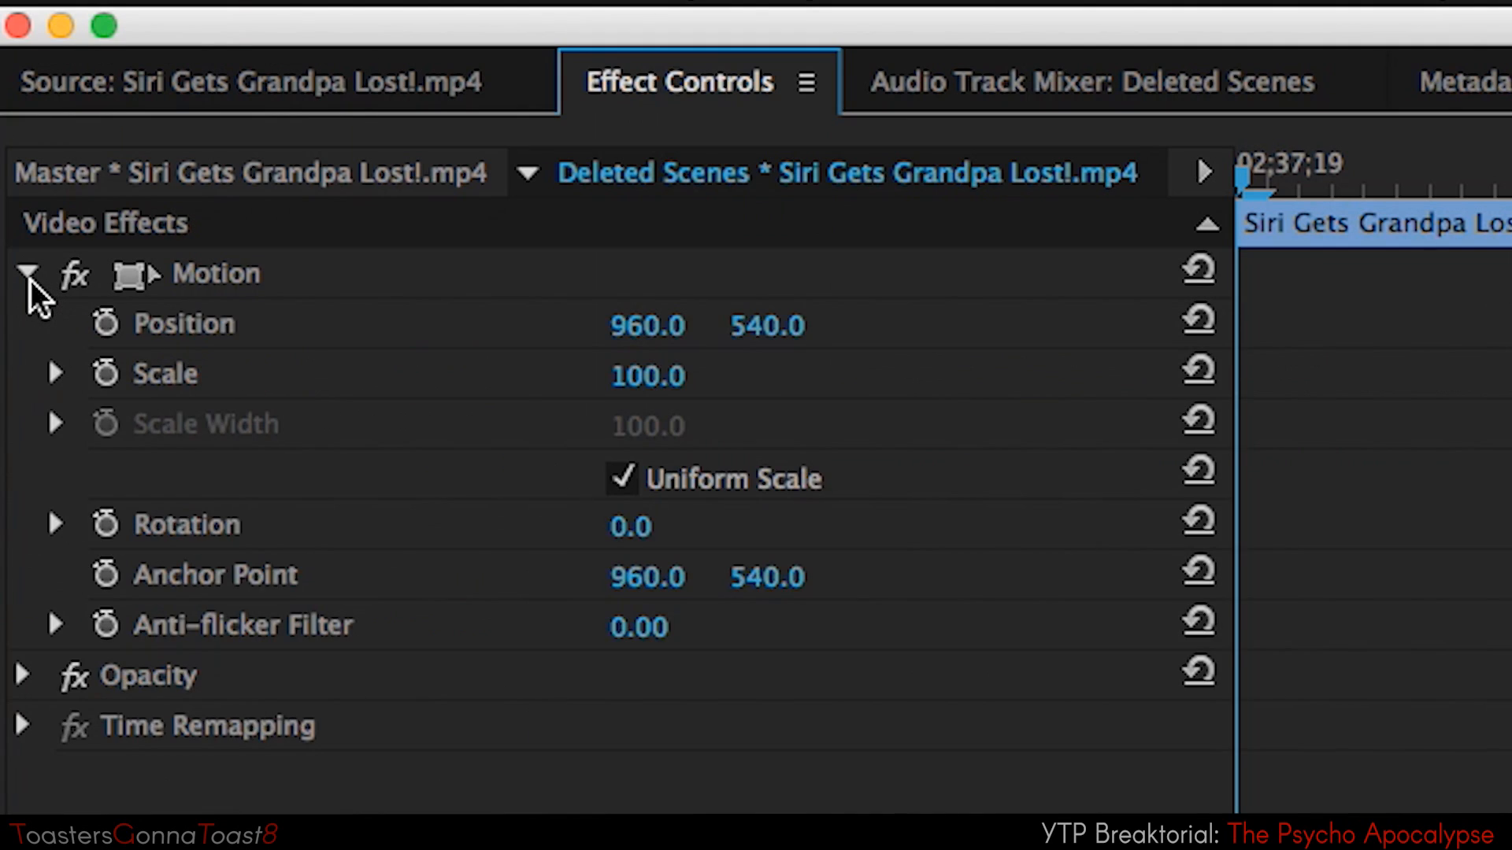
{"action": "left_click", "coordinate": [104, 323]}
{"action": "left_click", "coordinate": [105, 373]}
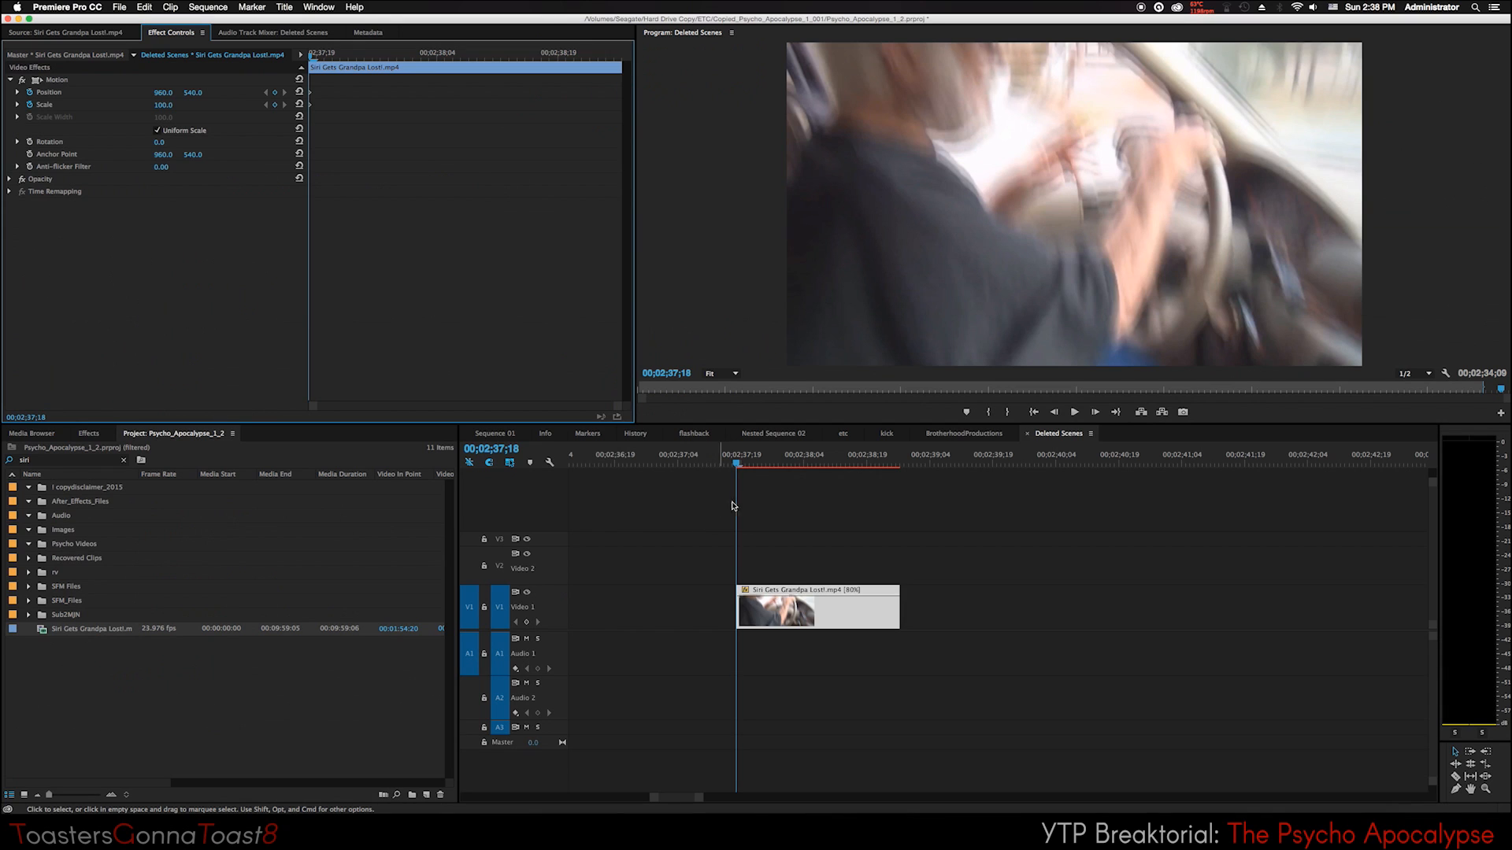
{"action": "left_click_drag", "start_coordinate": [737, 464], "coordinate": [896, 481]}
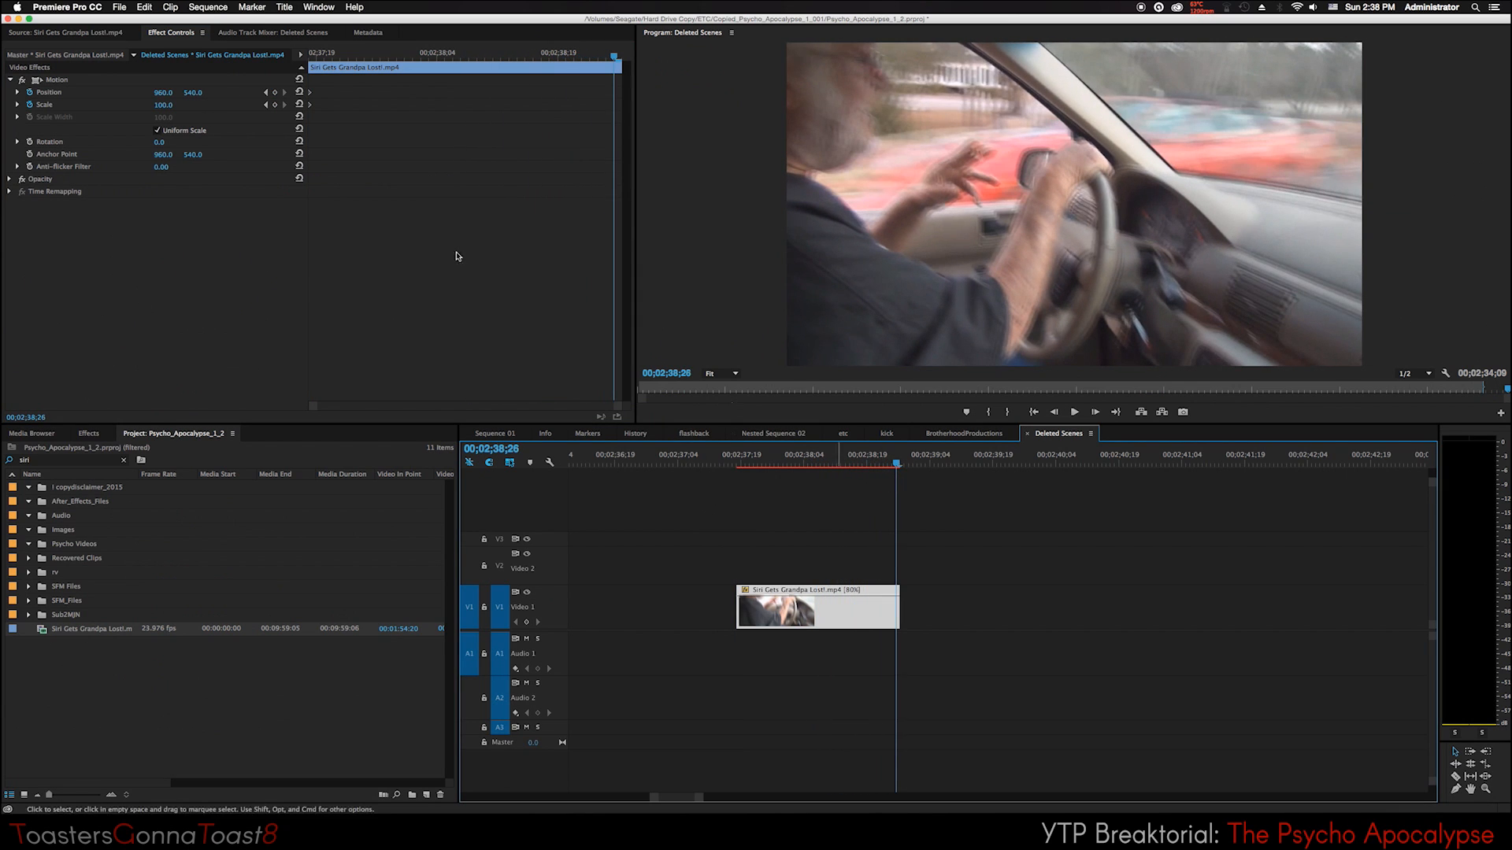
{"action": "left_click_drag", "start_coordinate": [163, 104], "coordinate": [828, 92]}
Begin a camera shake with Position keyframes of about 945, 543 at 00;02;37;19 and about 1000, 543 at 00;02;37;20.
{"action": "left_click", "coordinate": [737, 465]}
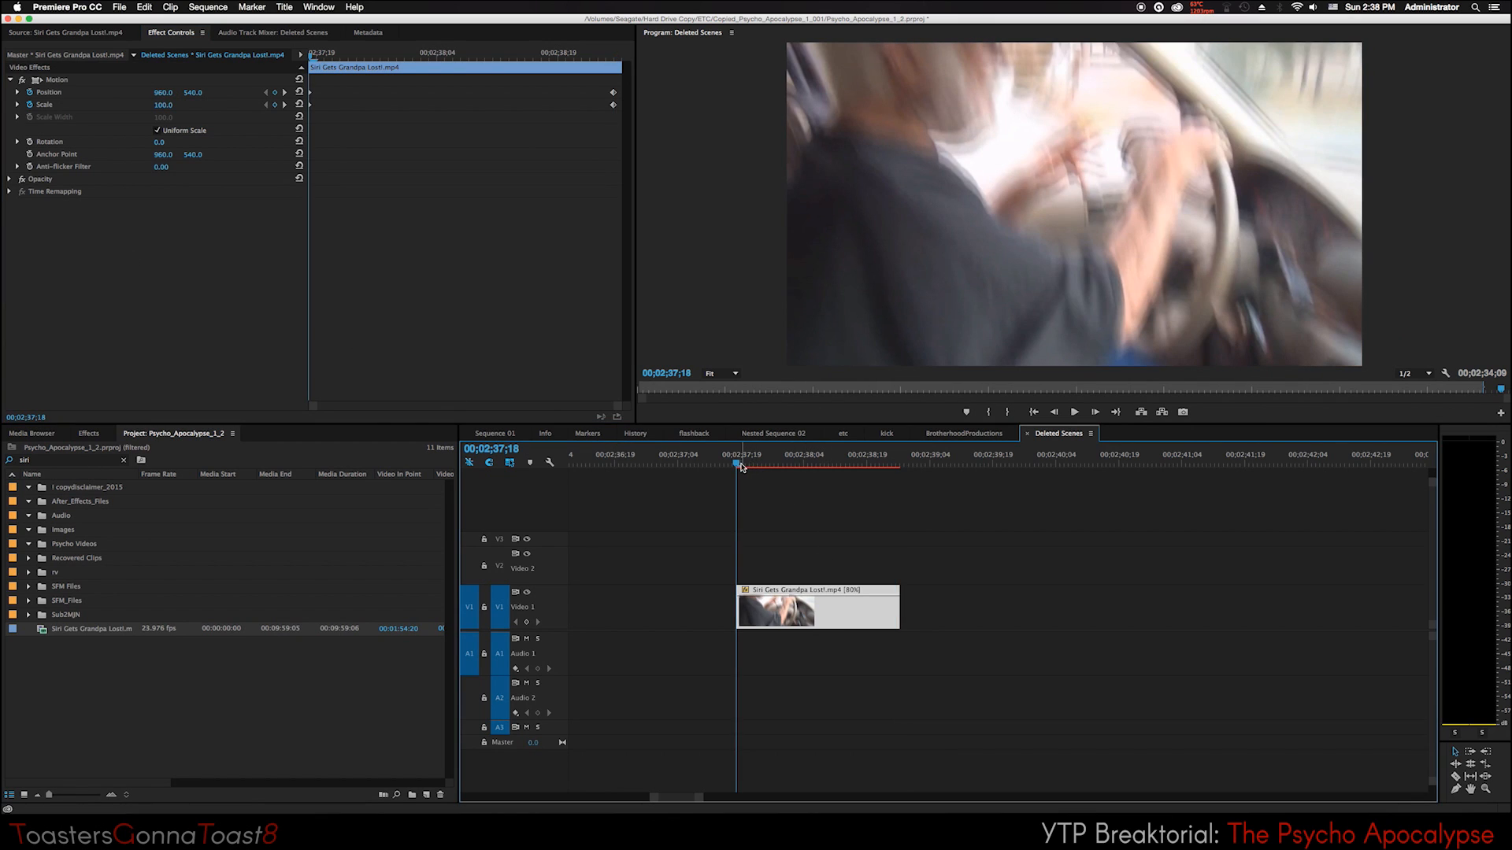
{"action": "left_click_drag", "start_coordinate": [739, 466], "coordinate": [743, 466]}
{"action": "left_click", "coordinate": [66, 84]}
{"action": "left_click", "coordinate": [57, 82]}
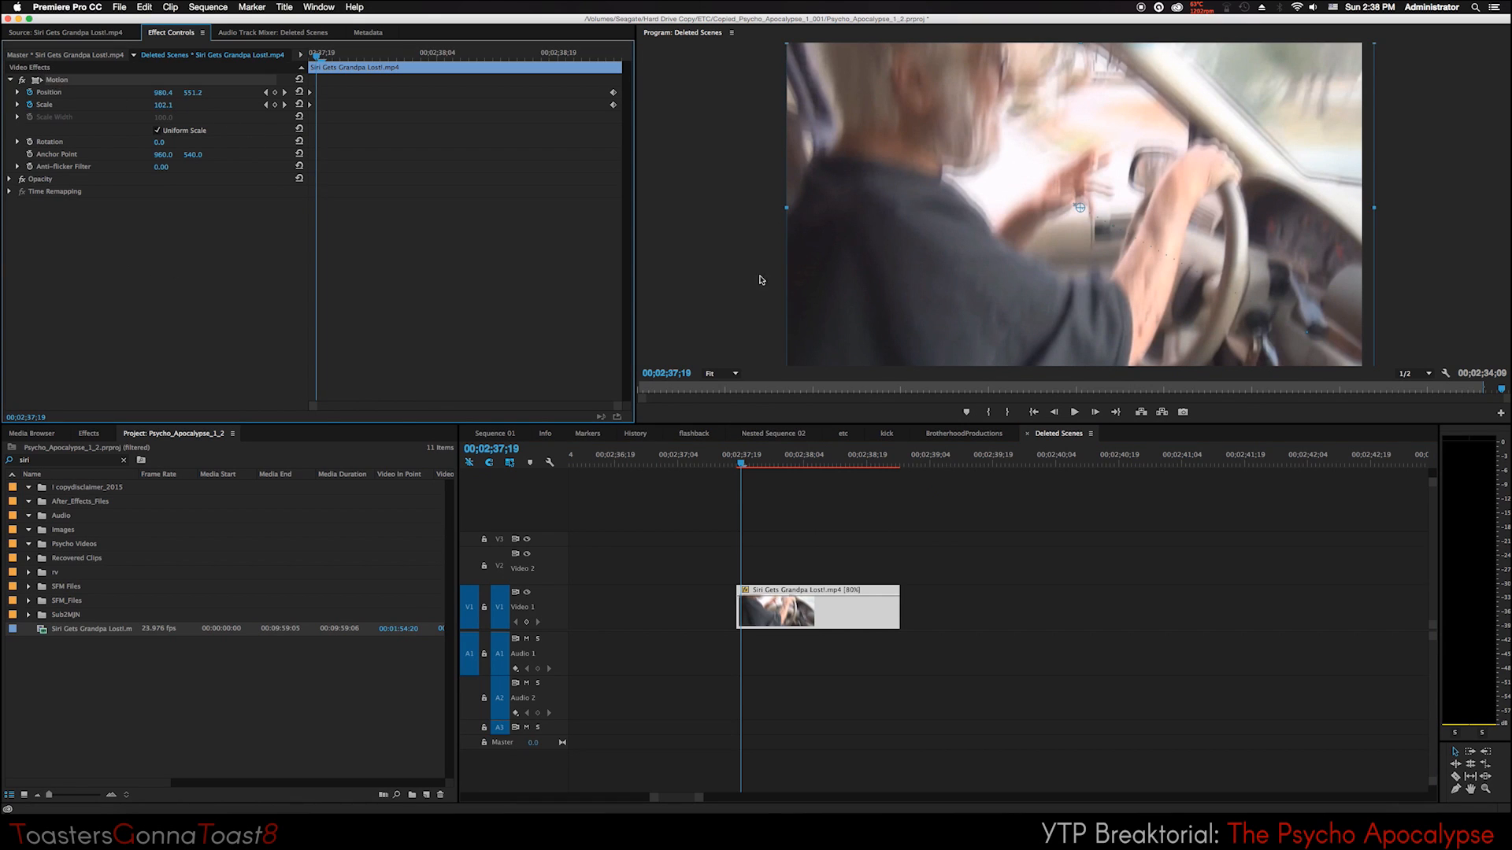
{"action": "left_click_drag", "start_coordinate": [1070, 308], "coordinate": [1060, 306]}
{"action": "left_click", "coordinate": [743, 468]}
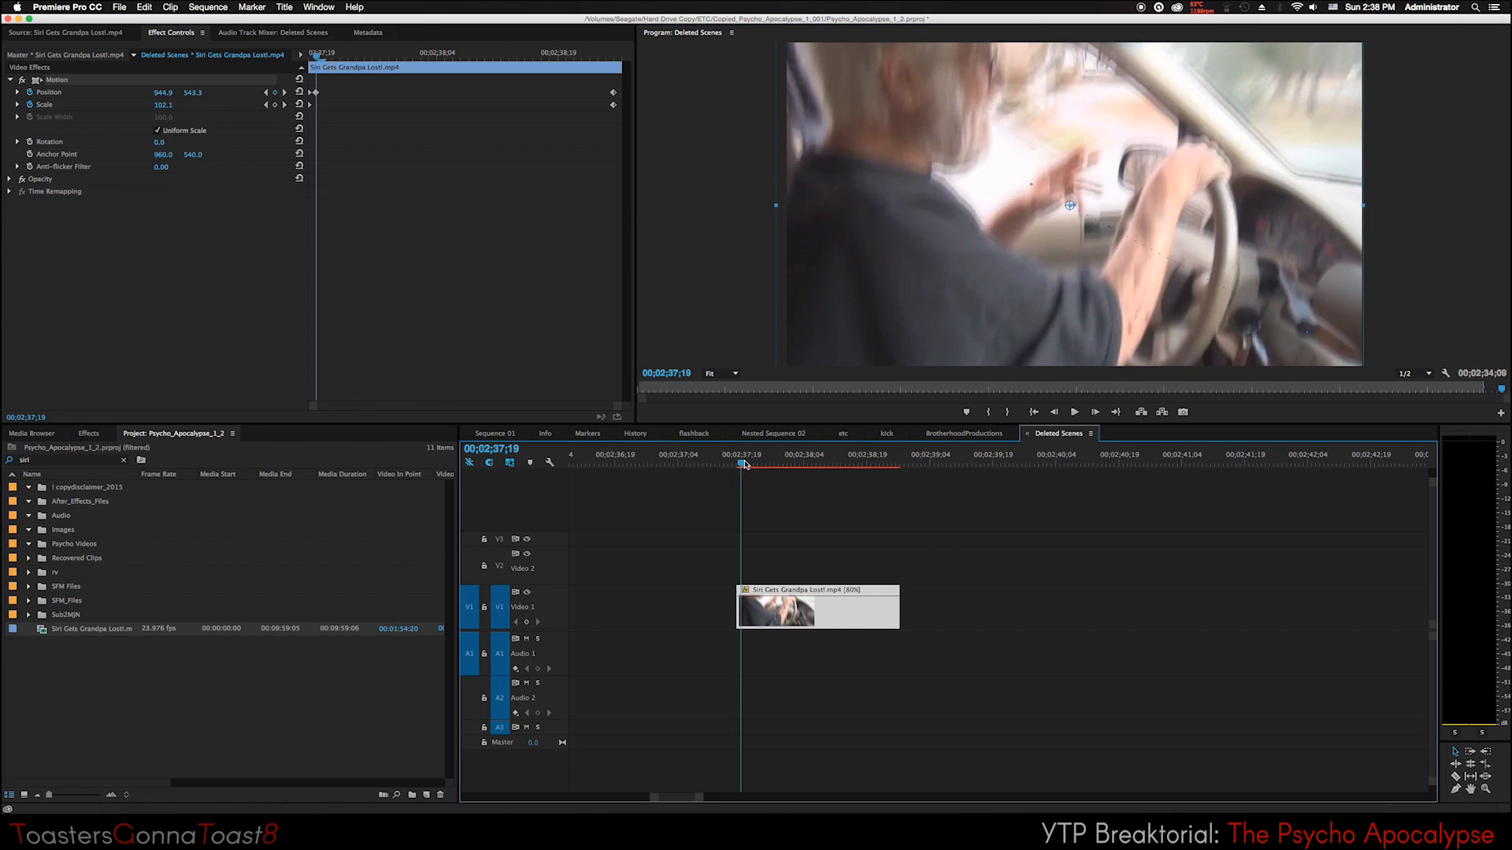
{"action": "left_click_drag", "start_coordinate": [743, 465], "coordinate": [748, 466]}
{"action": "left_click_drag", "start_coordinate": [889, 325], "coordinate": [900, 322]}
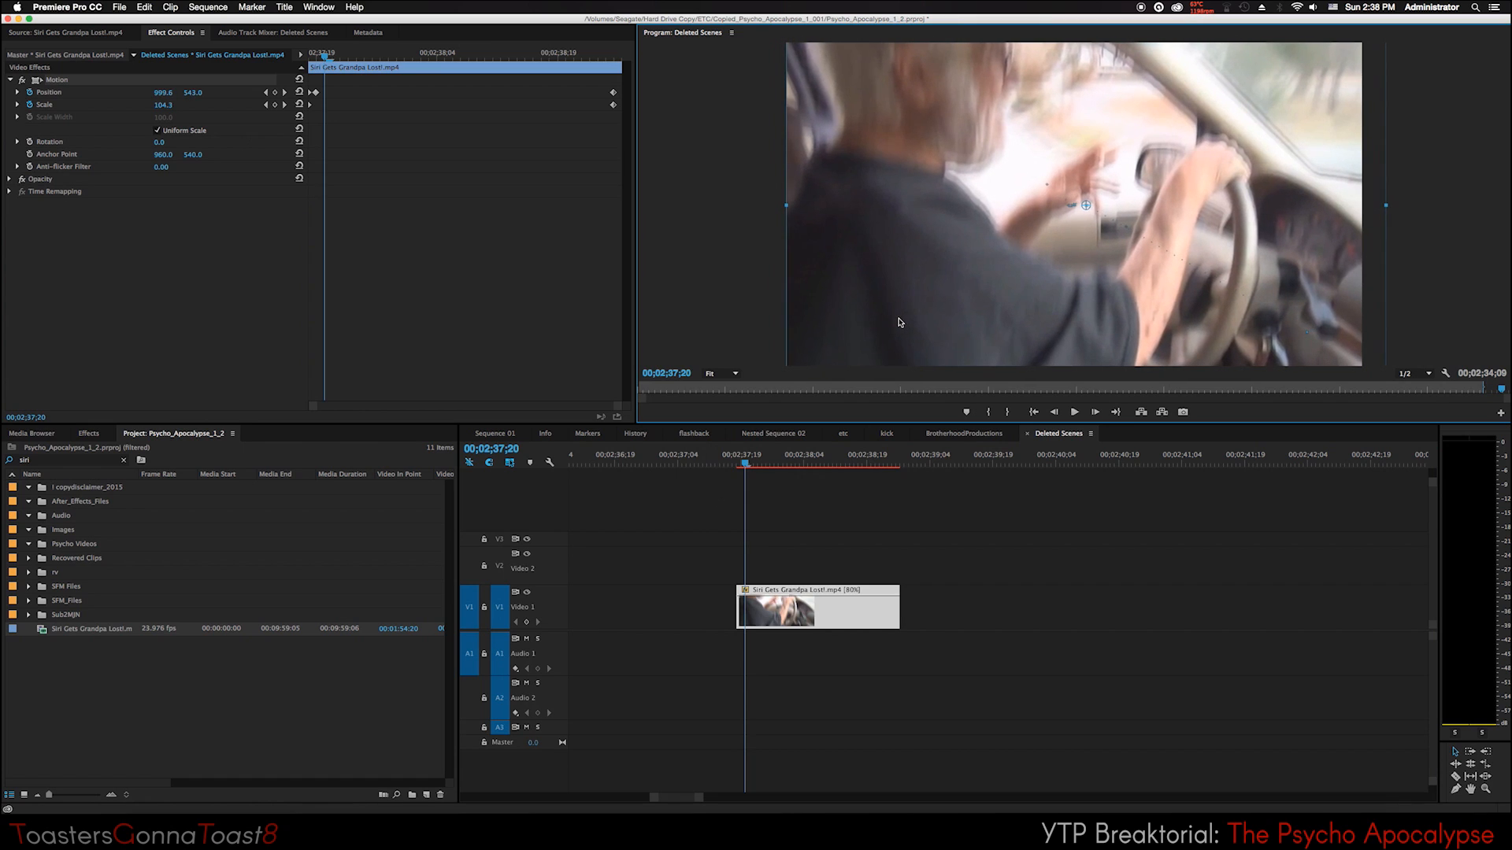
Continue the shake frame by frame, setting Position to about 1054, 468 at 00;02;37;24 and about 834, 461 at 00;02;37;25.
{"action": "left_click", "coordinate": [758, 466]}
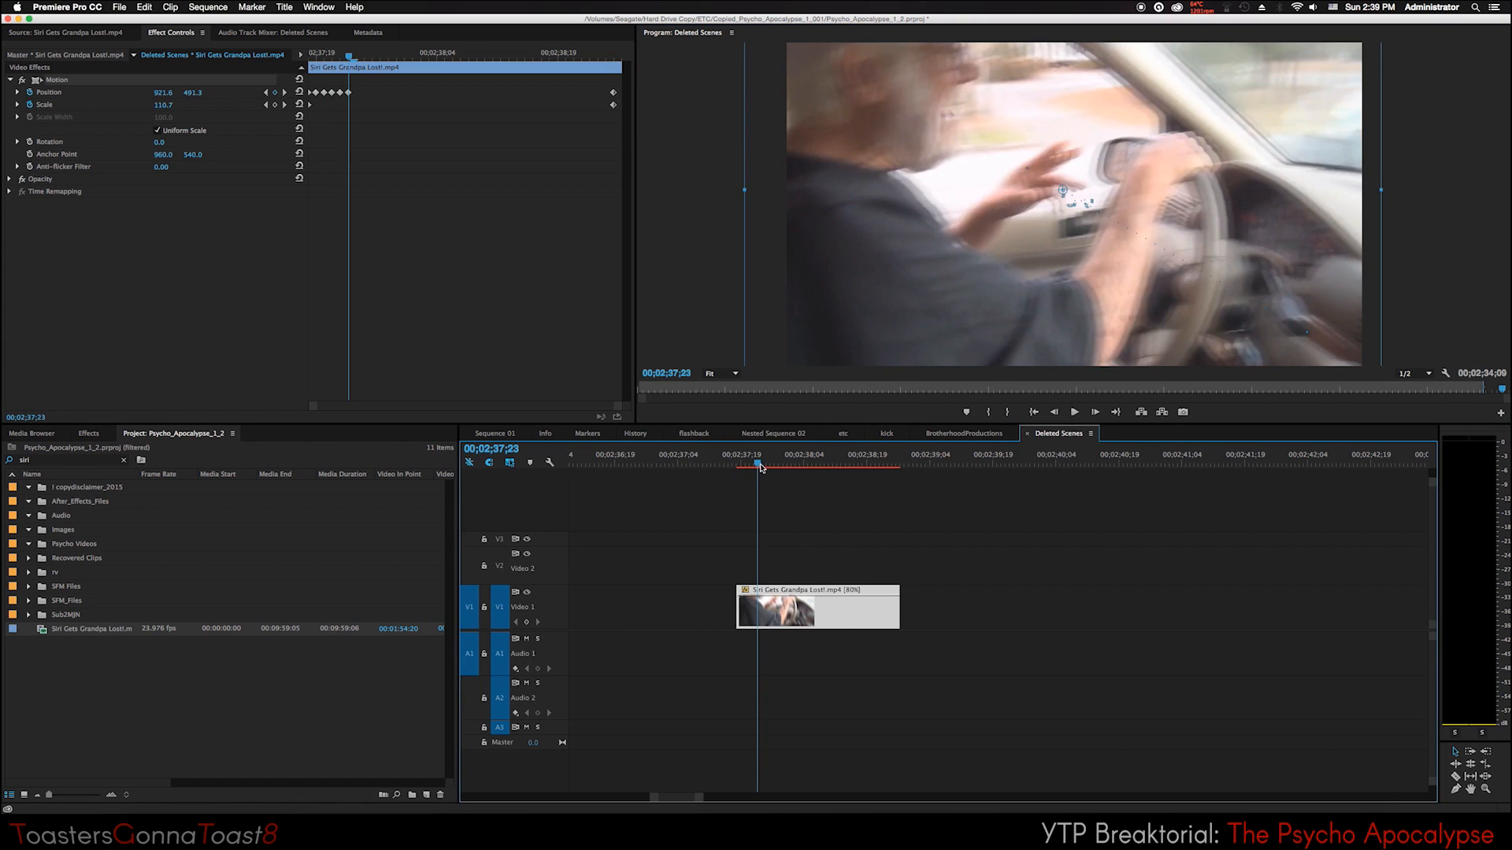
{"action": "left_click_drag", "start_coordinate": [761, 467], "coordinate": [764, 467]}
{"action": "left_click_drag", "start_coordinate": [842, 329], "coordinate": [874, 318]}
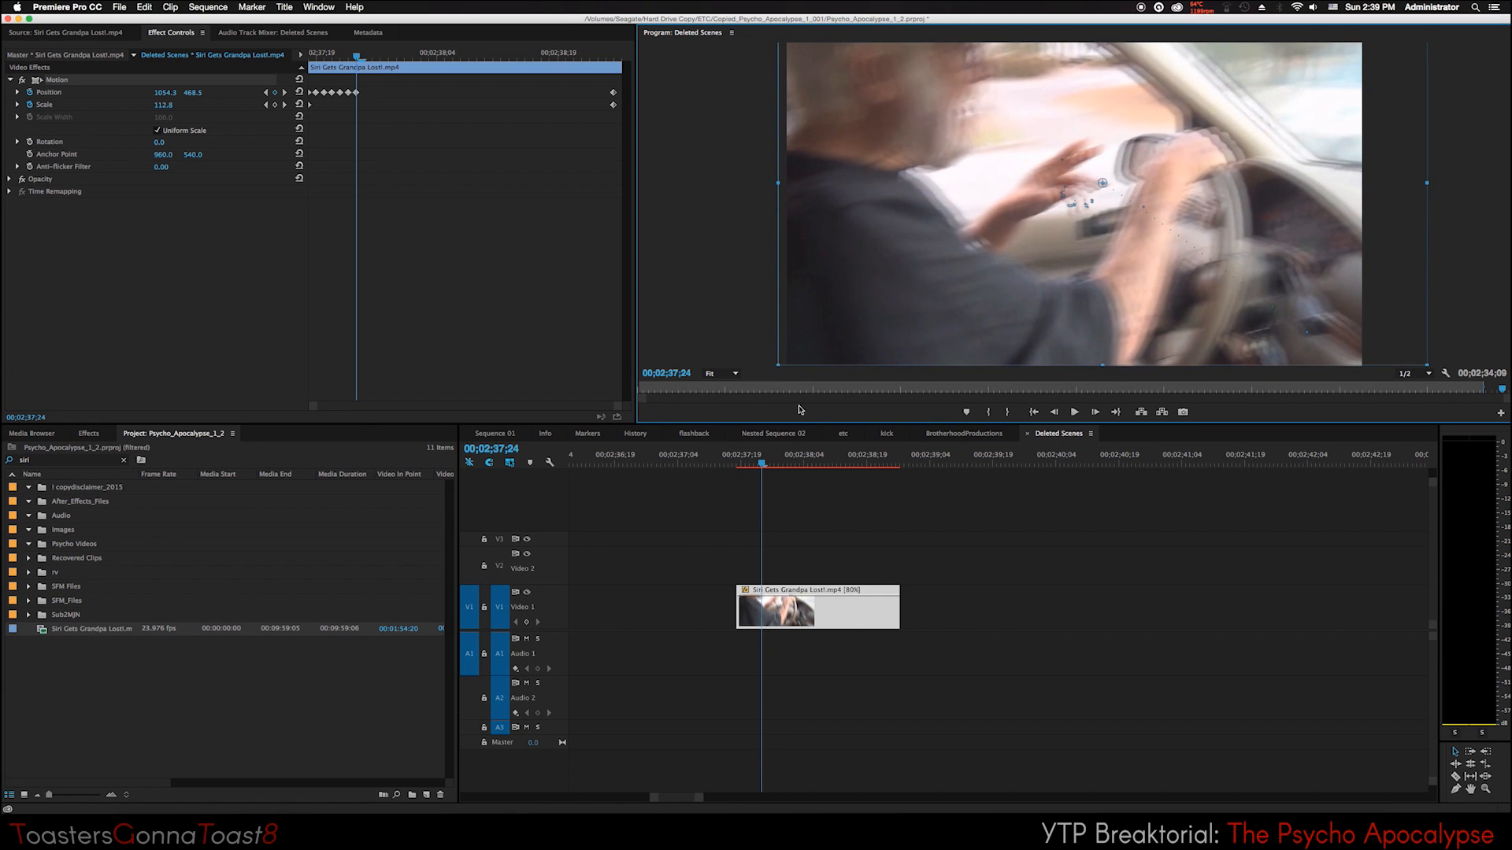
{"action": "left_click_drag", "start_coordinate": [762, 459], "coordinate": [767, 466]}
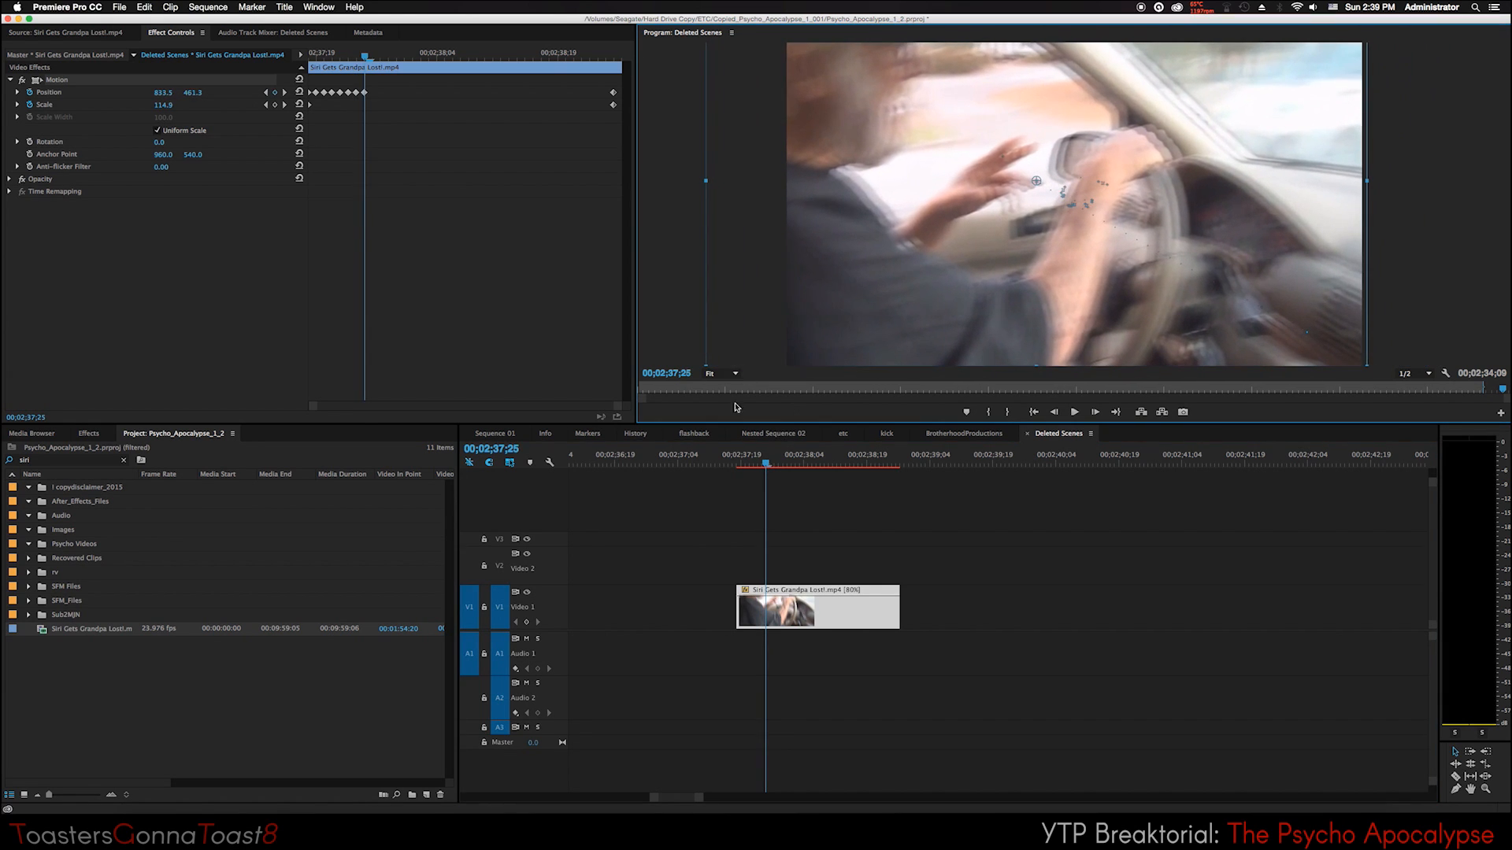
{"action": "left_click", "coordinate": [770, 466]}
{"action": "left_click_drag", "start_coordinate": [810, 326], "coordinate": [863, 302]}
{"action": "left_click", "coordinate": [775, 465]}
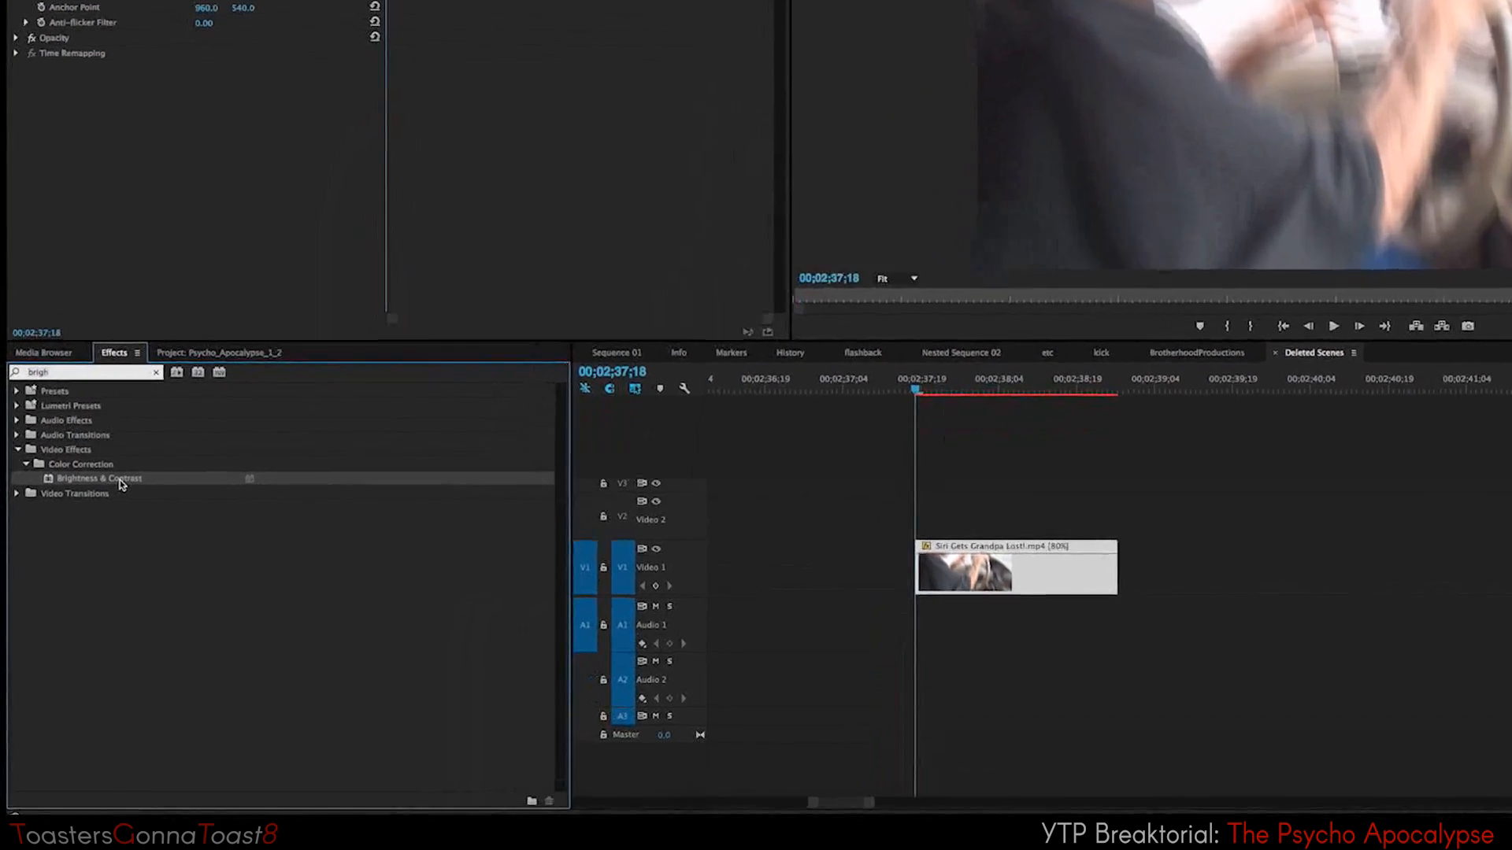
Apply Brightness & Contrast to the shaking clip and start Contrast keyframes at 0 on its first frame.
{"action": "left_click_drag", "start_coordinate": [99, 537], "coordinate": [789, 604]}
{"action": "left_click_drag", "start_coordinate": [1119, 450], "coordinate": [1123, 476]}
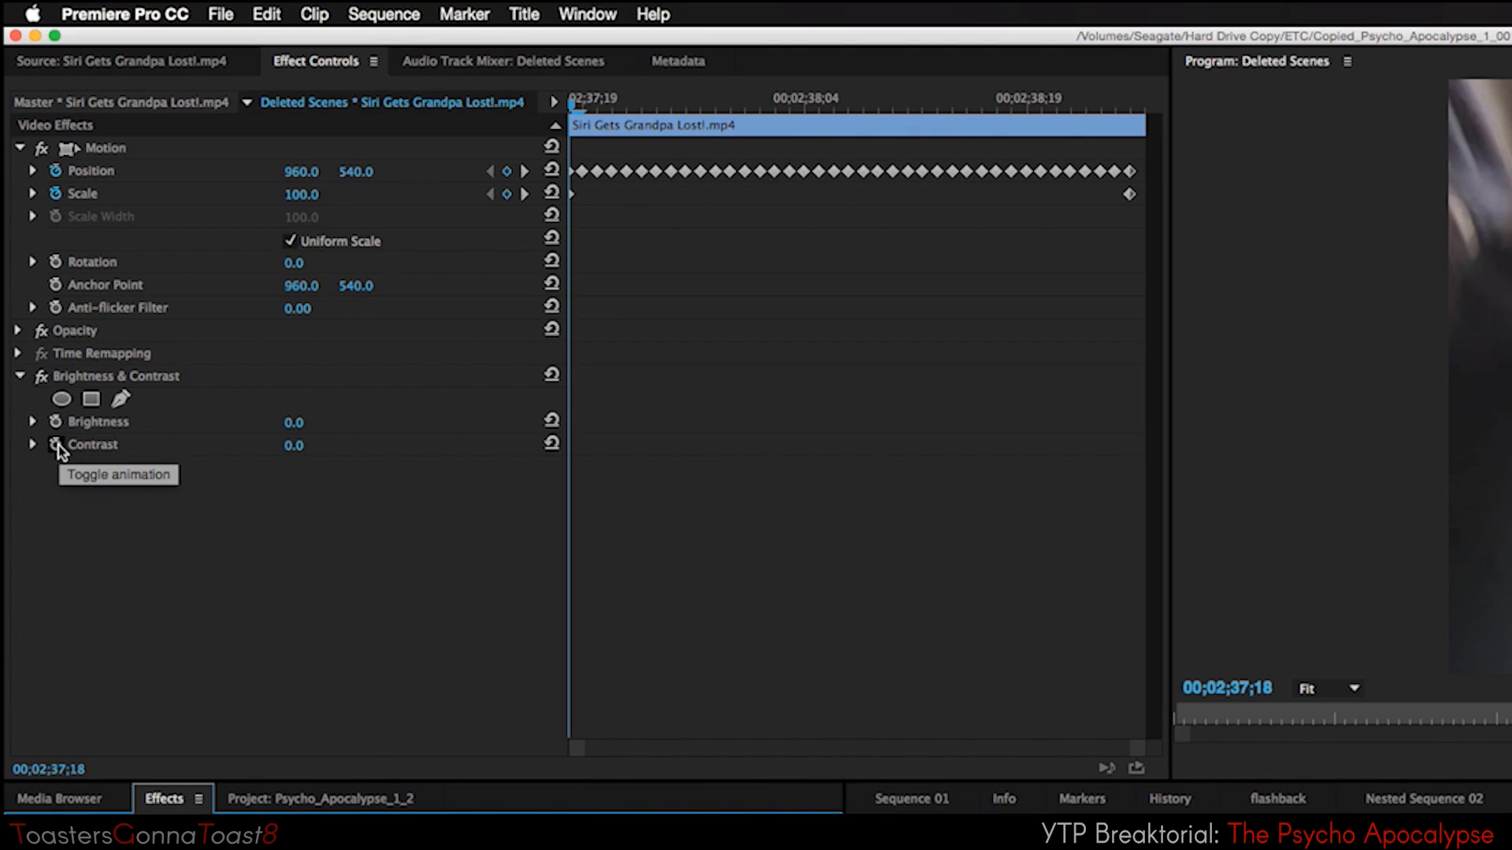
{"action": "left_click", "coordinate": [56, 445]}
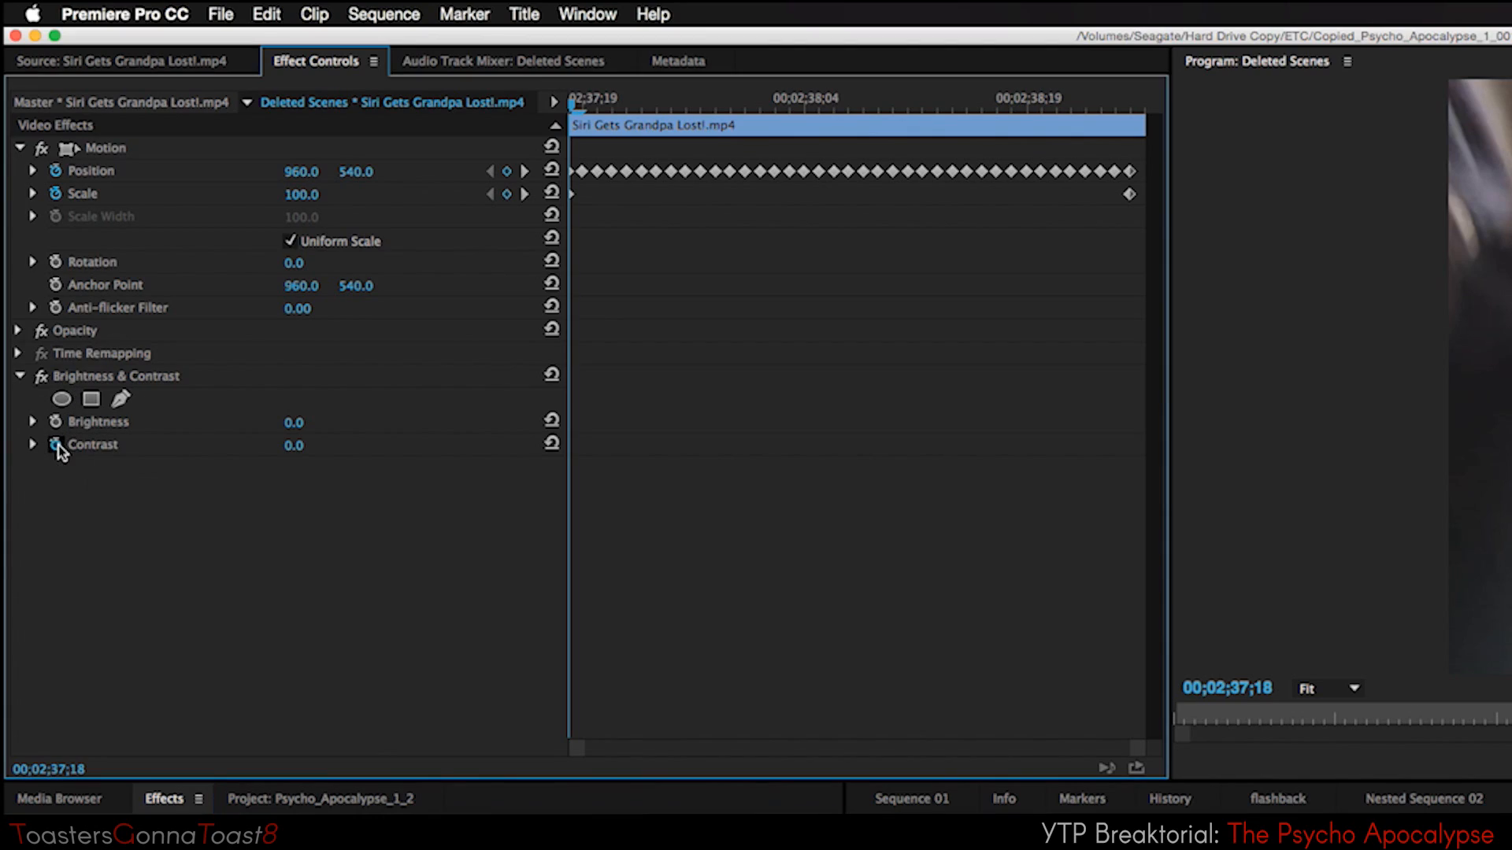
Raise Contrast well above 14 on the clip's last frame, 00;02;38;26, and play the clip from its start.
{"action": "left_click_drag", "start_coordinate": [942, 111], "coordinate": [1144, 134]}
{"action": "left_click_drag", "start_coordinate": [304, 446], "coordinate": [315, 446]}
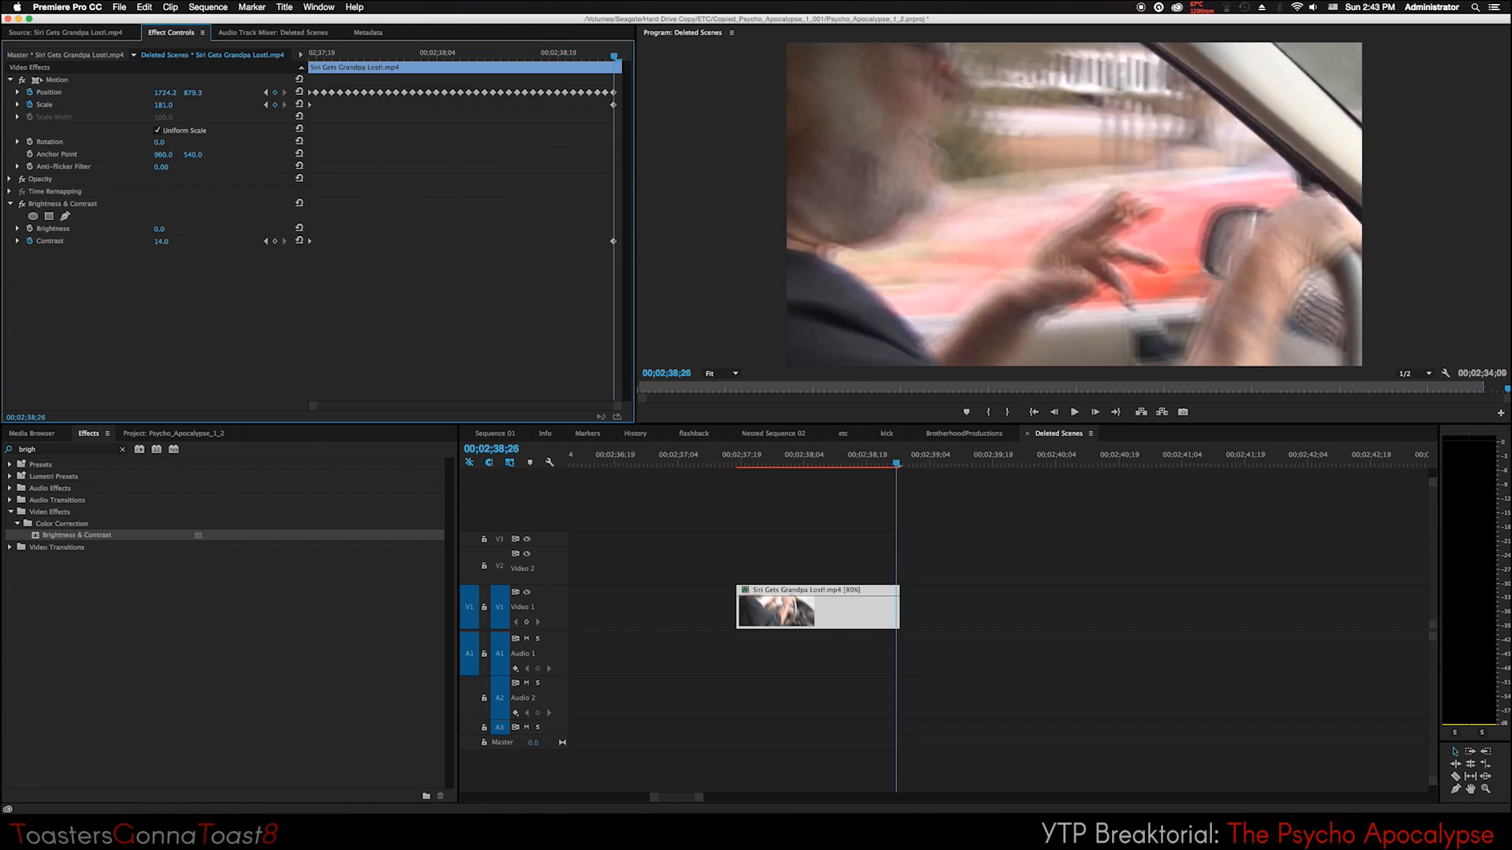
{"action": "left_click_drag", "start_coordinate": [160, 241], "coordinate": [235, 241]}
{"action": "left_click", "coordinate": [735, 463]}
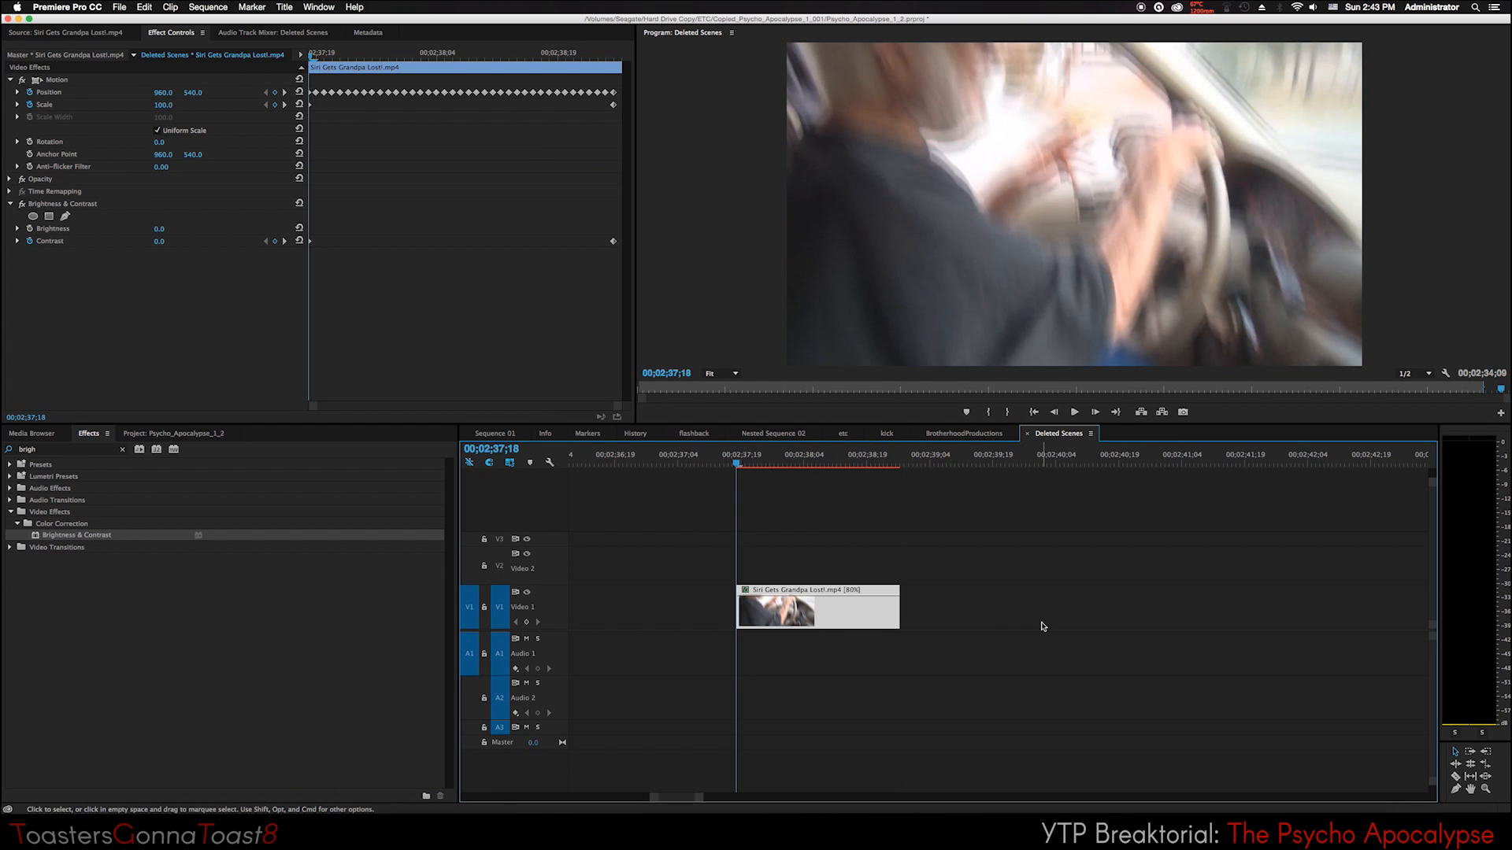
{"action": "key", "text": "space"}
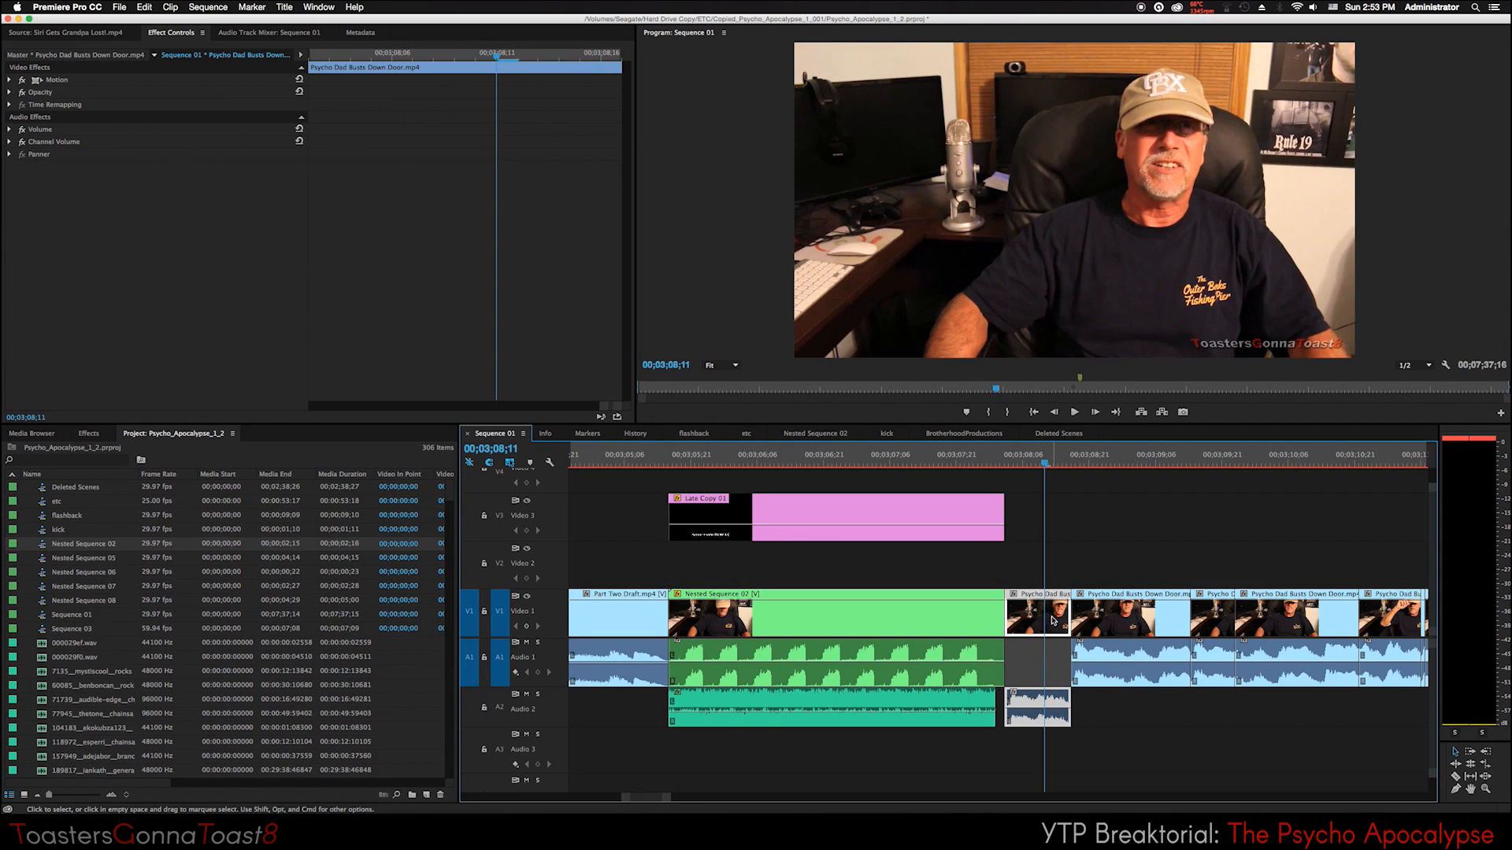
Duplicate the Psycho Dad Busts Down Door.mp4 clip onto V2 and mask its opacity with an ellipse around the man's head, using Mask Feather 19.
{"action": "left_click_drag", "start_coordinate": [1044, 622], "coordinate": [1187, 589]}
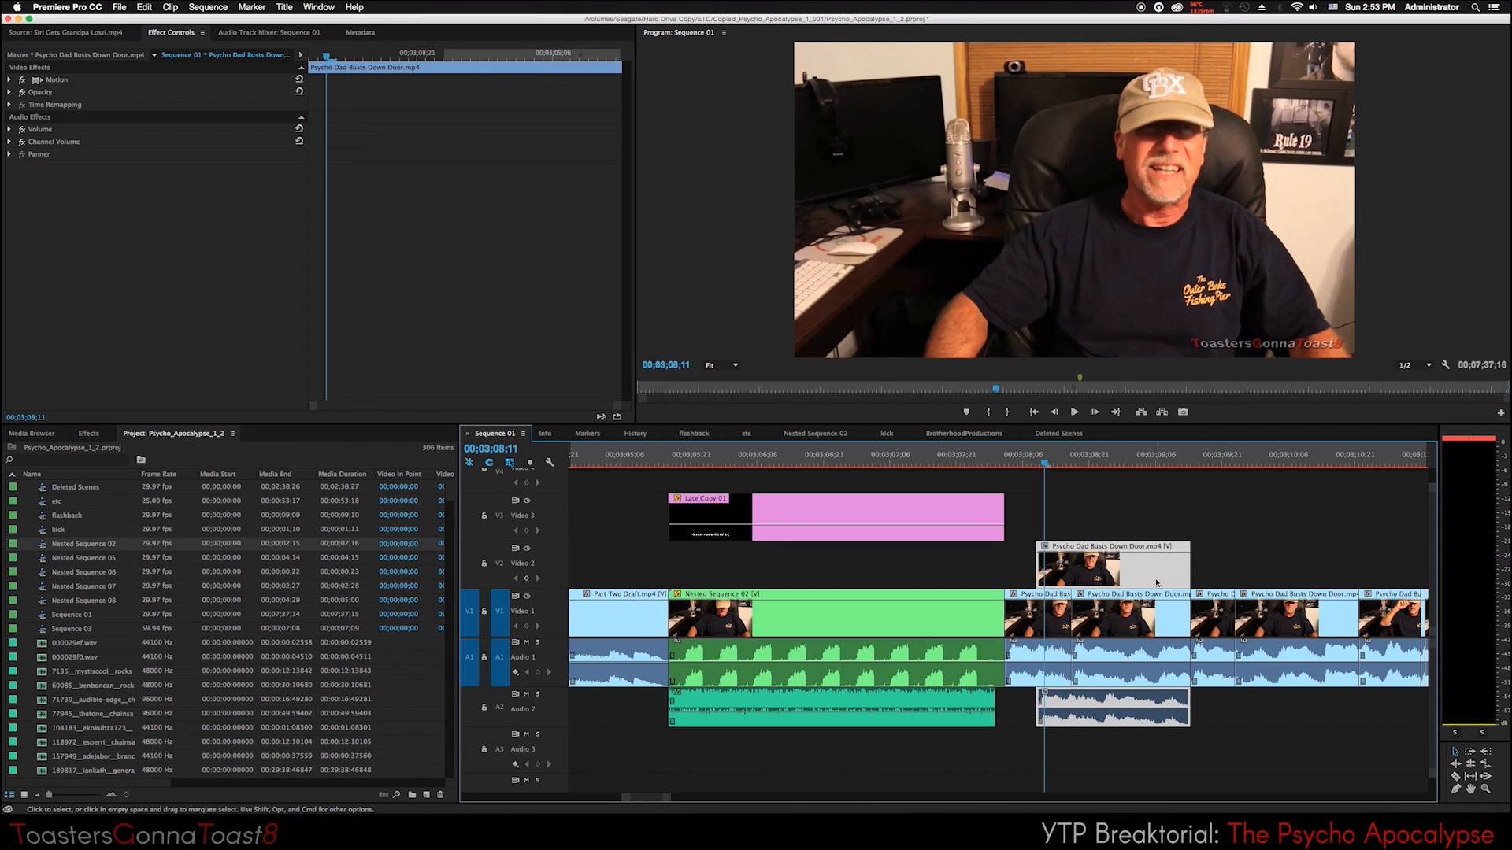
{"action": "left_click", "coordinate": [9, 93]}
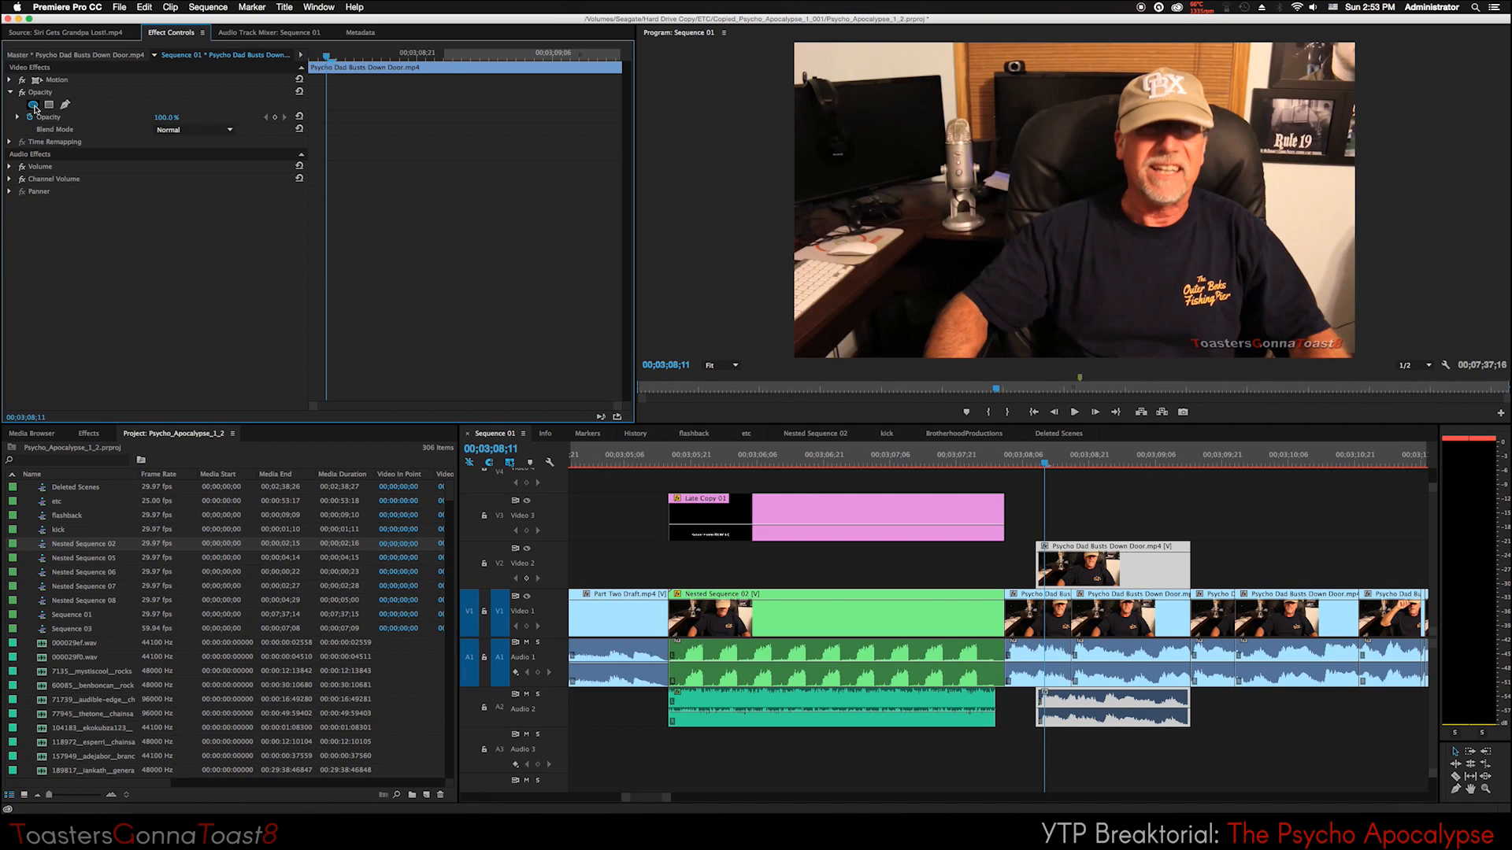
{"action": "left_click", "coordinate": [33, 105]}
{"action": "left_click_drag", "start_coordinate": [1107, 218], "coordinate": [1190, 168]}
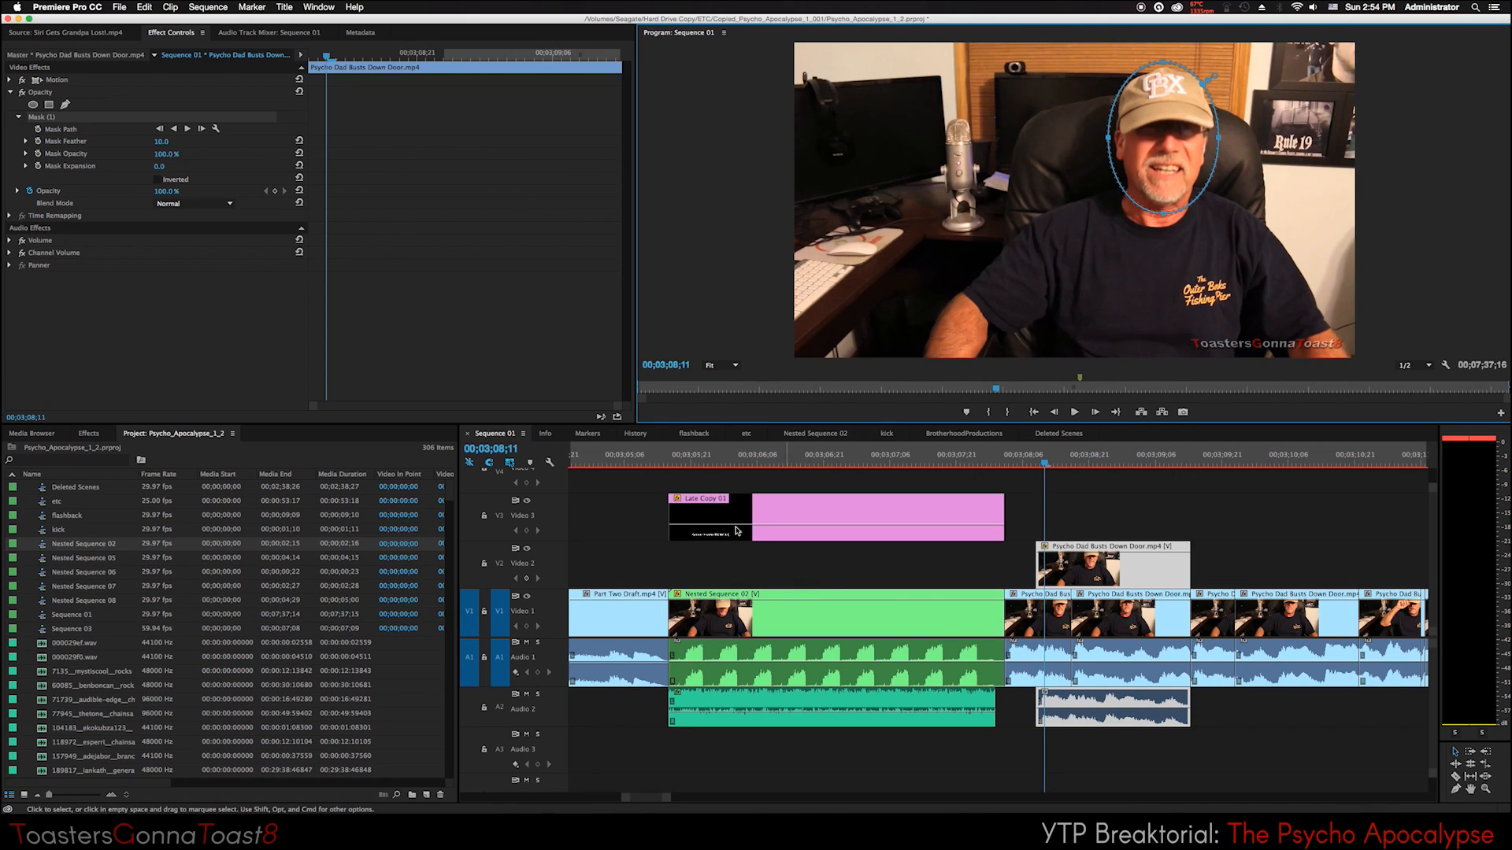
{"action": "left_click_drag", "start_coordinate": [164, 143], "coordinate": [173, 143]}
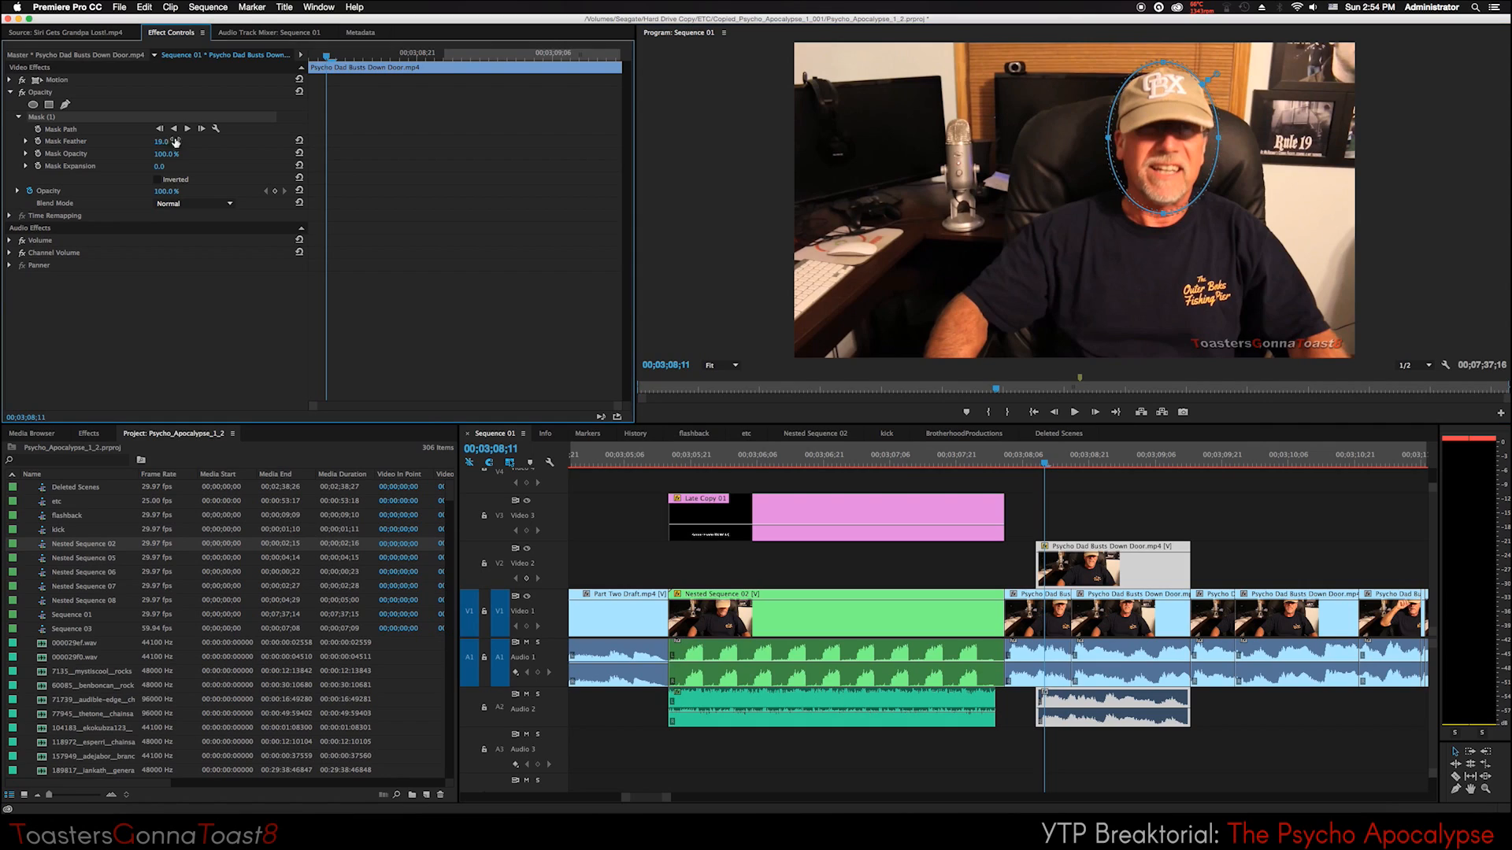
Scale down the masked V2 head and move it behind the man's shoulder, on the microphone side.
{"action": "left_click", "coordinate": [1071, 571]}
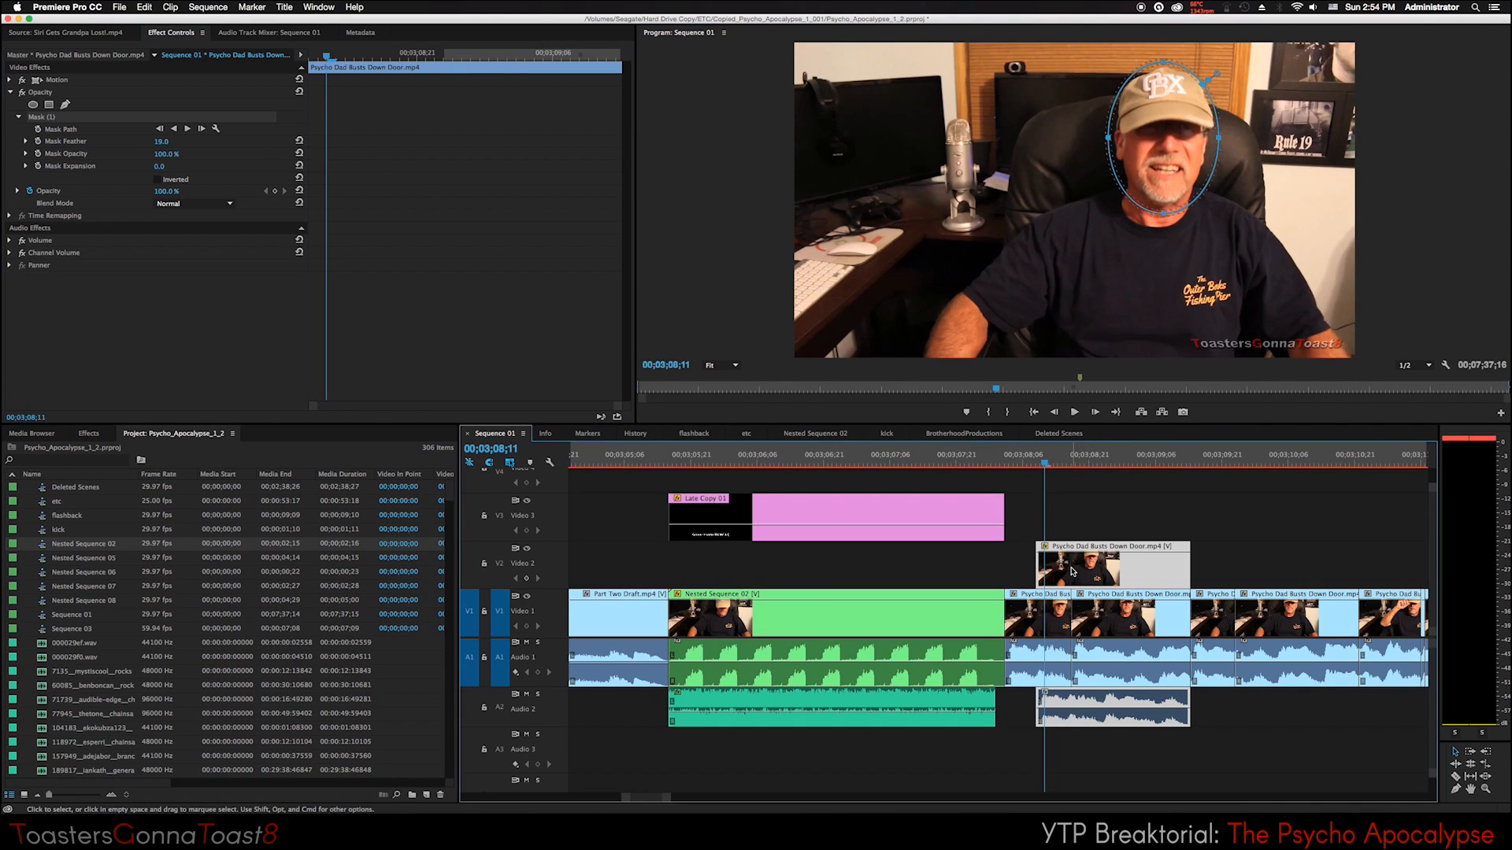
{"action": "left_click", "coordinate": [57, 80]}
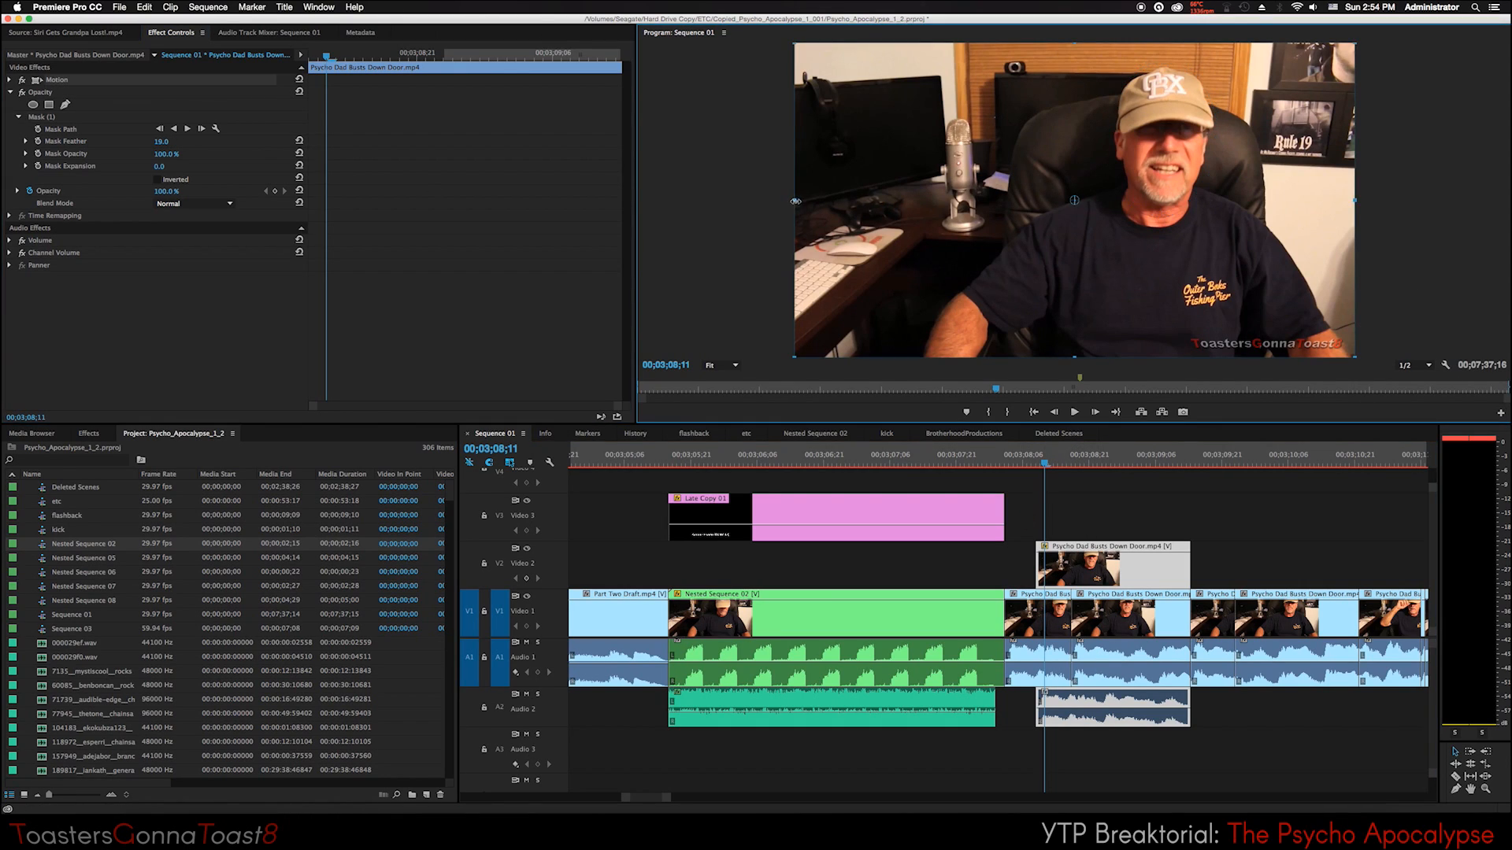
{"action": "left_click_drag", "start_coordinate": [839, 201], "coordinate": [845, 201]}
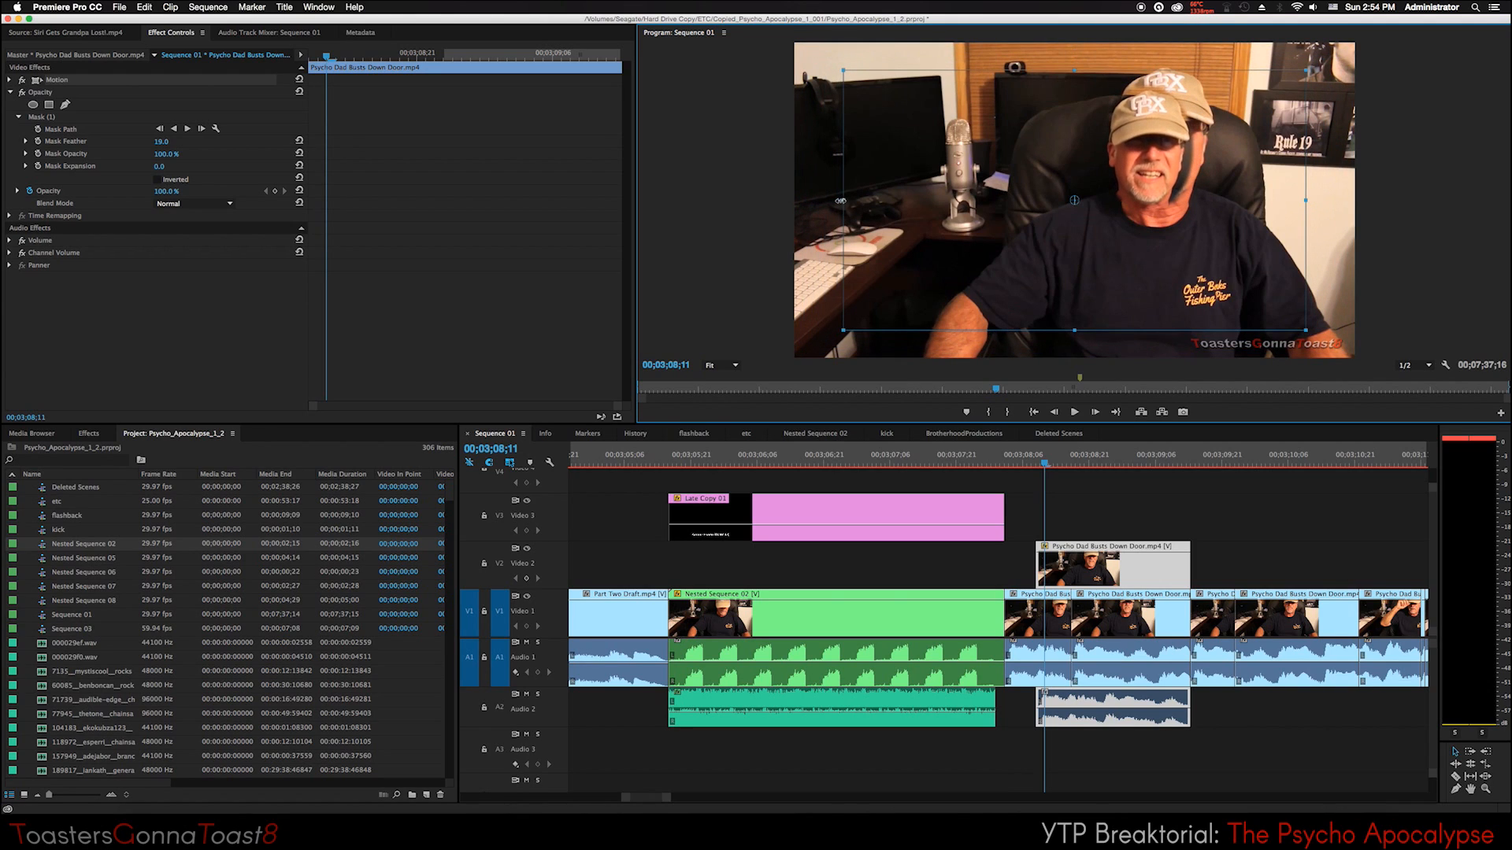
{"action": "left_click_drag", "start_coordinate": [1316, 195], "coordinate": [1086, 177]}
{"action": "left_click", "coordinate": [1165, 333]}
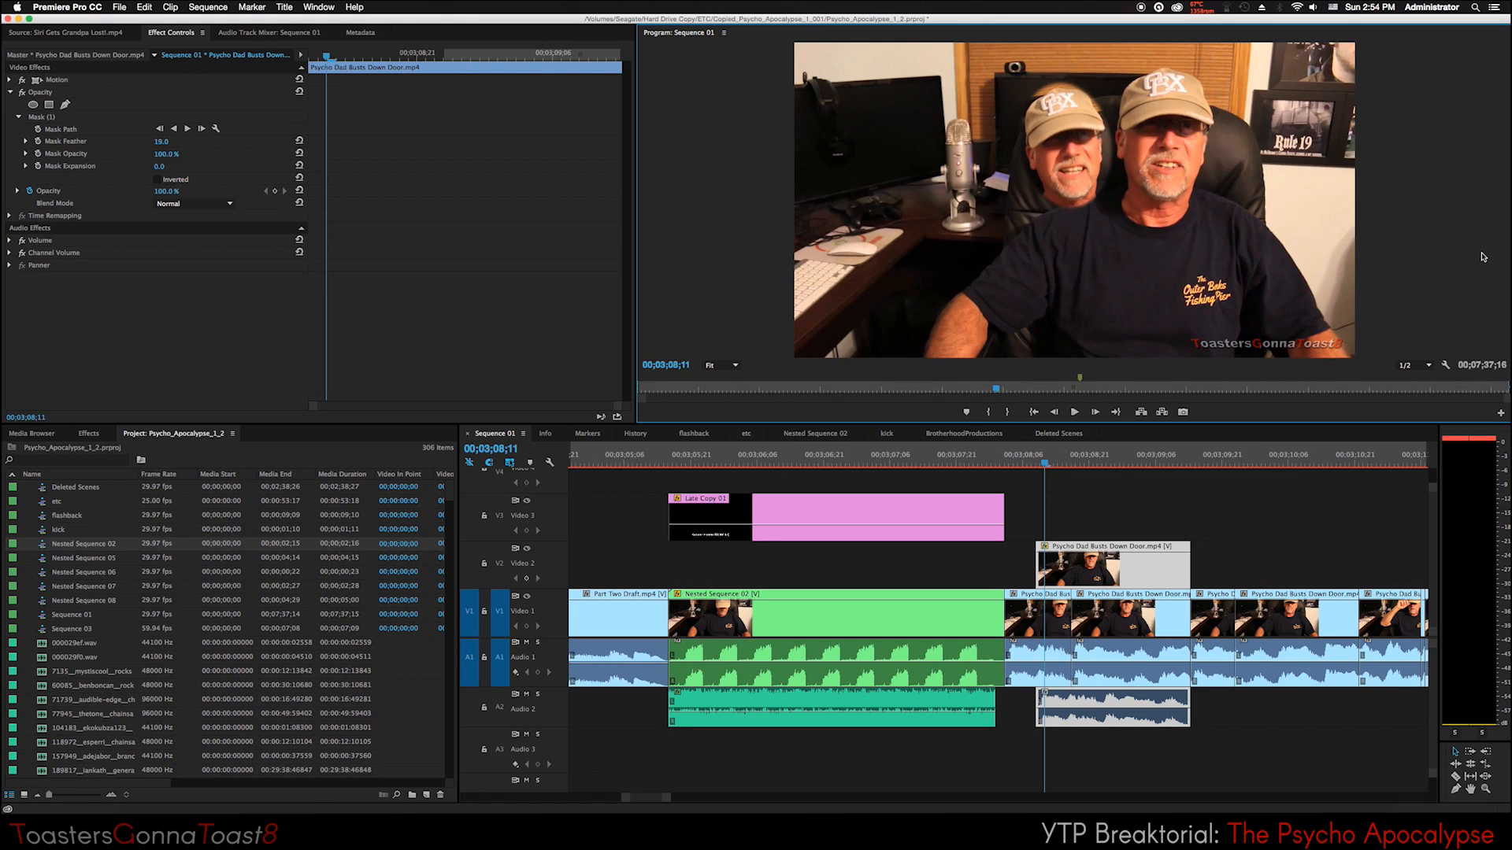
Duplicate the masked head clip onto V3 with a slightly delayed start, and place a smaller head on top of the microphone.
{"action": "left_click_drag", "start_coordinate": [1071, 573], "coordinate": [1085, 524]}
{"action": "left_click", "coordinate": [1062, 458]}
{"action": "left_click", "coordinate": [57, 80]}
{"action": "left_click_drag", "start_coordinate": [1195, 170], "coordinate": [1036, 170]}
Stack another delayed copy of the masked head clip above V3 and move its head up above the rear monitor.
{"action": "left_click_drag", "start_coordinate": [1080, 522], "coordinate": [1248, 521]}
{"action": "left_click_drag", "start_coordinate": [1250, 522], "coordinate": [1249, 486]}
{"action": "left_click_drag", "start_coordinate": [1242, 484], "coordinate": [1092, 489]}
{"action": "left_click", "coordinate": [1076, 458]}
{"action": "left_click", "coordinate": [57, 80]}
{"action": "left_click_drag", "start_coordinate": [992, 166], "coordinate": [1022, 86]}
Play the stacked-heads effect in Sequence 01 from 00;03;08;02.
{"action": "left_click", "coordinate": [1315, 517]}
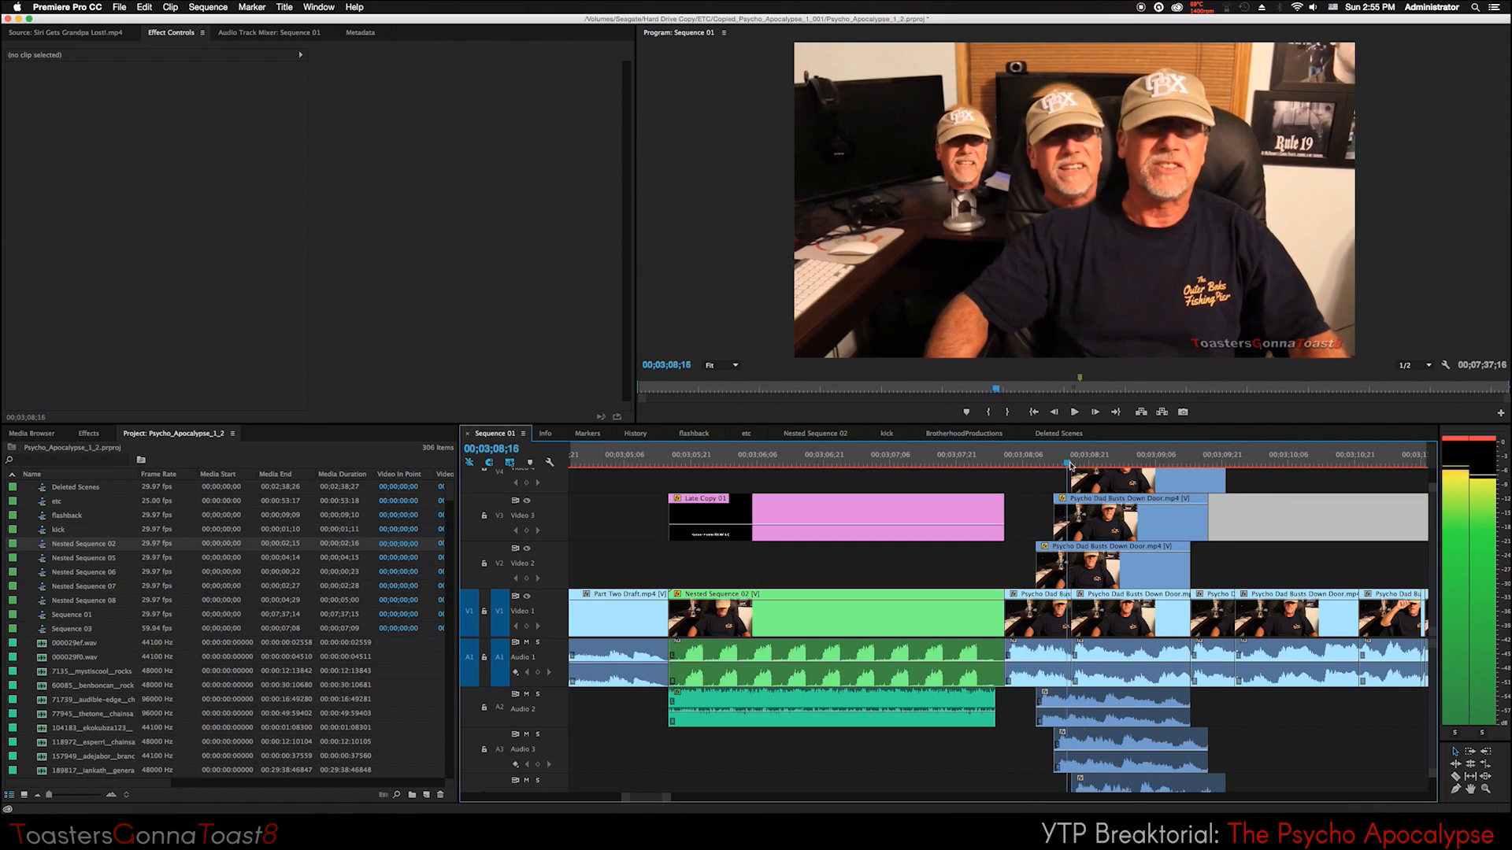
{"action": "left_click", "coordinate": [1006, 456]}
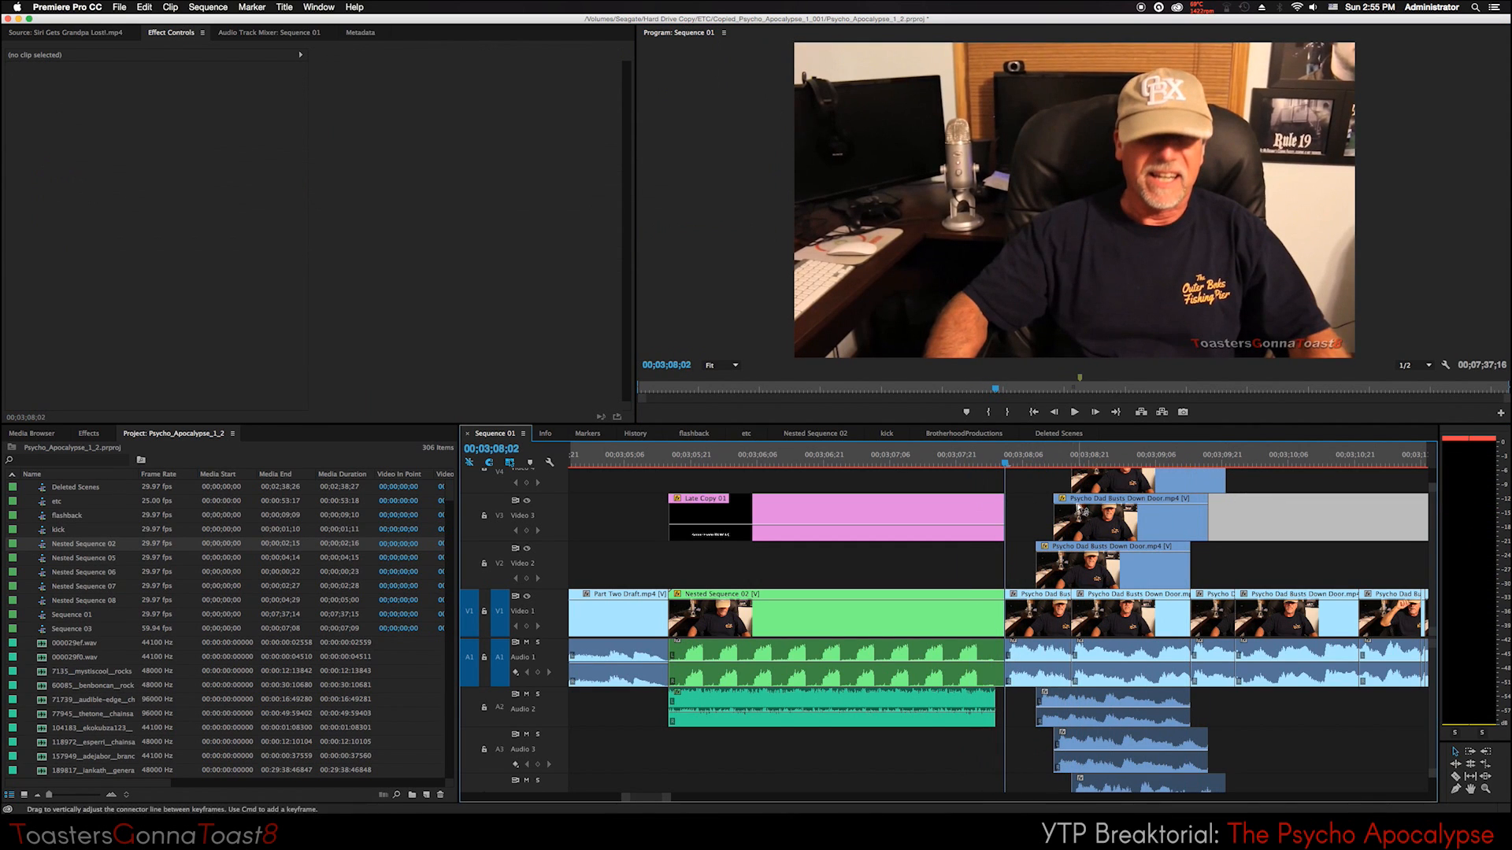
{"action": "left_click", "coordinate": [1087, 481]}
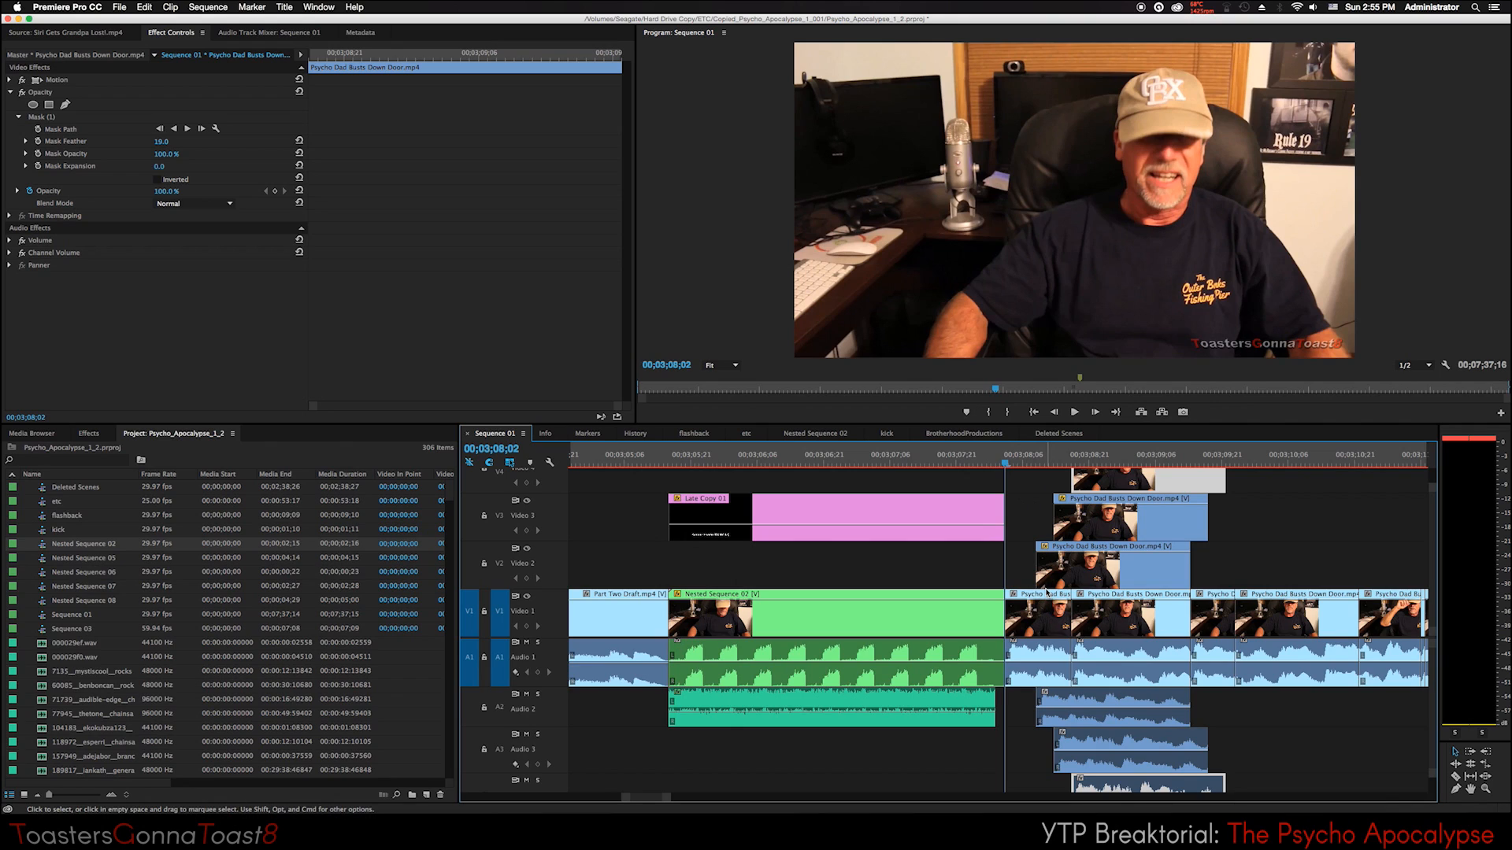
{"action": "key", "text": "space"}
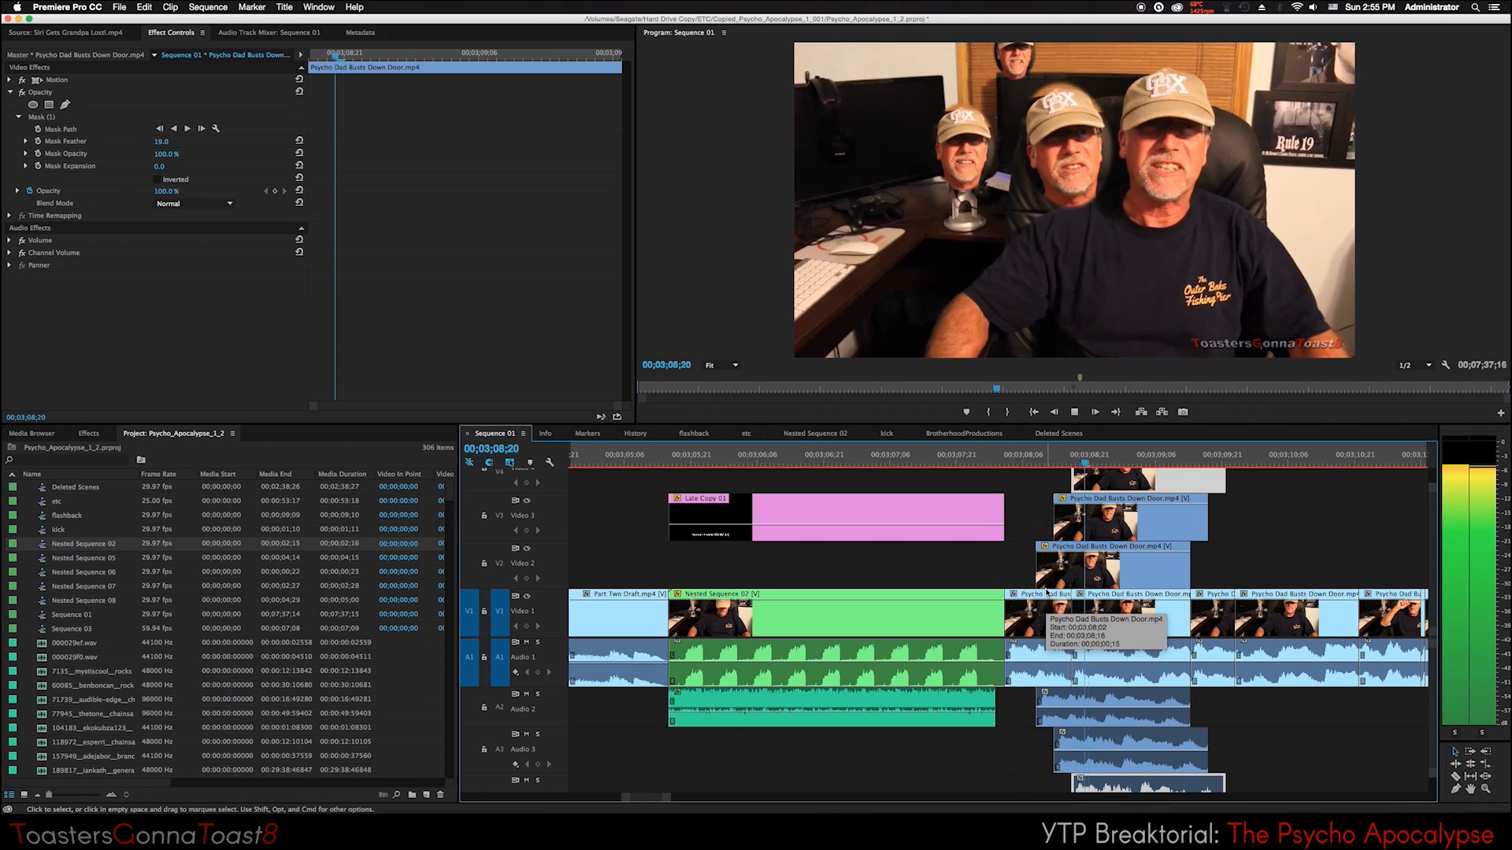
{"action": "key", "text": "space"}
Delete the stacked head clips above V1 together with their audio, and undo the last edits.
{"action": "left_click", "coordinate": [1073, 464]}
{"action": "key", "text": "Delete"}
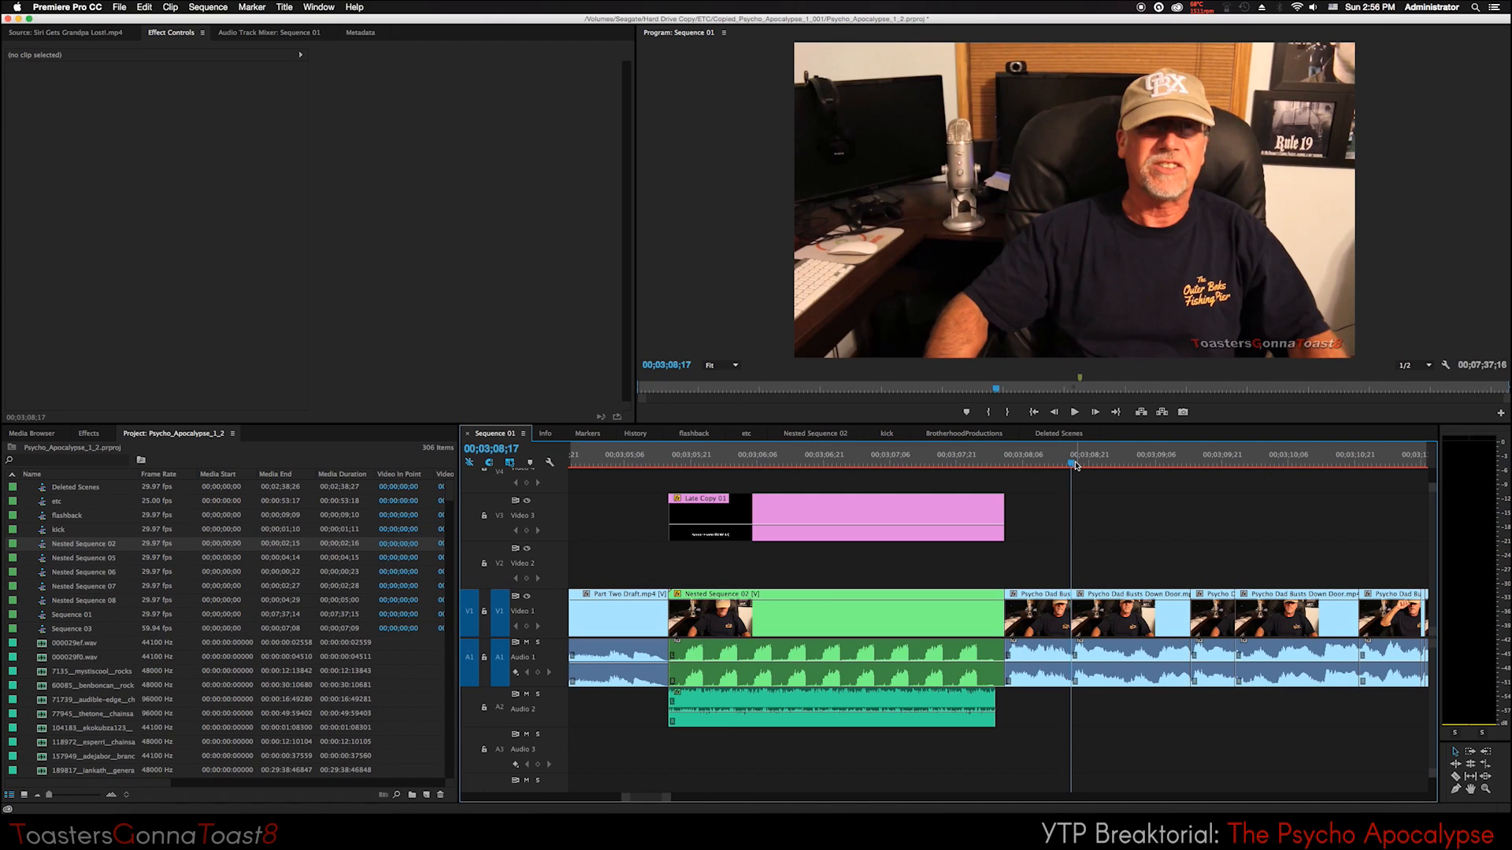
{"action": "key", "text": "super+z"}
{"action": "key", "text": "super+z"}
{"action": "key", "text": "super+z"}
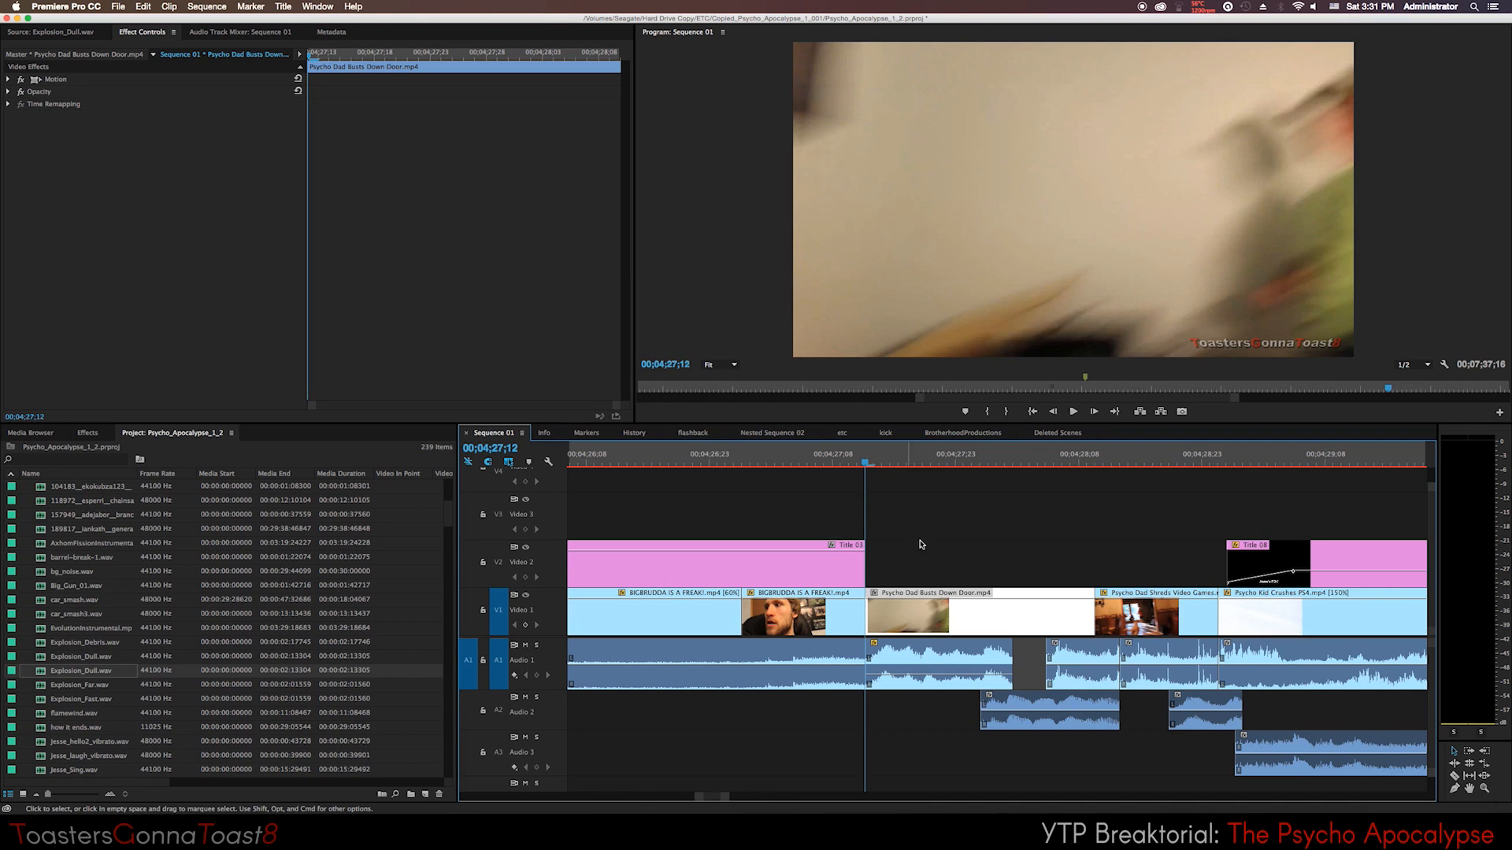
Examine the clips from Psycho Dad Busts Down Door through the 150% Psycho Kid Crushes PS4 clip in Sequence 01.
{"action": "scroll", "coordinate": [867, 612], "scroll_direction": "right", "scroll_amount": 3}
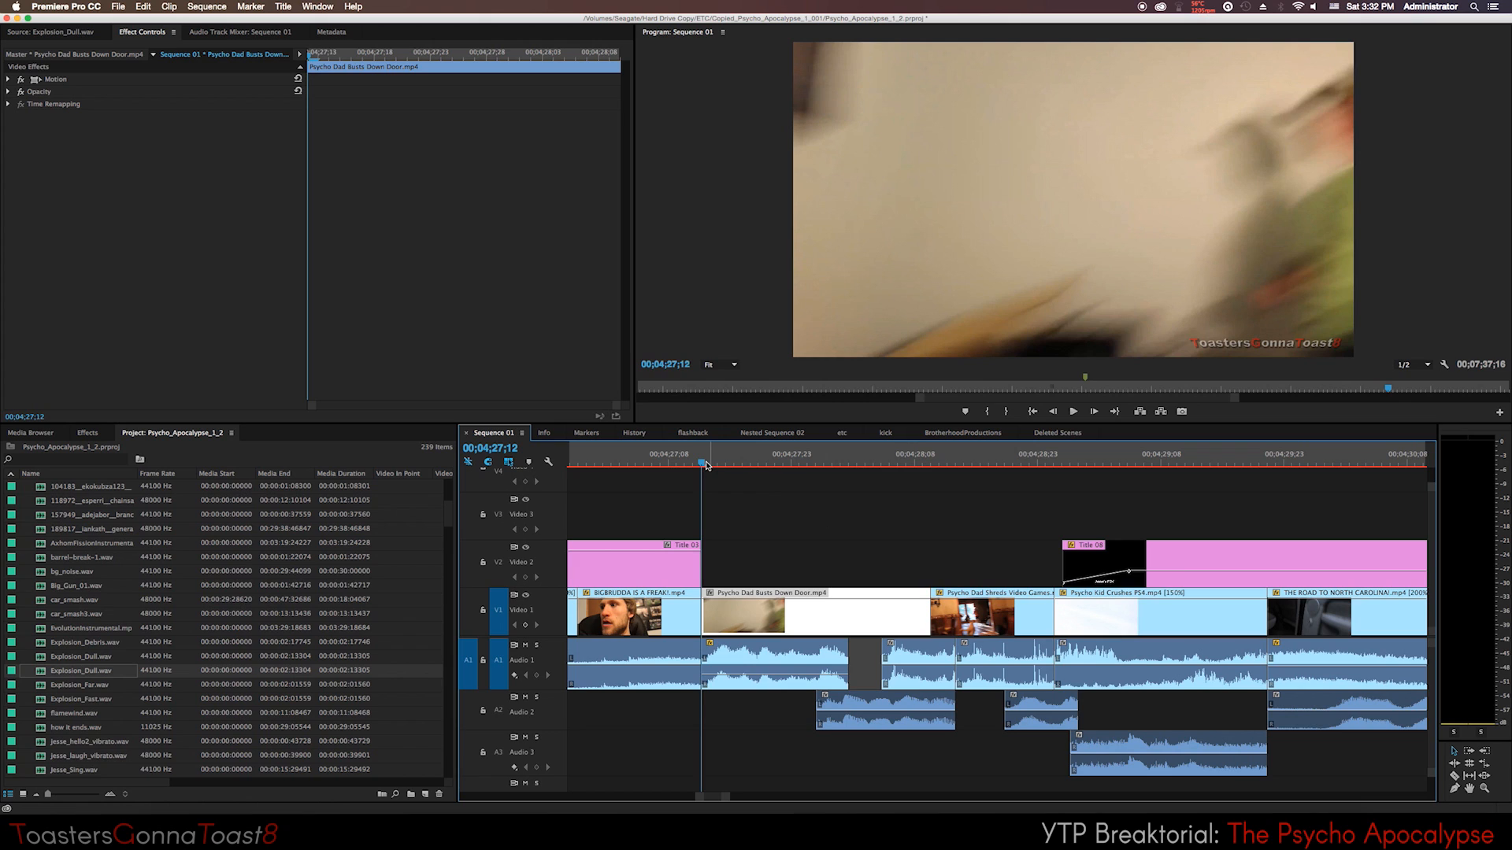
{"action": "left_click_drag", "start_coordinate": [707, 465], "coordinate": [940, 504]}
{"action": "left_click", "coordinate": [1003, 615]}
{"action": "right_click", "coordinate": [1001, 617]}
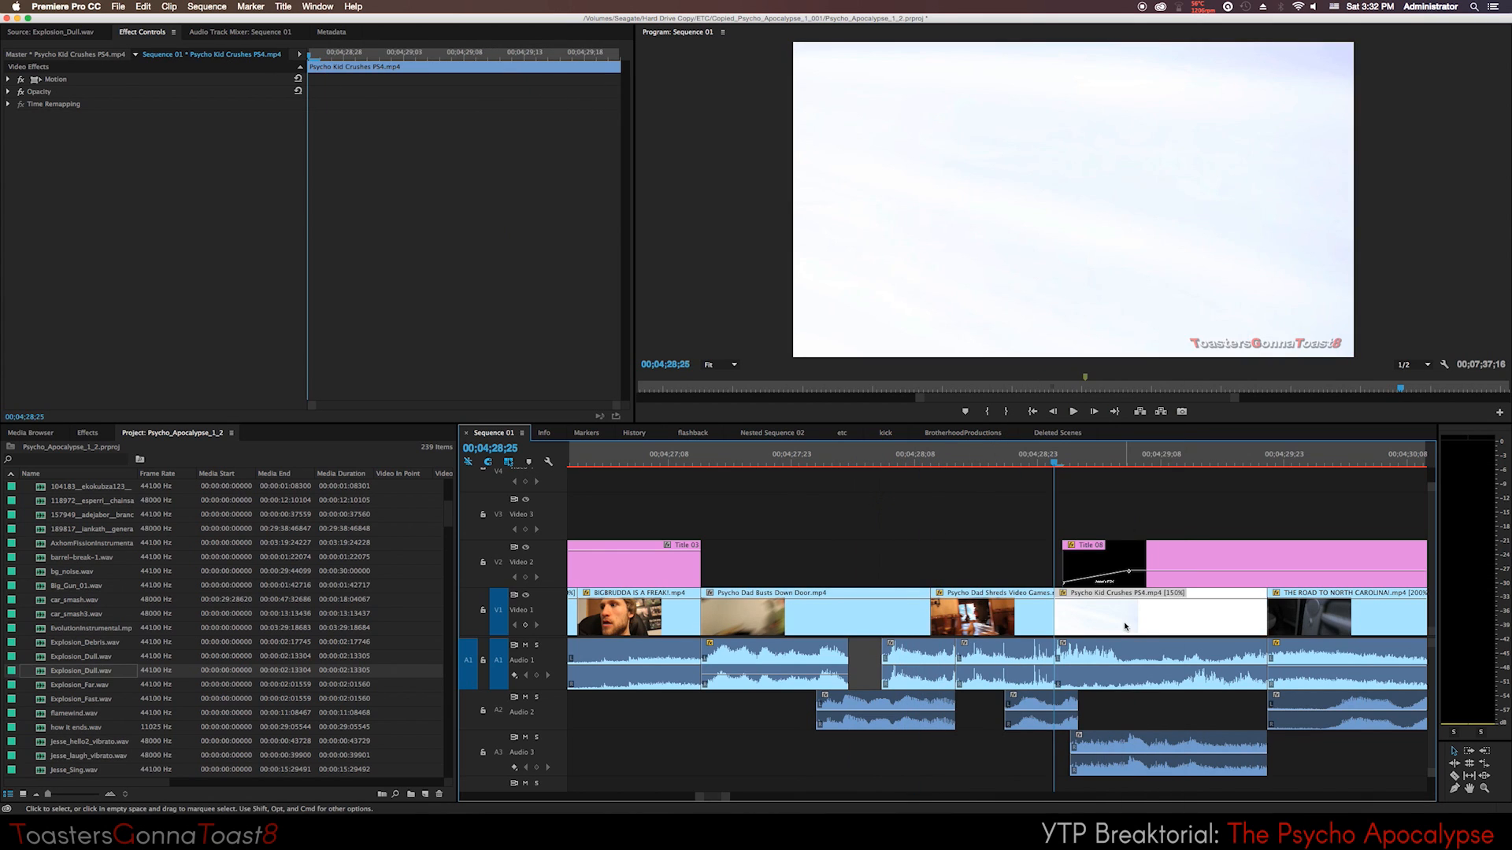
{"action": "right_click", "coordinate": [1124, 619]}
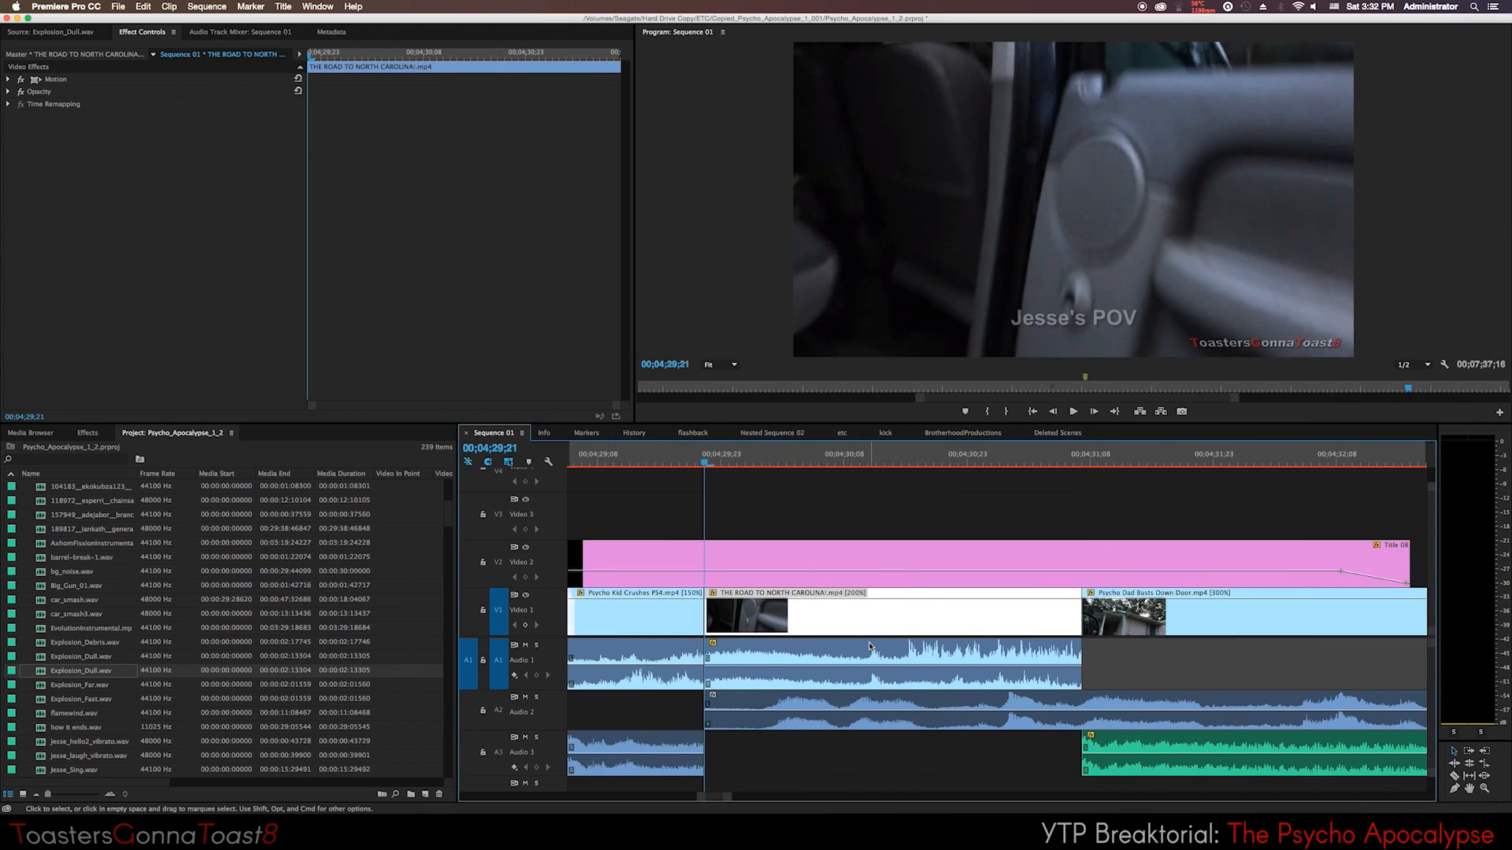
Check the speed and duration settings of the THE ROAD TO NORTH CAROLINA clip and close them without changes.
{"action": "right_click", "coordinate": [826, 622]}
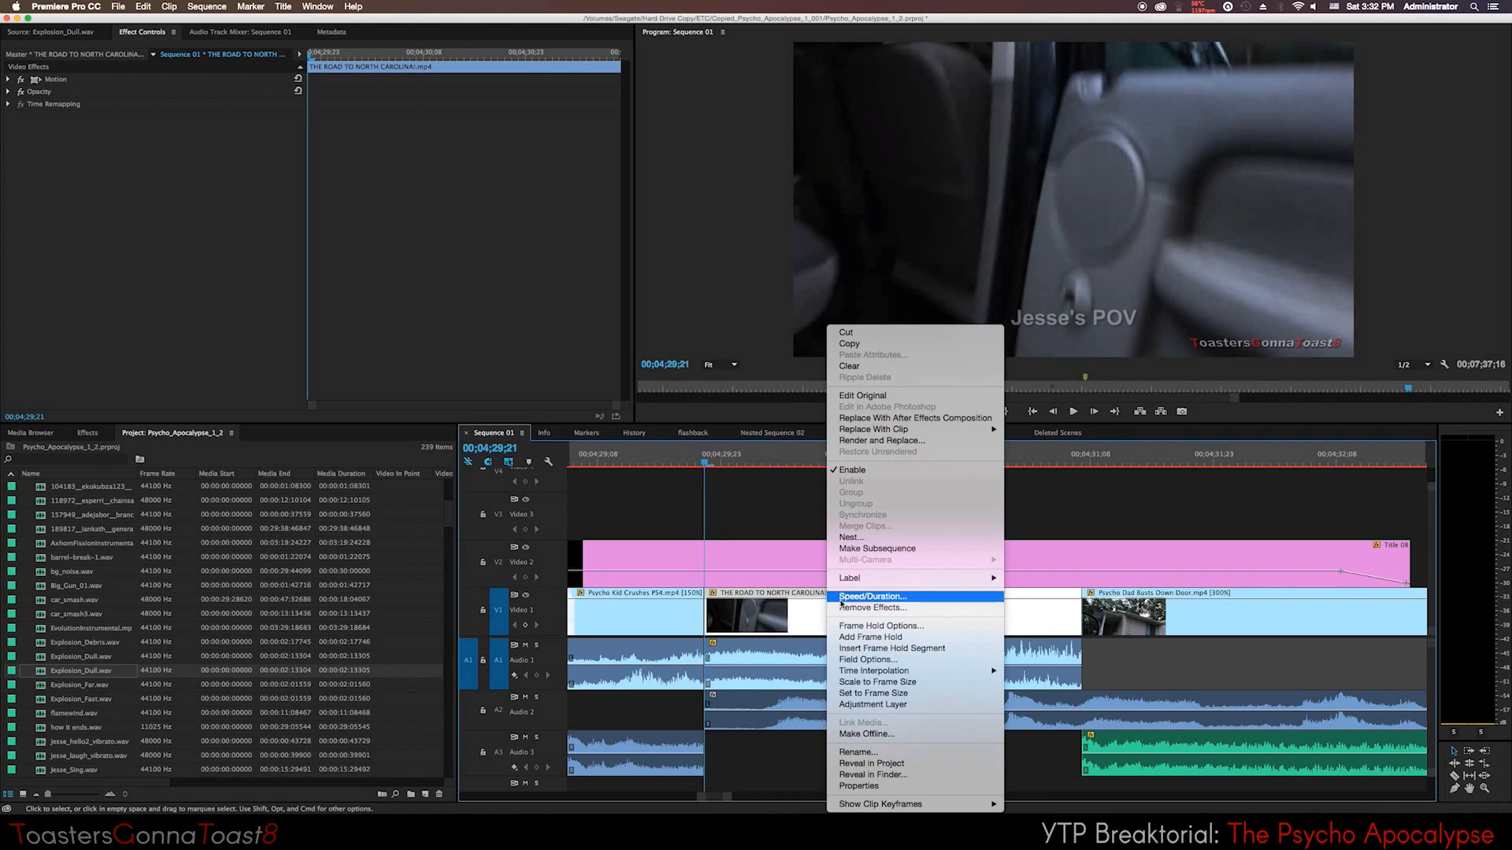
{"action": "left_click", "coordinate": [841, 600]}
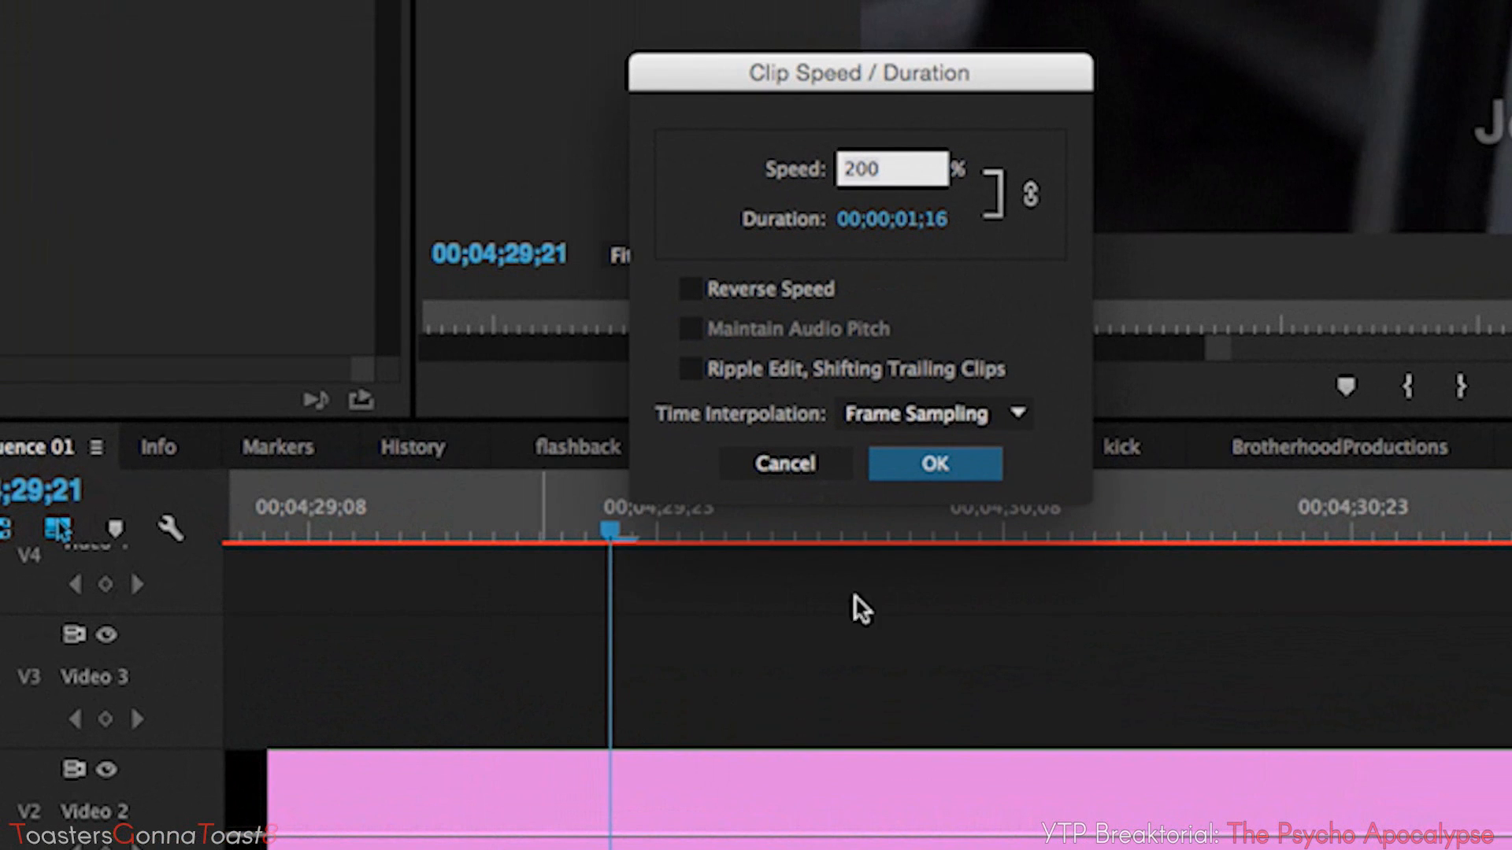
{"action": "left_click", "coordinate": [788, 465]}
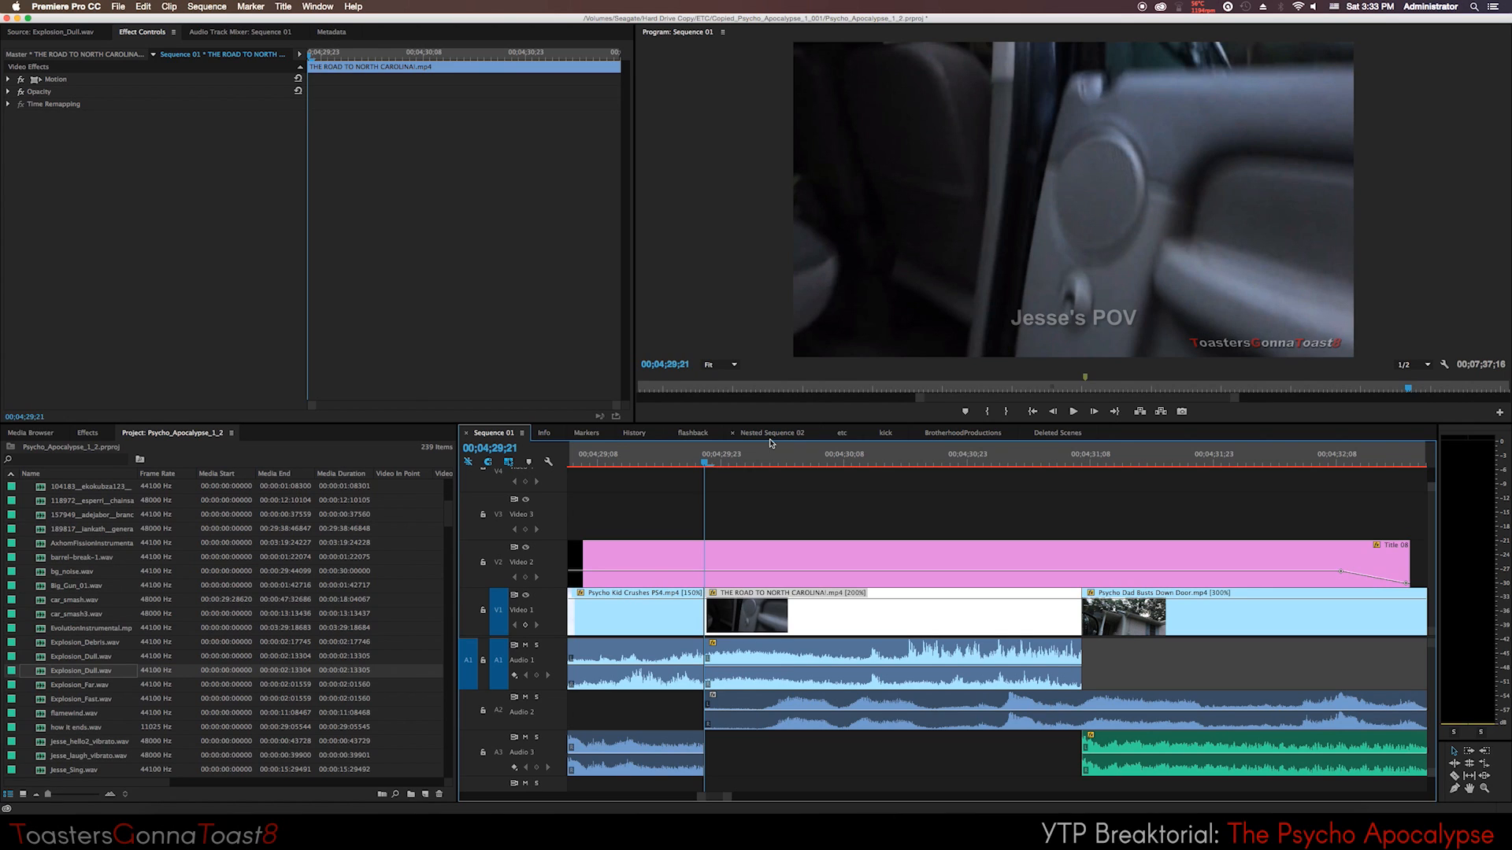
Play and scrub the sped-up driving scenes from the Psycho Dad Busts Down Door clip through the Siri Gets Grandpa Lost! clip.
{"action": "key", "text": "Down"}
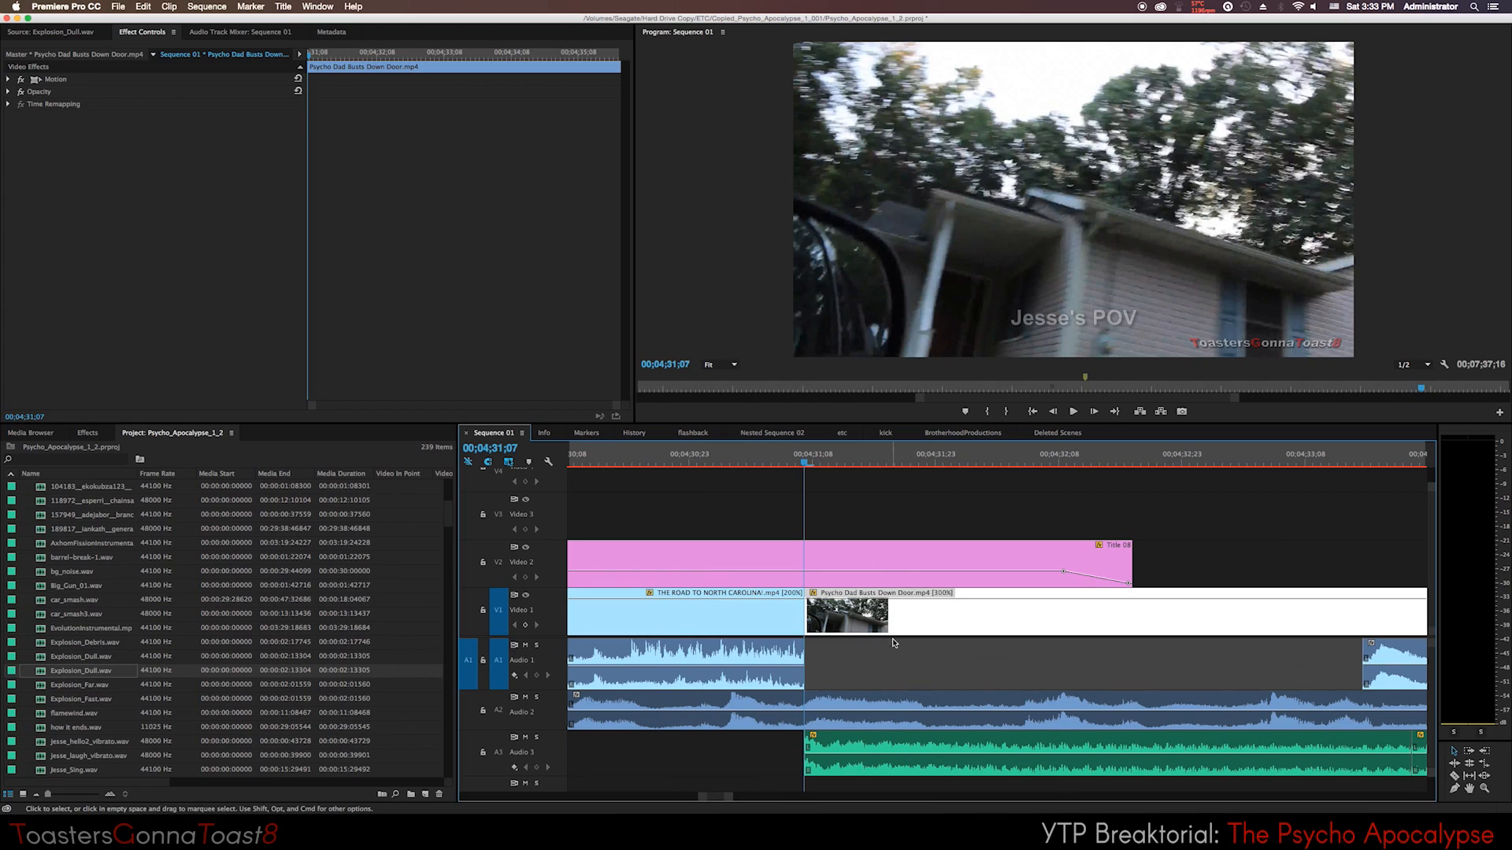
{"action": "key", "text": "space"}
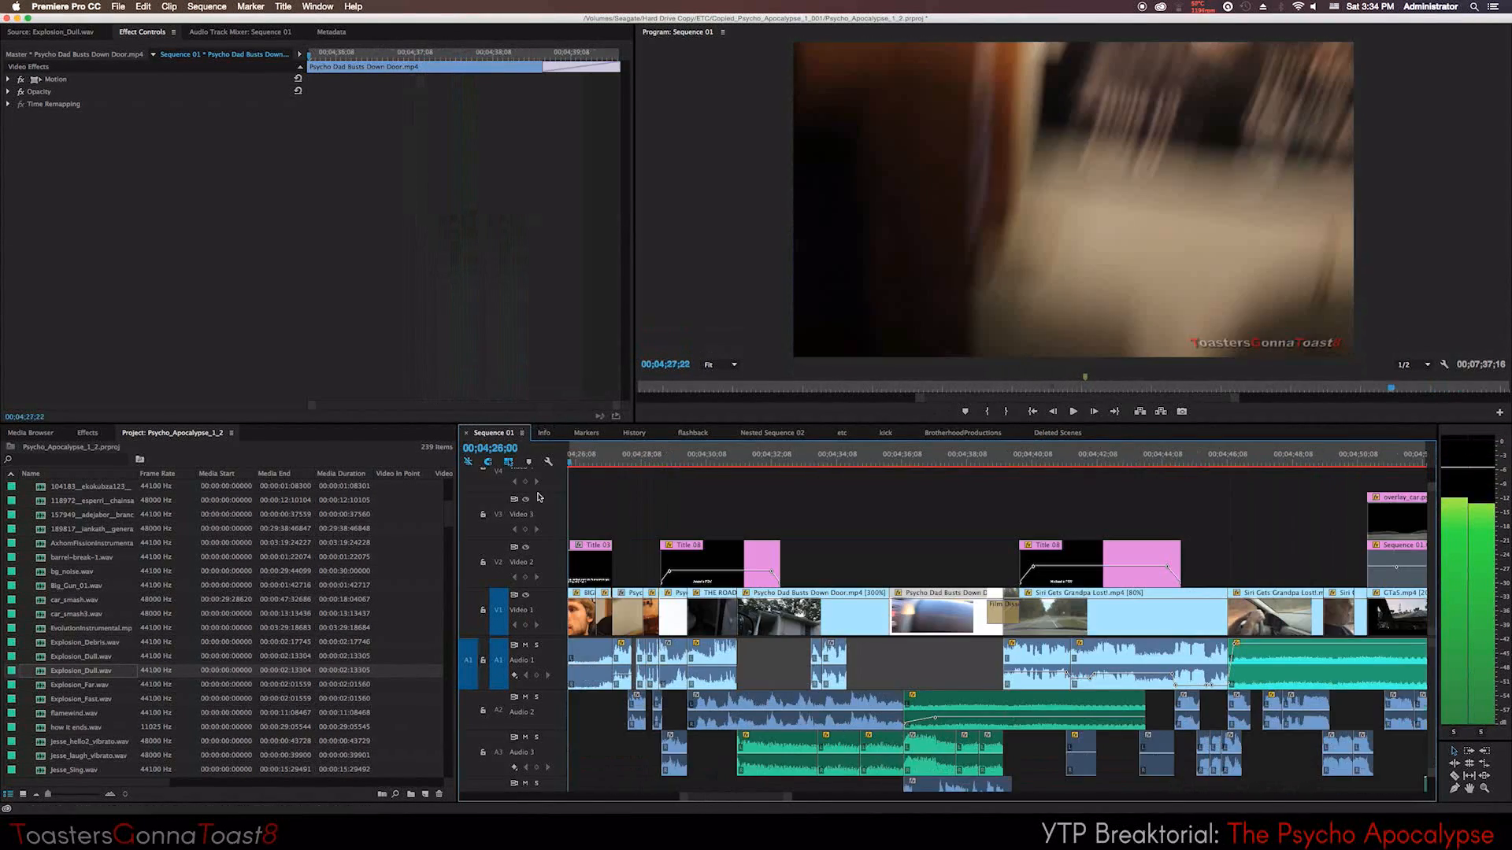
{"action": "left_click_drag", "start_coordinate": [670, 507], "coordinate": [744, 496]}
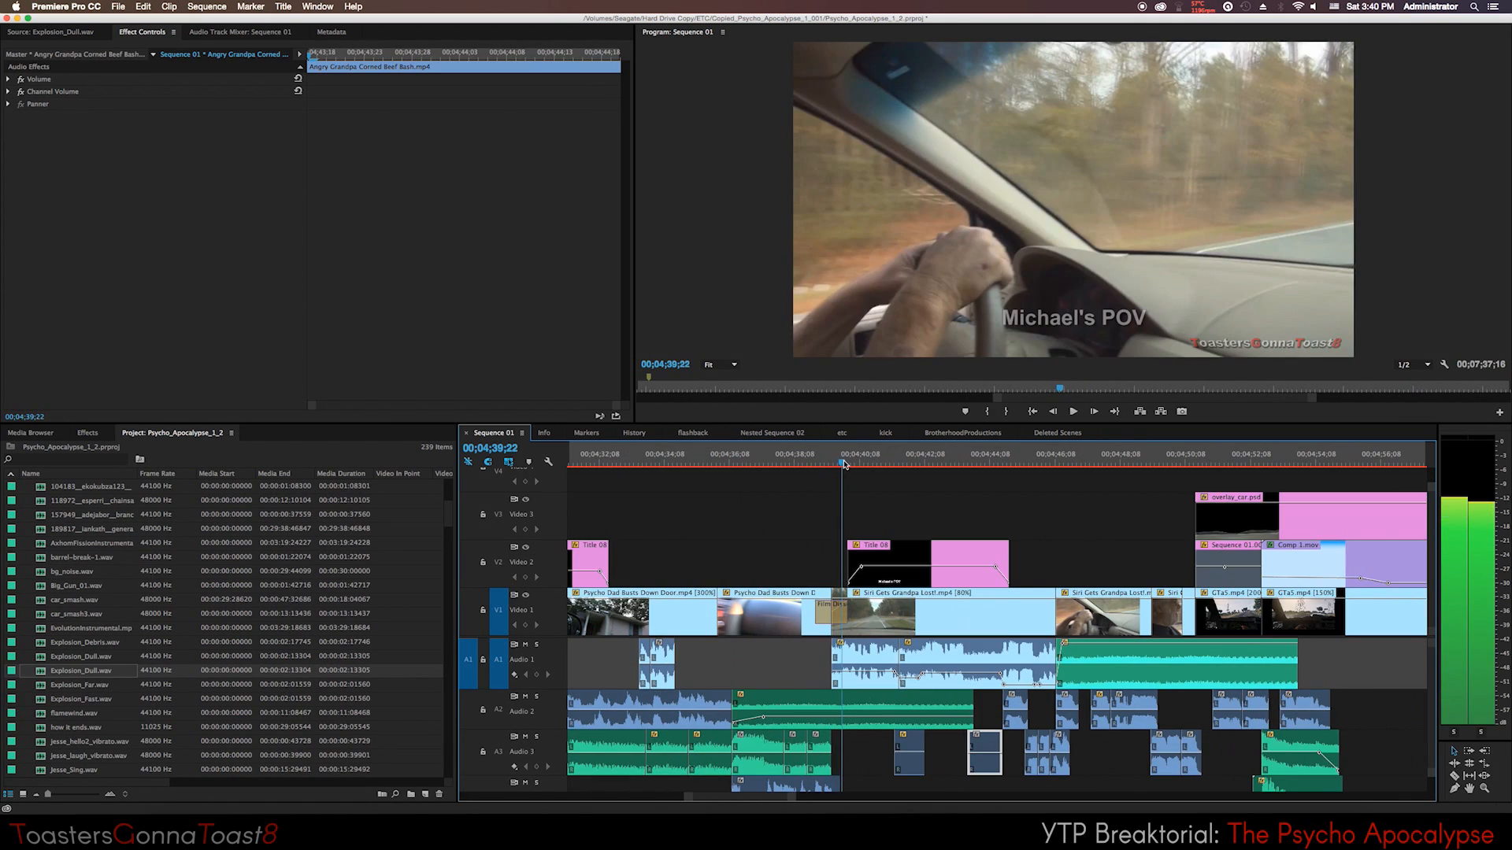
{"action": "left_click_drag", "start_coordinate": [831, 465], "coordinate": [1020, 567]}
{"action": "left_click", "coordinate": [1042, 630]}
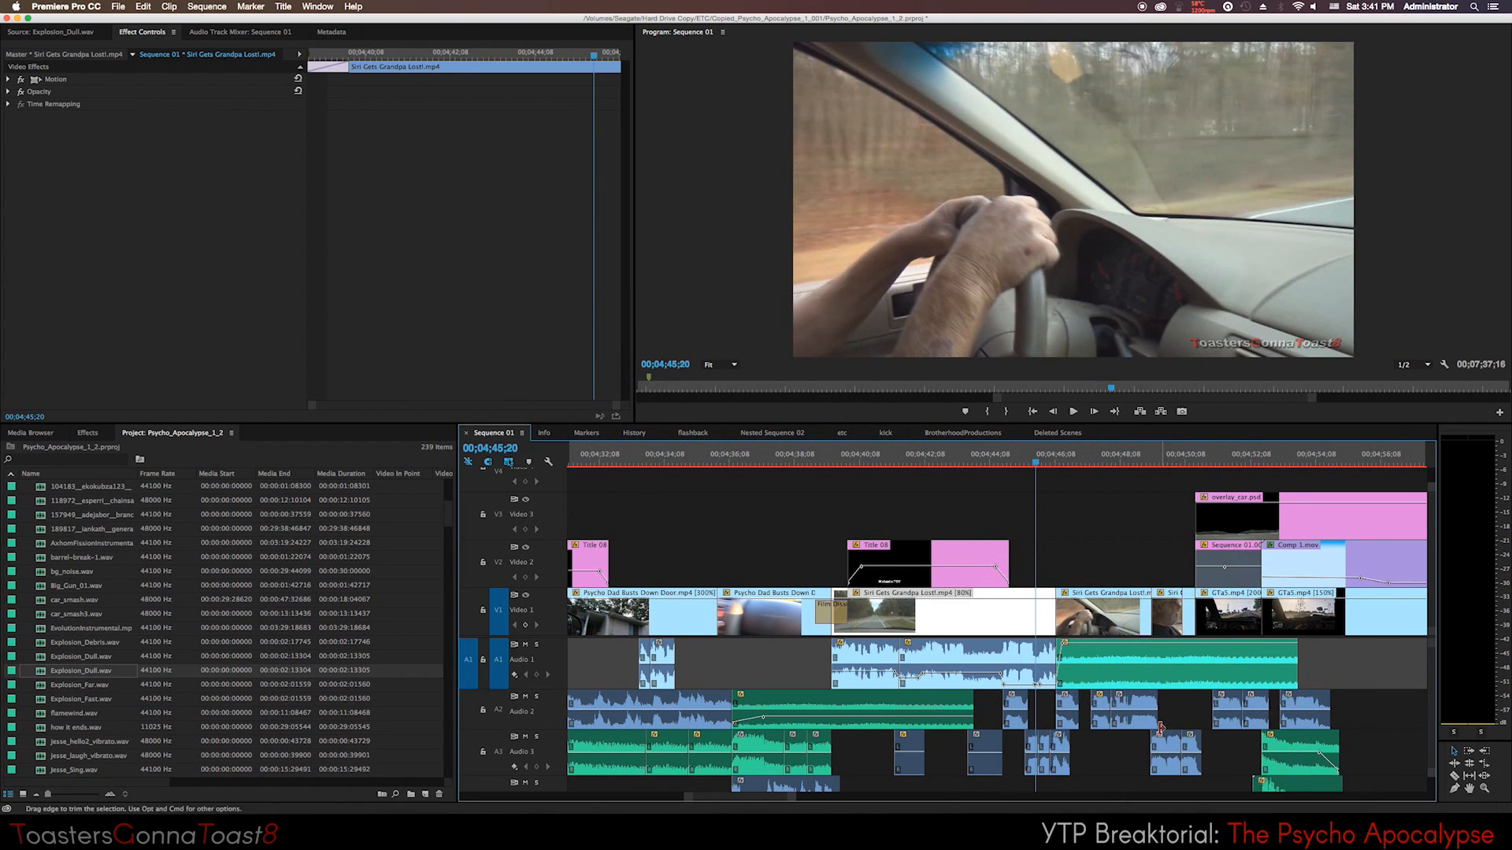
{"action": "left_click", "coordinate": [900, 465]}
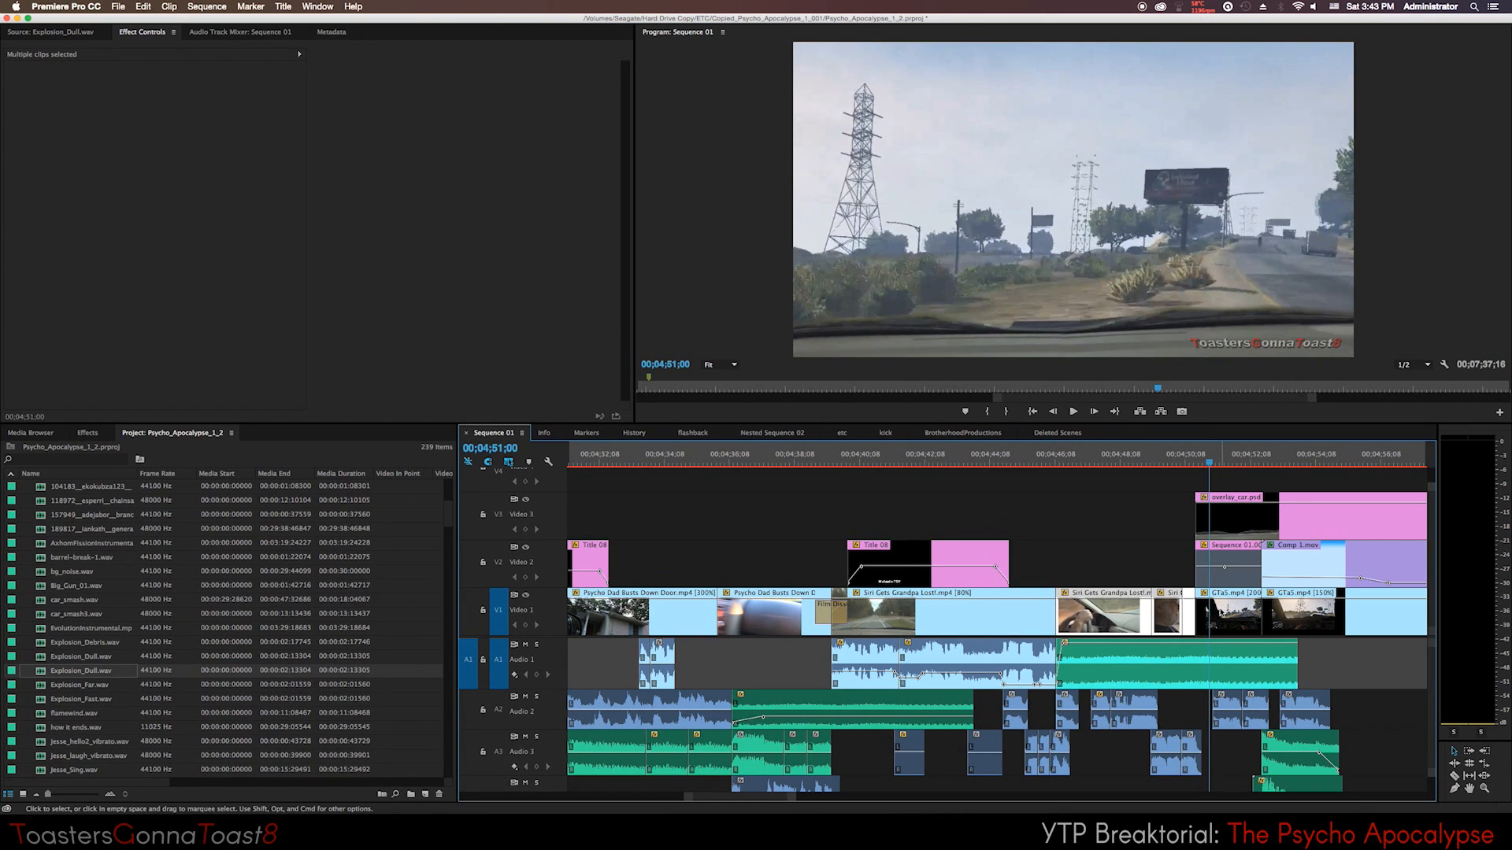
Check the speed and duration settings of the first GTa5.mp4 clip and close them without changes.
{"action": "left_click", "coordinate": [1230, 613]}
{"action": "right_click", "coordinate": [1230, 614]}
{"action": "left_click", "coordinate": [1275, 596]}
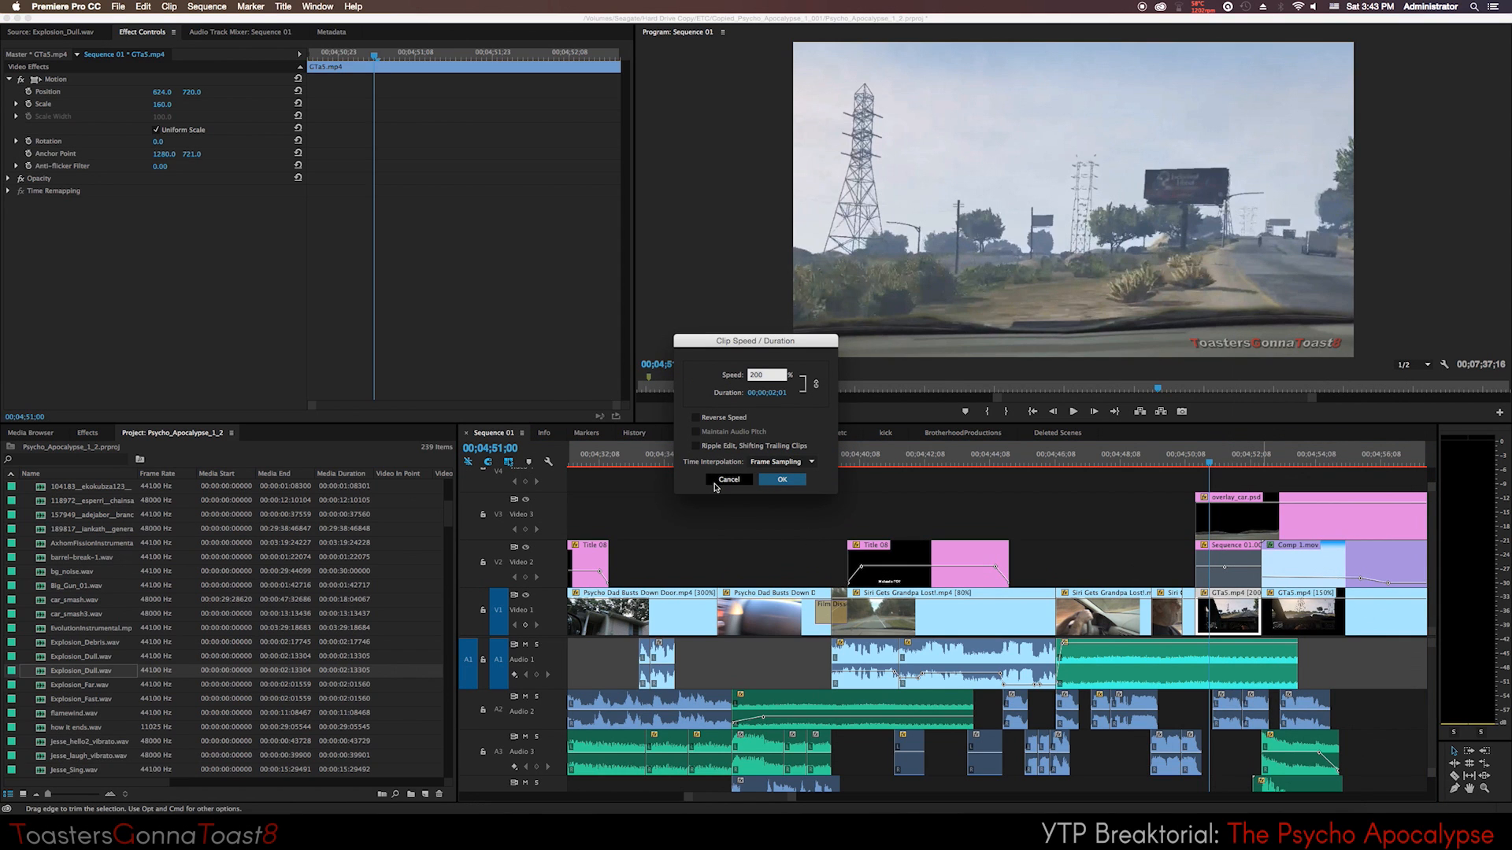
{"action": "left_click", "coordinate": [727, 480]}
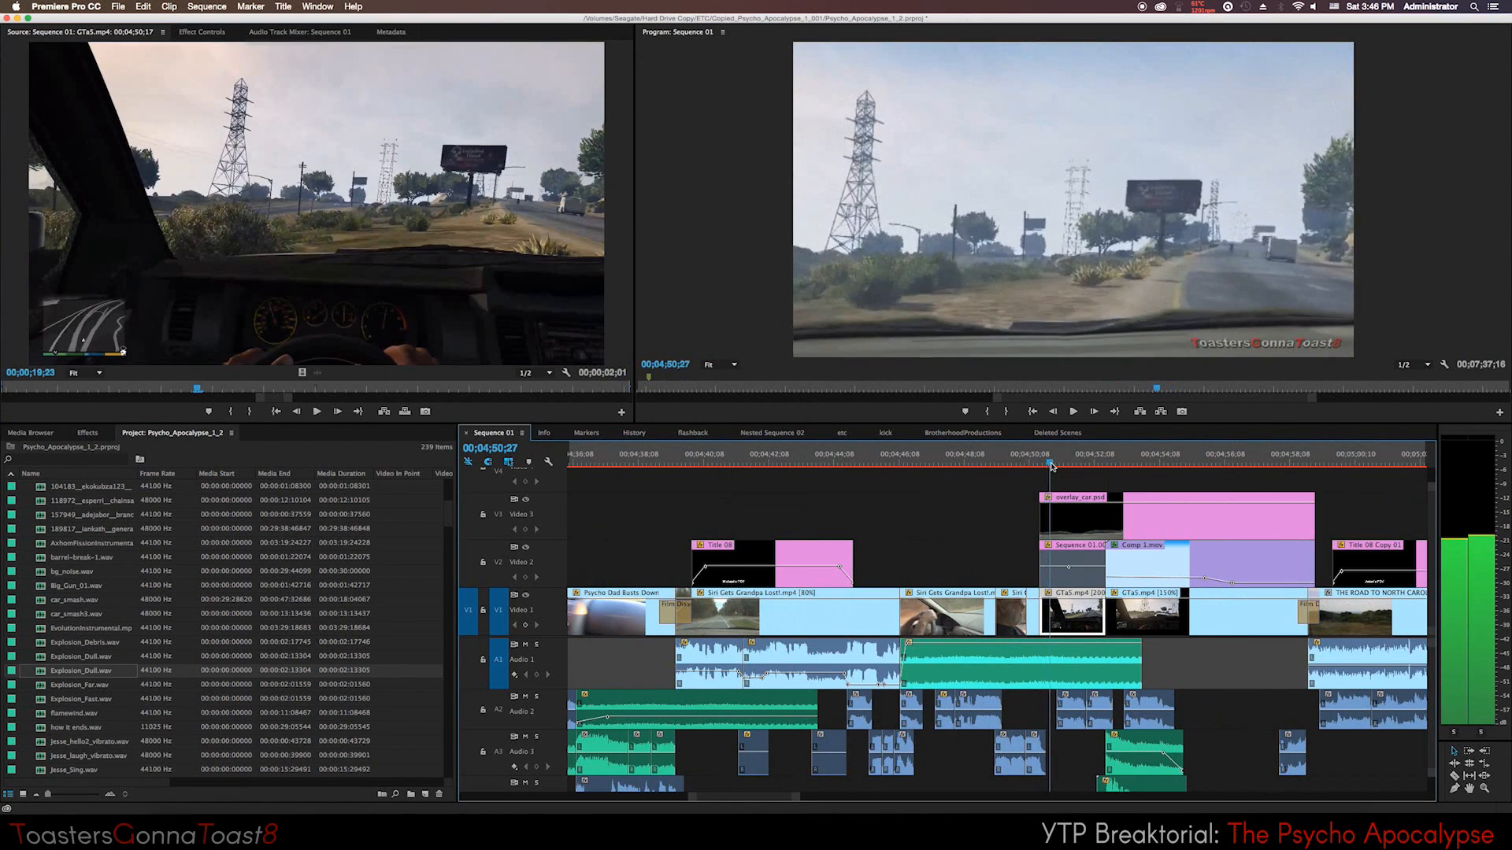
Scrub through the car crash to 00;04;52;25, and play the Comp 1.mov overlay from its first frame in the source monitor.
{"action": "left_click_drag", "start_coordinate": [1068, 468], "coordinate": [1101, 472]}
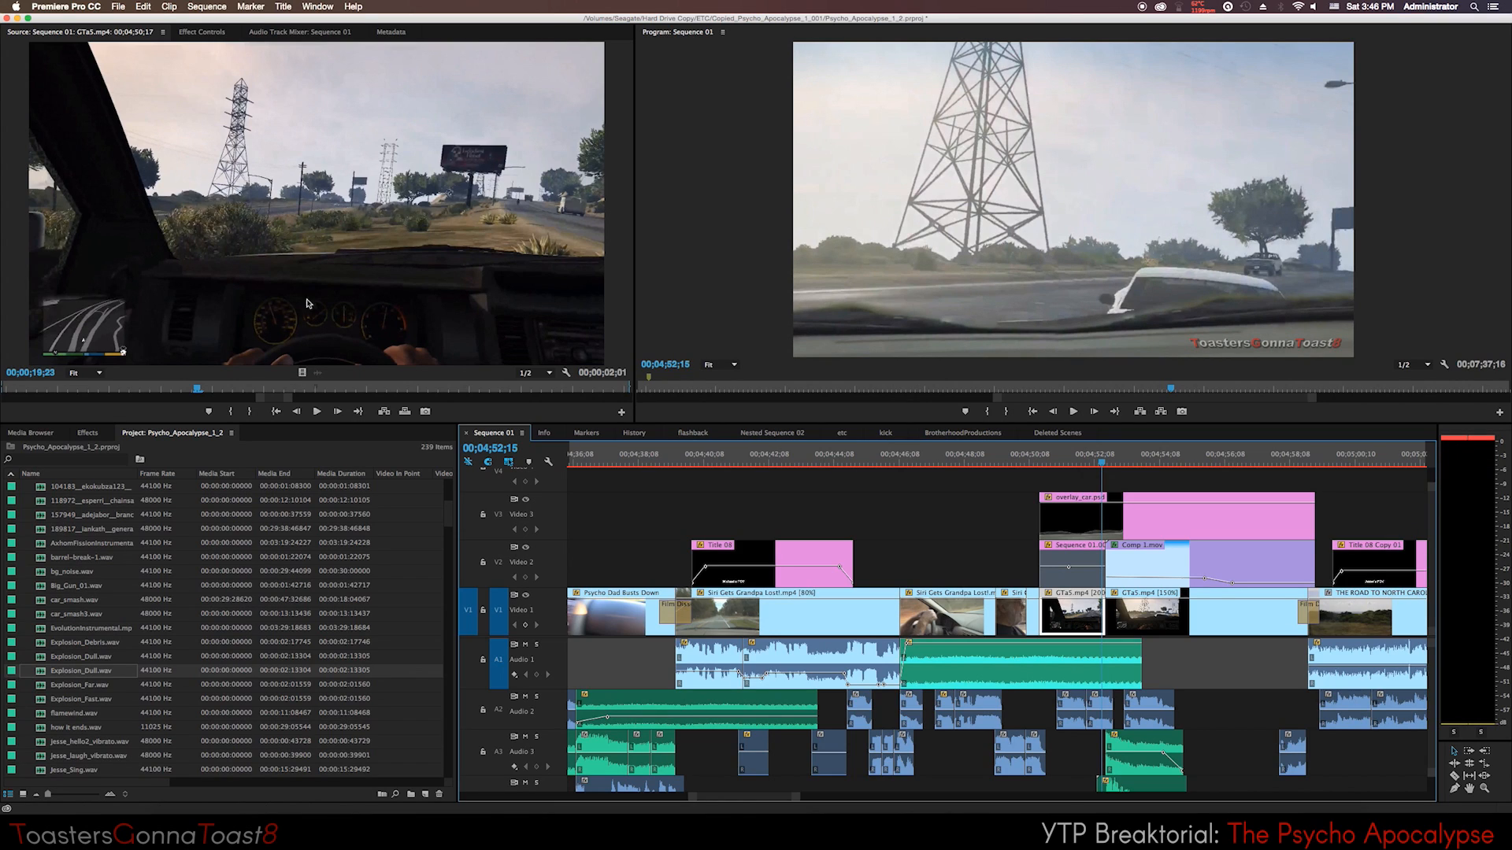
{"action": "mouse_move", "coordinate": [1101, 463]}
{"action": "left_mouse_down"}
{"action": "mouse_move", "coordinate": [1098, 490]}
{"action": "mouse_move", "coordinate": [1112, 490]}
{"action": "left_mouse_up"}
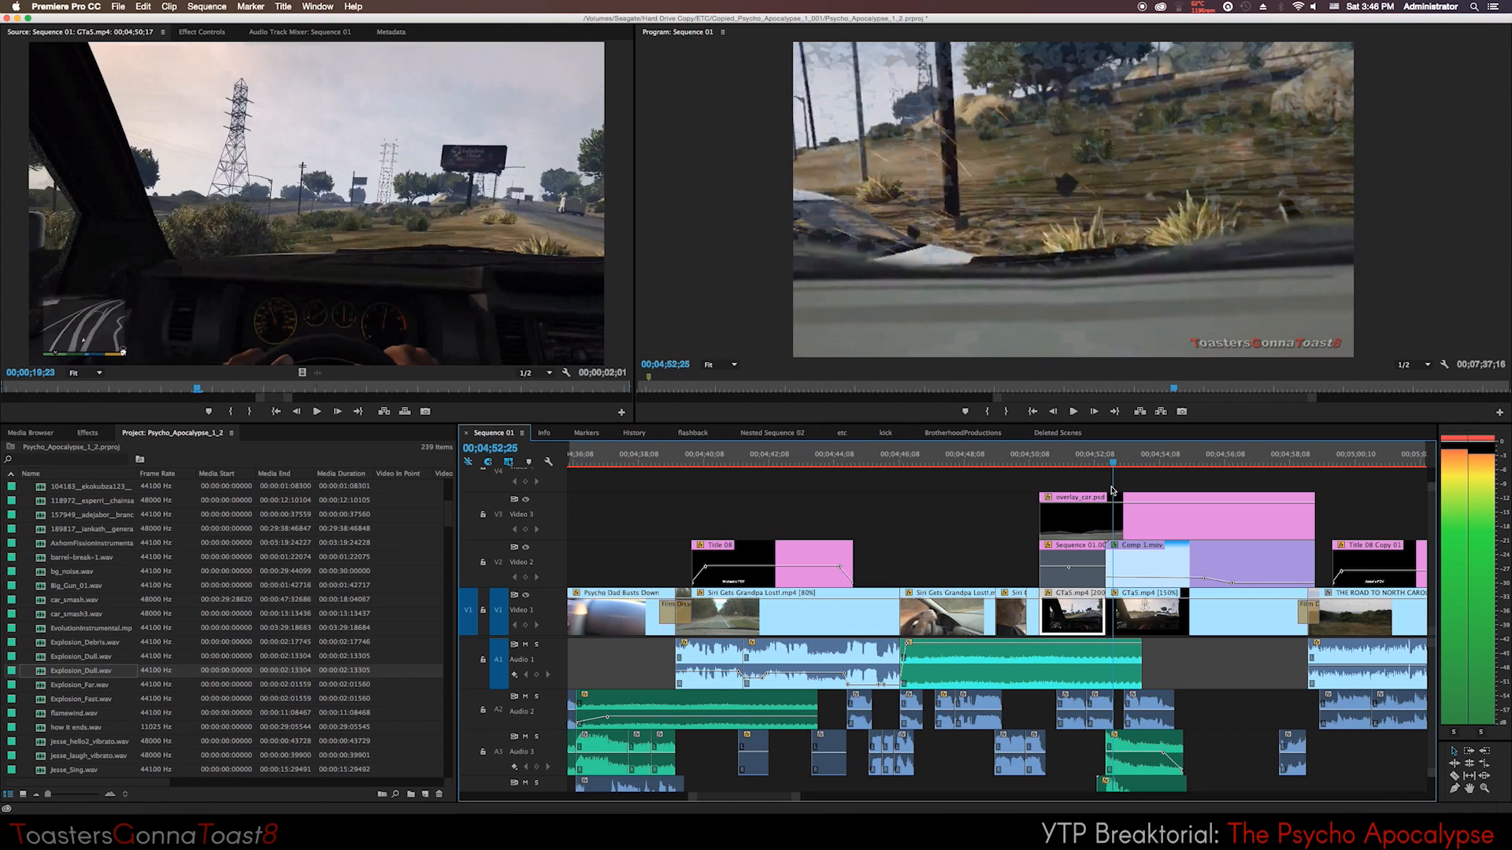
{"action": "double_click", "coordinate": [1176, 578]}
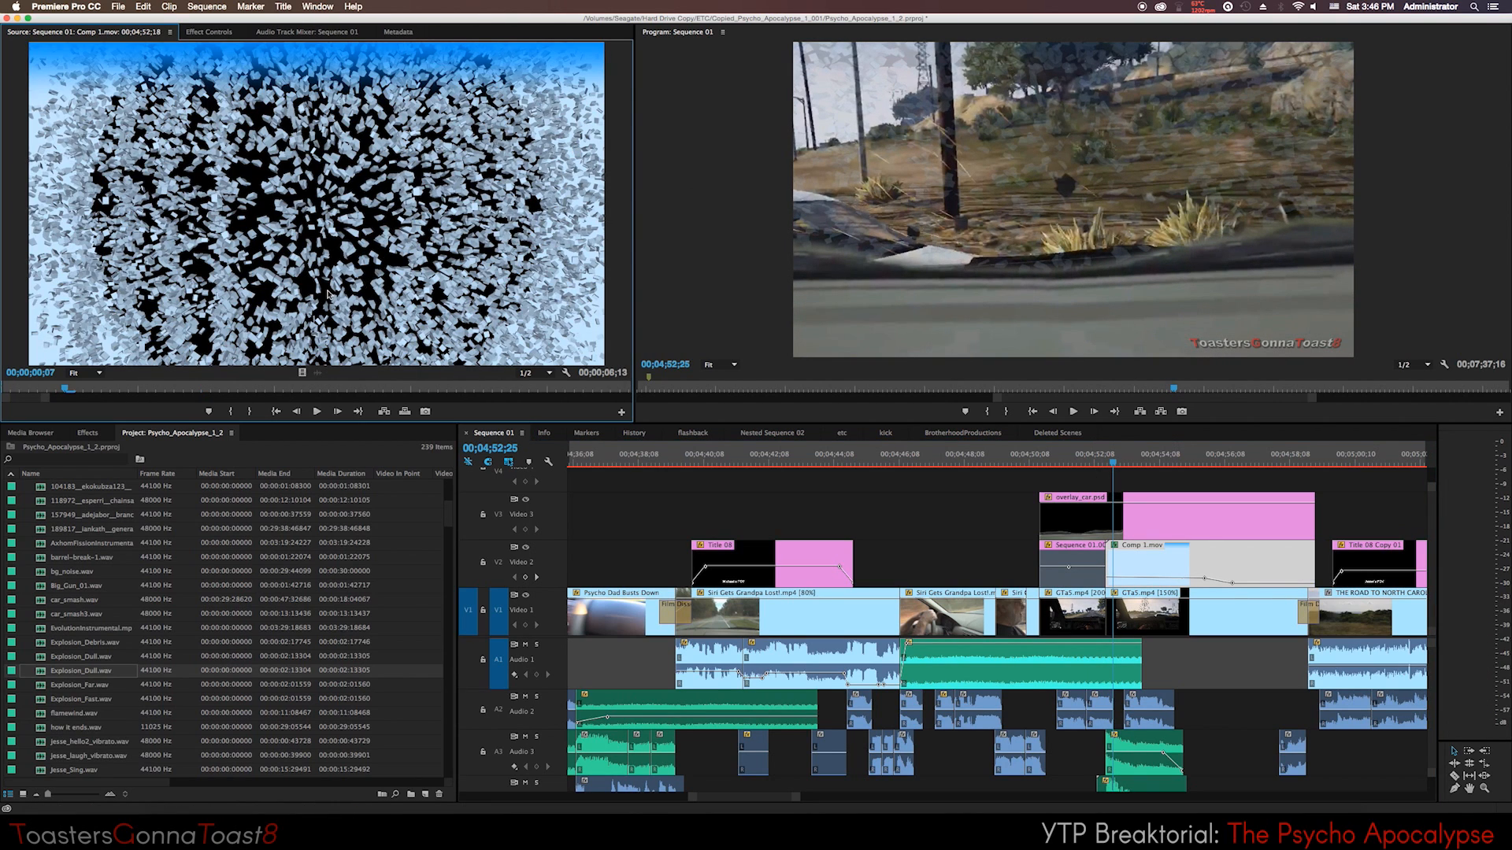
{"action": "key", "text": "Left"}
{"action": "key", "text": "Left"}
{"action": "key", "text": "Left"}
{"action": "key", "text": "Left"}
{"action": "key", "text": "Left"}
{"action": "key", "text": "Left"}
{"action": "key", "text": "Left"}
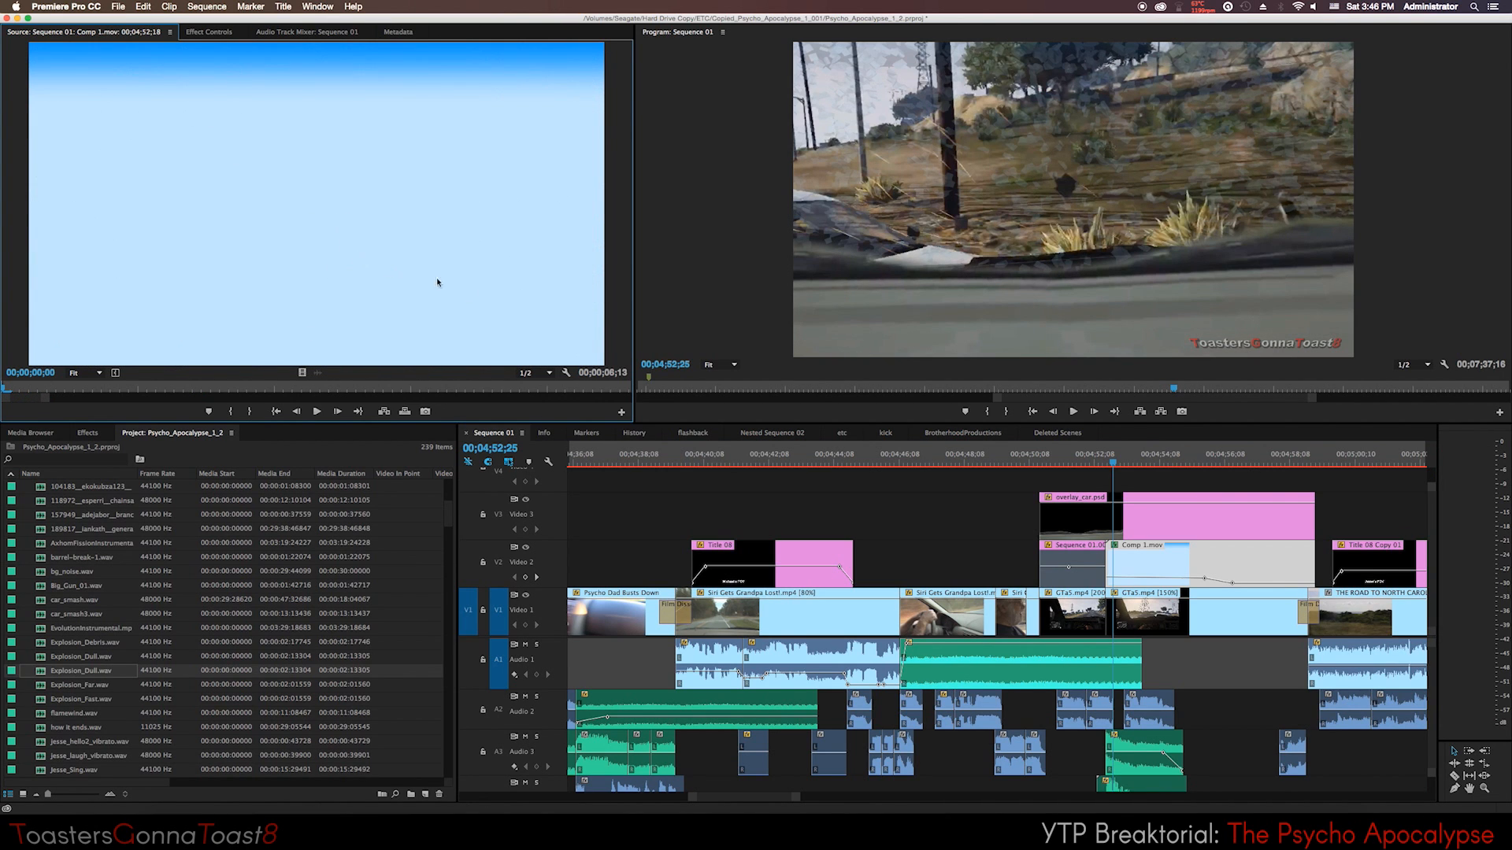
{"action": "key", "text": "space"}
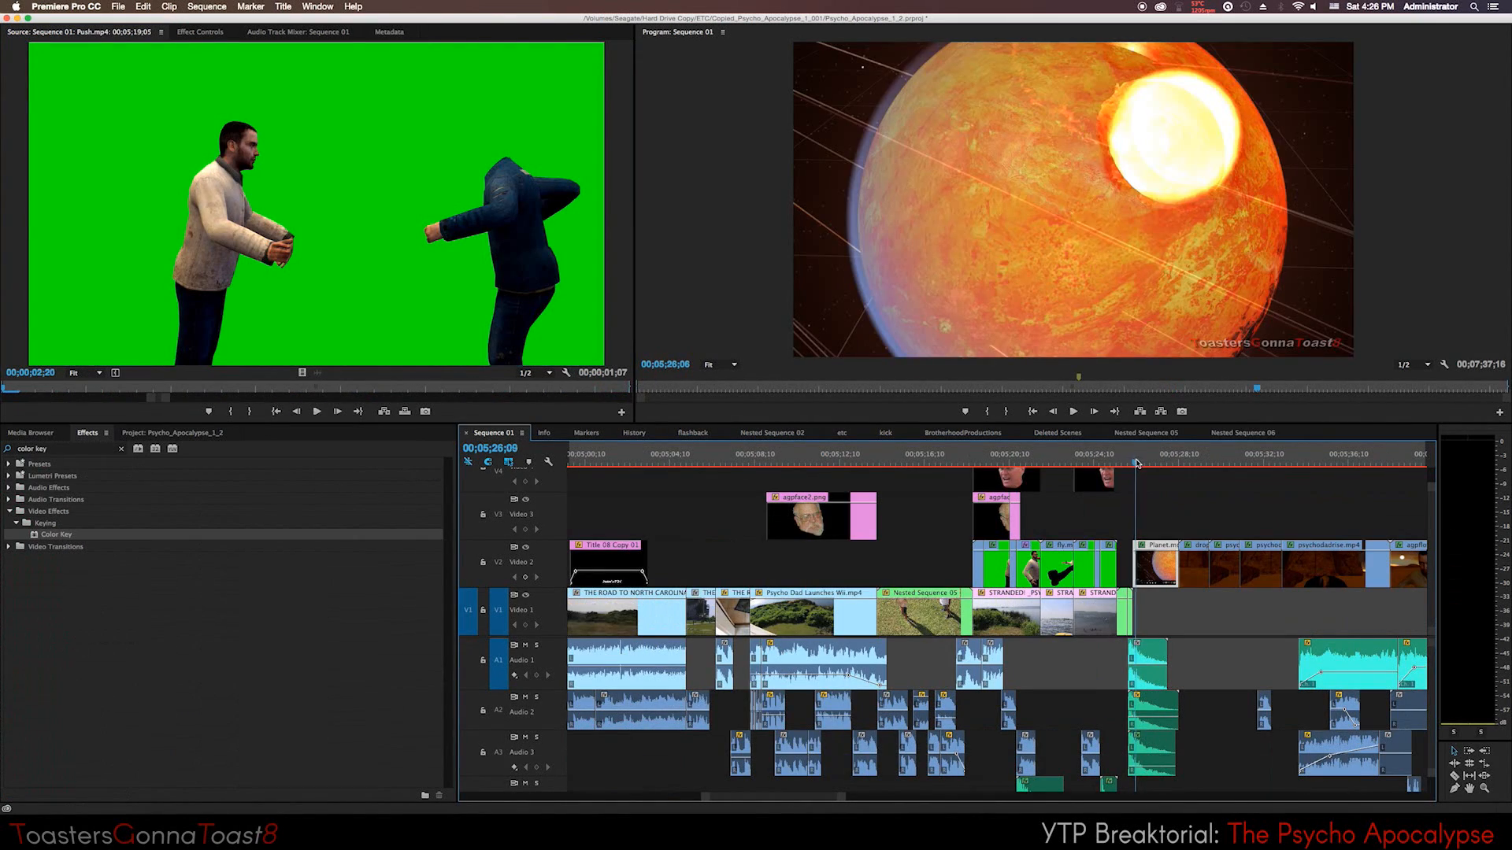
Review the planet impact near 00;05;26;06 and play the original Planet.mov footage in the source monitor.
{"action": "left_click_drag", "start_coordinate": [1136, 463], "coordinate": [1141, 463]}
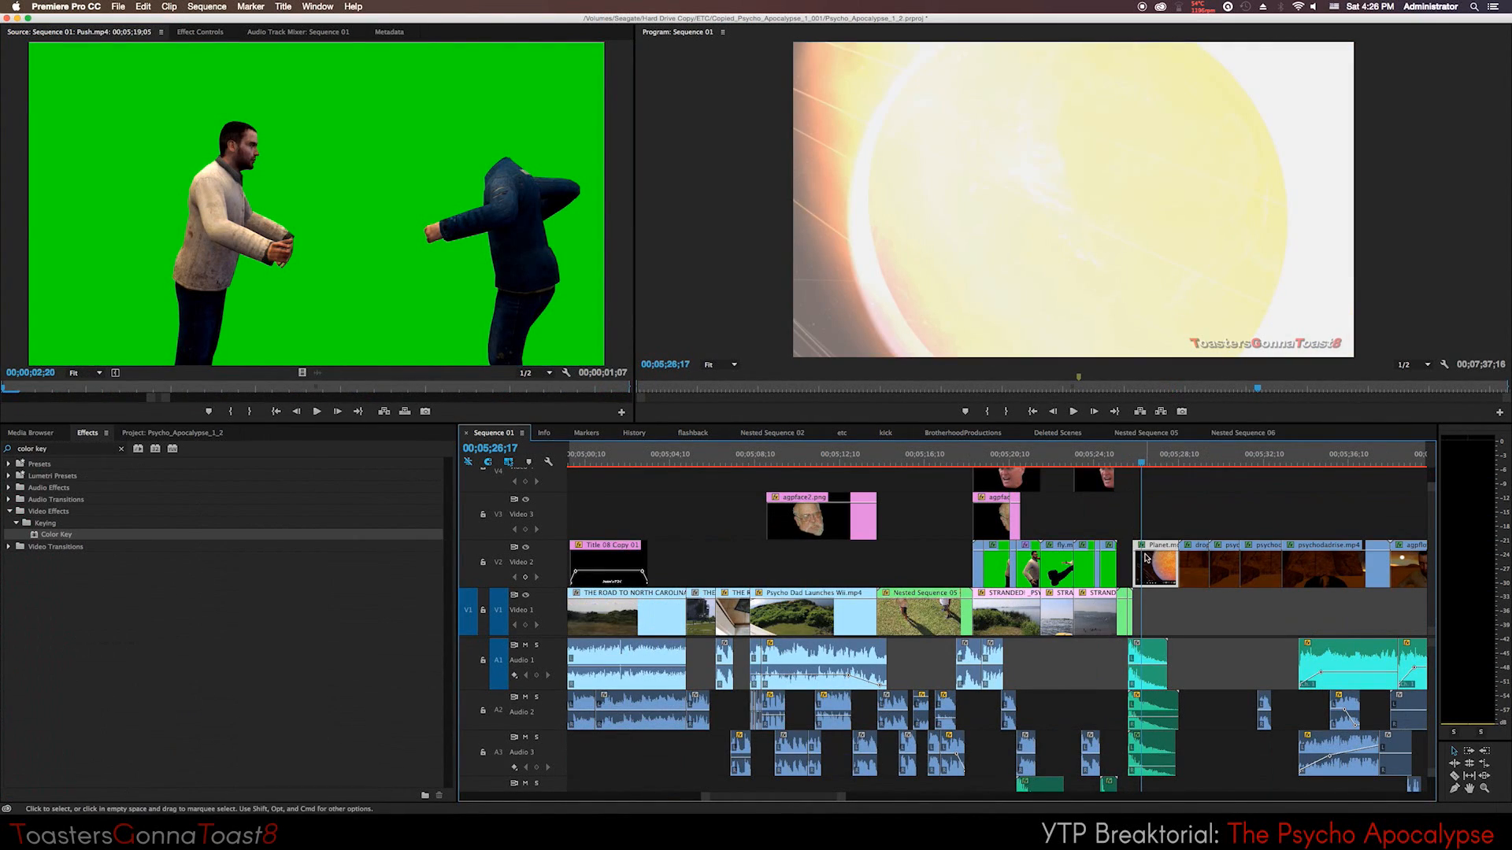
{"action": "double_click", "coordinate": [1146, 557]}
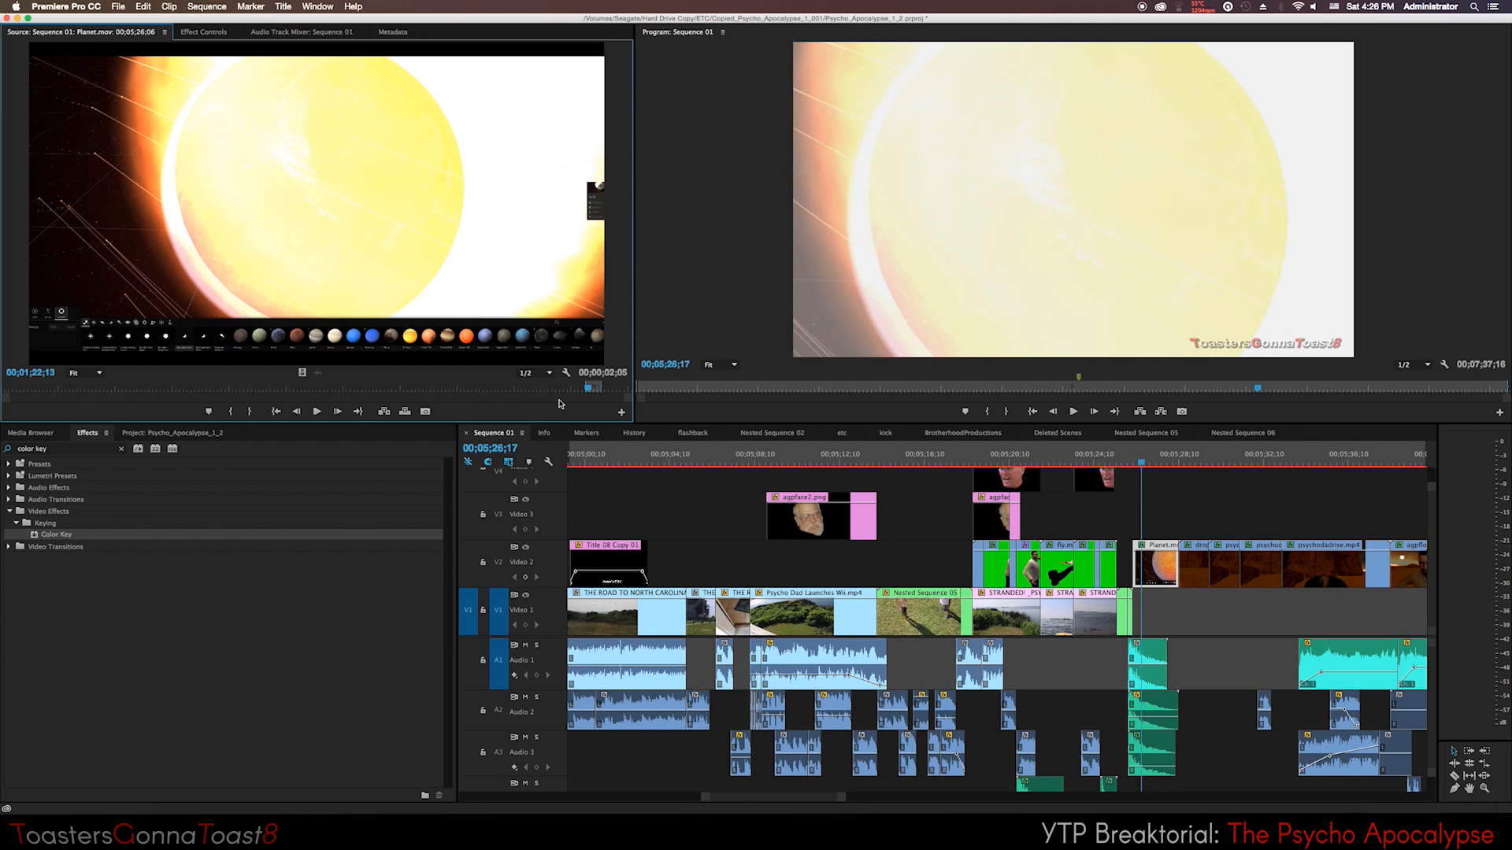
{"action": "left_click_drag", "start_coordinate": [588, 388], "coordinate": [586, 389]}
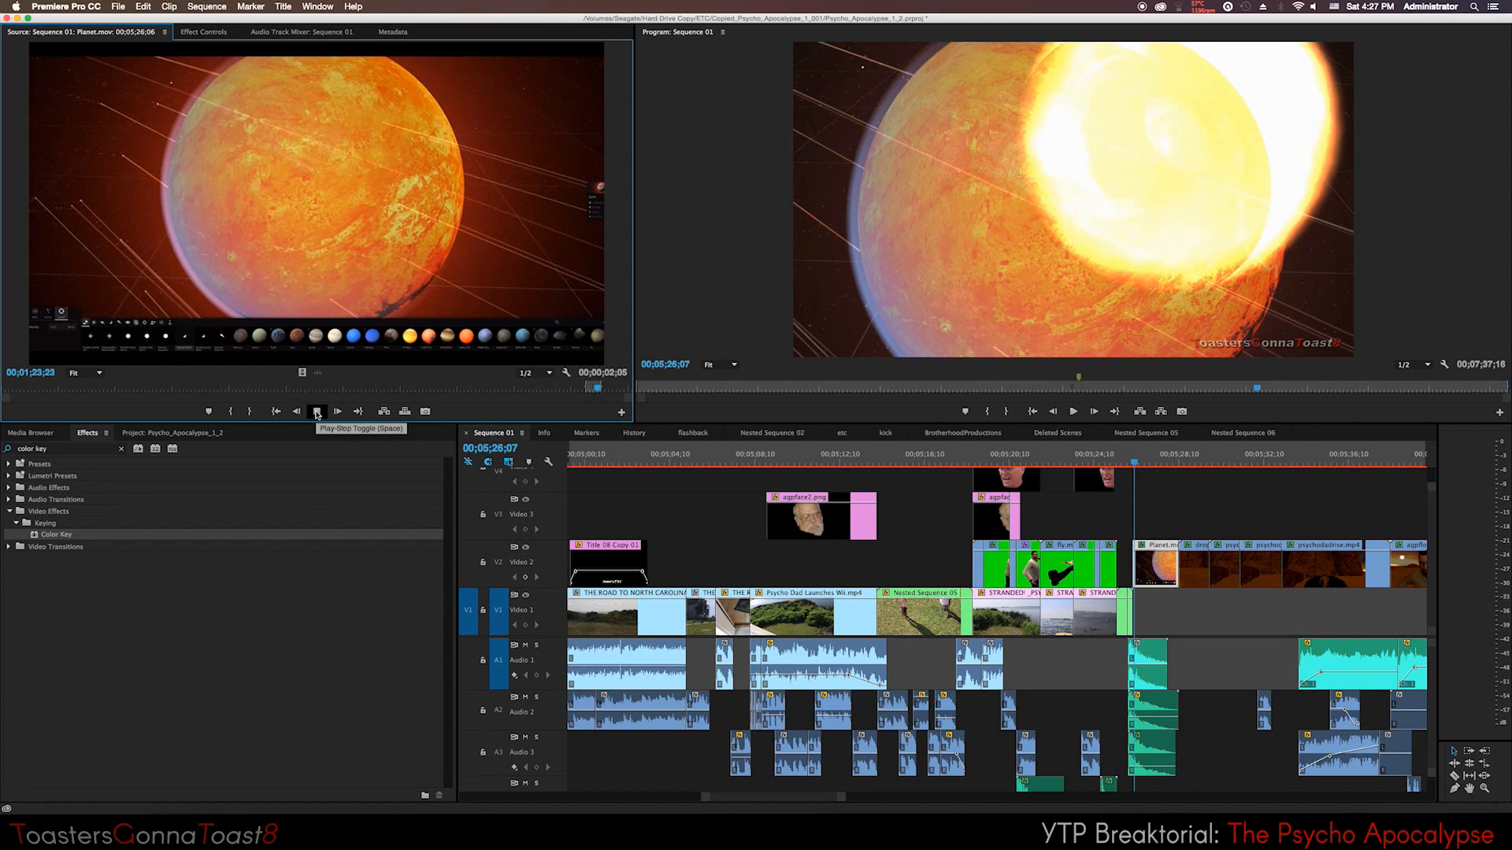
{"action": "left_click", "coordinate": [316, 412]}
{"action": "left_click_drag", "start_coordinate": [1136, 466], "coordinate": [1134, 468]}
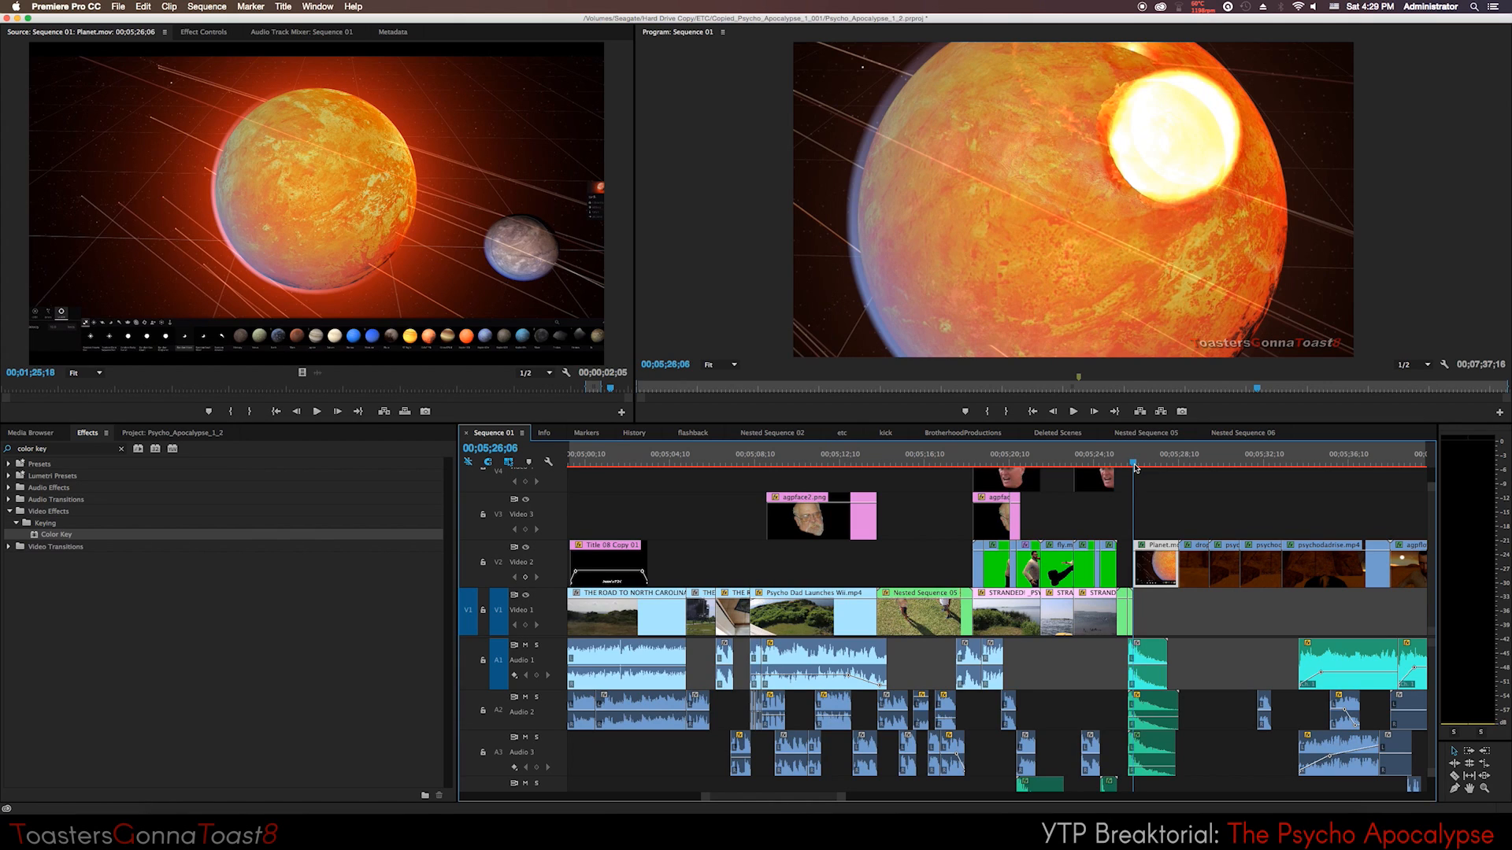
At 00;05;35;06, hide the Black Video tracks V11 and V12 to show the picture without the upper letterbox bar.
{"action": "left_click_drag", "start_coordinate": [1135, 468], "coordinate": [1324, 449]}
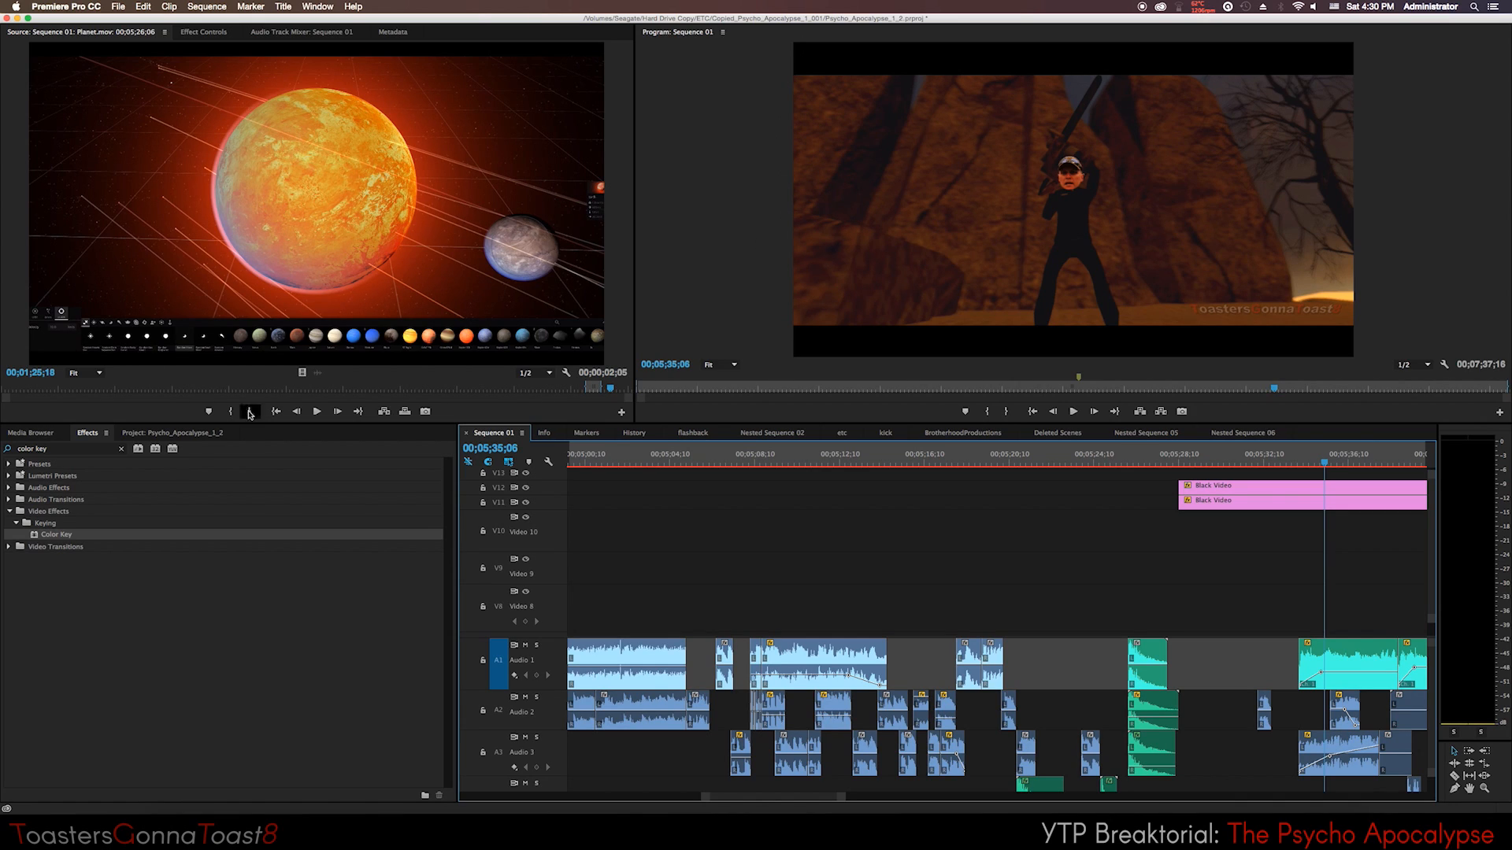
{"action": "left_click", "coordinate": [526, 502]}
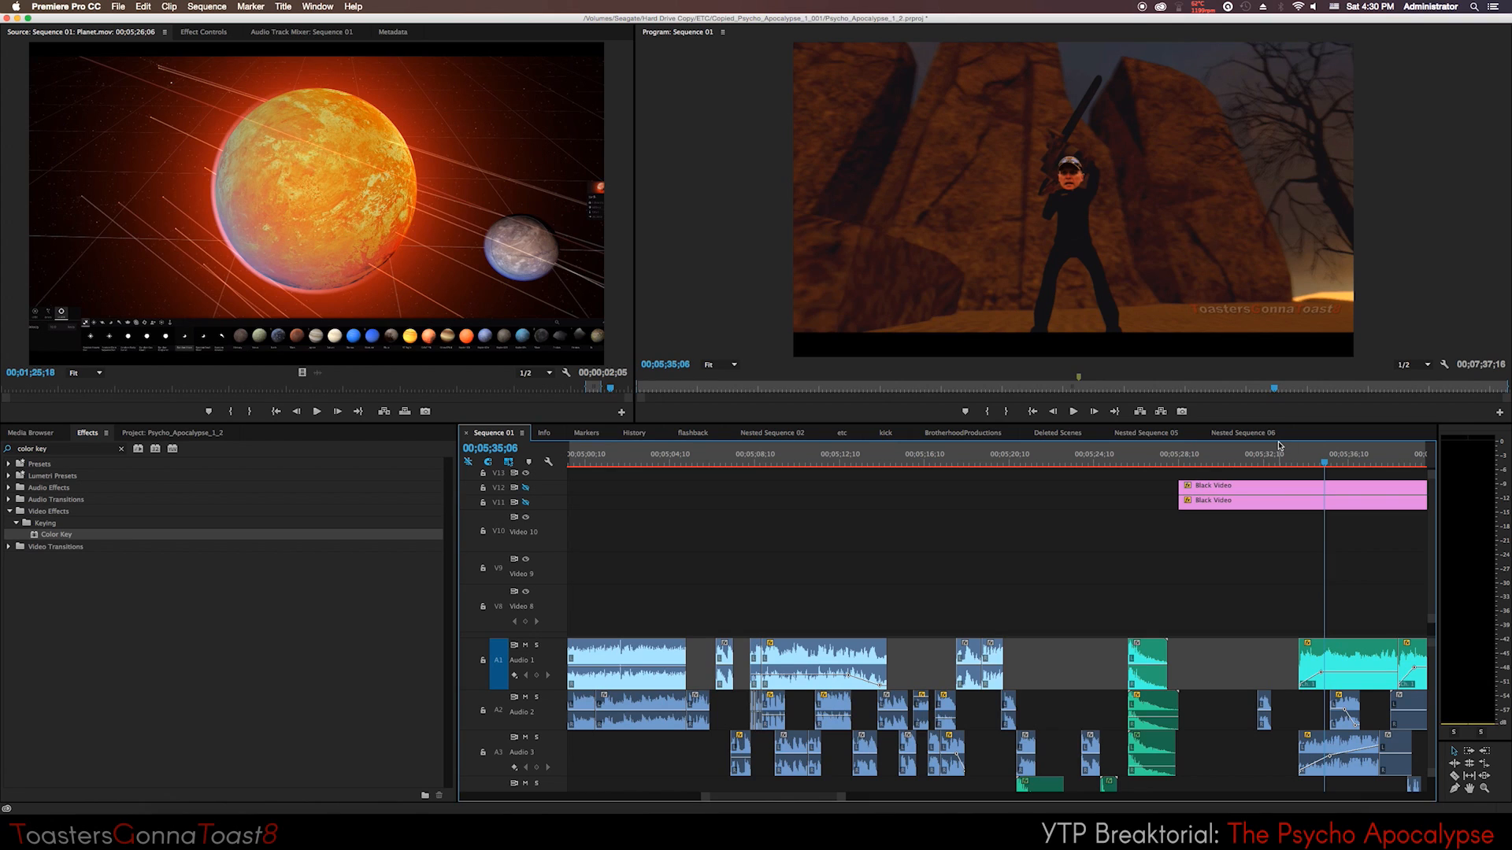
{"action": "scroll", "coordinate": [1422, 589], "scroll_direction": "down", "scroll_amount": 5}
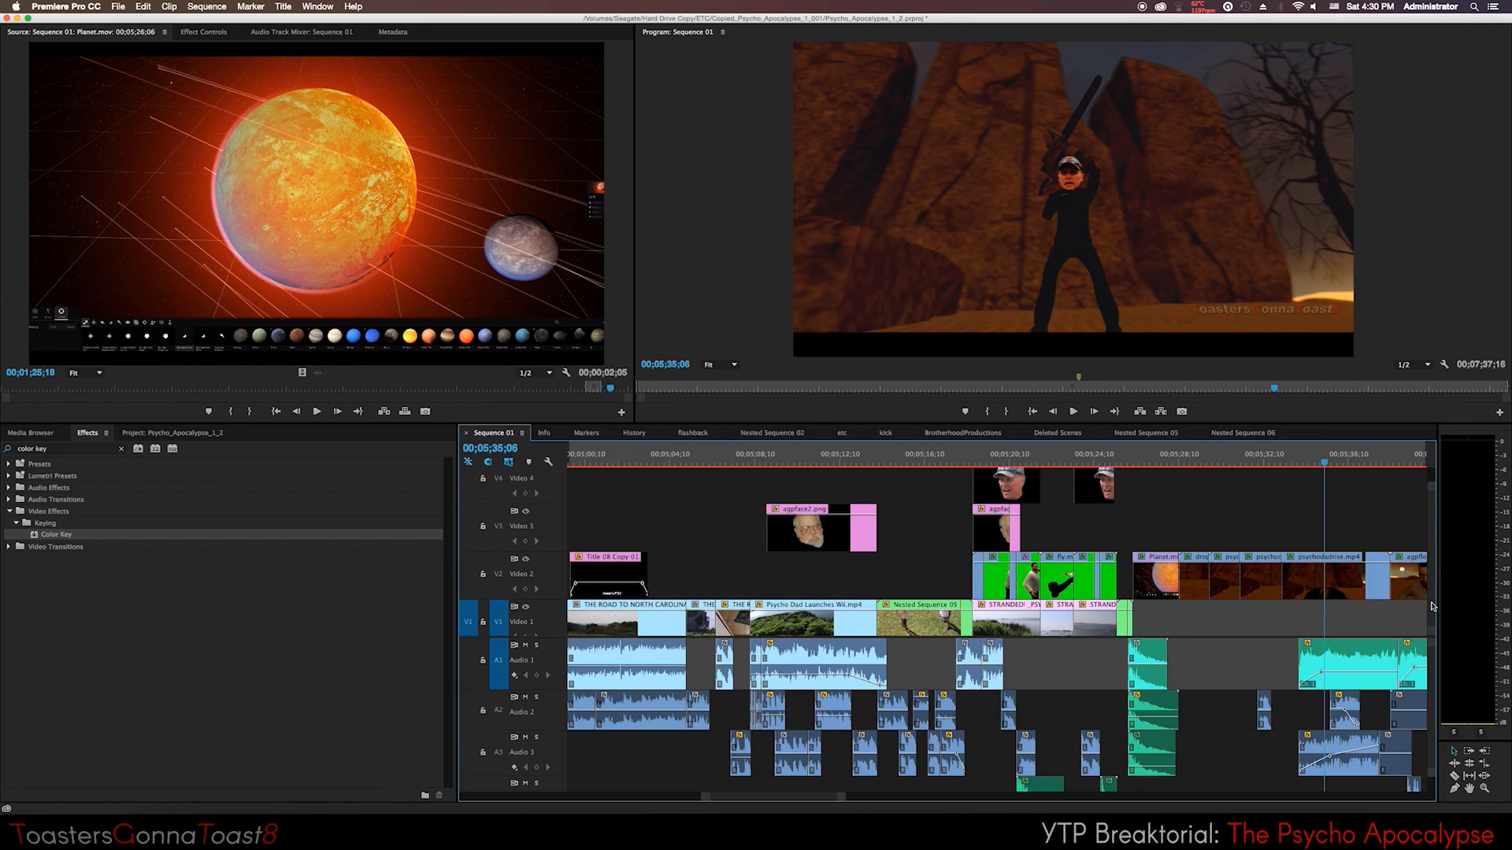
Toggle the Brightness & Contrast effect on the psychodadrise.mp4 clip at 00;05;35;06 to compare the picture with and without it.
{"action": "left_click", "coordinate": [1333, 592]}
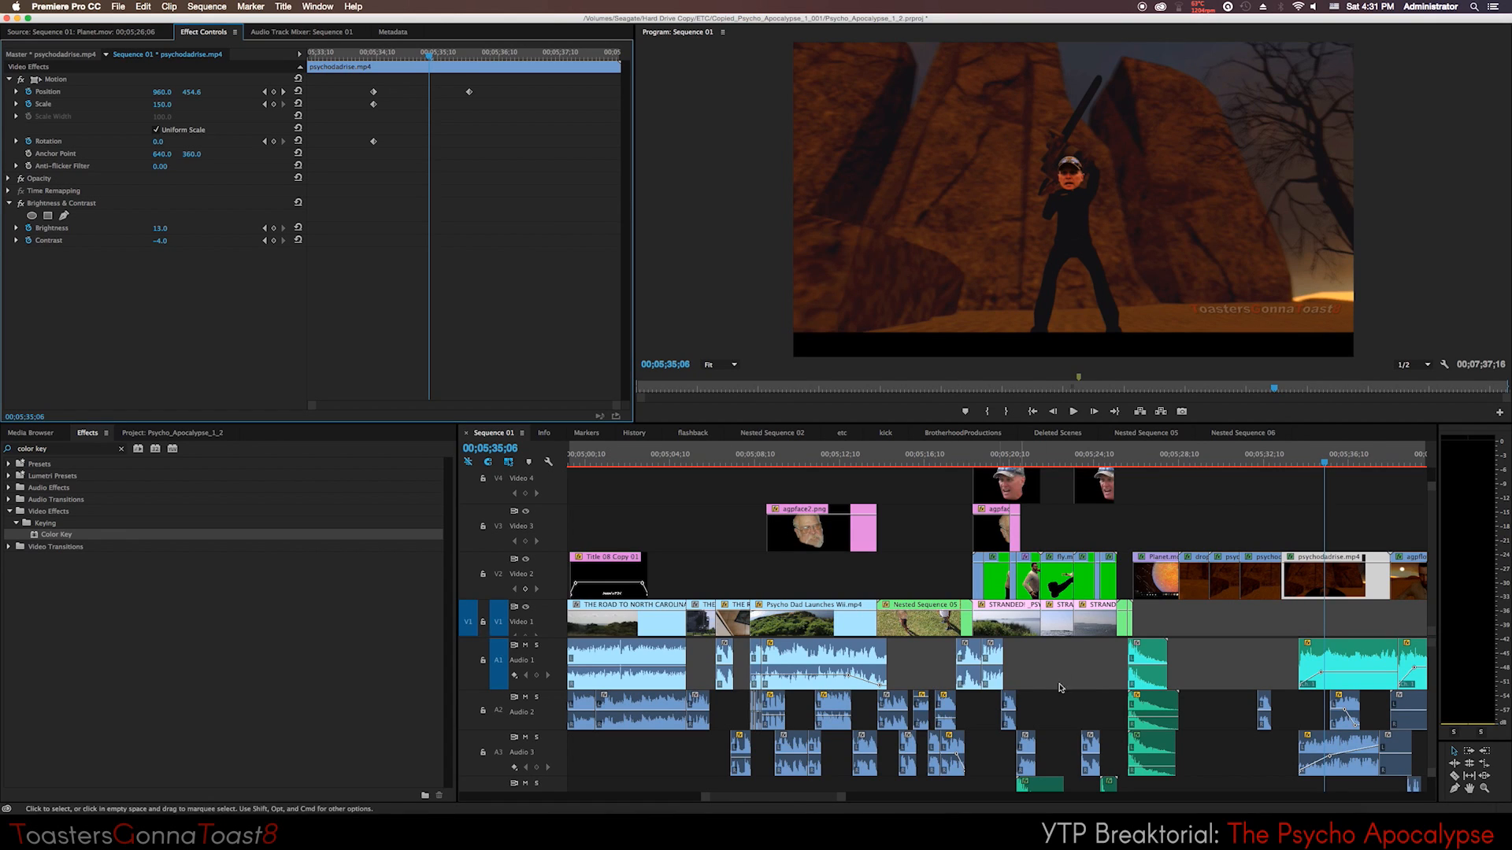
{"action": "scroll", "coordinate": [786, 802], "scroll_direction": "right", "scroll_amount": 3}
{"action": "scroll", "coordinate": [785, 803], "scroll_direction": "right", "scroll_amount": 3}
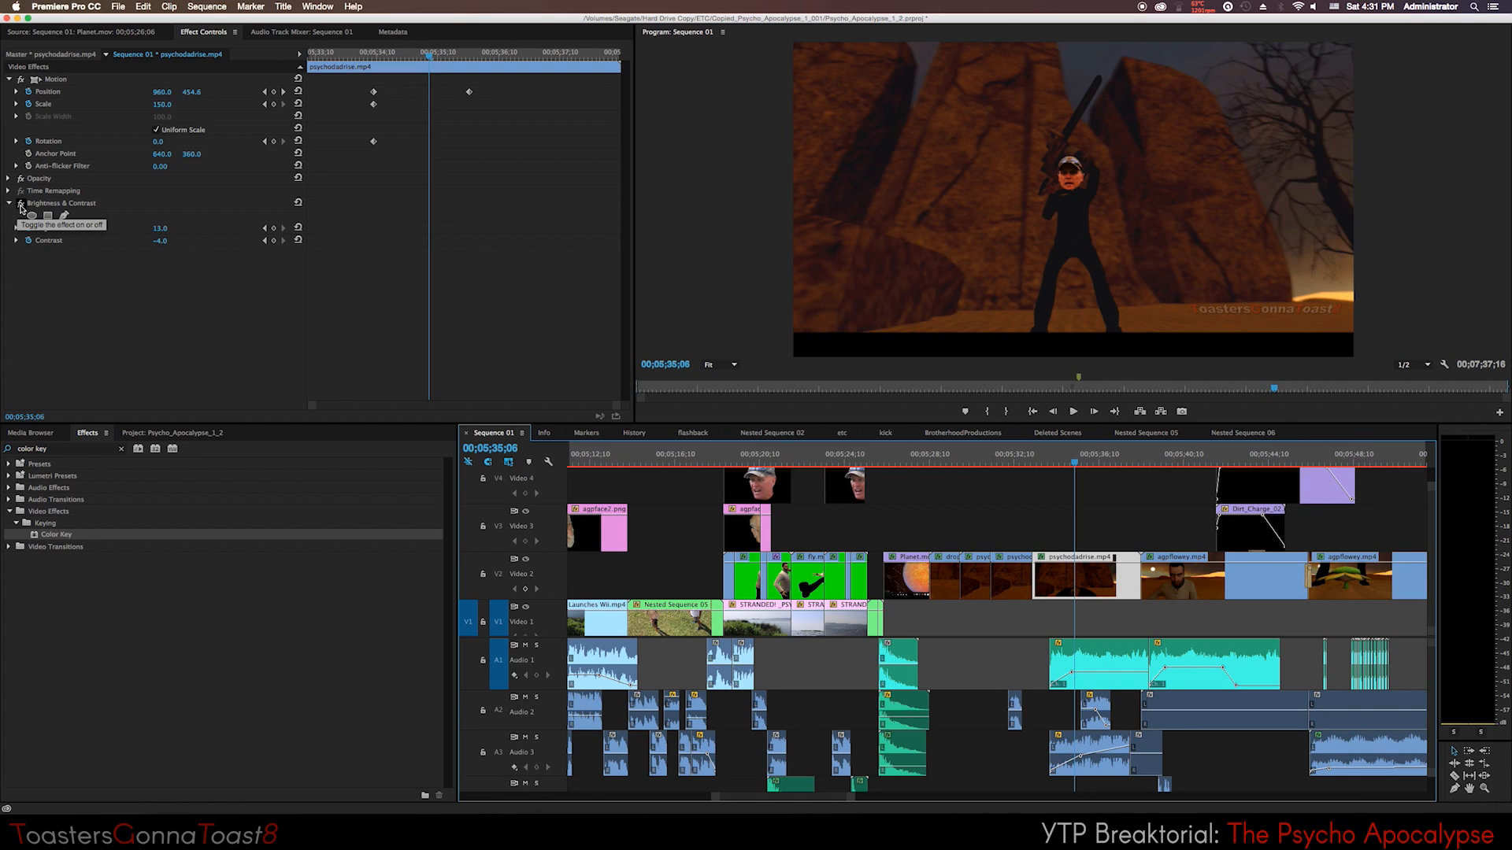
{"action": "left_click", "coordinate": [22, 205]}
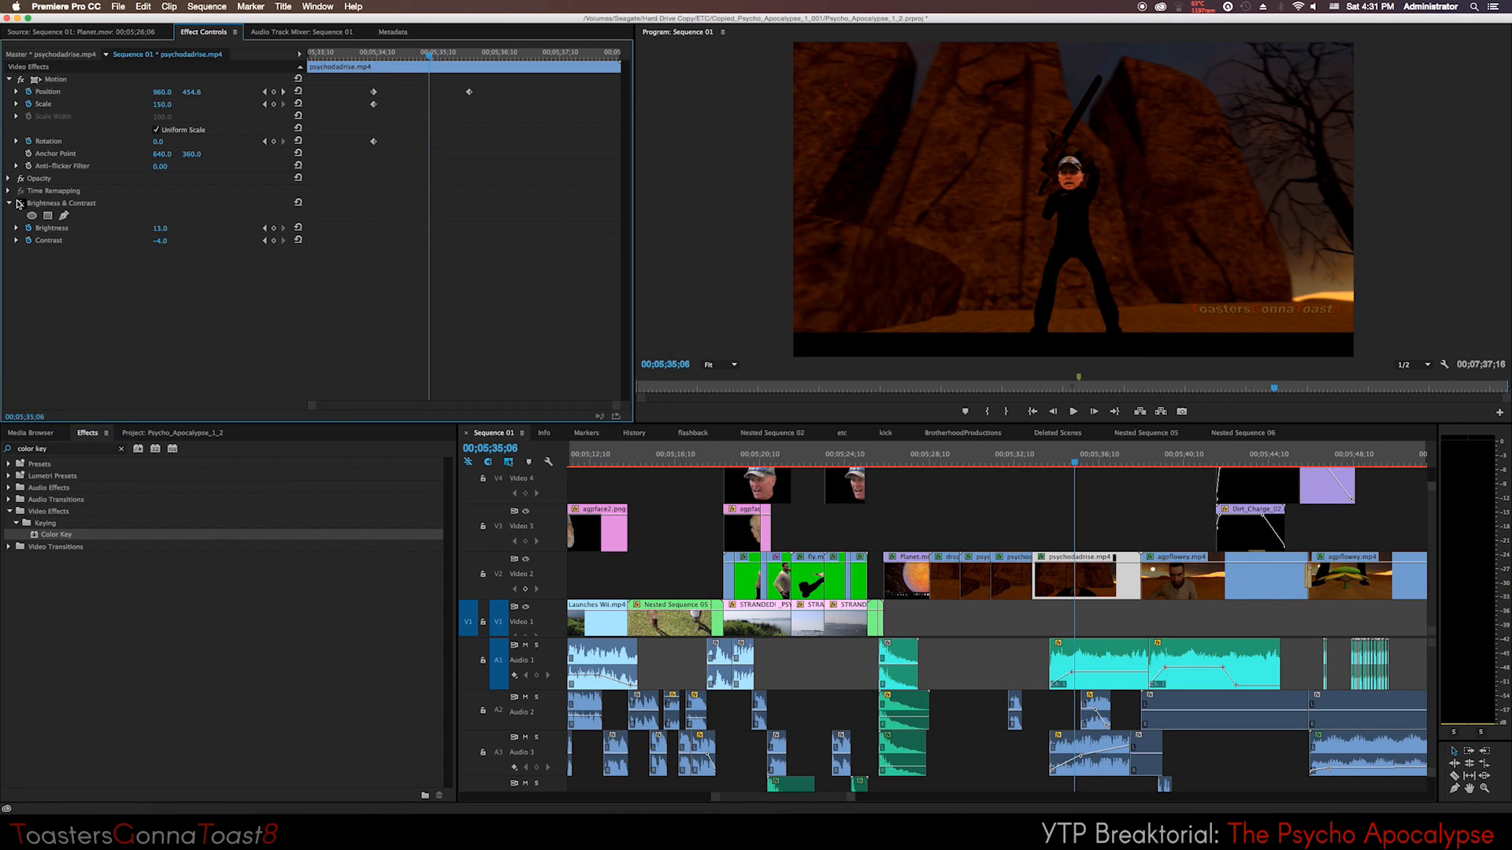
{"action": "left_click", "coordinate": [21, 204]}
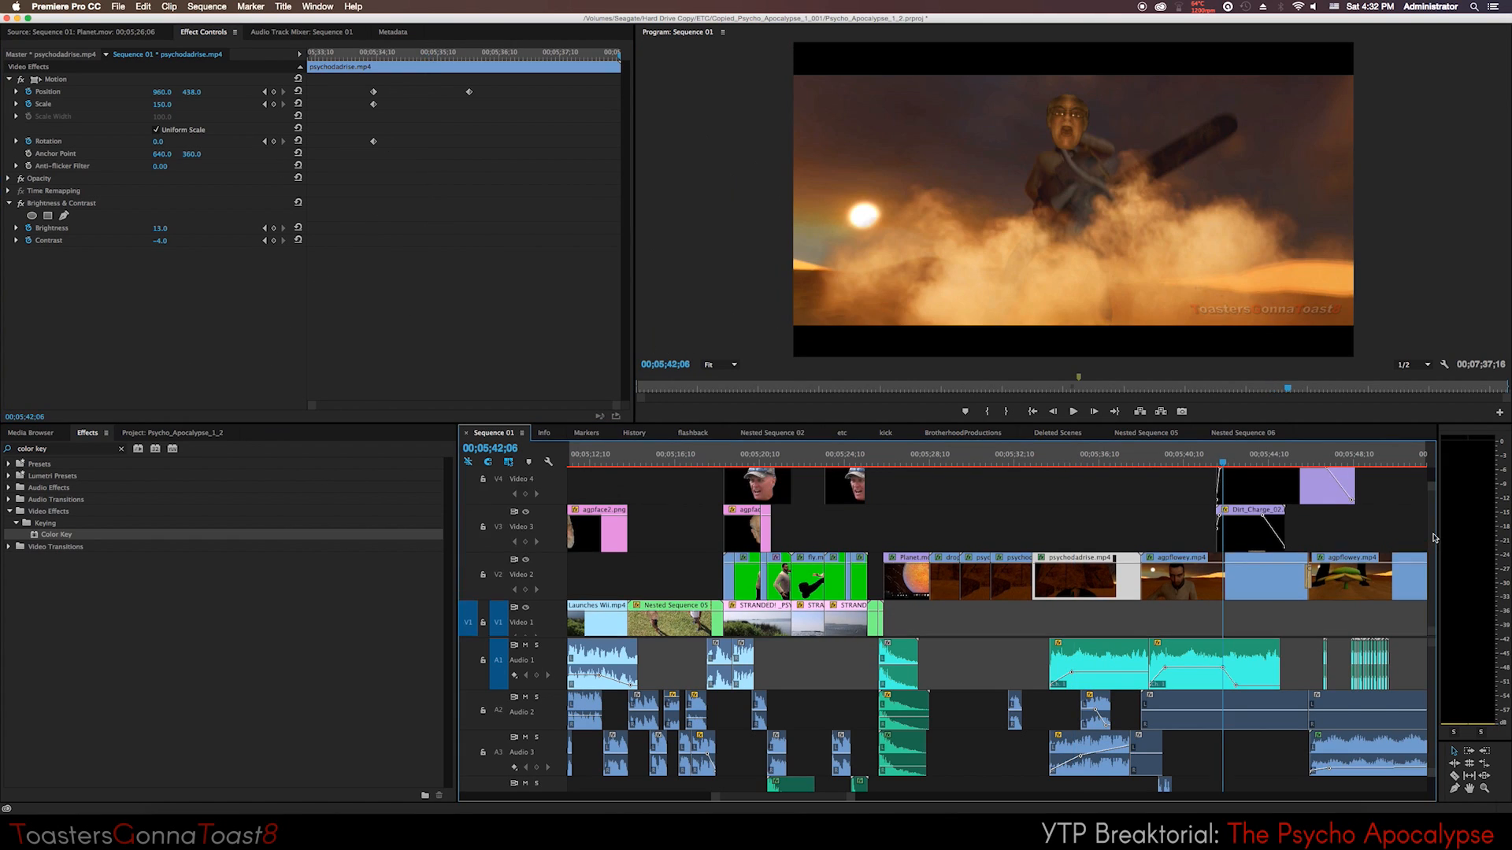
Hide the dust and dirt overlays on tracks V5, V4 and V3 at 00;05;42;06.
{"action": "scroll", "coordinate": [736, 539], "scroll_direction": "up", "scroll_amount": 3}
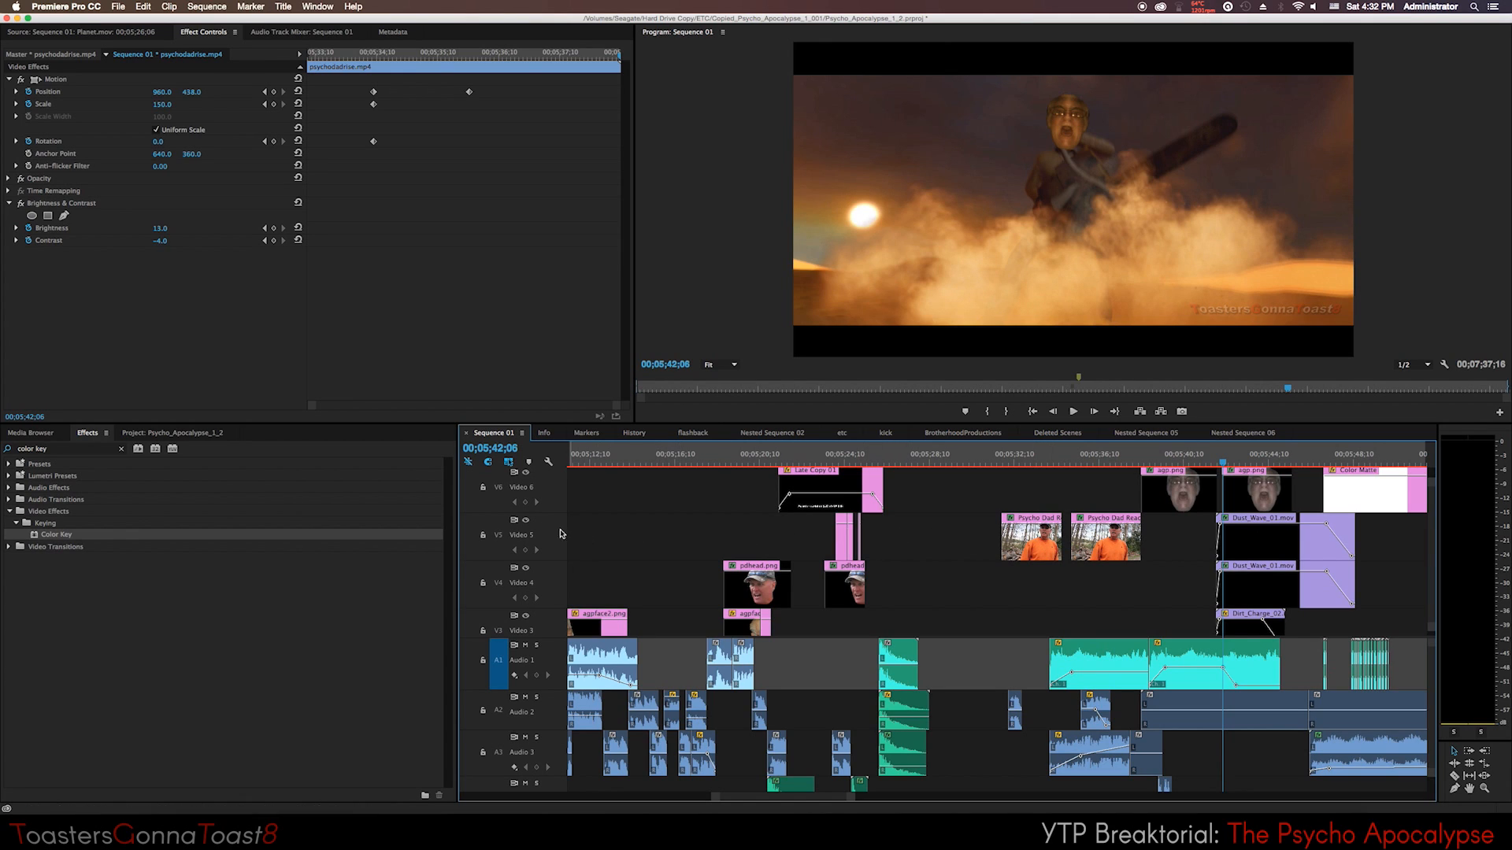
{"action": "left_click", "coordinate": [525, 568]}
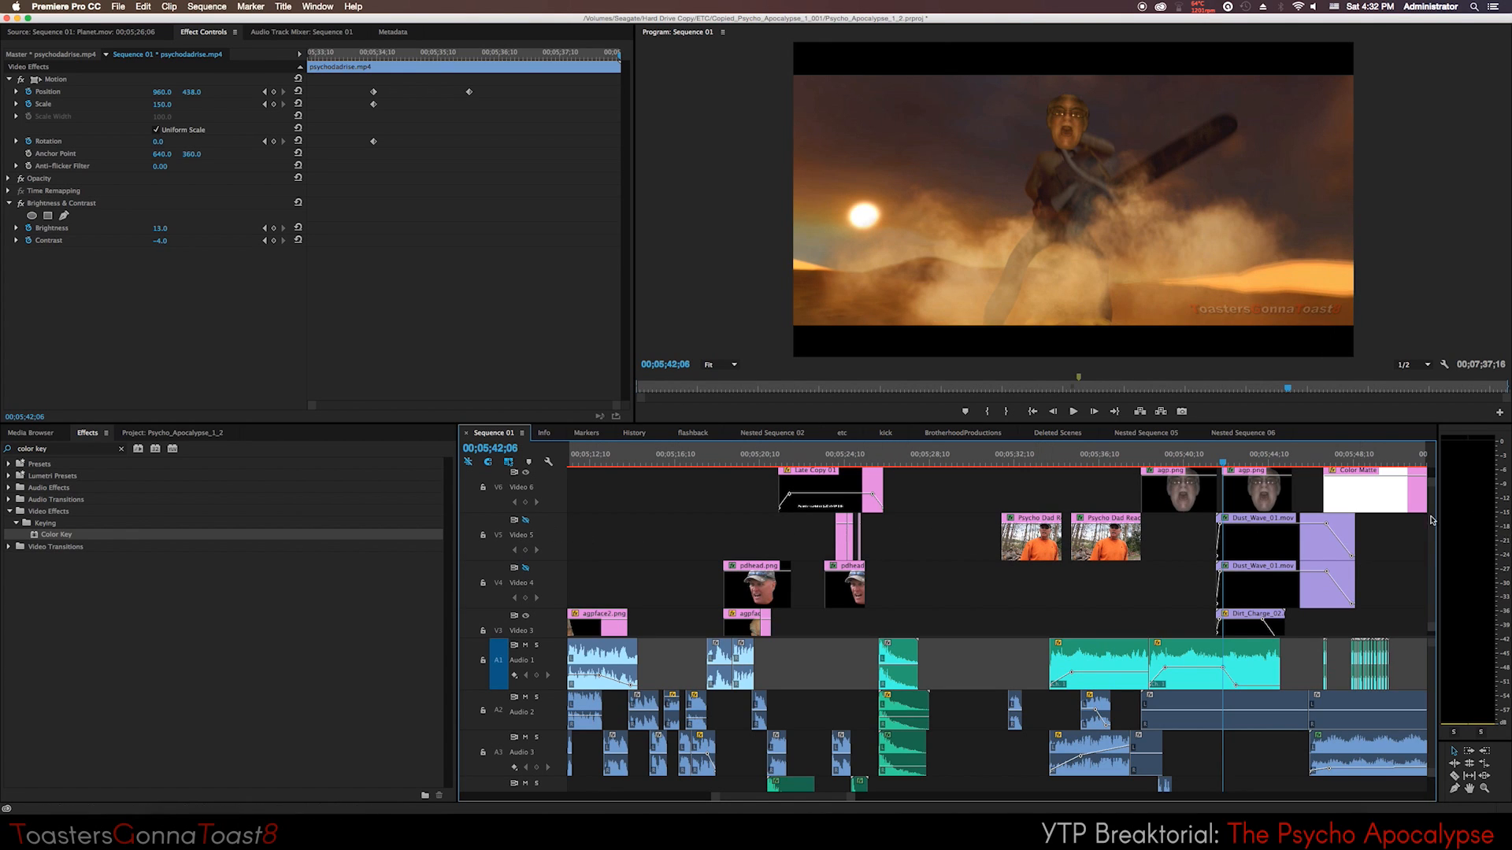
{"action": "left_click_drag", "start_coordinate": [1432, 521], "coordinate": [1434, 546]}
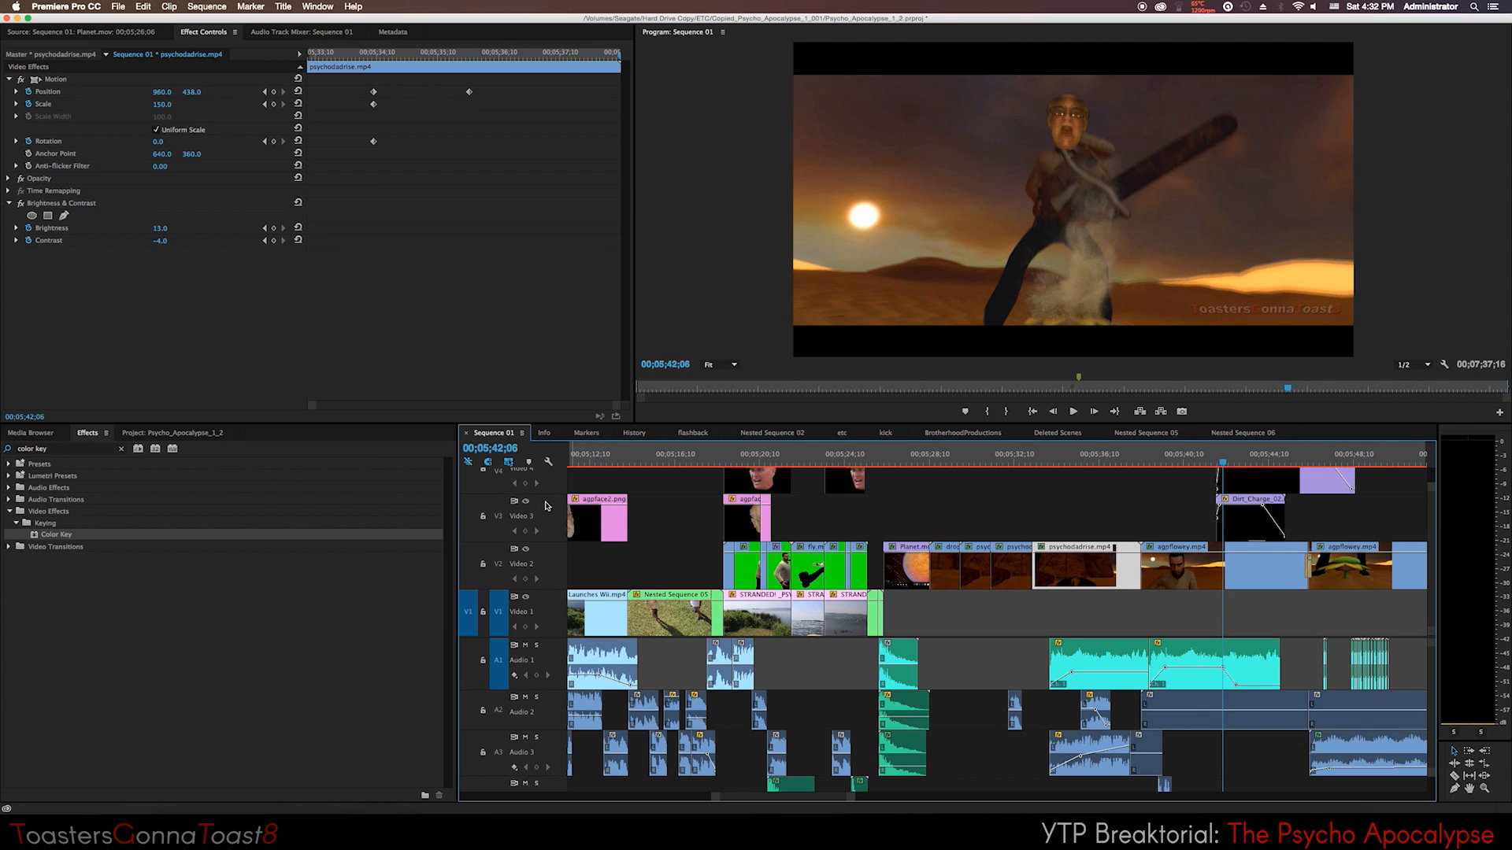
{"action": "left_click", "coordinate": [527, 504]}
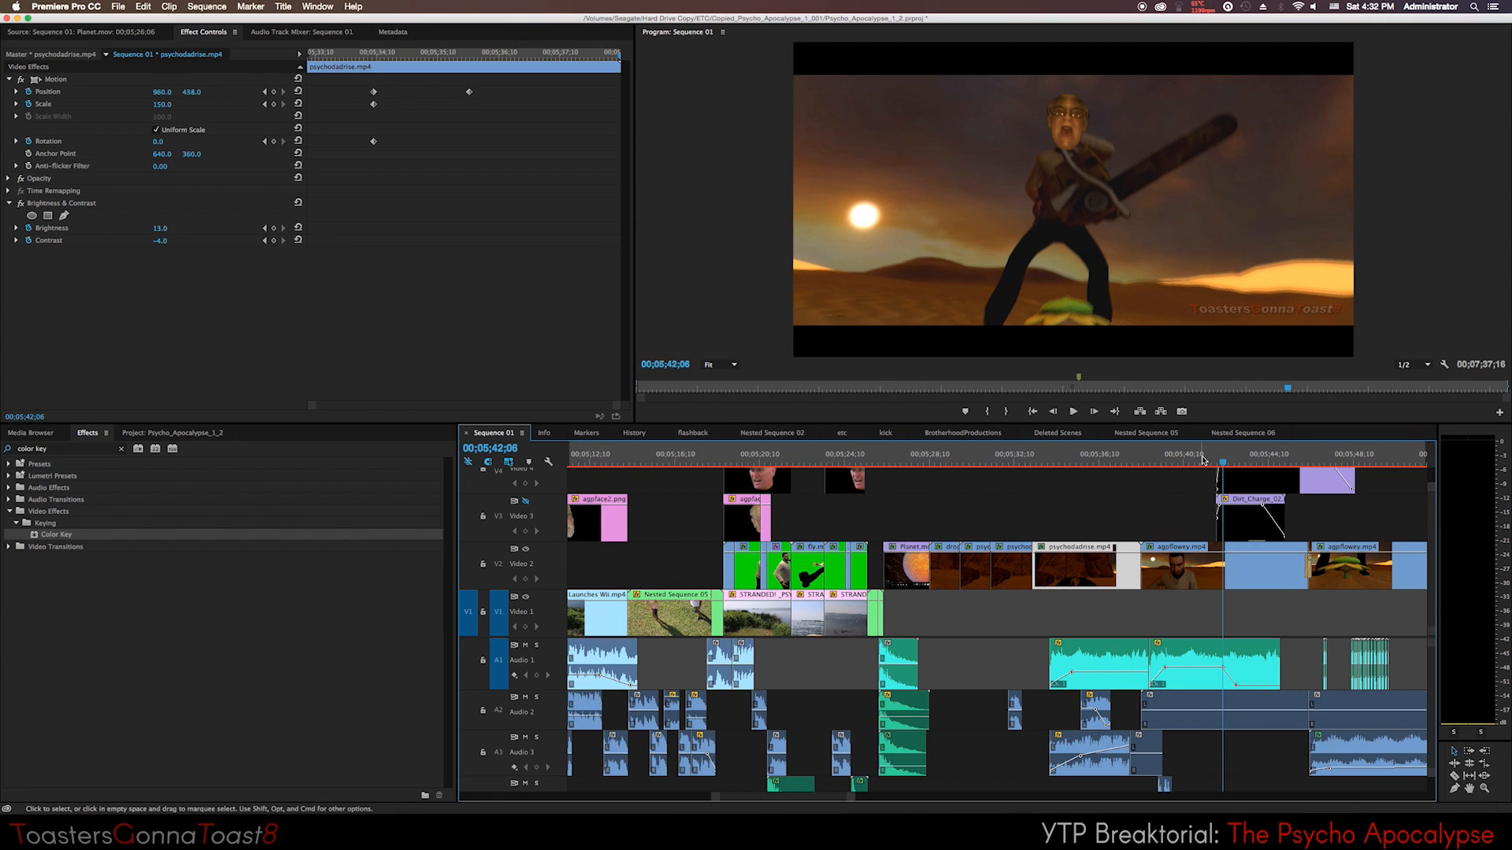
Scrub the landing shot back to 00;05;41;29 and inspect the effect settings of the Dirt_Charge_02.mov clip on V3.
{"action": "left_click", "coordinate": [1242, 464]}
{"action": "left_click_drag", "start_coordinate": [1244, 466], "coordinate": [1218, 465]}
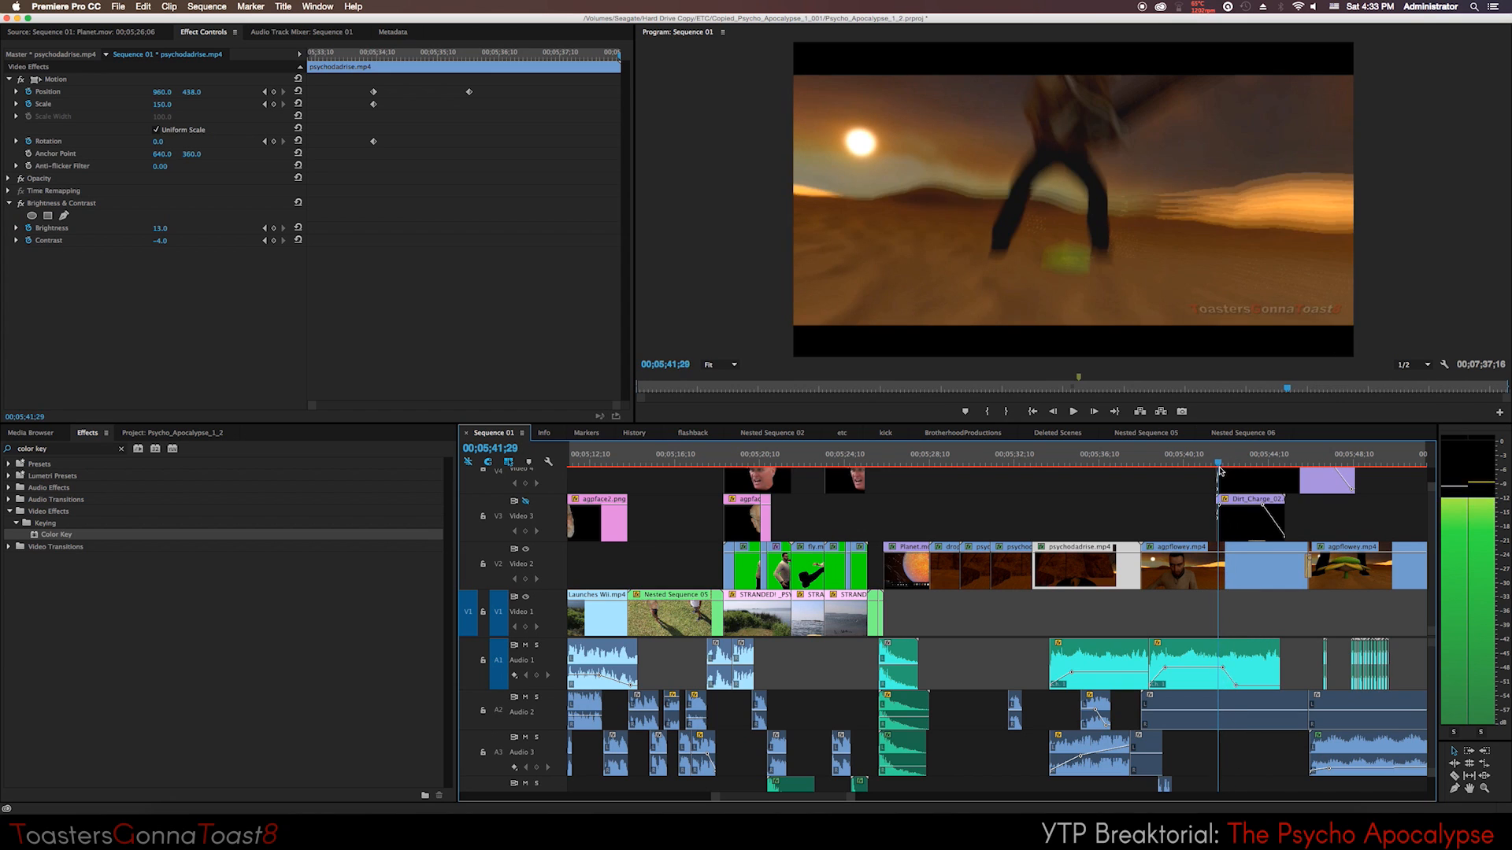
{"action": "left_click", "coordinate": [1261, 535]}
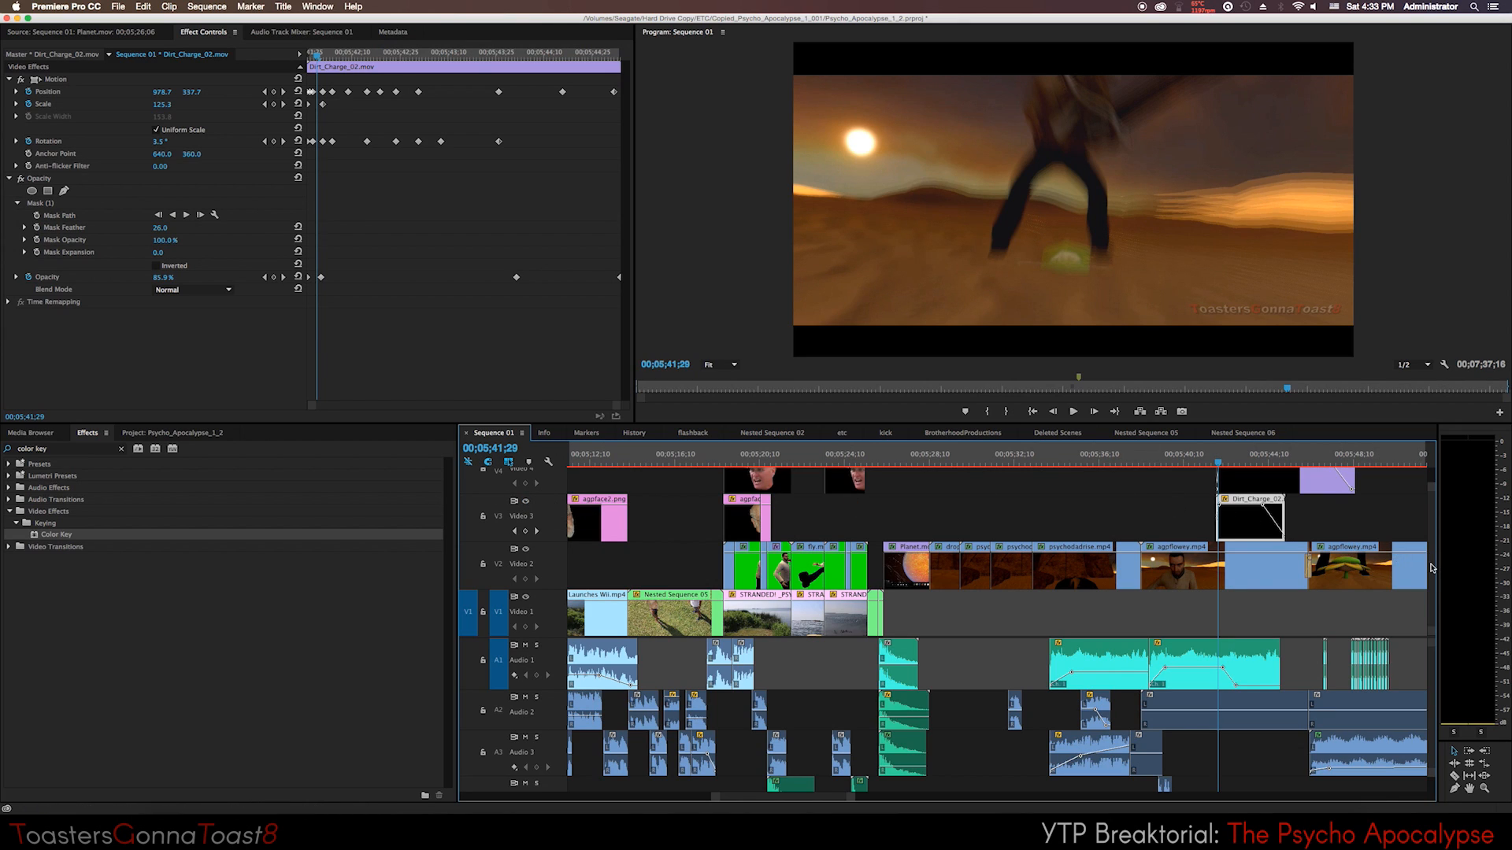
Move past the landing shot to the flower's dialogue box at 00;05;50;03 and view the layers that build it.
{"action": "scroll", "coordinate": [1432, 564], "scroll_direction": "up", "scroll_amount": 4}
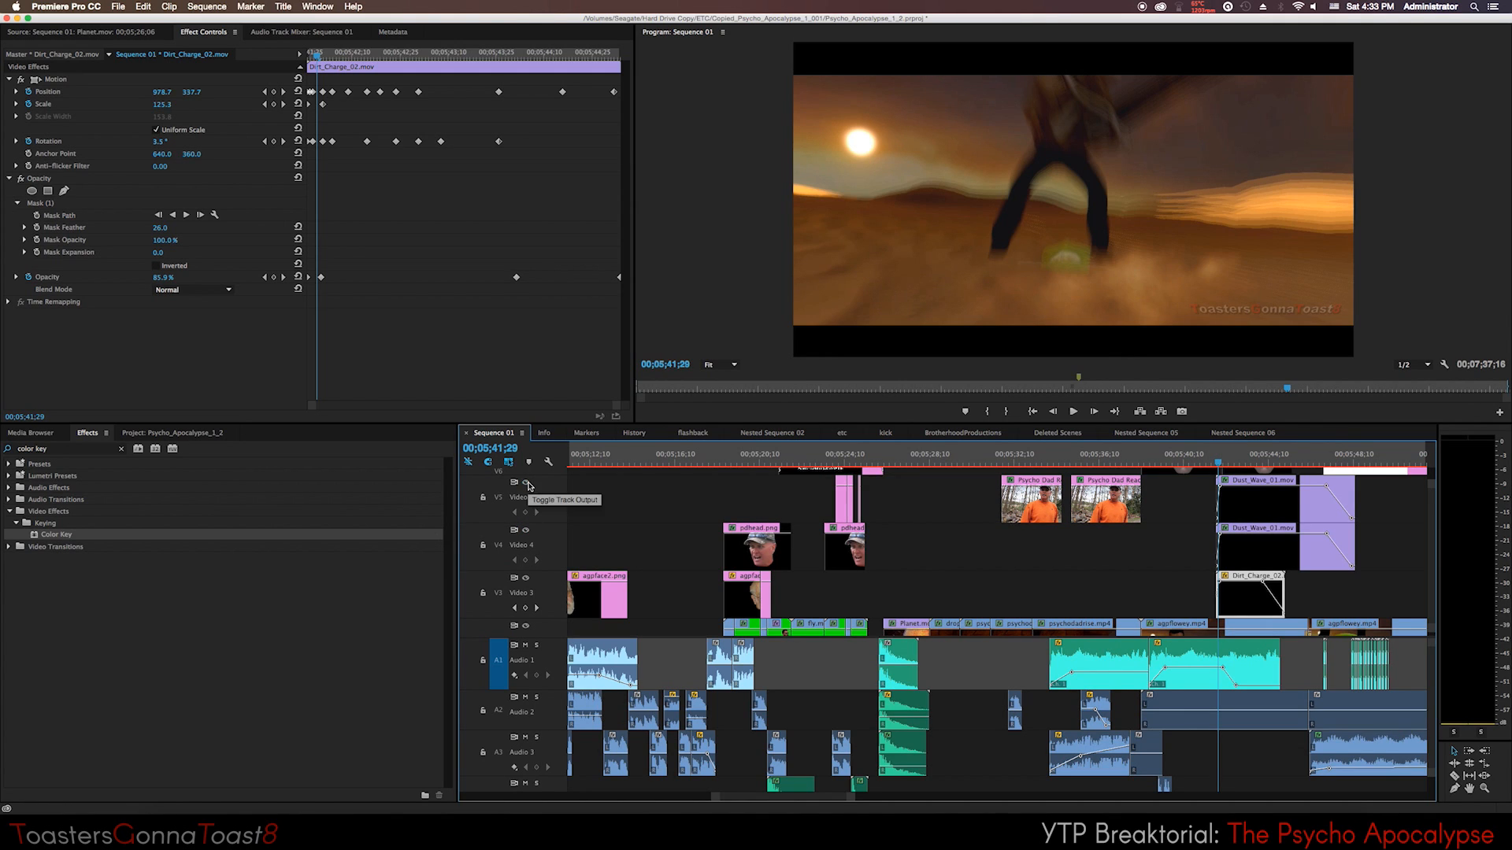
{"action": "left_click_drag", "start_coordinate": [1220, 464], "coordinate": [1301, 472]}
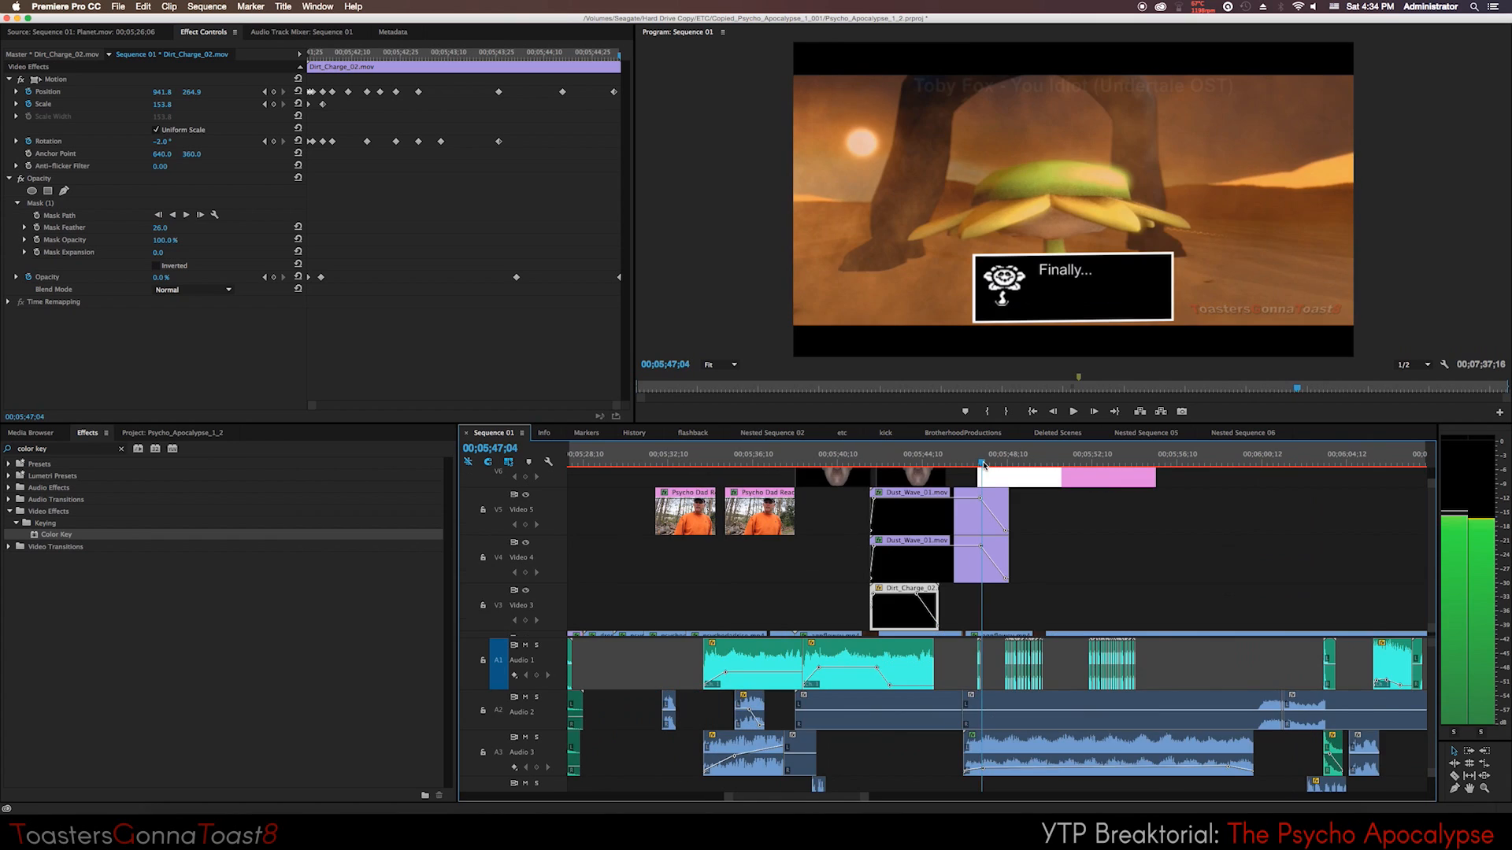
{"action": "left_click_drag", "start_coordinate": [982, 465], "coordinate": [1046, 464]}
{"action": "scroll", "coordinate": [642, 530], "scroll_direction": "up", "scroll_amount": 5}
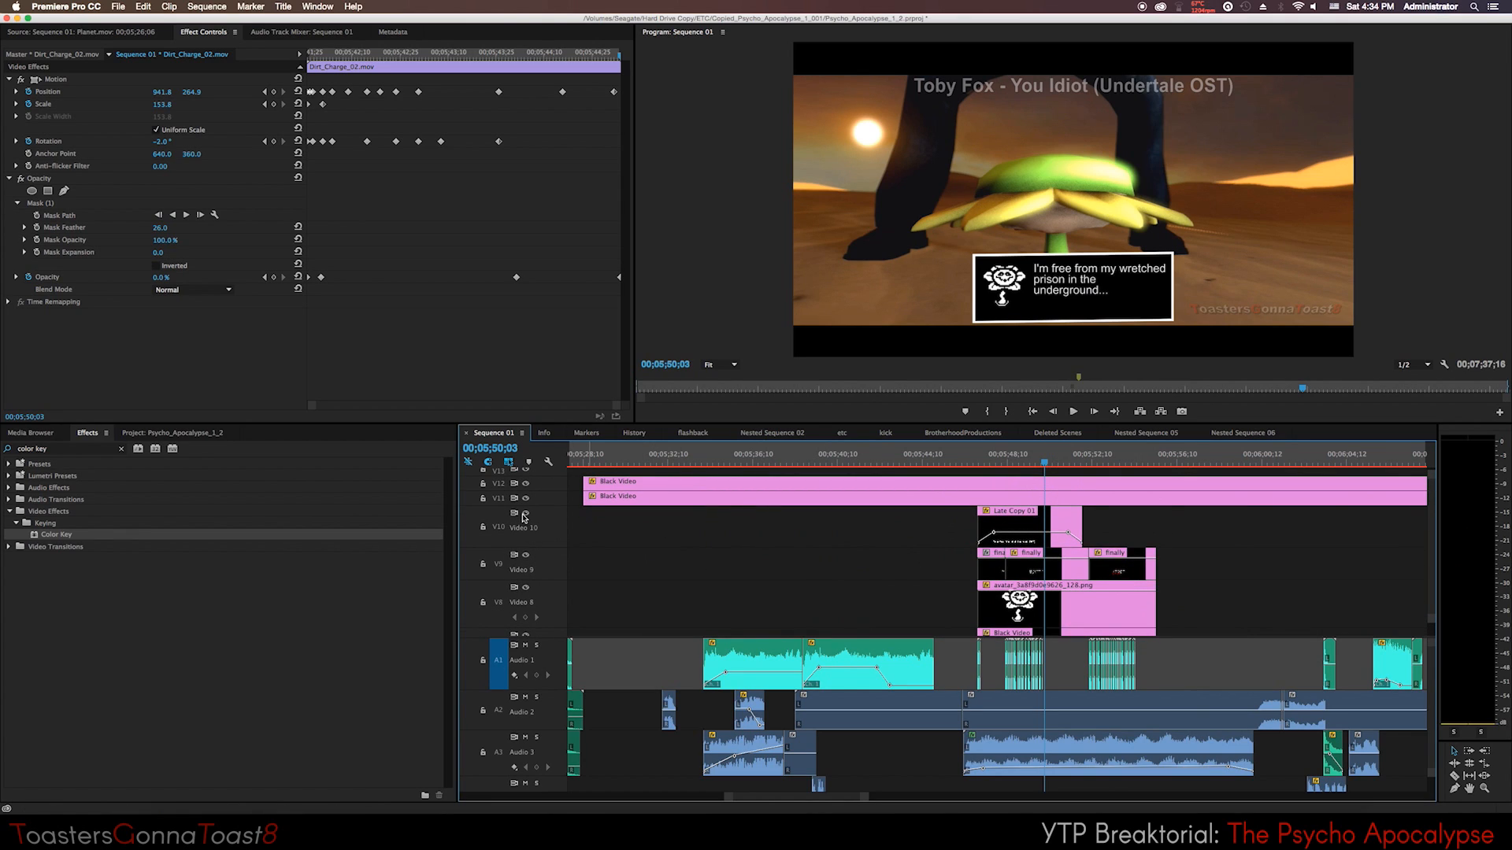
Hide tracks V10, V9, V8 and V7 to remove the caption, dialogue text, flower avatar and black box from the picture.
{"action": "left_click", "coordinate": [525, 514]}
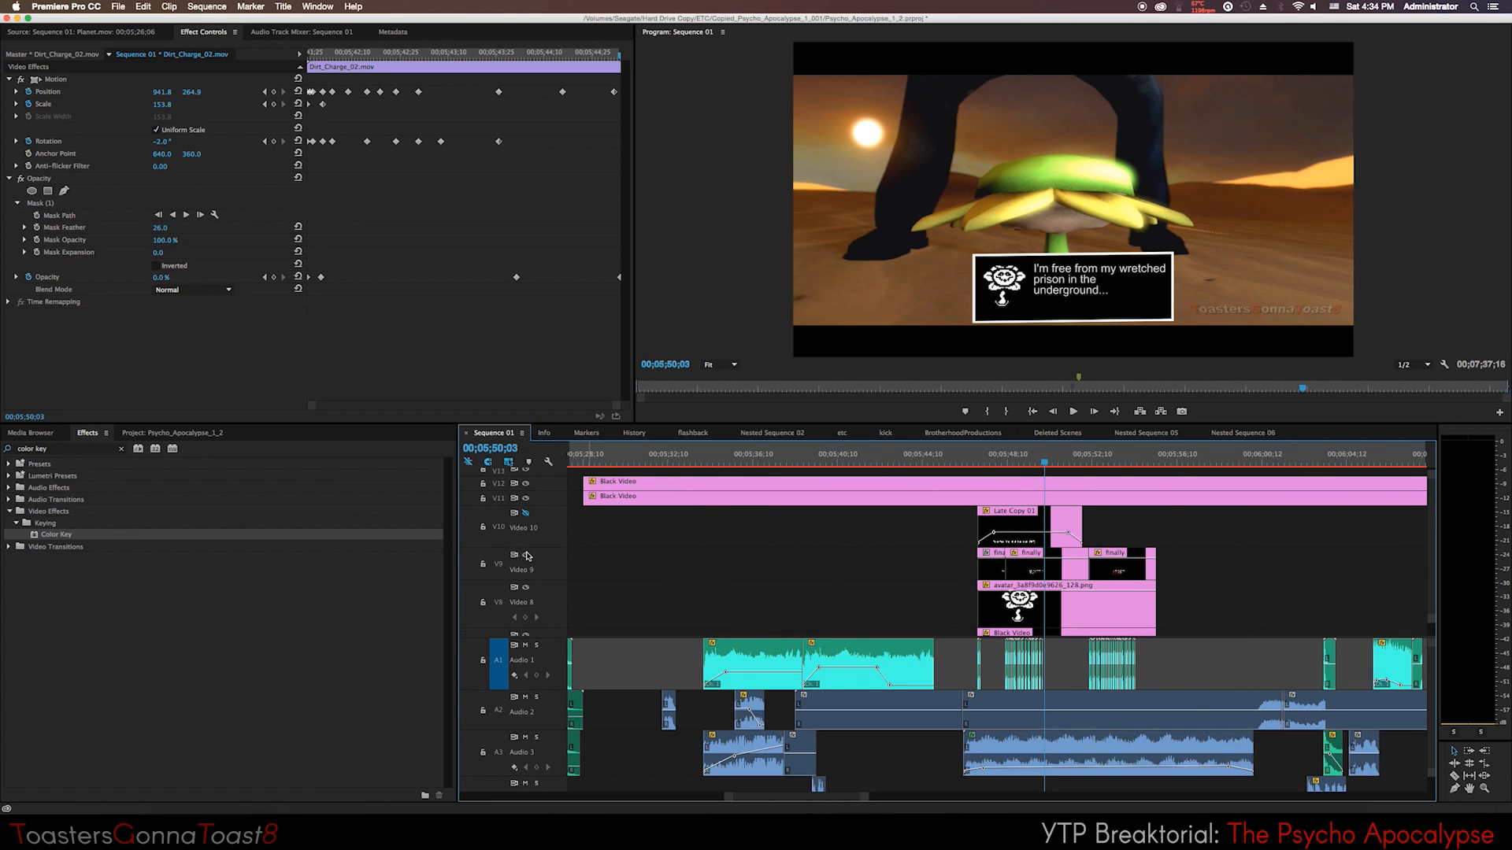
{"action": "scroll", "coordinate": [483, 513], "scroll_direction": "down", "scroll_amount": 3}
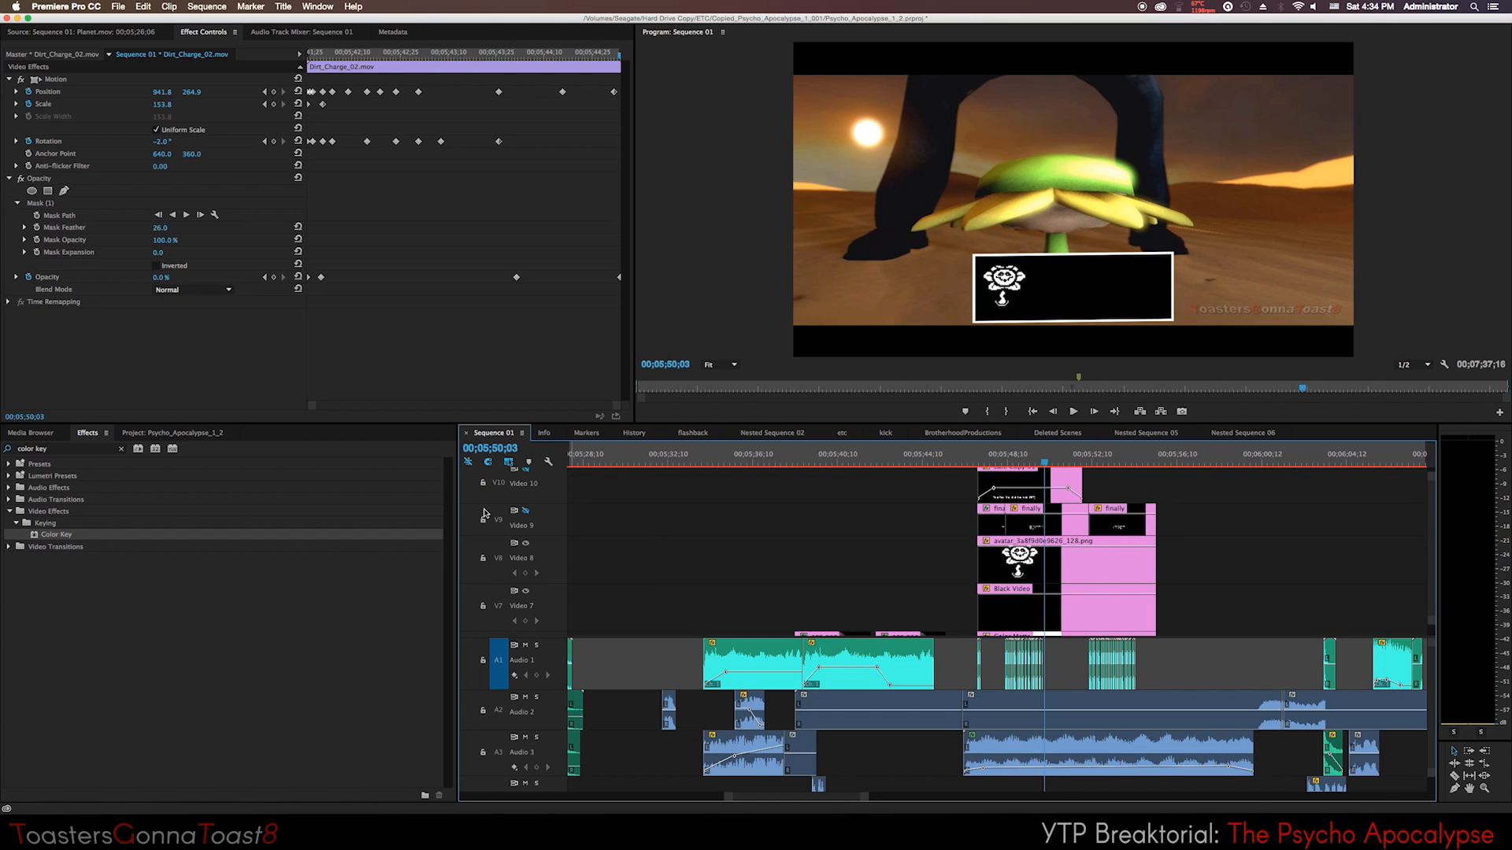
{"action": "left_click", "coordinate": [526, 546]}
{"action": "scroll", "coordinate": [541, 553], "scroll_direction": "down", "scroll_amount": 4}
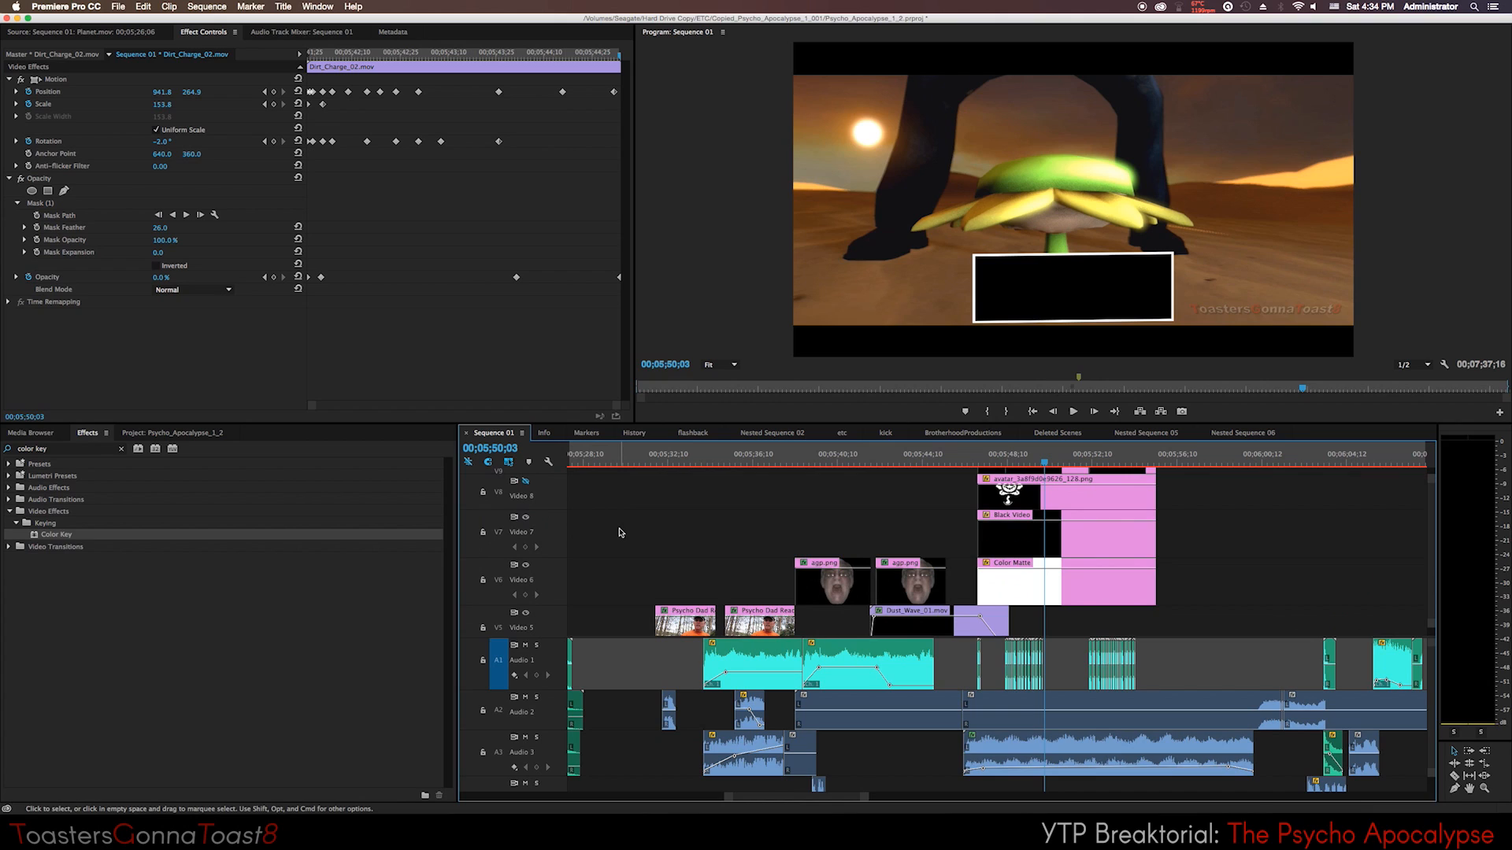
{"action": "left_click", "coordinate": [526, 517]}
At 00;05;47;10, inspect the four-point opacity mask that shapes the white Color Matte clip on V6 into a box.
{"action": "left_click", "coordinate": [979, 459]}
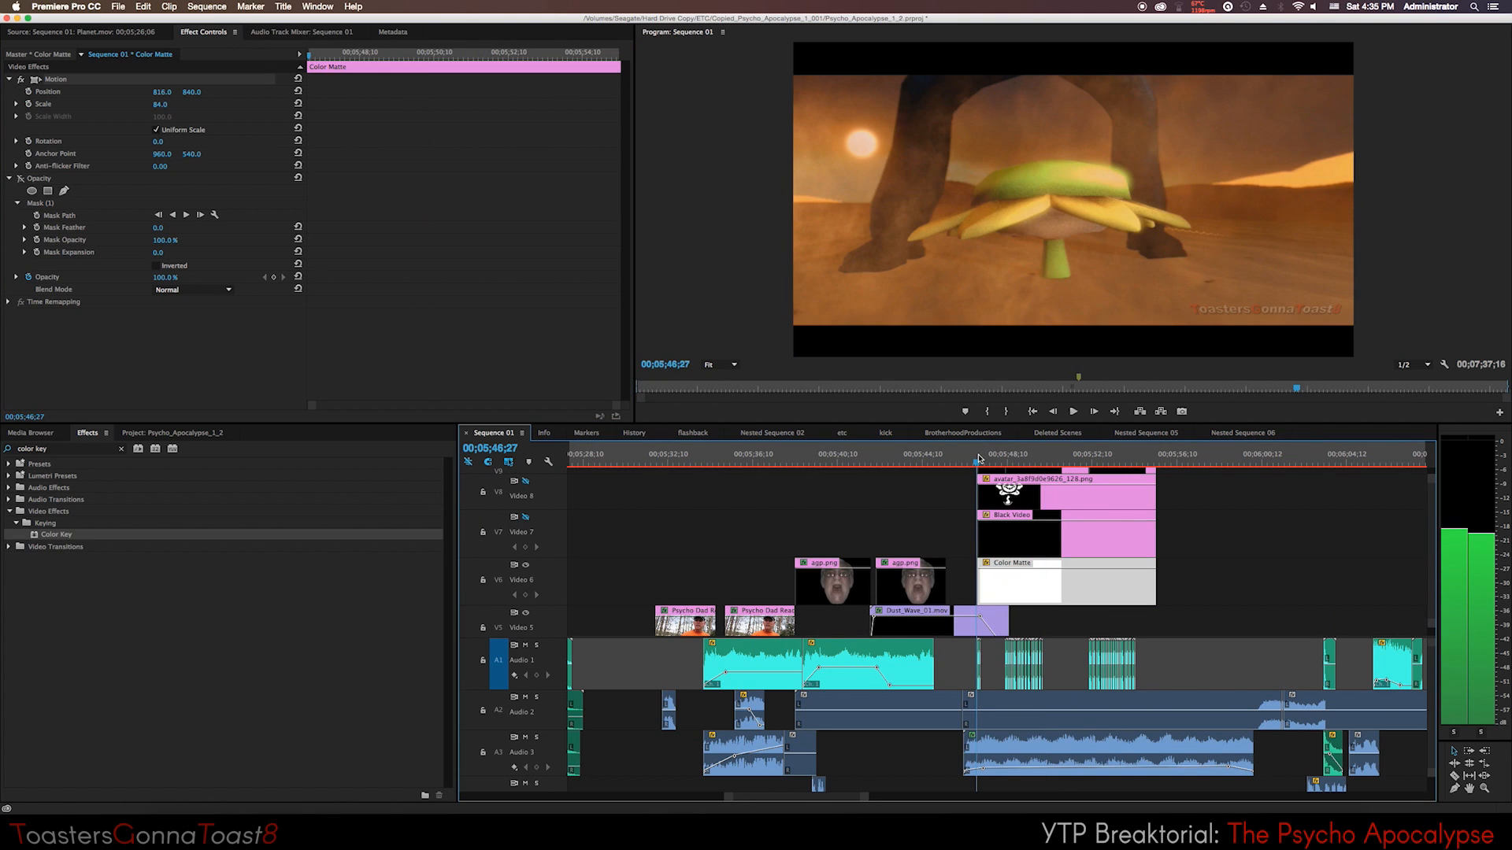
{"action": "left_click", "coordinate": [986, 459]}
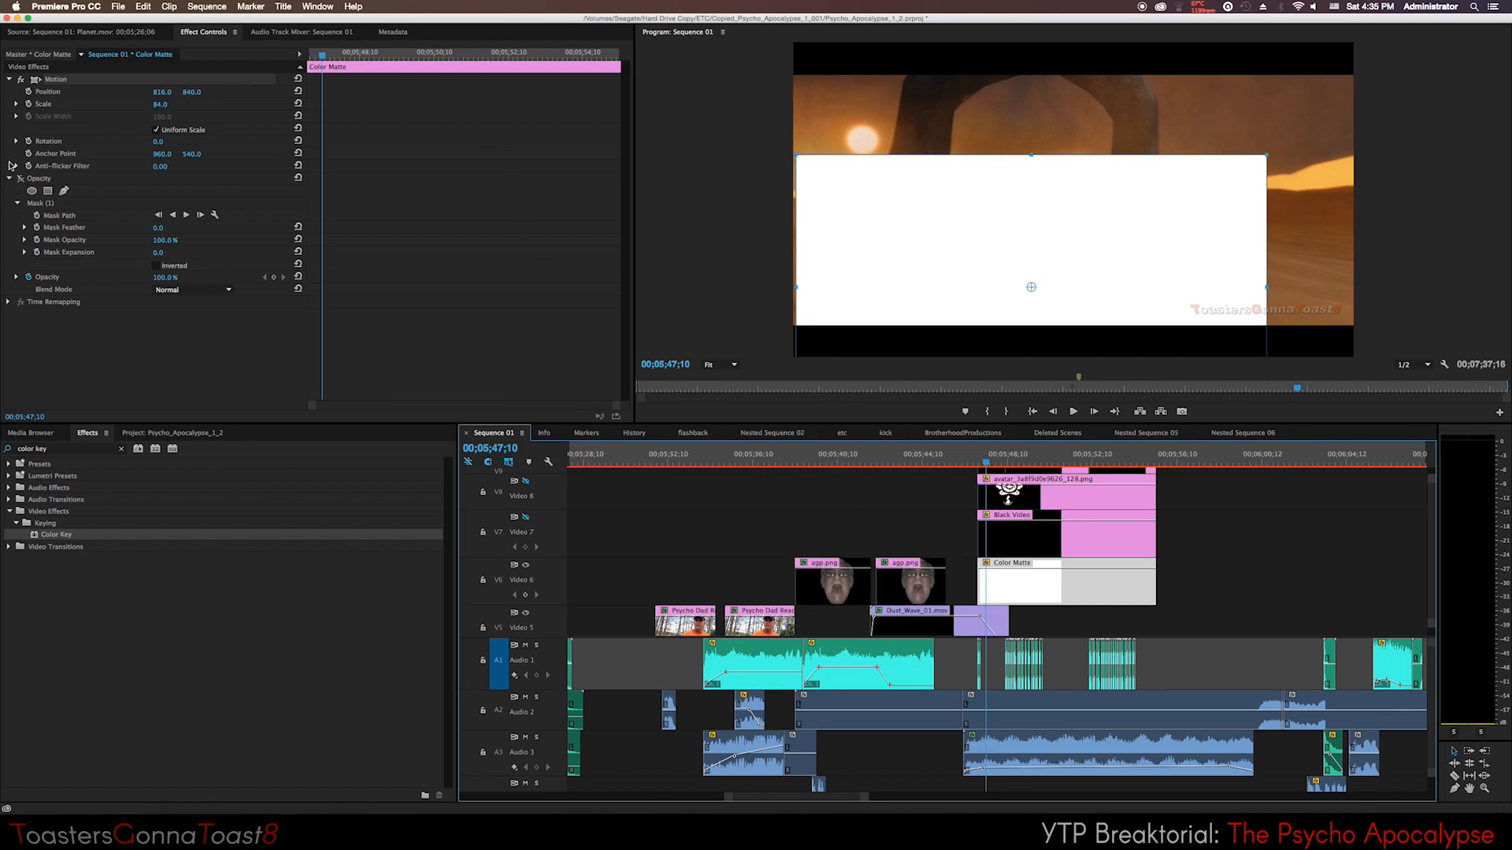
{"action": "left_click", "coordinate": [38, 203]}
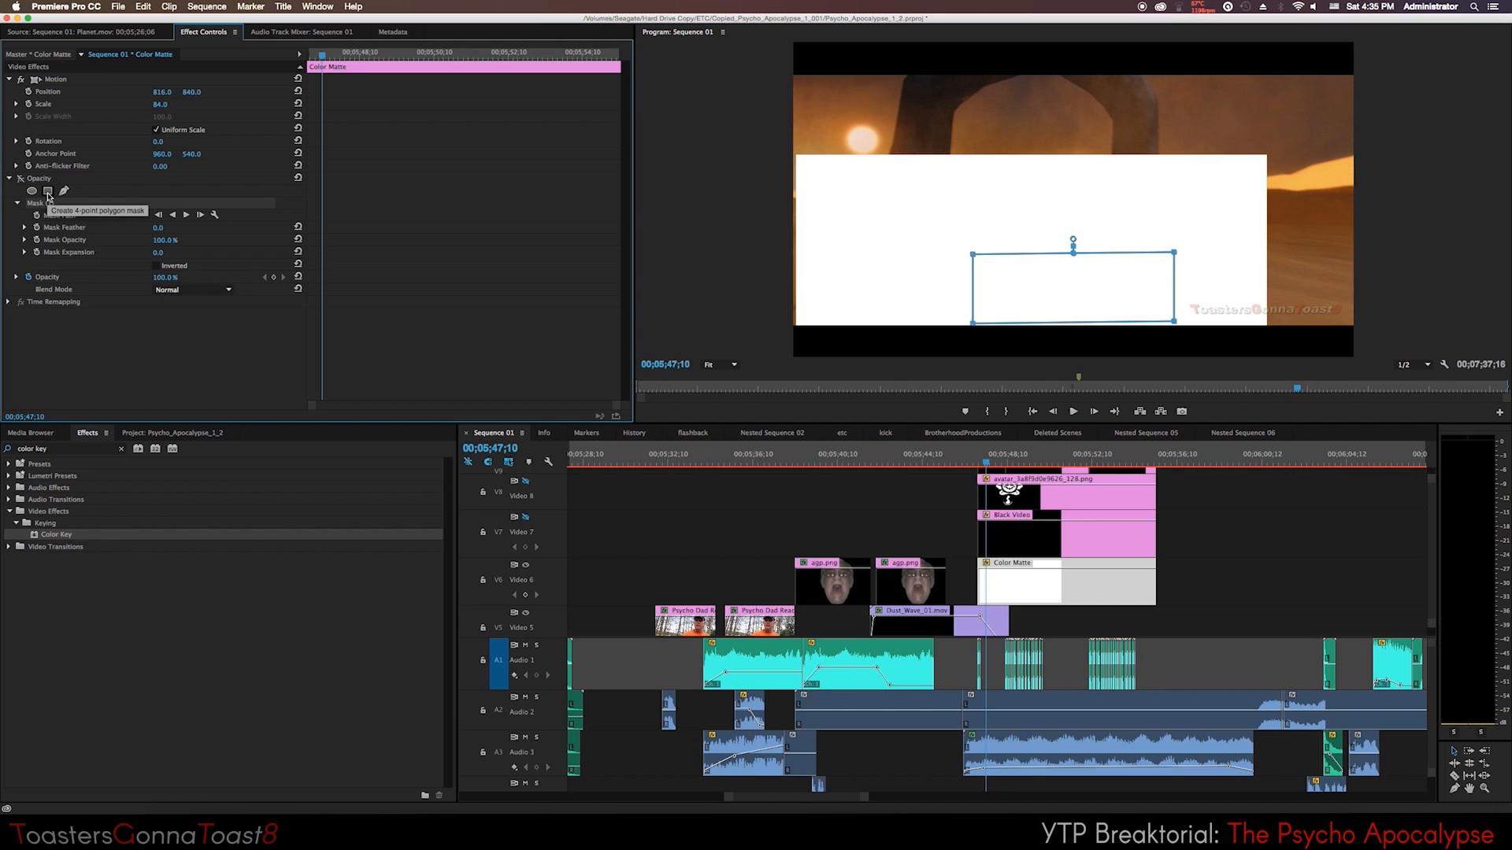
{"action": "left_click", "coordinate": [48, 193]}
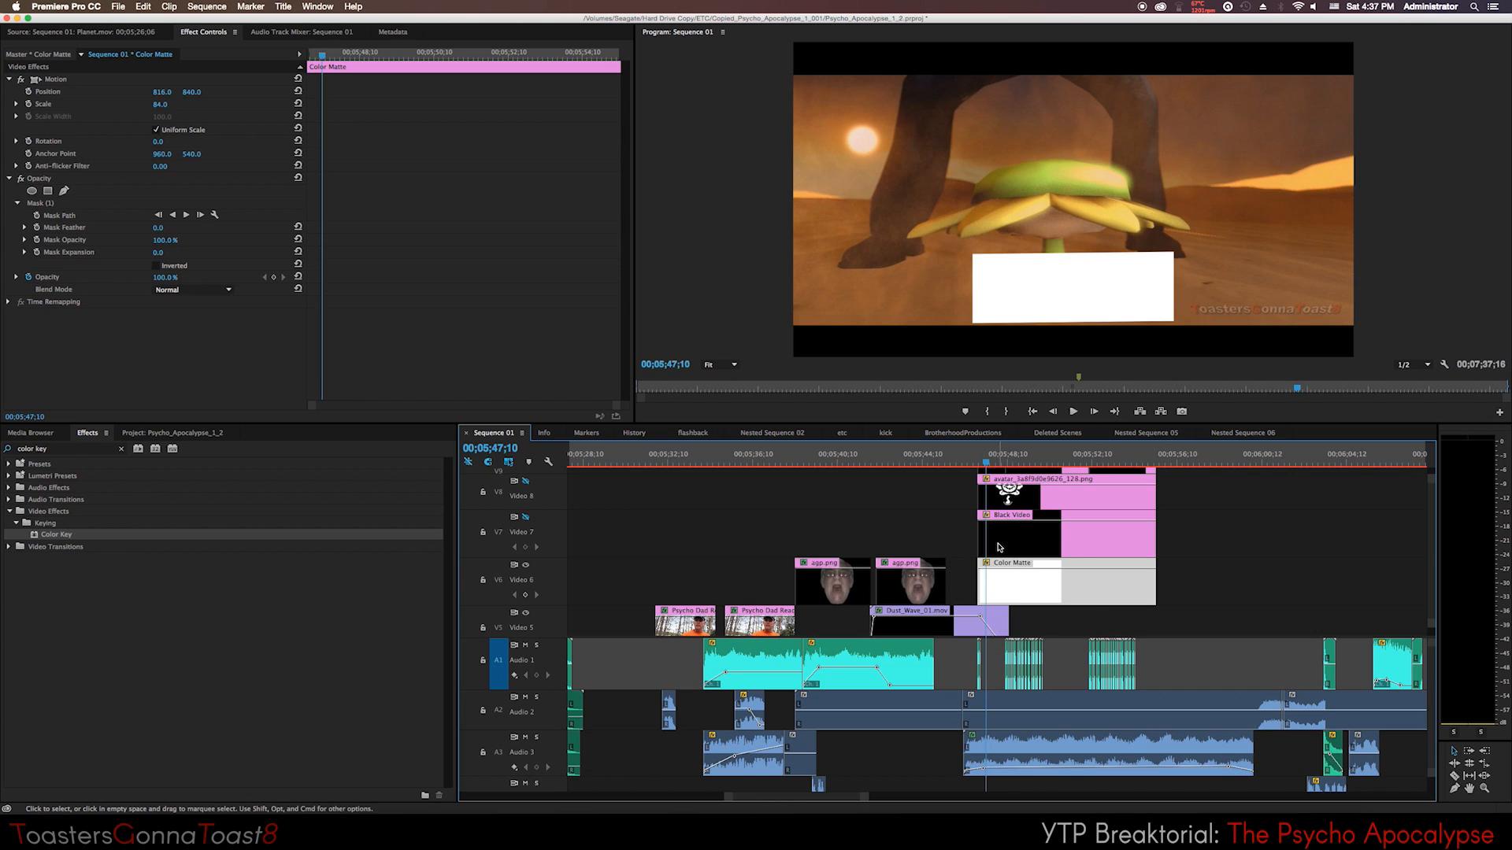
Scale down the Black Video clip on V7 so the white Color Matte forms a border around the black dialogue box.
{"action": "left_click", "coordinate": [1118, 533]}
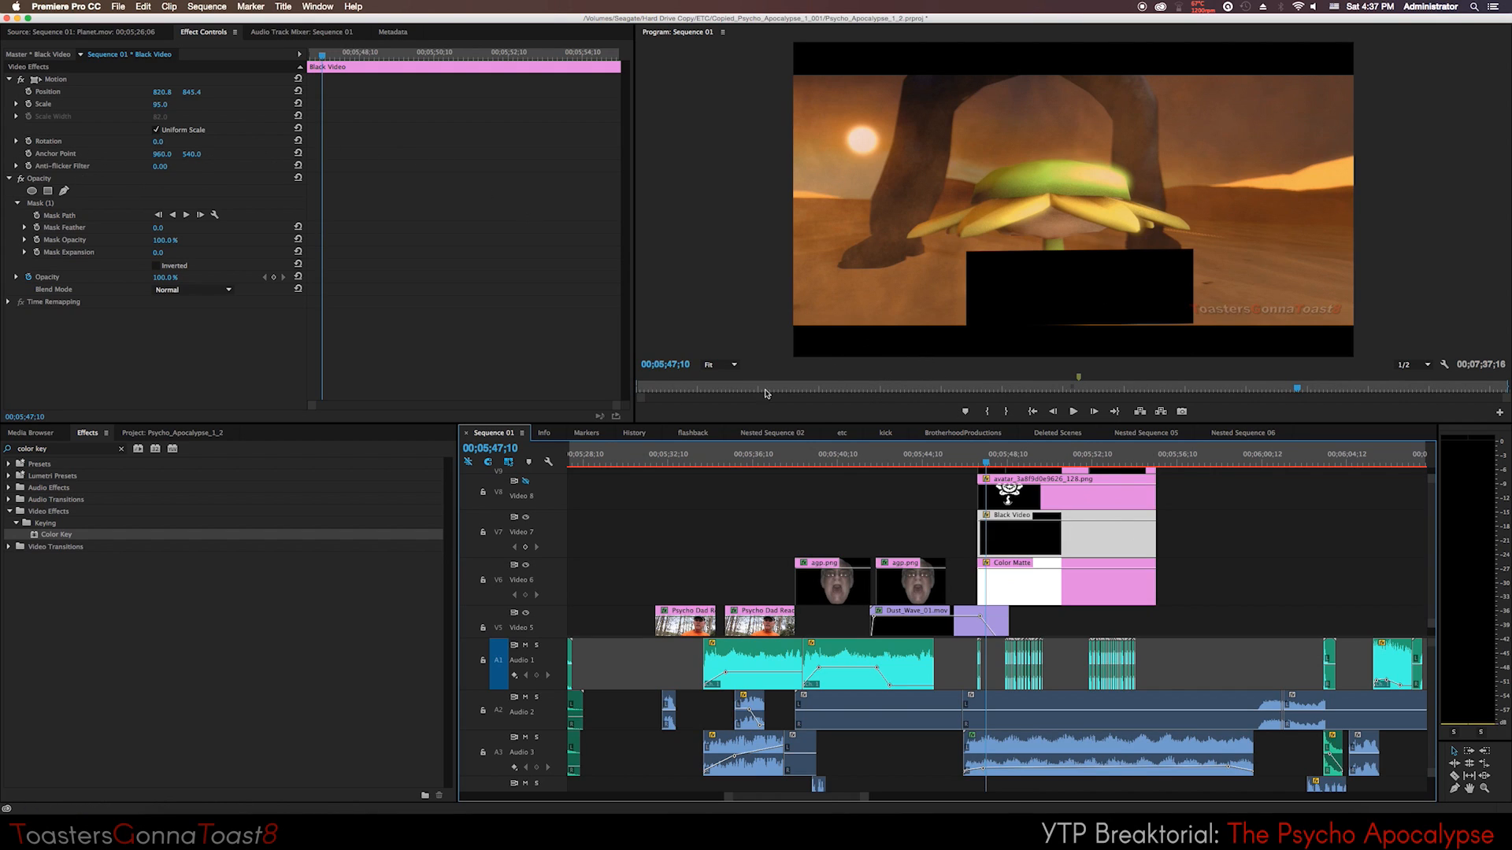
{"action": "left_click", "coordinate": [1050, 574]}
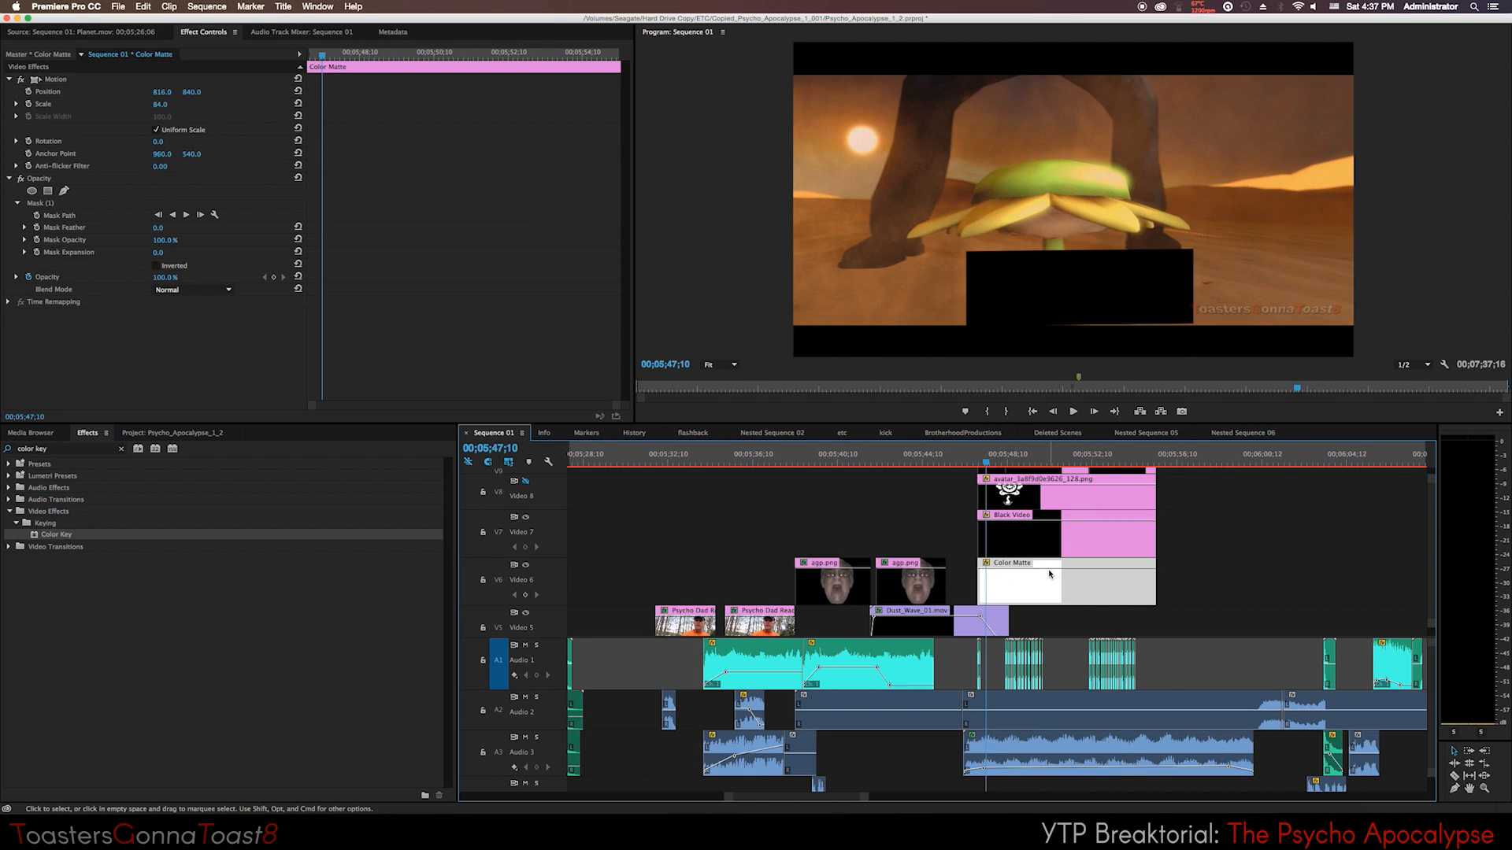
{"action": "left_click", "coordinate": [1018, 539]}
{"action": "mouse_move", "coordinate": [161, 108]}
{"action": "left_mouse_down"}
{"action": "mouse_move", "coordinate": [145, 108]}
{"action": "mouse_move", "coordinate": [168, 105]}
{"action": "left_mouse_up"}
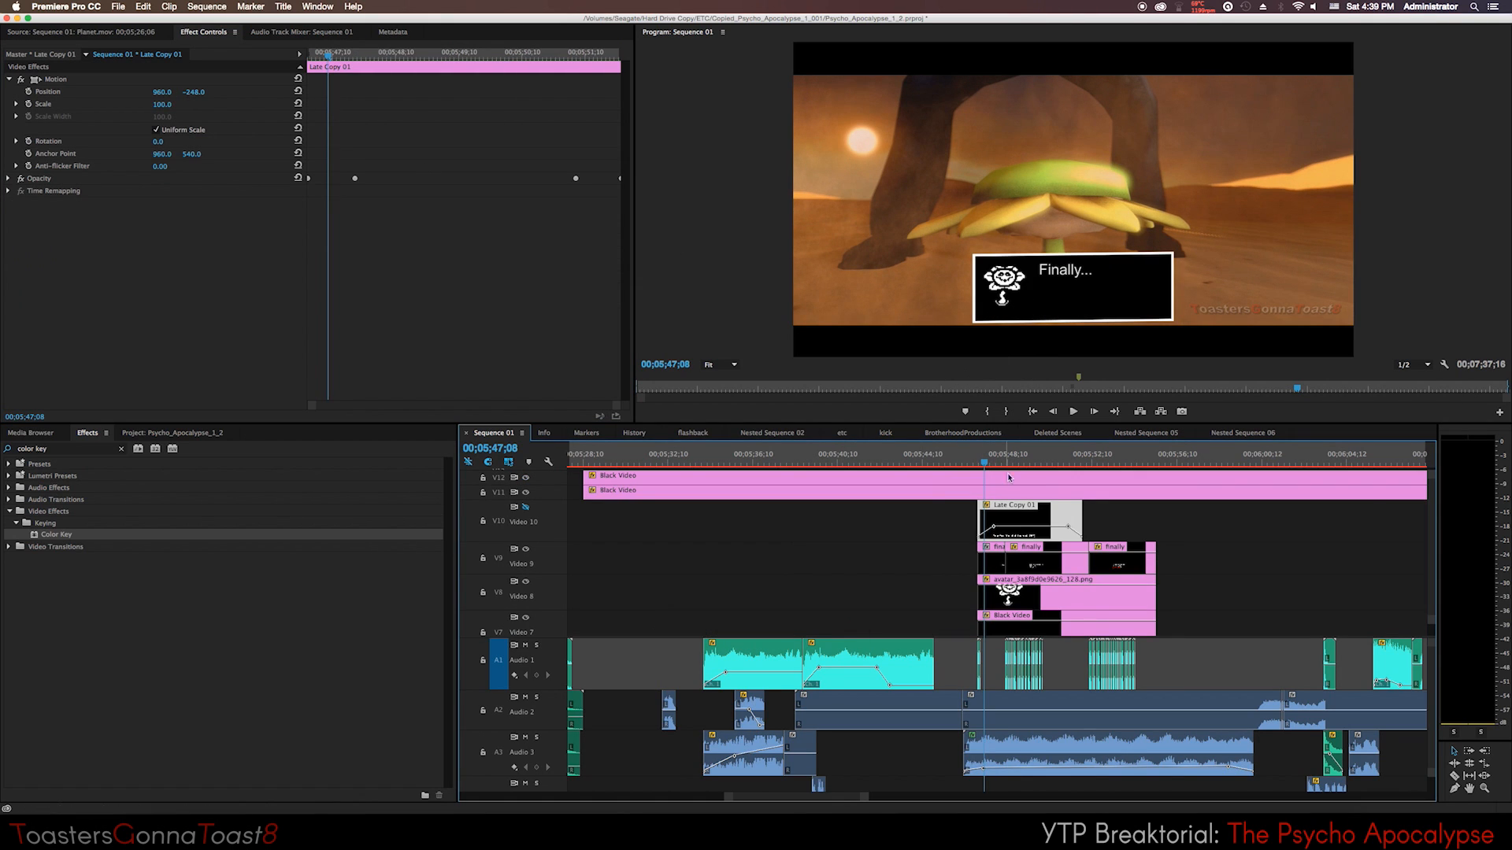
Delete the second Mask (1) path keyframe of the "finally" title on V9 and move to 00;05;48;25.
{"action": "left_click_drag", "start_coordinate": [991, 458], "coordinate": [1008, 458]}
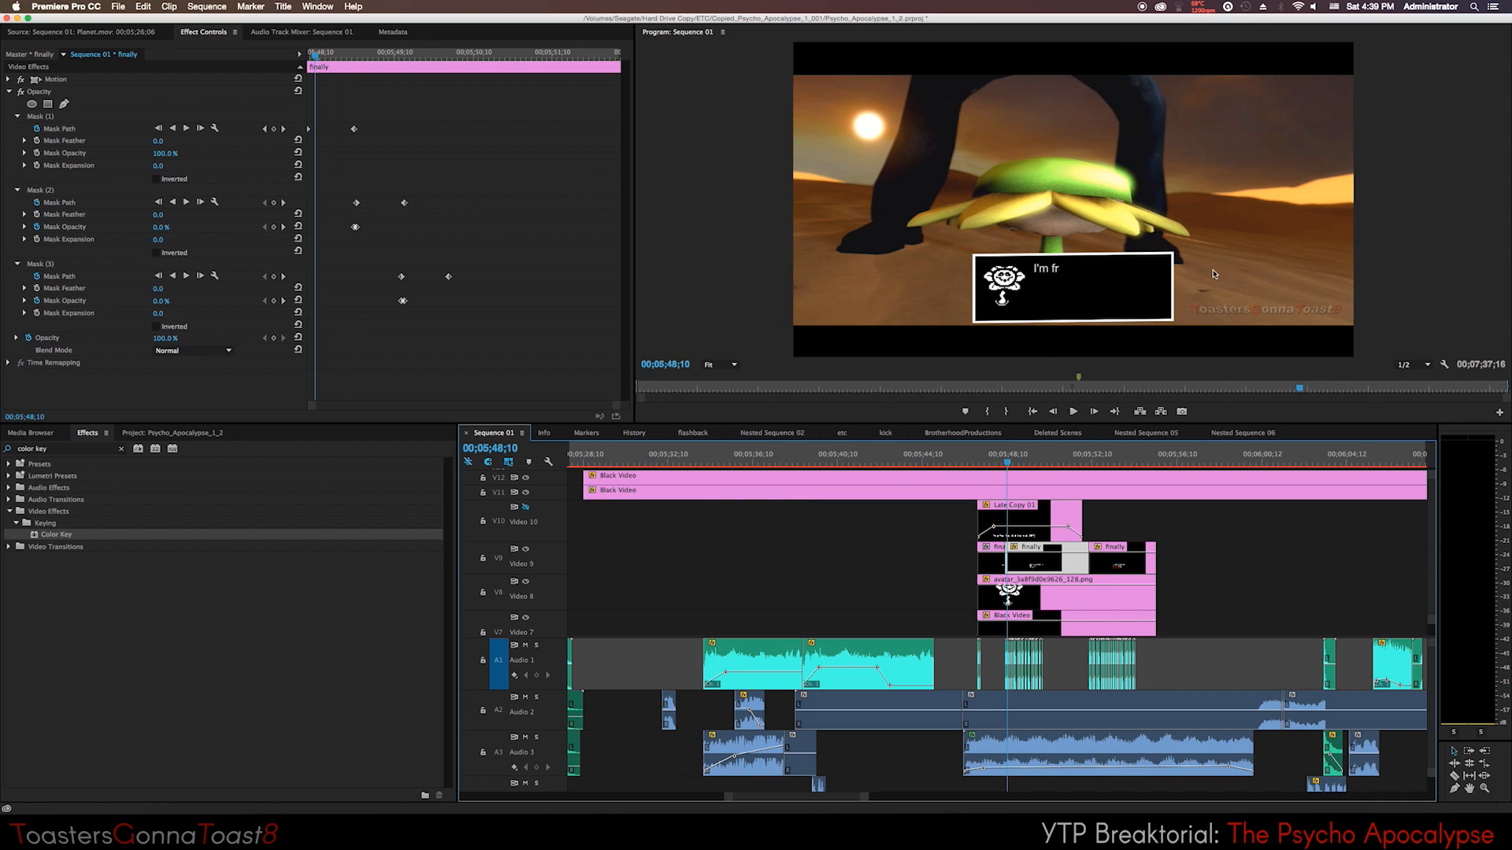
{"action": "left_click_drag", "start_coordinate": [316, 59], "coordinate": [309, 59]}
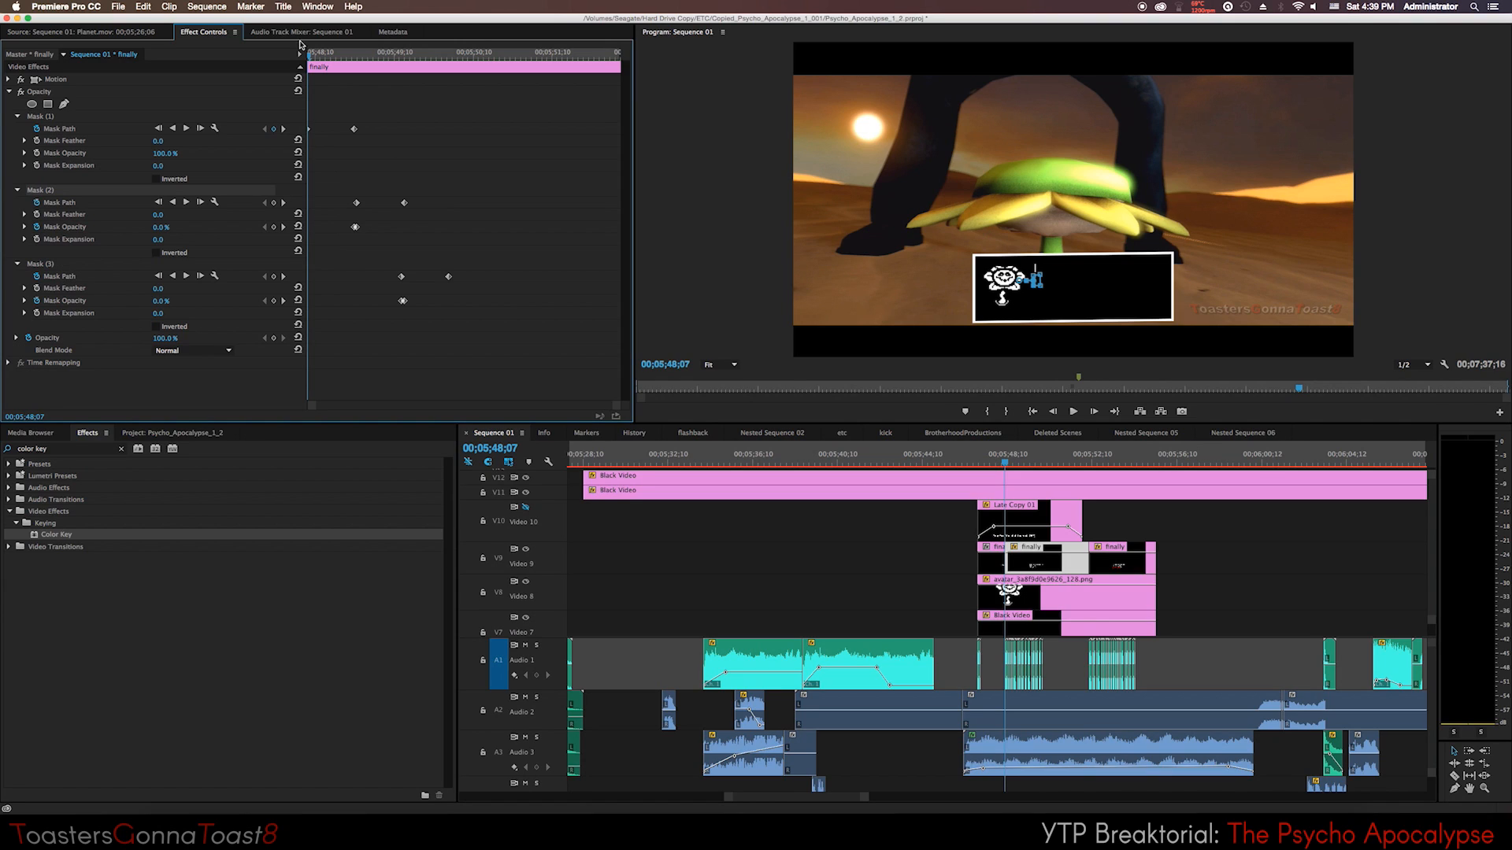
{"action": "left_click", "coordinate": [354, 129]}
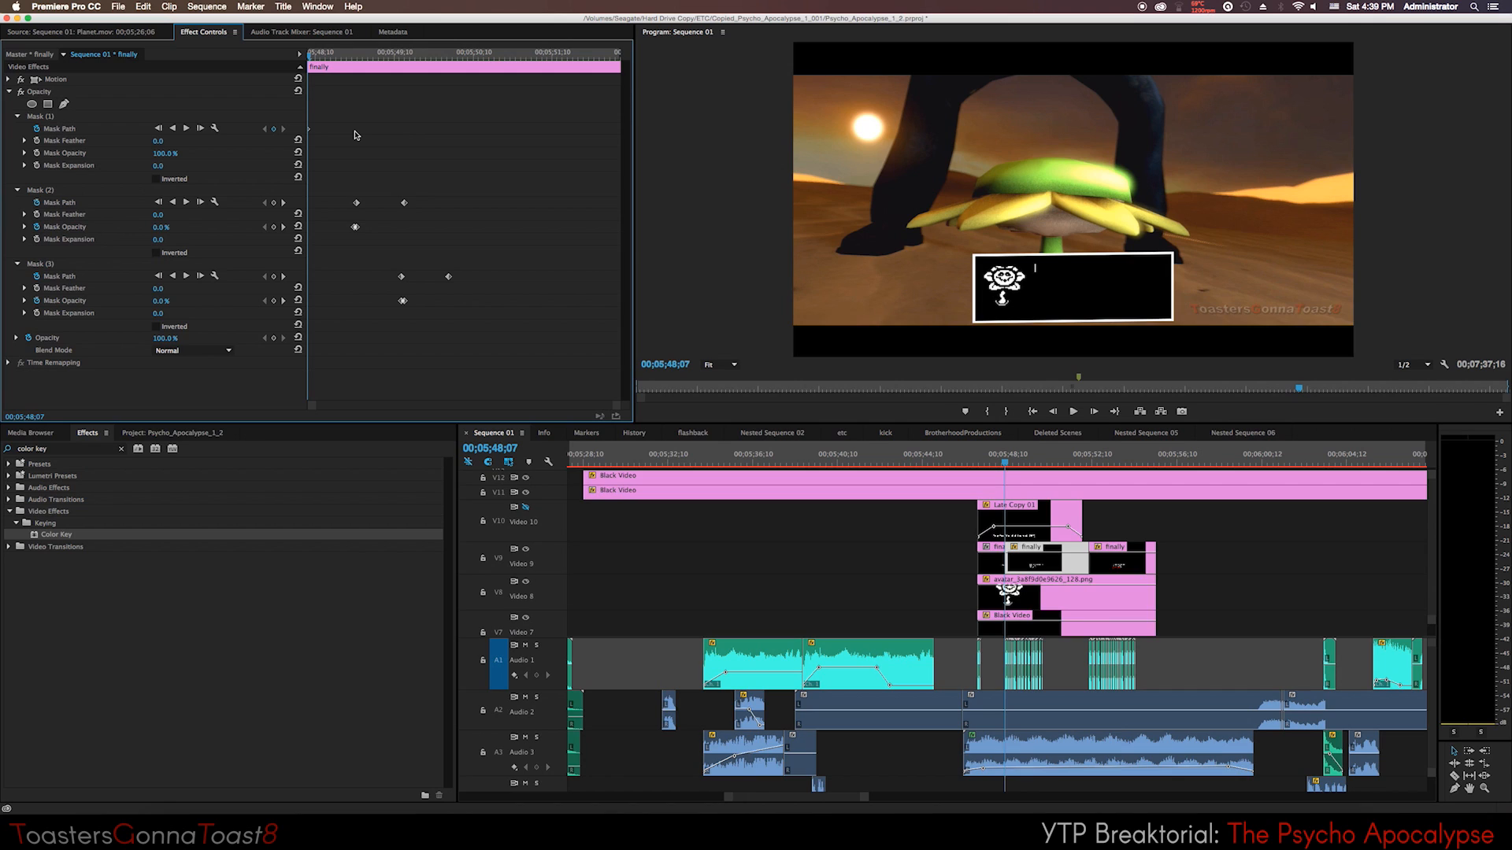
{"action": "left_click_drag", "start_coordinate": [347, 56], "coordinate": [355, 58]}
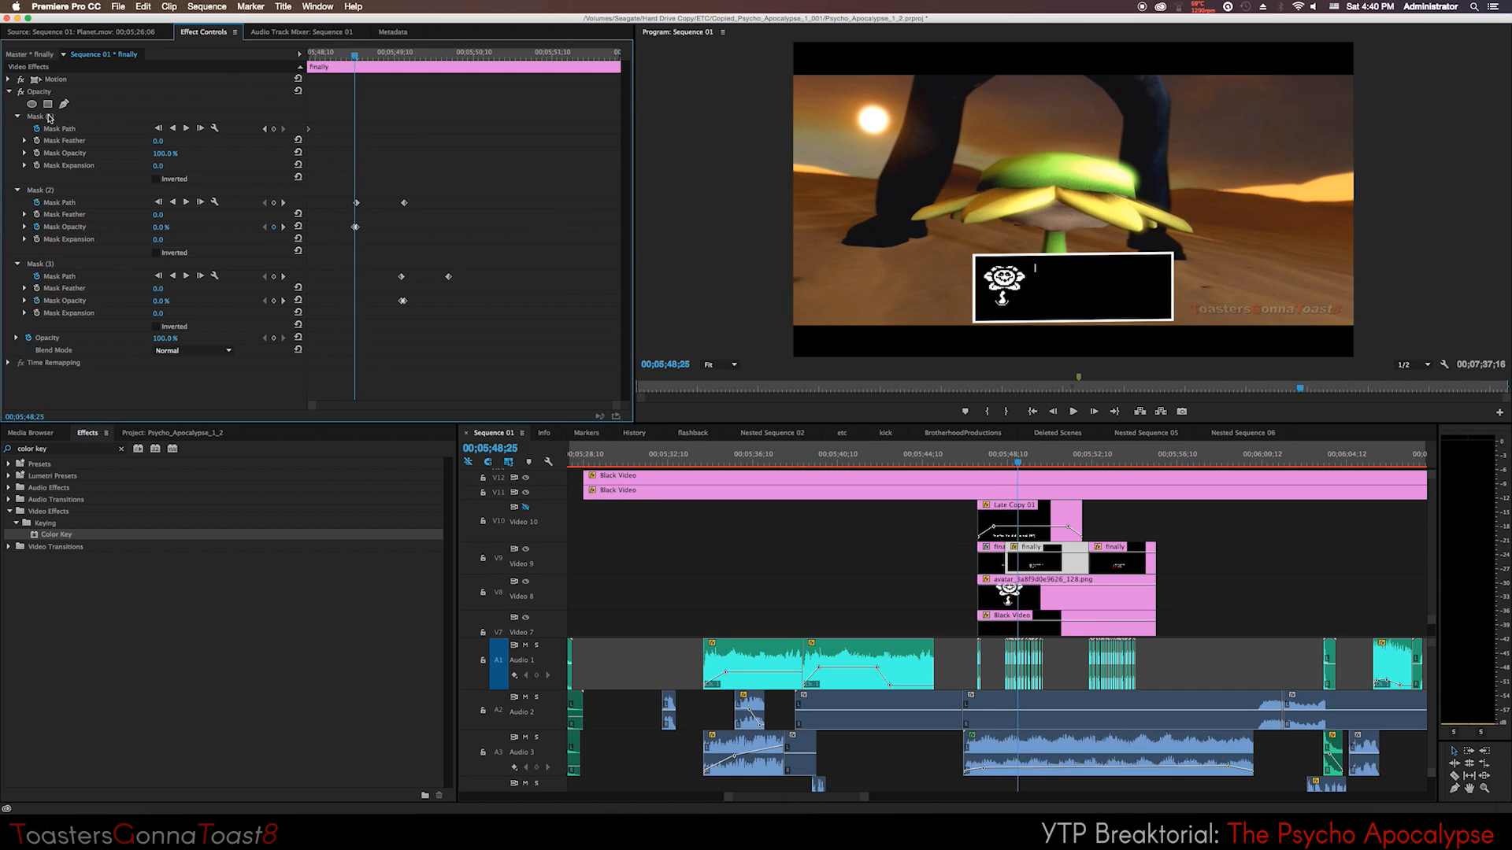
View the "finally" title in its editor and widen Mask (1) at 00;05;48;25 to uncover "I'm free from my wretched".
{"action": "double_click", "coordinate": [1030, 564]}
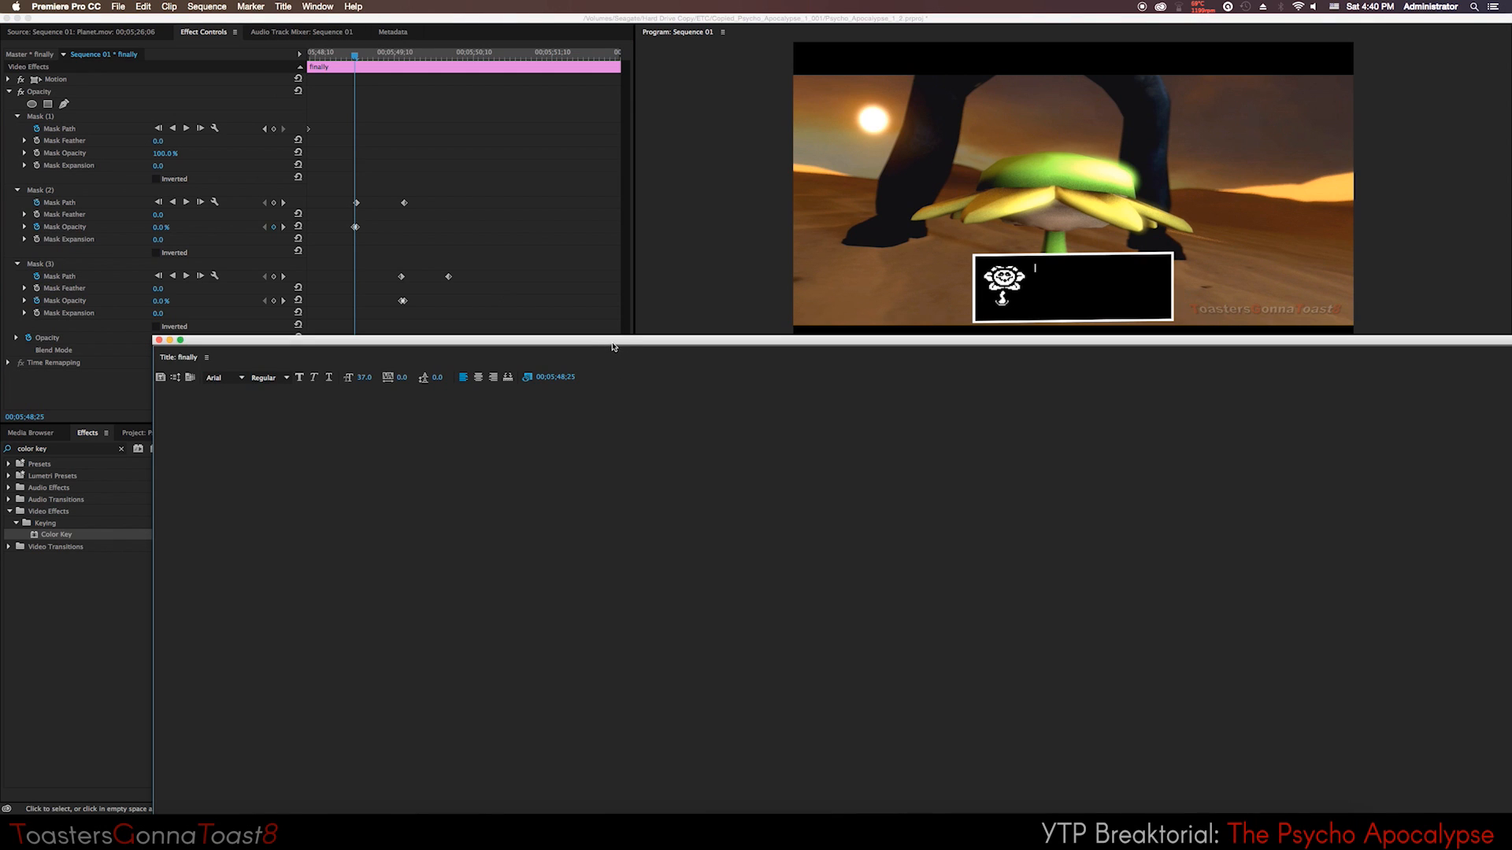
{"action": "left_click_drag", "start_coordinate": [614, 346], "coordinate": [1047, 183]}
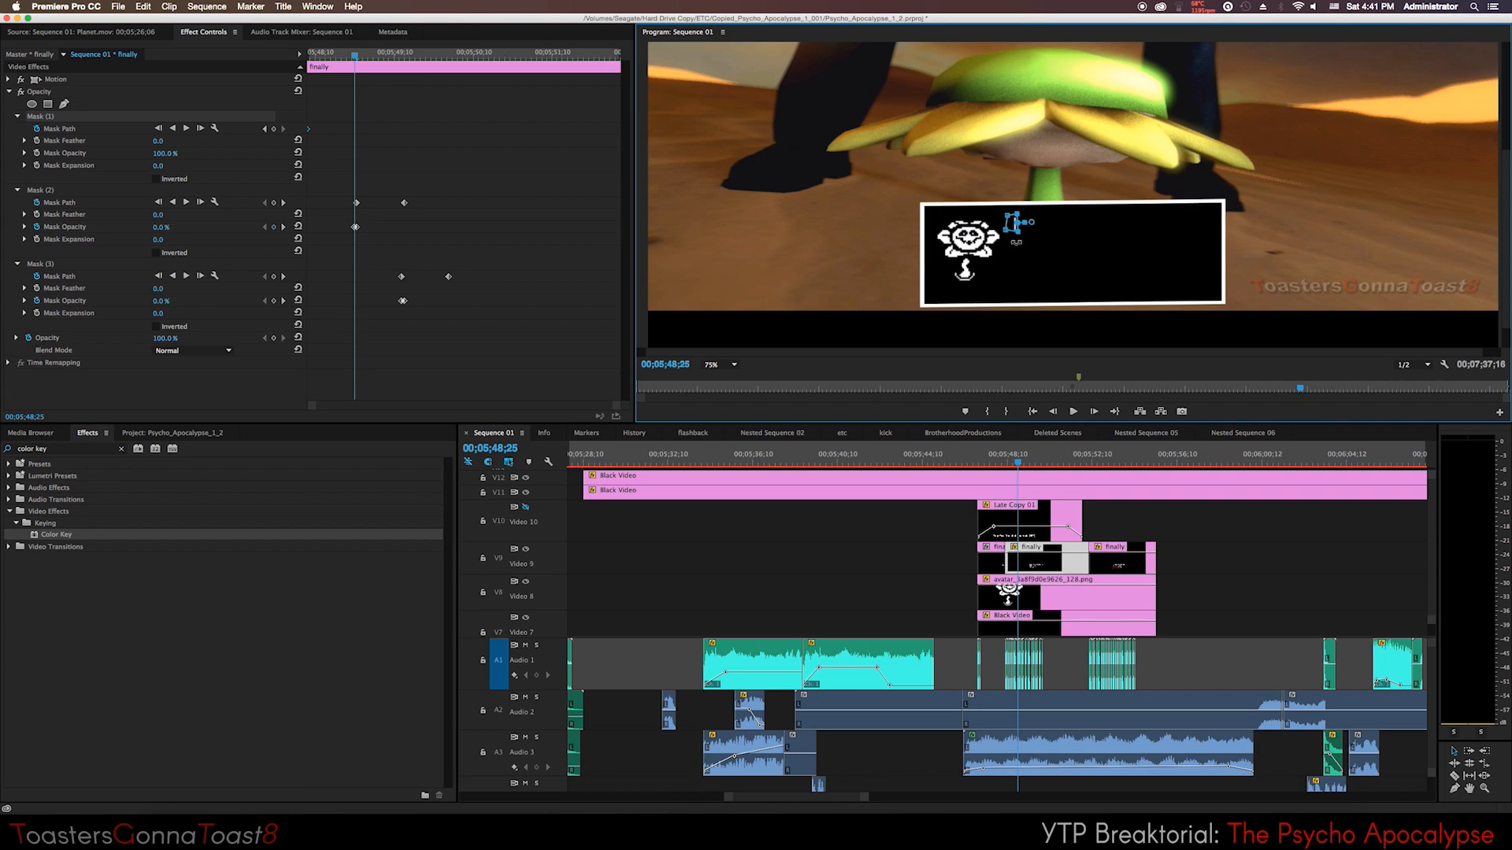
{"action": "type", "text": "I'm fre"}
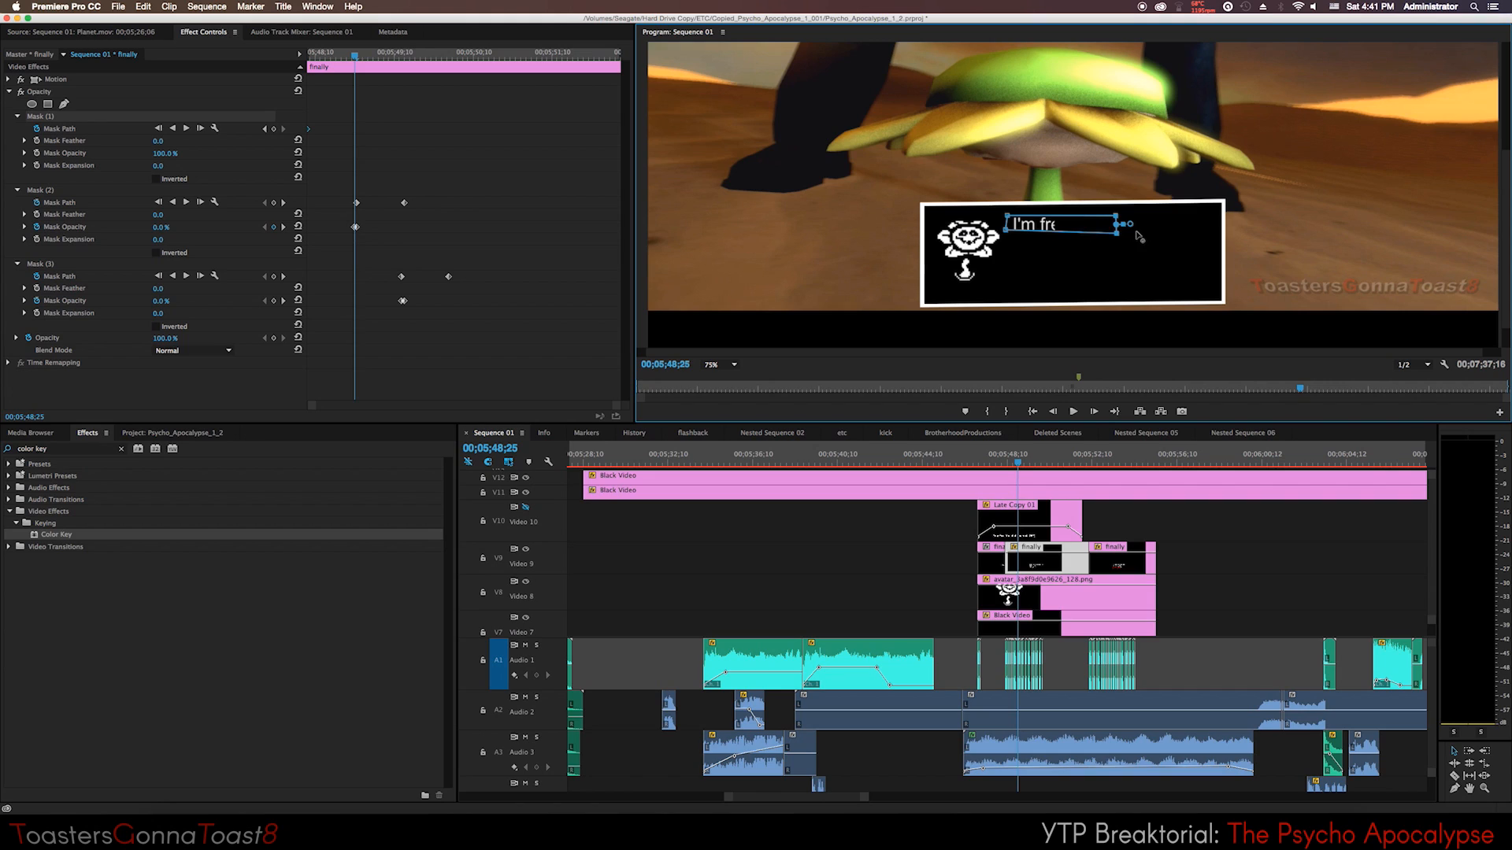
{"action": "type", "text": "e from my w"}
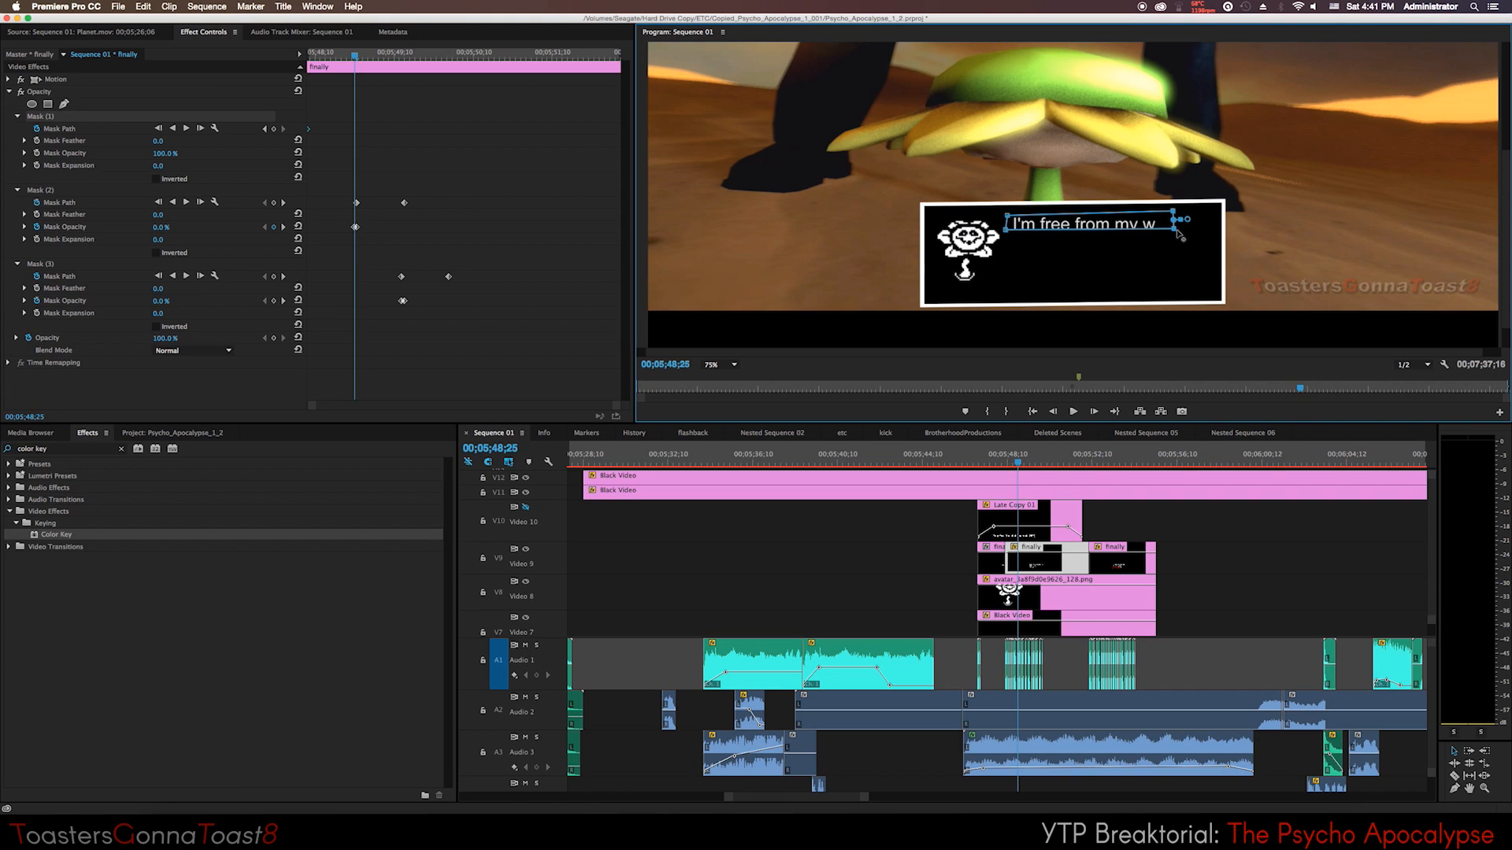
{"action": "type", "text": "retched"}
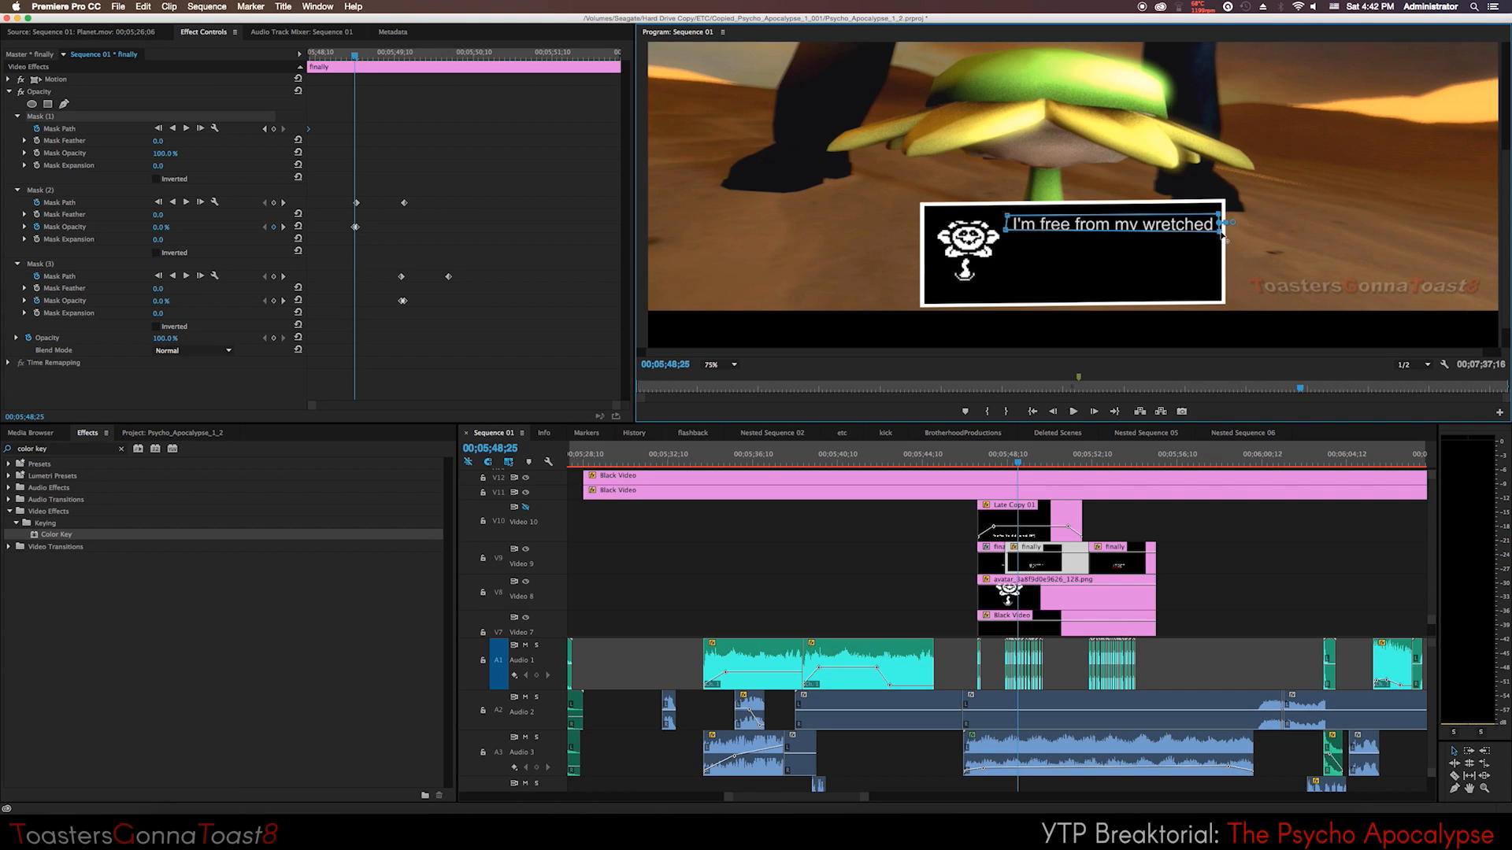
Play the typewriter text reveal from 00;05;48;07 and examine the "finally" title's masks around 00;05;48;24.
{"action": "left_click", "coordinate": [1006, 464]}
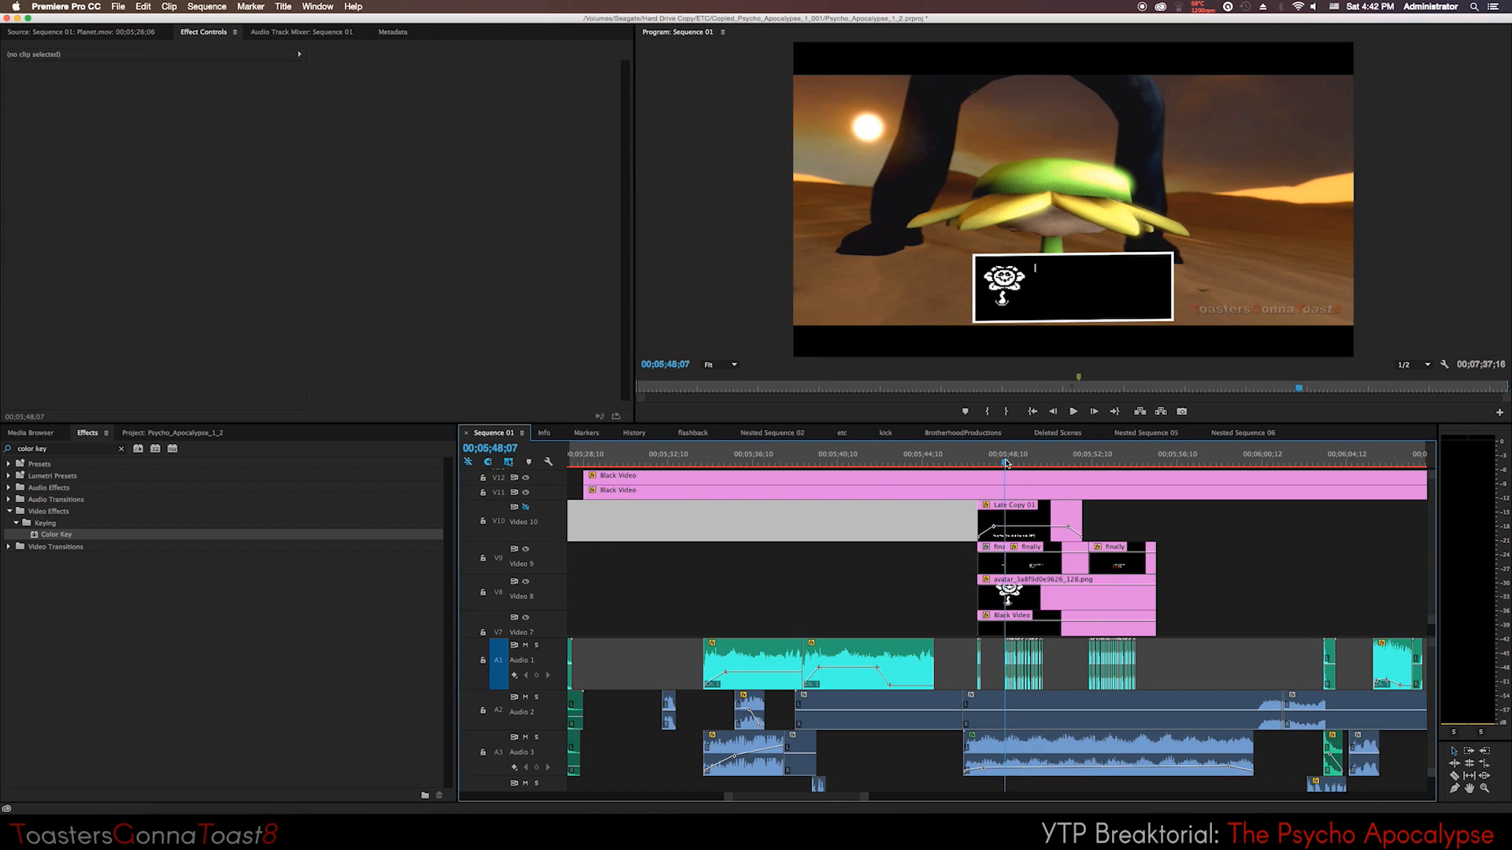
{"action": "key", "text": "space"}
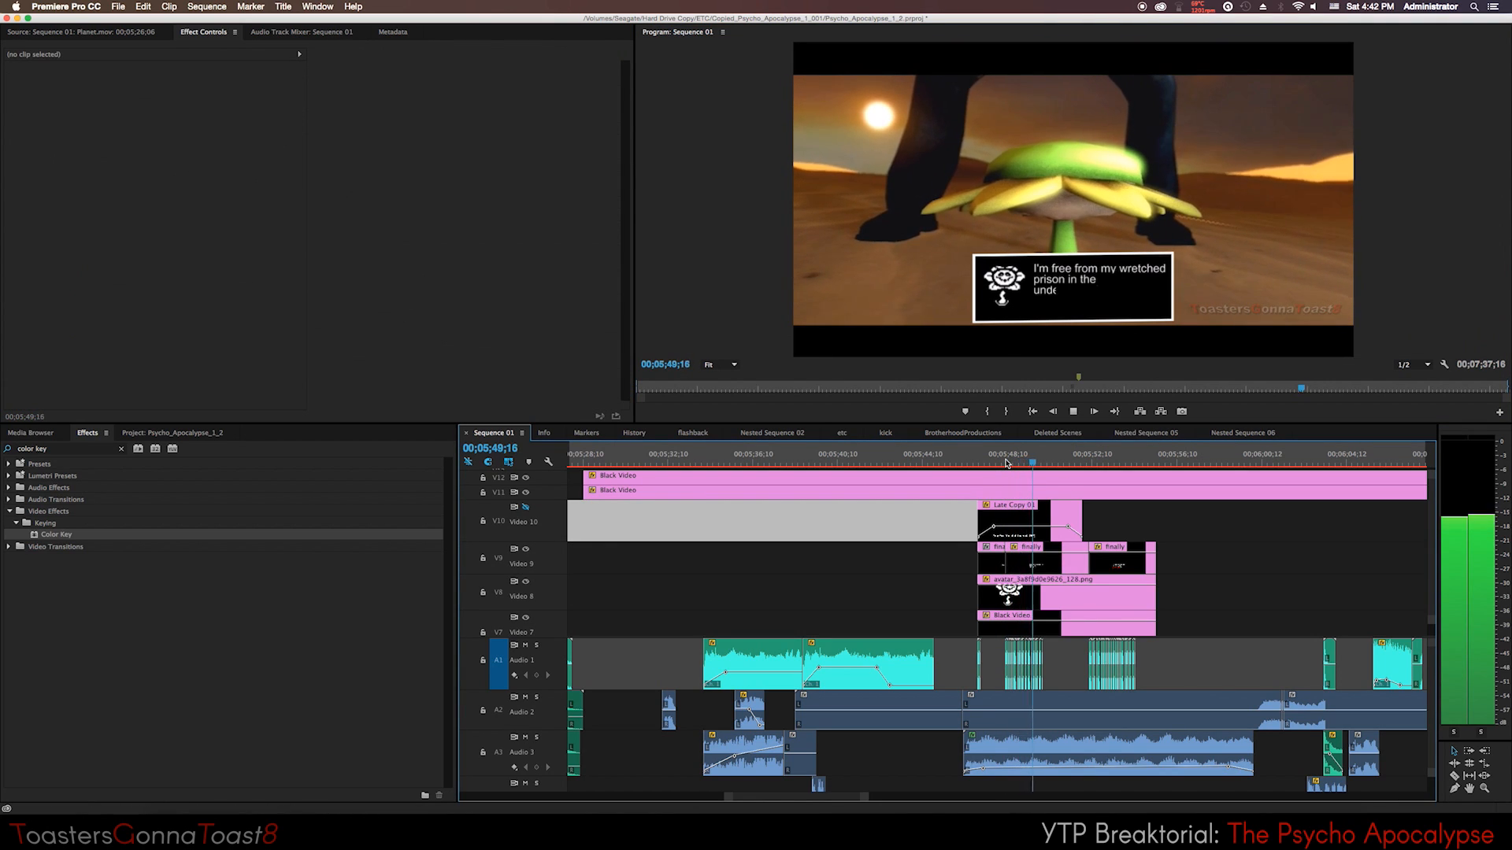
{"action": "left_click", "coordinate": [1017, 464]}
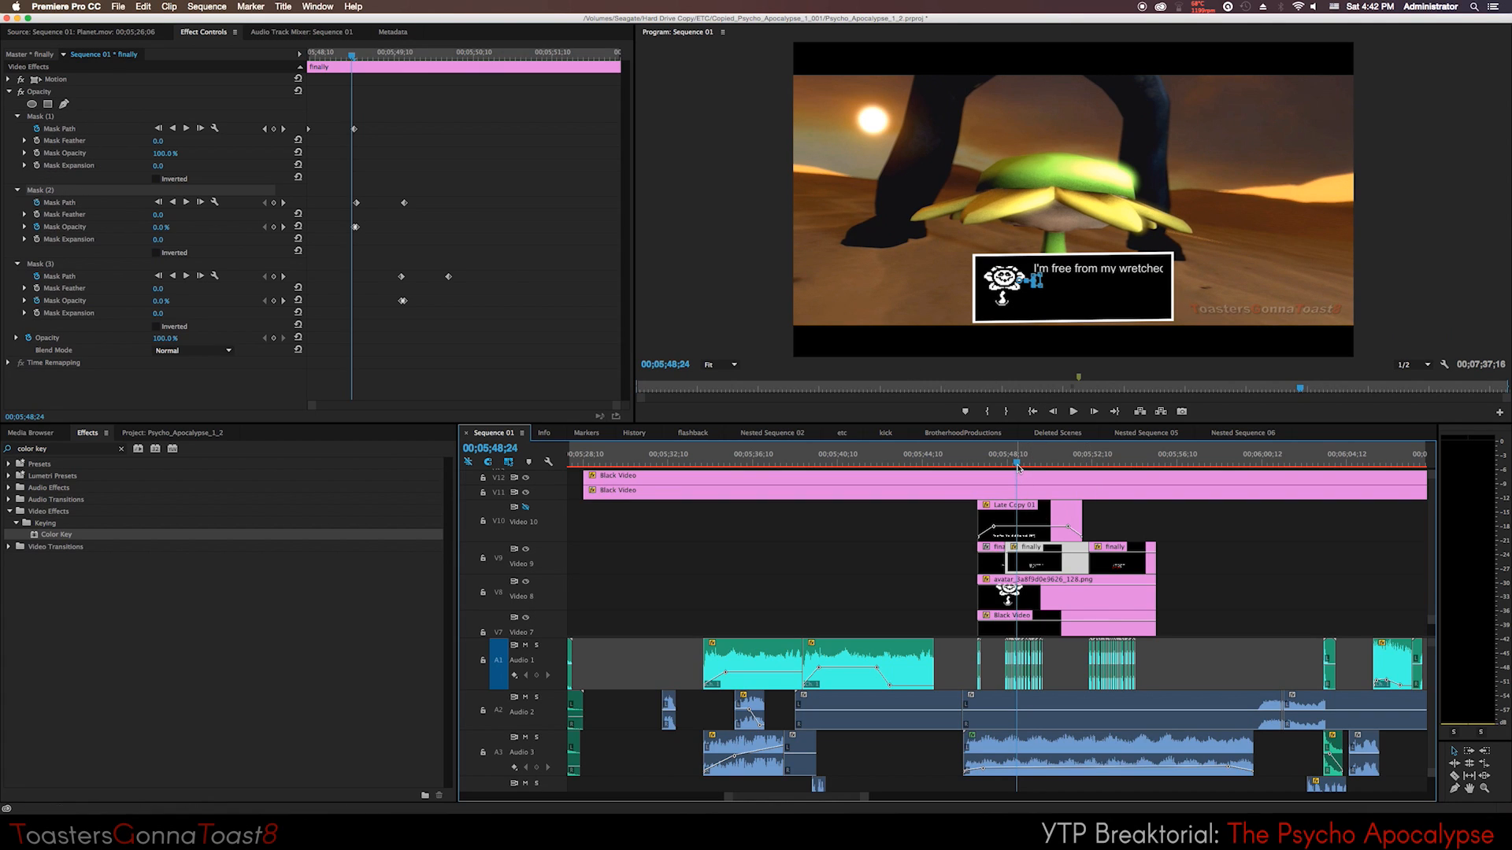
{"action": "key", "text": "space"}
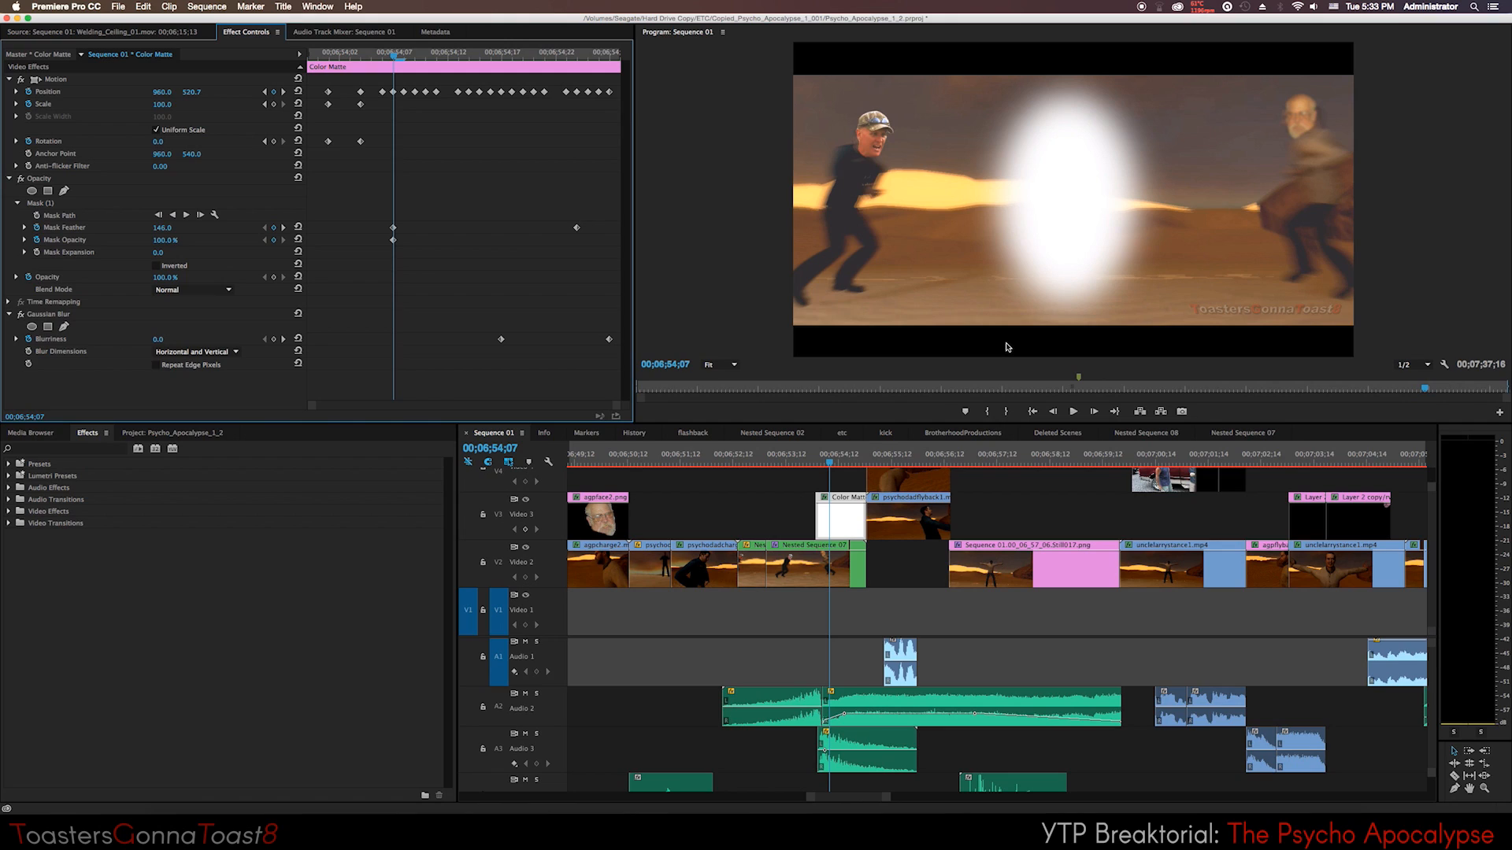
Toggle the Color Matte's Opacity mask at 00;06;54;07 to compare the flash with and without it, and scrub through its keyframes.
{"action": "left_click", "coordinate": [21, 178]}
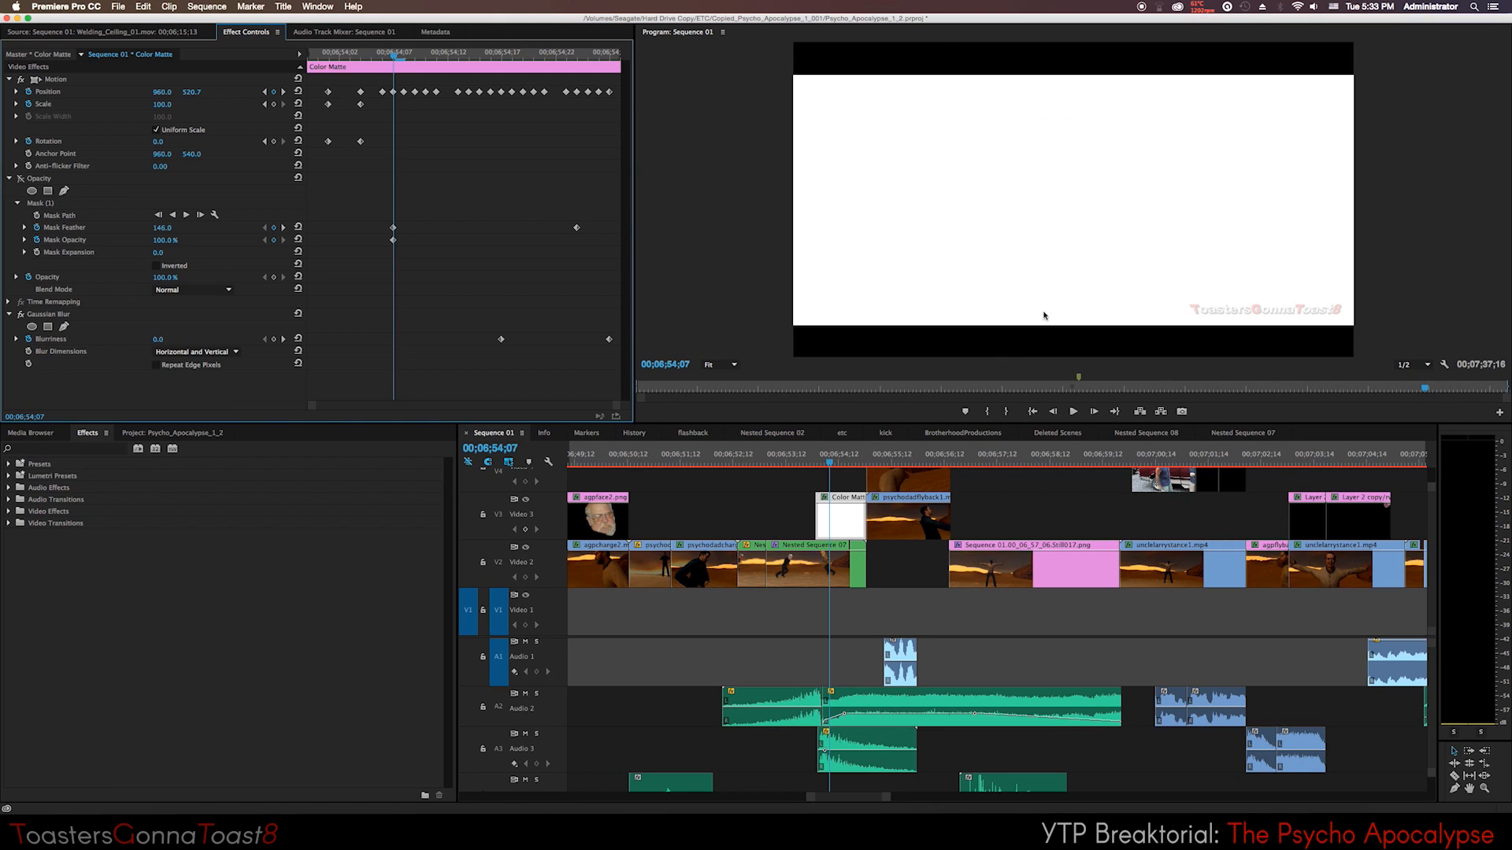
{"action": "left_click", "coordinate": [20, 177]}
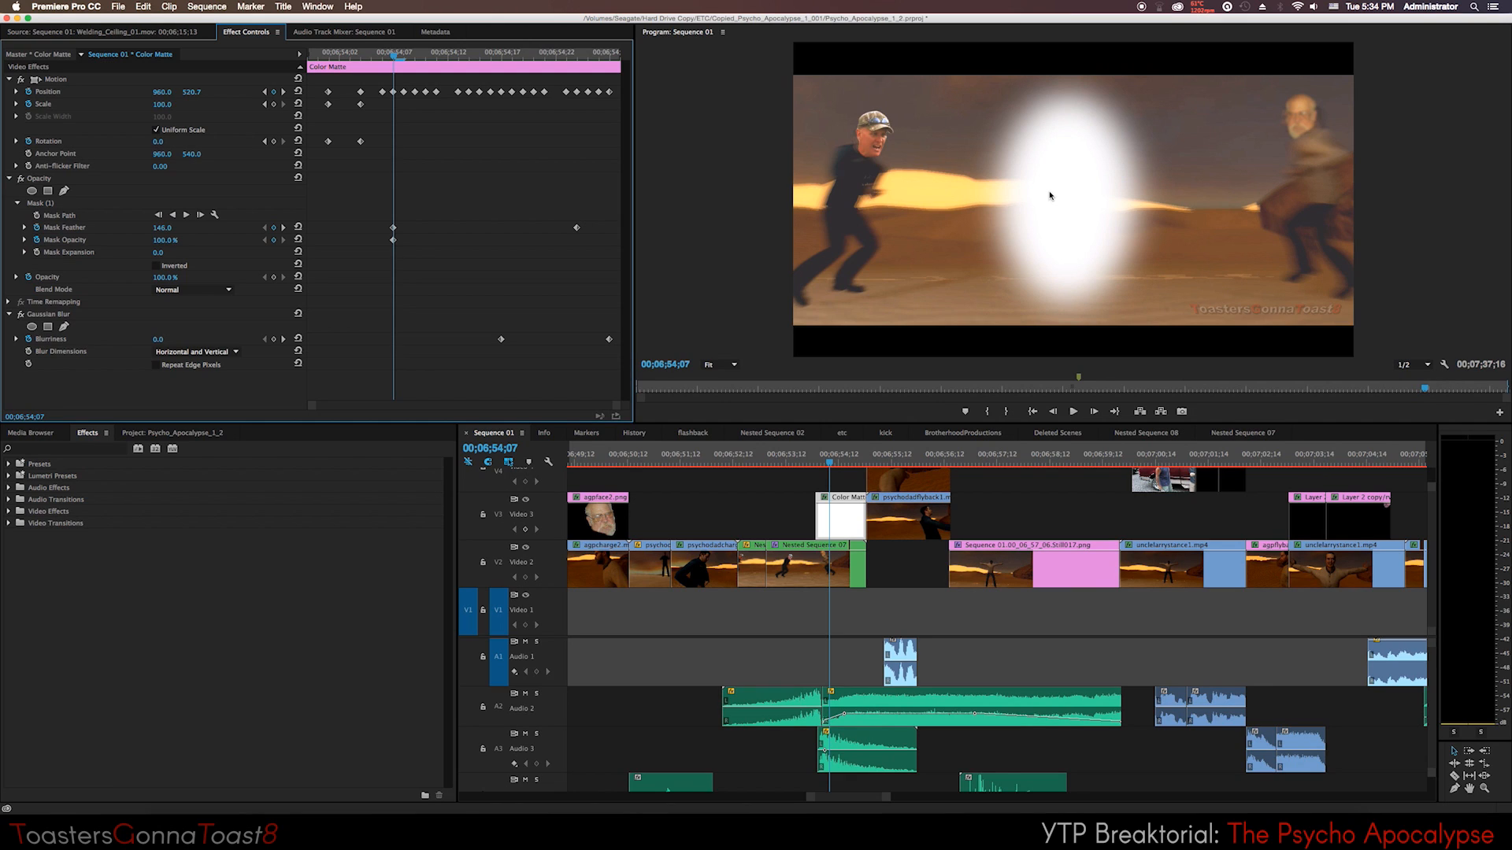
{"action": "left_click_drag", "start_coordinate": [399, 58], "coordinate": [525, 78]}
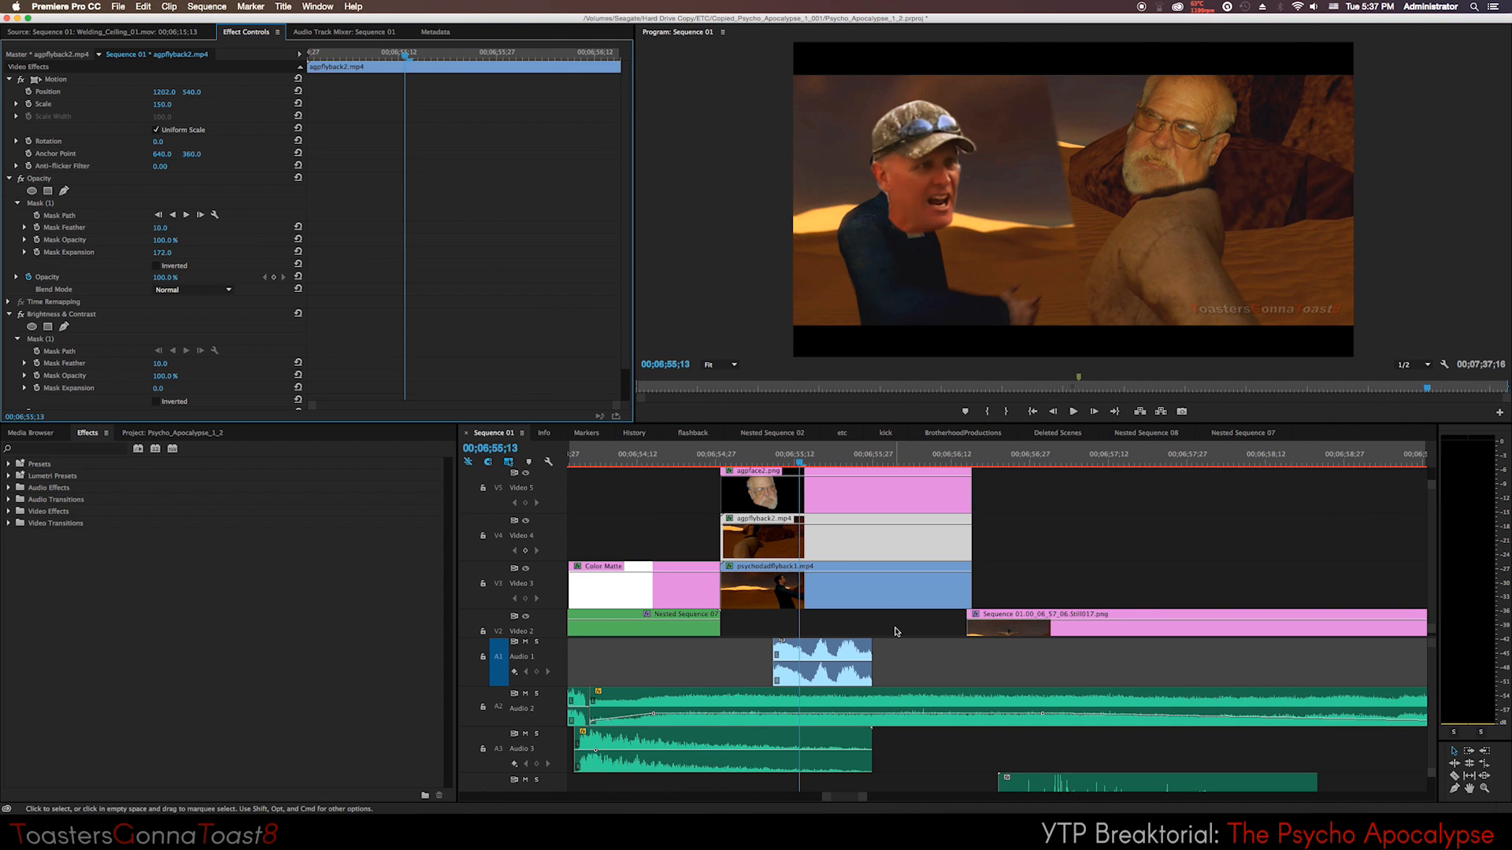
At 00;06;55;13, compare the psychodadflyback1.mp4 and agpflyback2.mp4 settings, toggling the latter's Opacity effect to check its mask.
{"action": "left_click", "coordinate": [776, 584]}
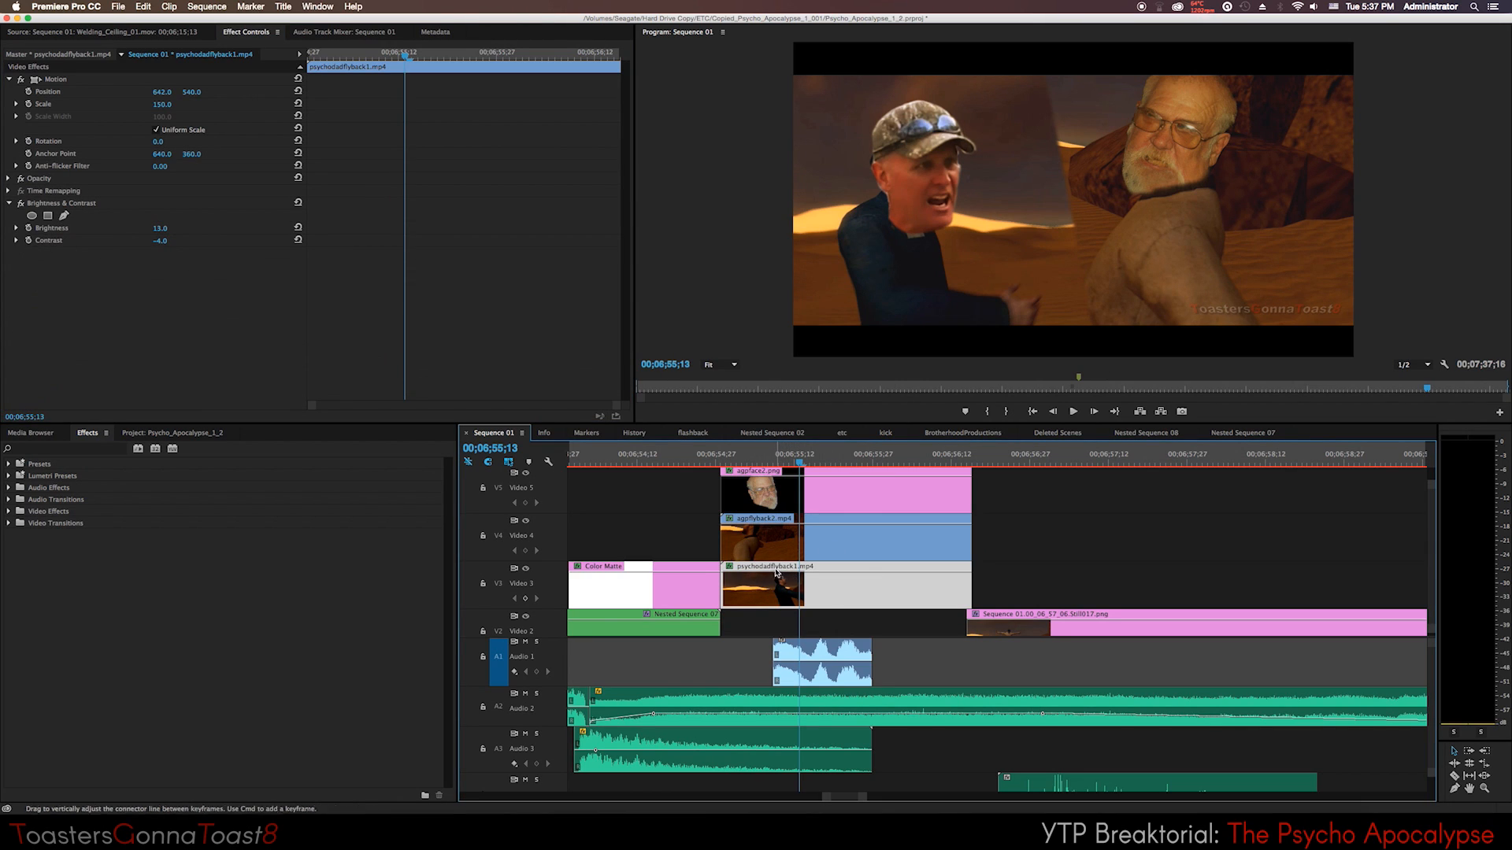
{"action": "left_click", "coordinate": [819, 543]}
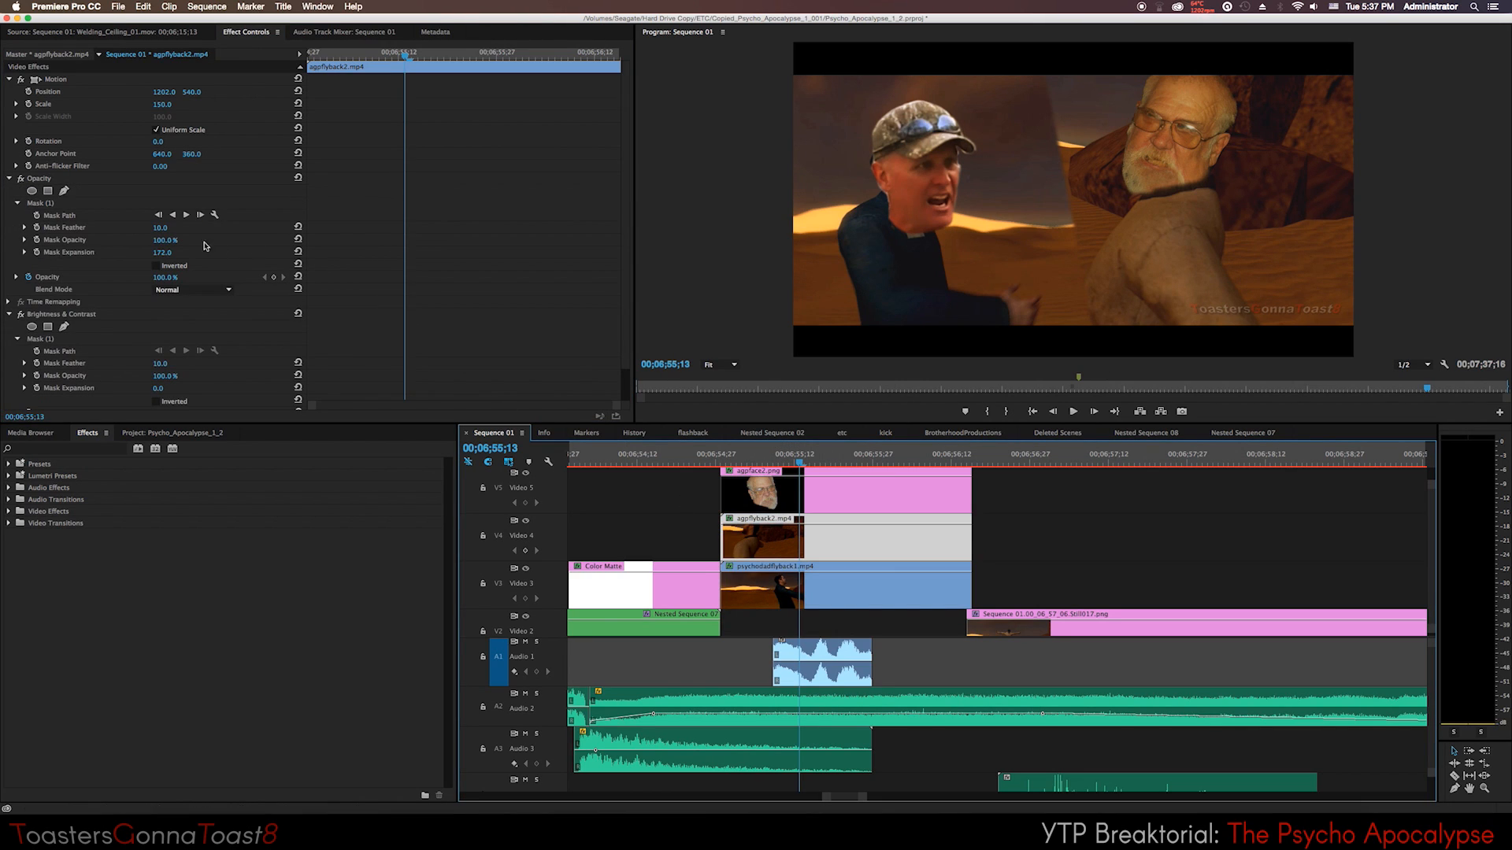
{"action": "left_click", "coordinate": [20, 179]}
{"action": "left_click", "coordinate": [20, 178]}
{"action": "left_click", "coordinate": [47, 203]}
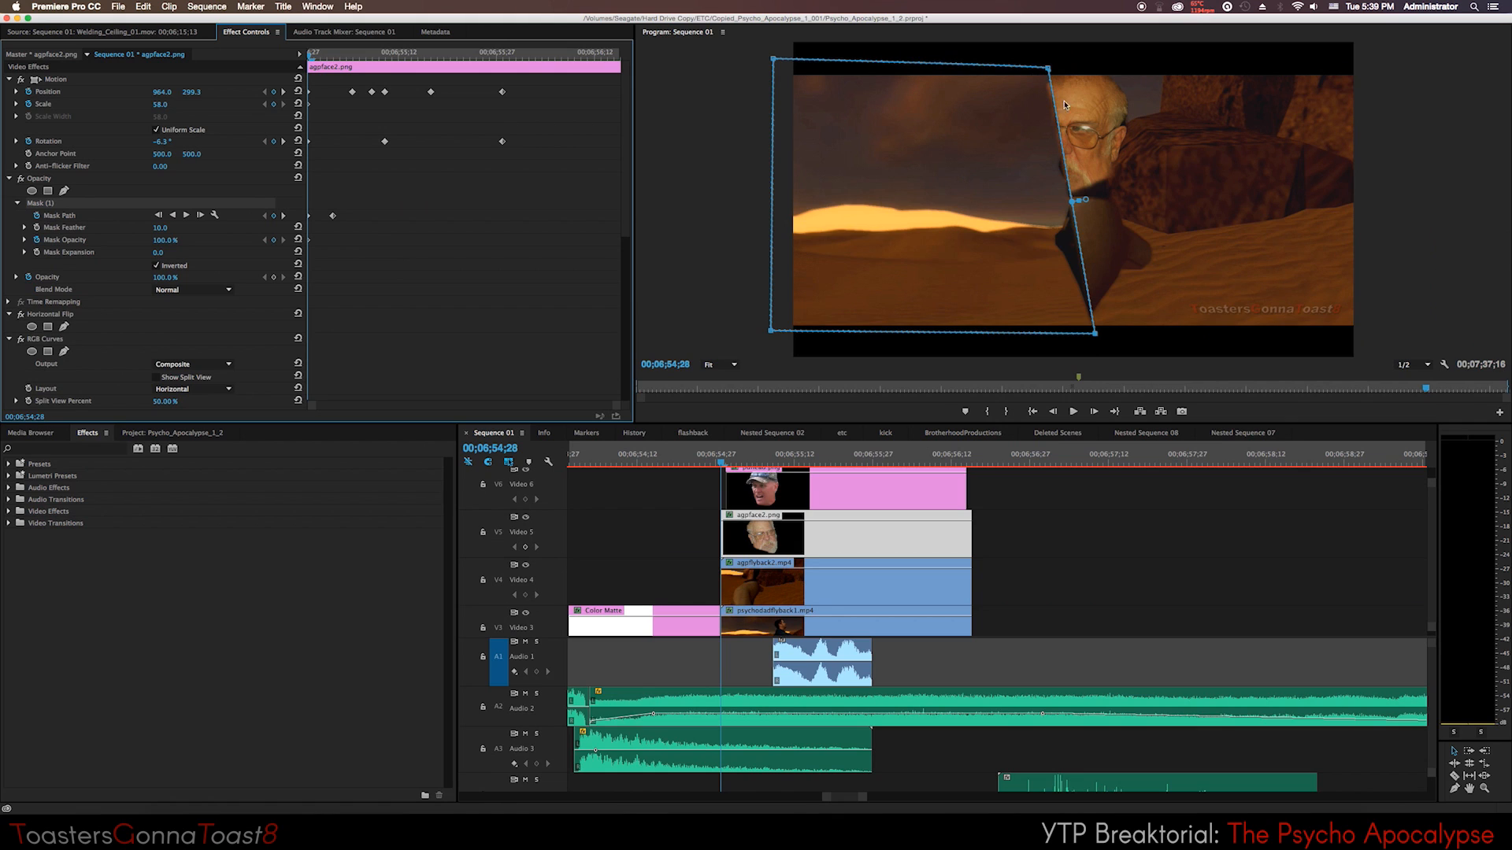
Save the project and step to 00;06;55;01 to examine the agpface2.png head's inverted mask and Motion outline.
{"action": "key", "text": "super+s"}
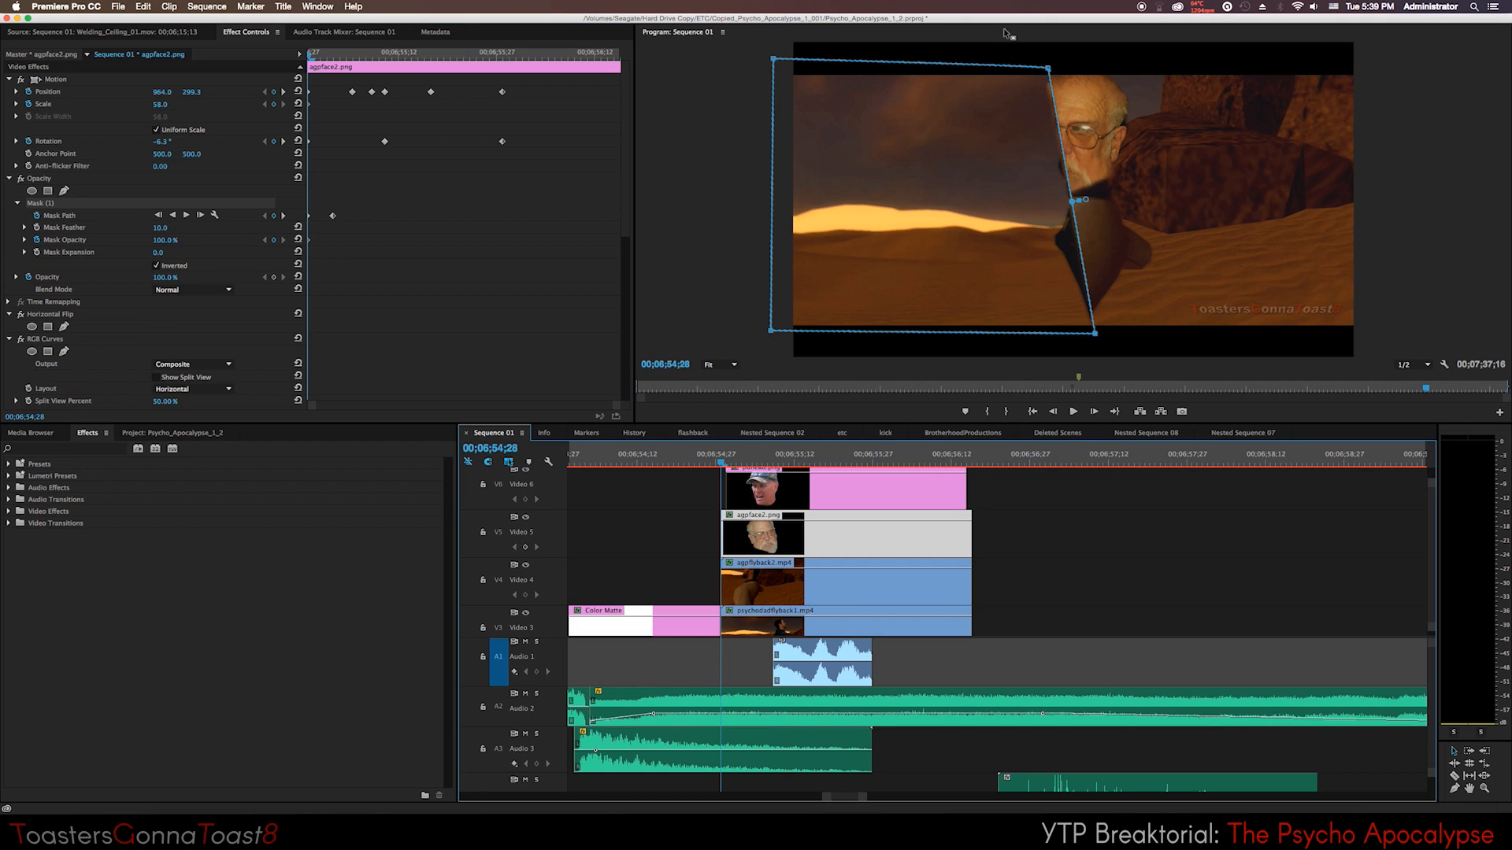
{"action": "key", "text": "Right"}
{"action": "key", "text": "Right"}
{"action": "key", "text": "Right"}
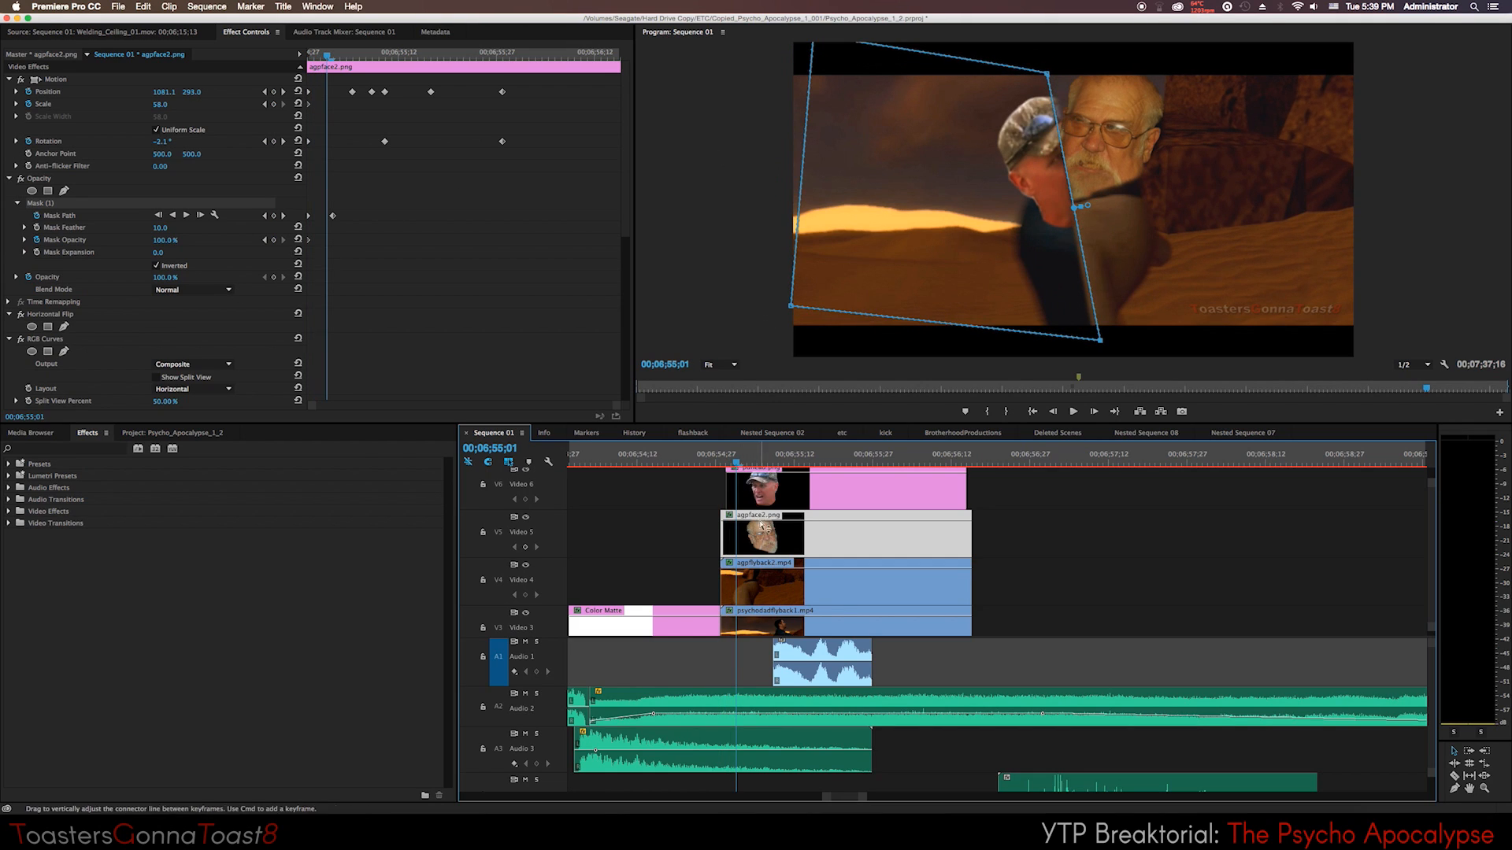
{"action": "left_click", "coordinate": [71, 79]}
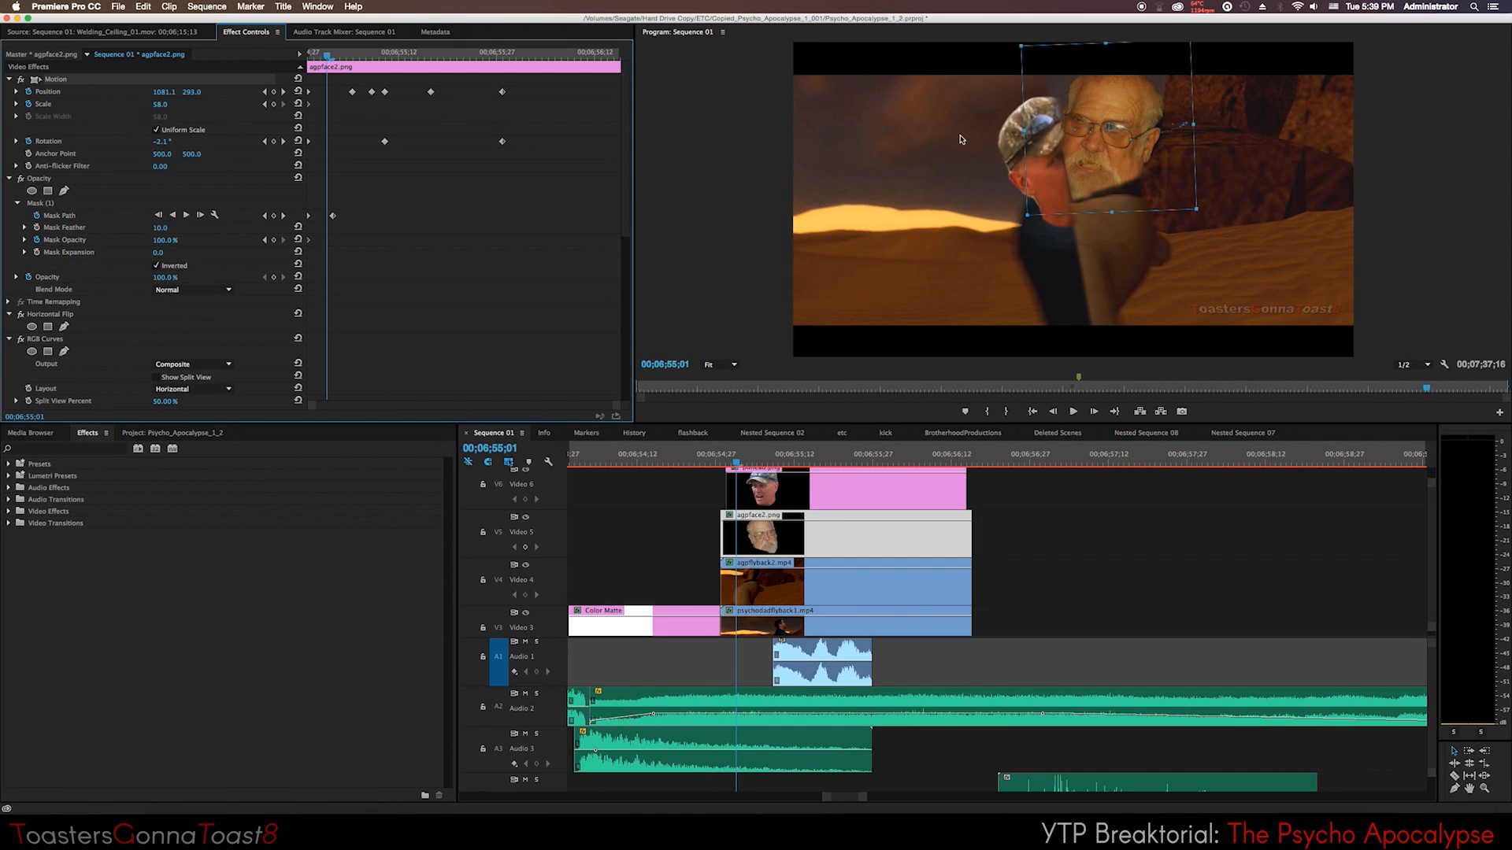
Scrub forward from 00;06;55;01 to examine the agpface2.png head's keyframed movement over the flyback shot.
{"action": "left_click_drag", "start_coordinate": [744, 464], "coordinate": [815, 470]}
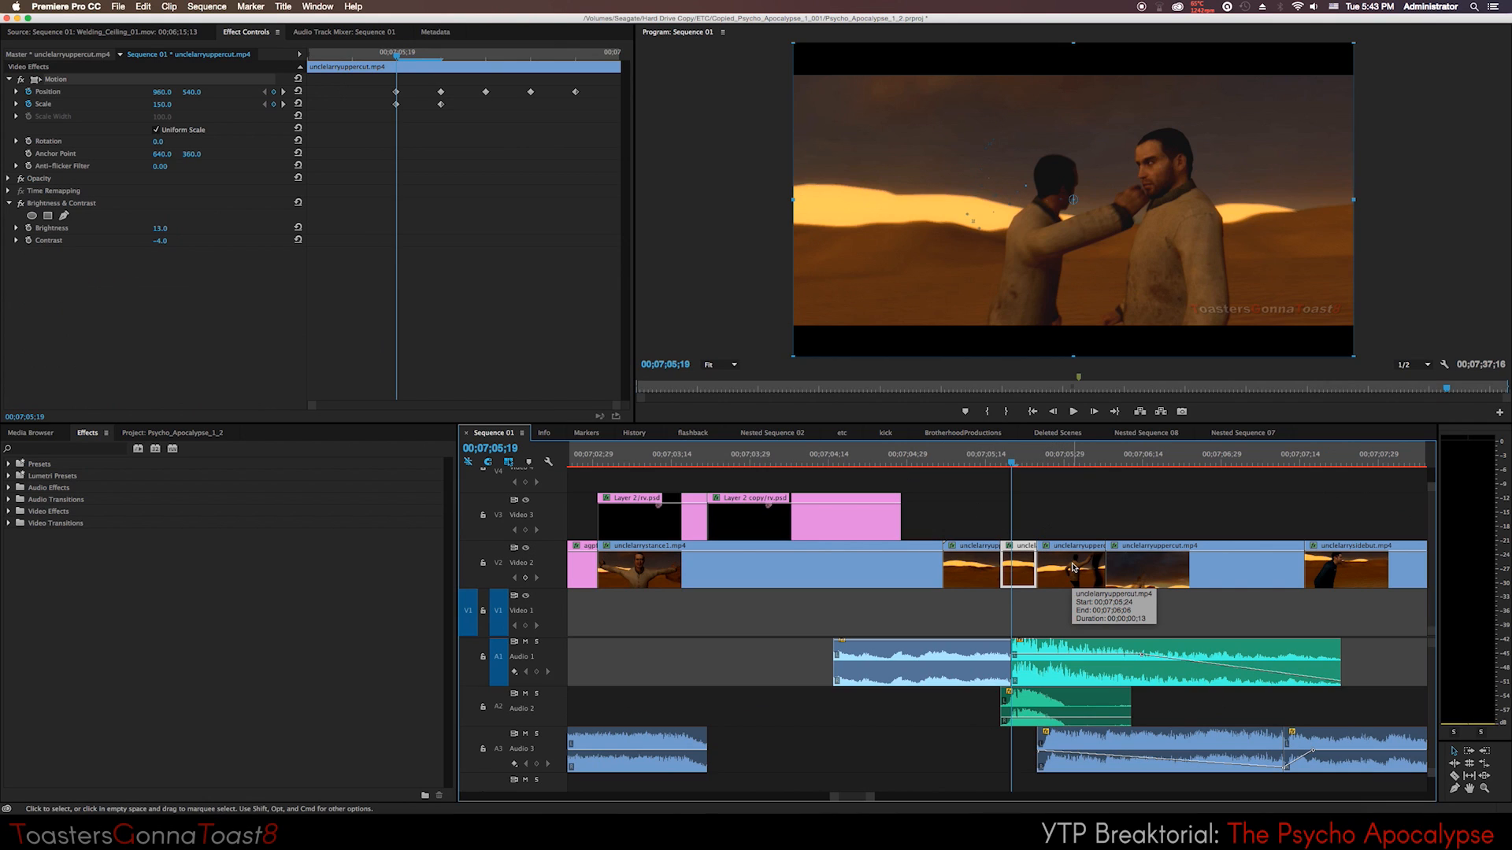
Step through unclelarryuppercut.mp4's Position and Scale keyframes from 00;07;05;19 to 00;07;05;21 to examine the zoom and shake on the punch.
{"action": "left_click", "coordinate": [400, 58]}
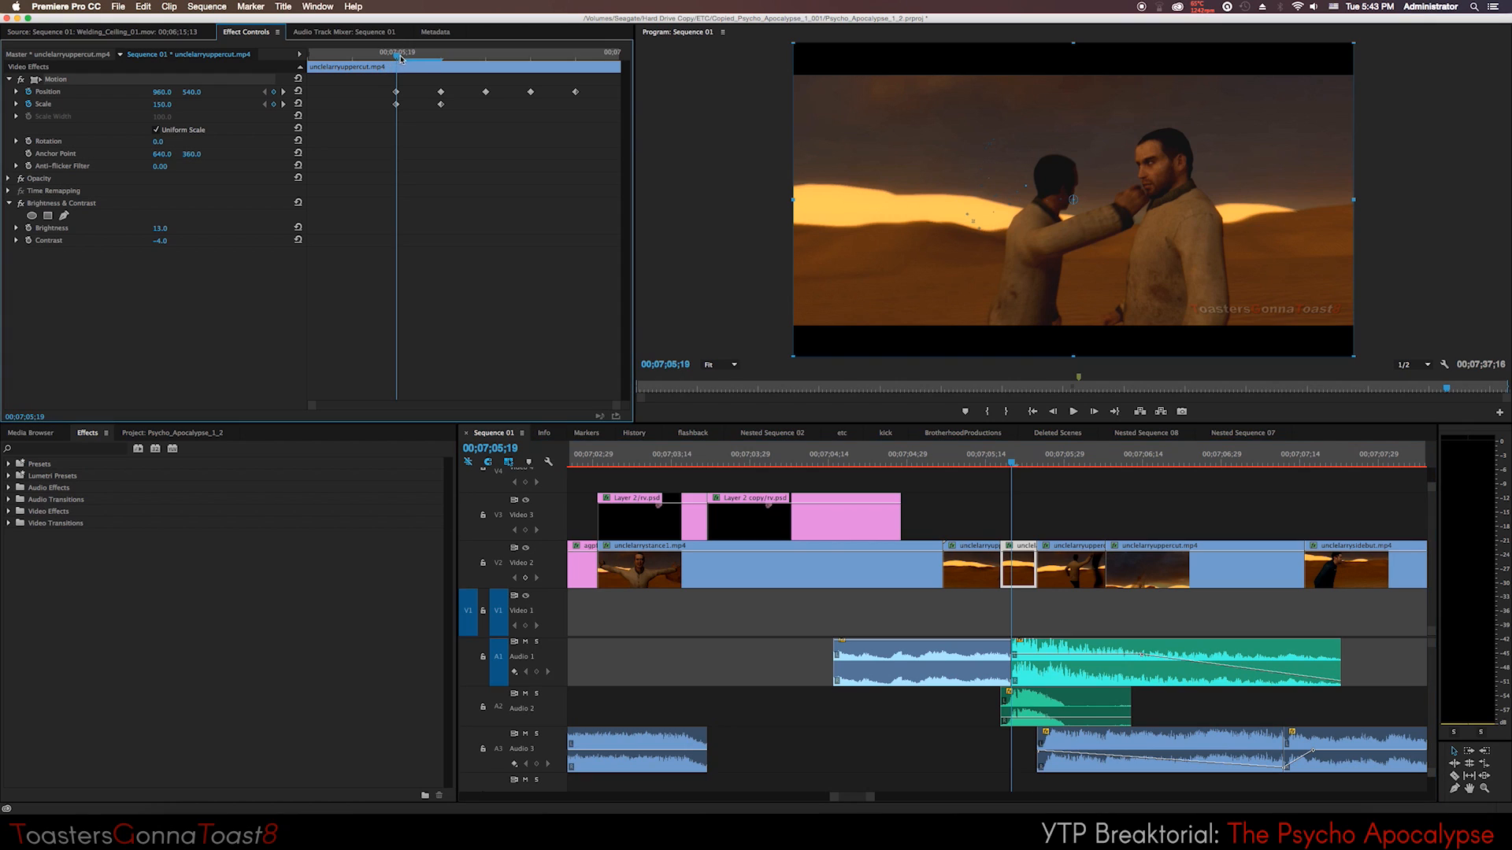
{"action": "left_click_drag", "start_coordinate": [400, 58], "coordinate": [429, 65]}
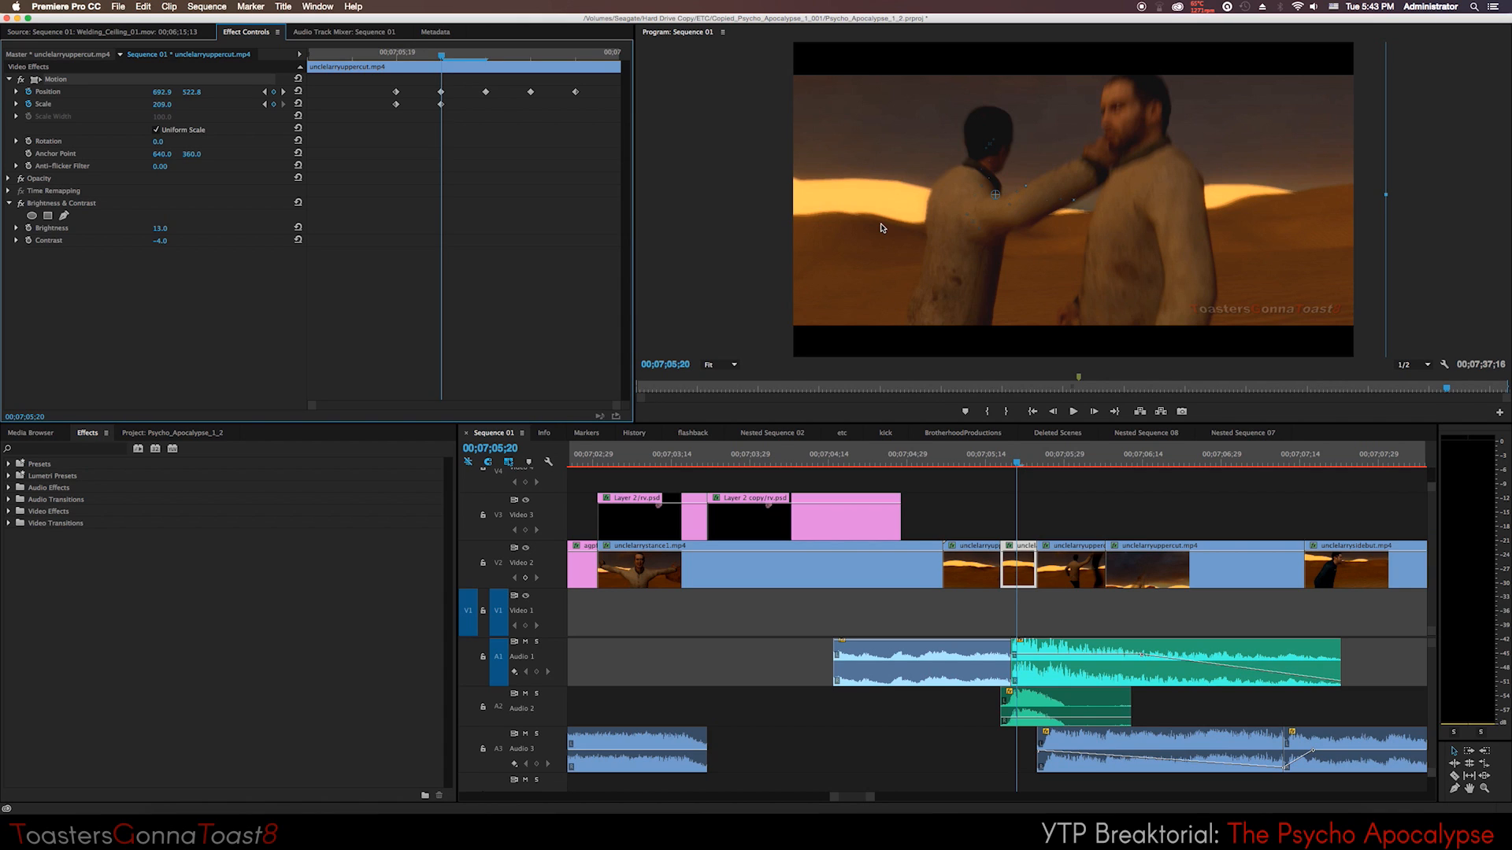
{"action": "key", "text": "space"}
{"action": "key", "text": "space"}
{"action": "left_click_drag", "start_coordinate": [872, 188], "coordinate": [871, 174]}
{"action": "key", "text": "Right"}
{"action": "left_click_drag", "start_coordinate": [986, 217], "coordinate": [1093, 218]}
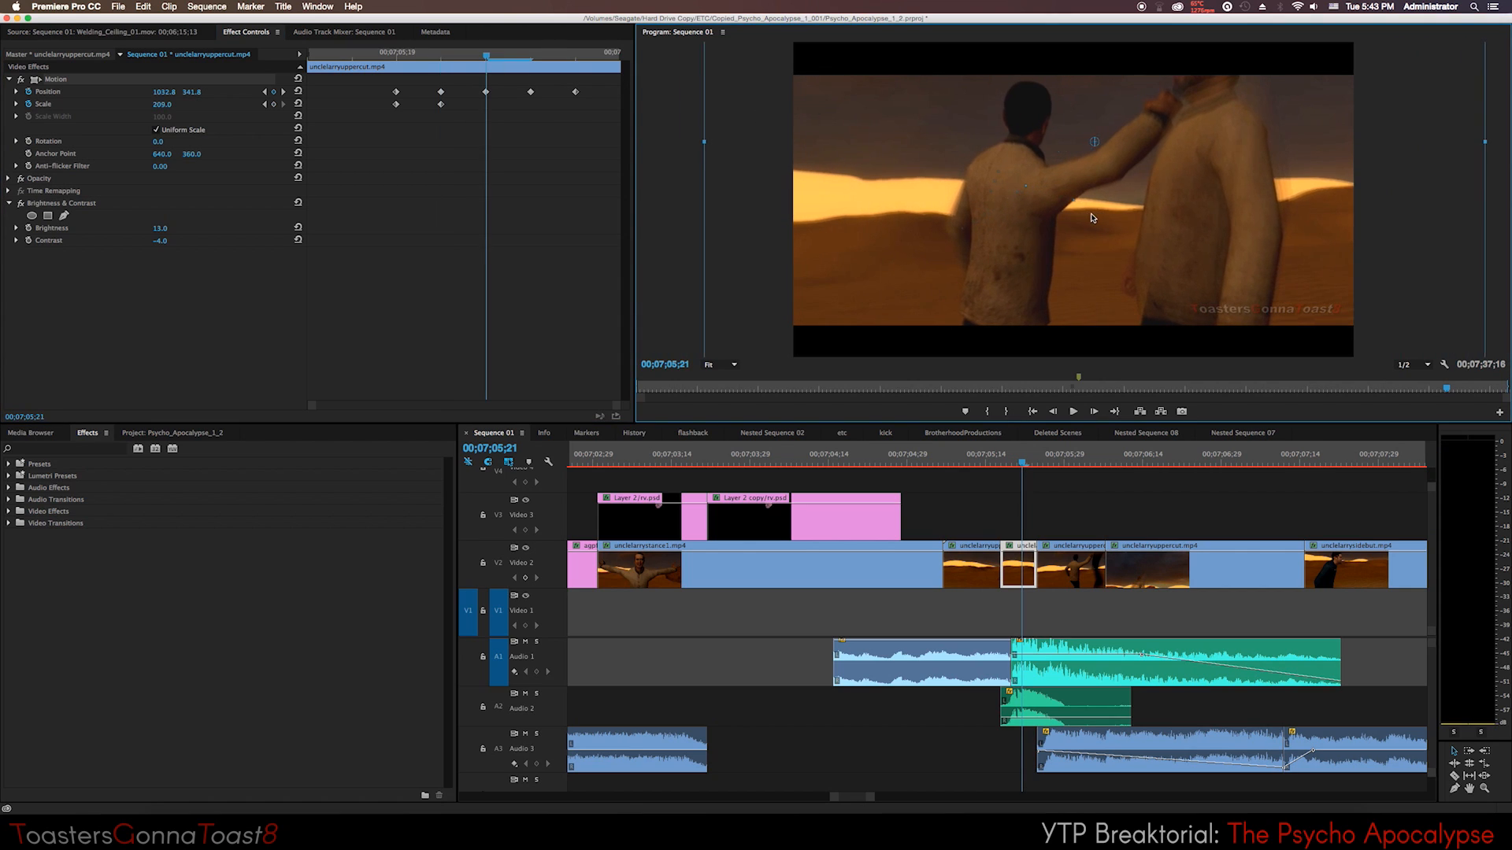
{"action": "left_click", "coordinate": [519, 56]}
Widen the keyframe area for unclelarrysidebut.mp4 and examine its Position, Scale and Rotation keyframes at 00;07;09;18.
{"action": "left_click_drag", "start_coordinate": [1017, 465], "coordinate": [1021, 474]}
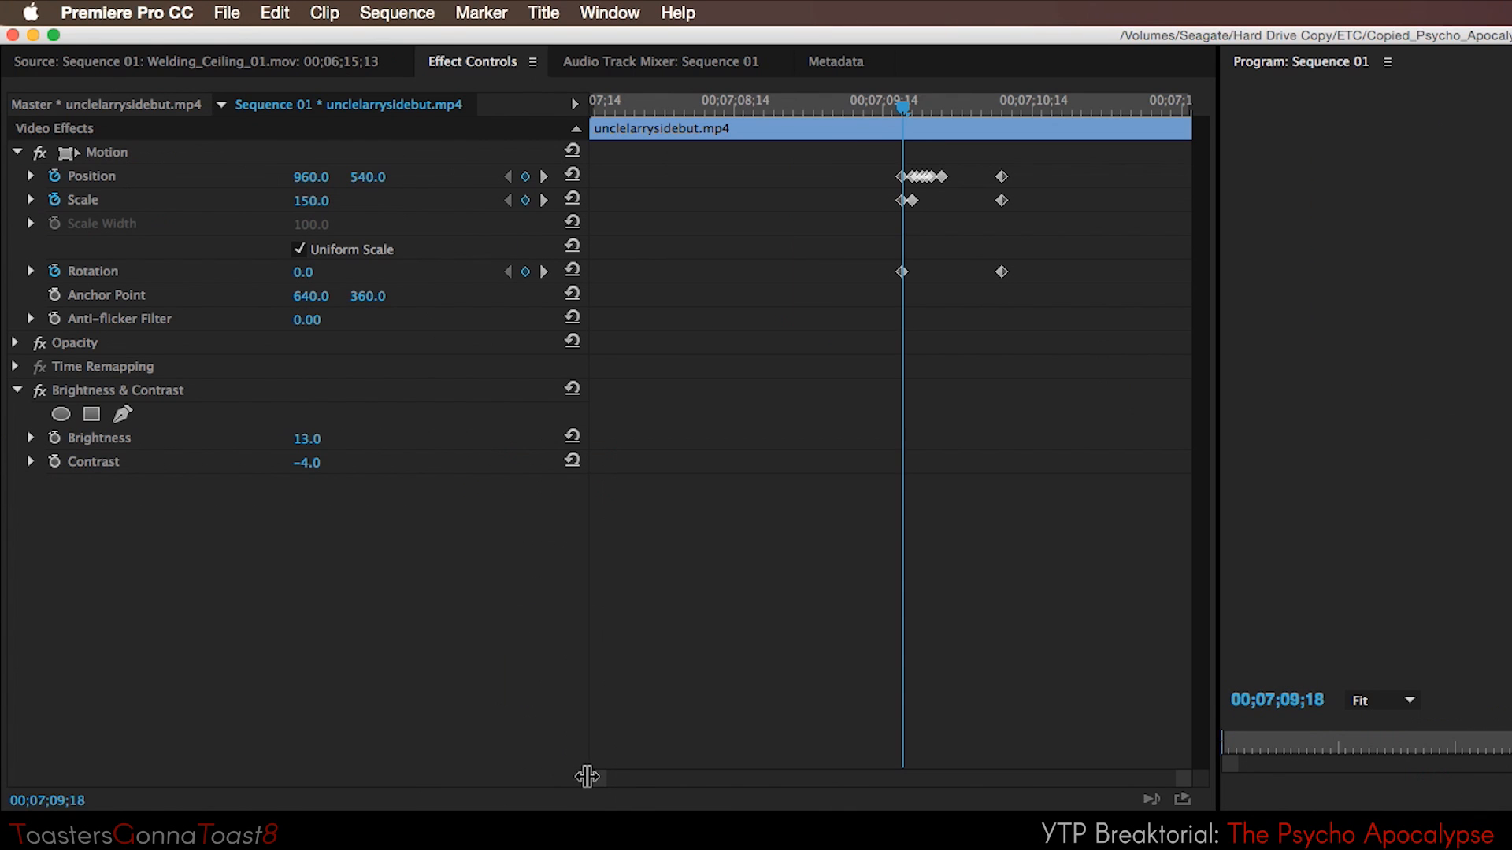
{"action": "left_click_drag", "start_coordinate": [305, 402], "coordinate": [348, 397]}
{"action": "left_click_drag", "start_coordinate": [708, 102], "coordinate": [444, 102]}
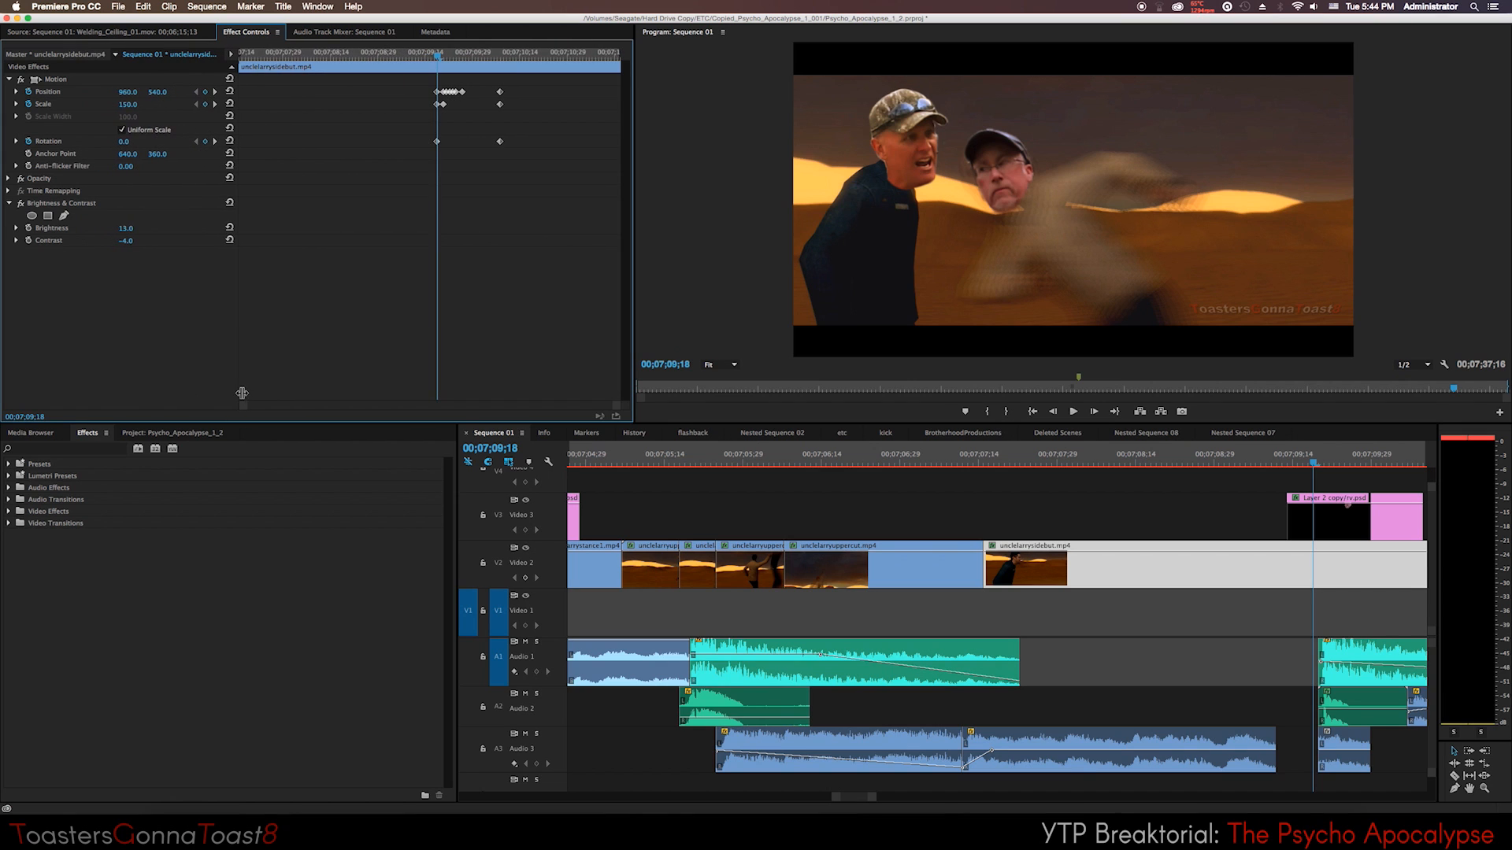